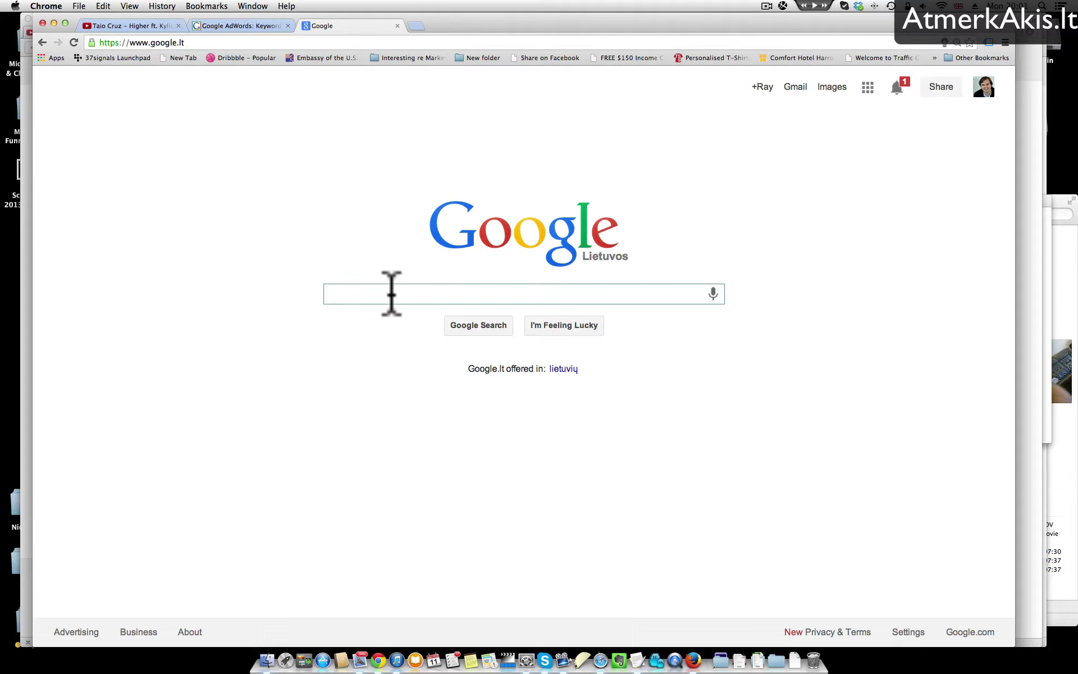
Search Google for "morku sultys".
text(morku )
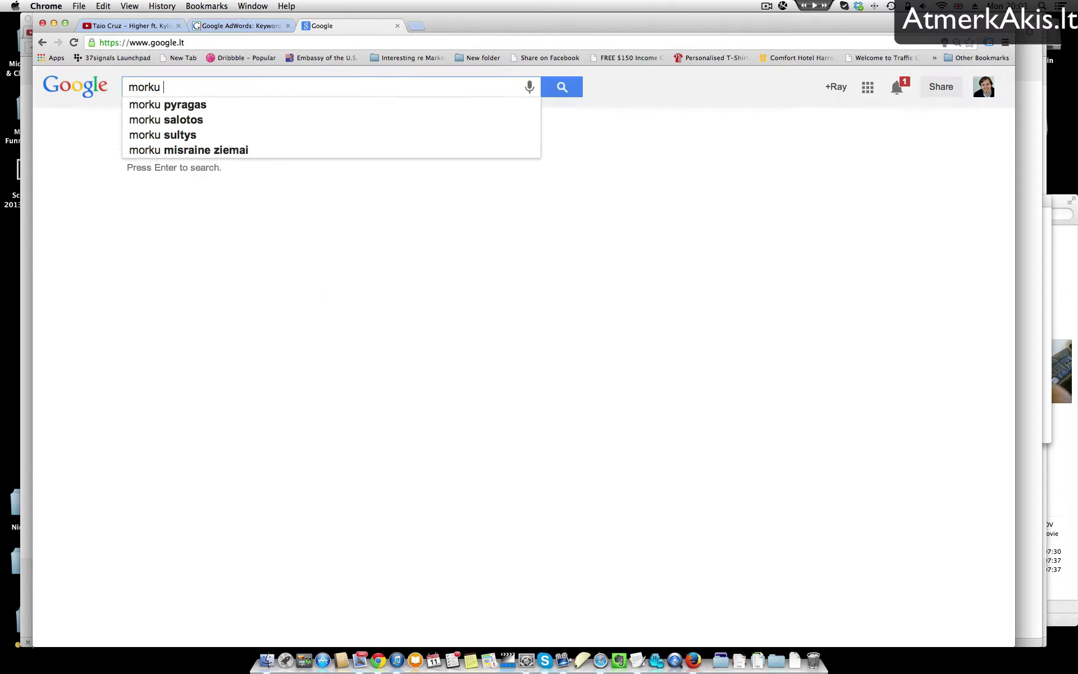
text(sulty)
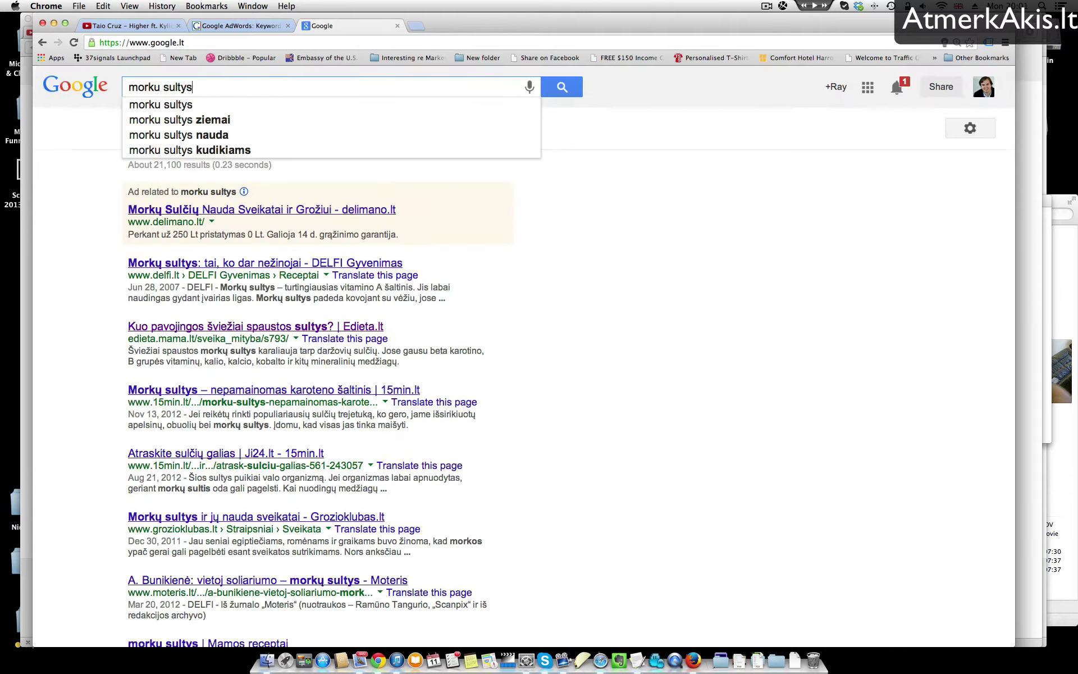
text(s)
key(Return)
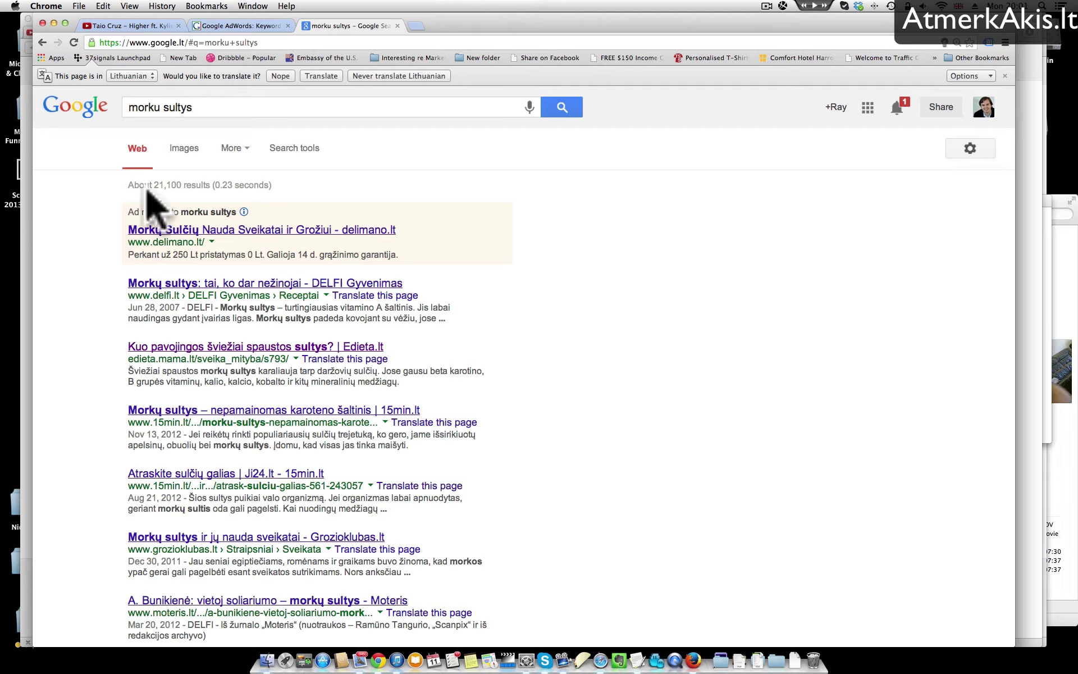
Examine the result count for "morku sultys" and the related searches listed after the results.
drag(187, 184, 211, 181)
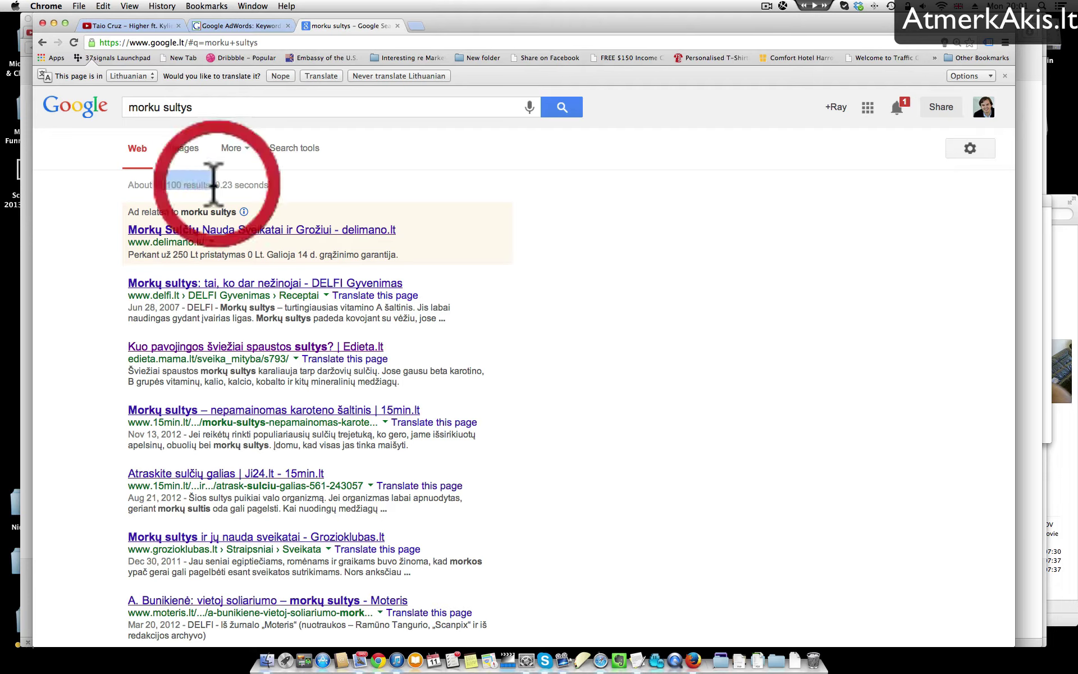
click(109, 257)
scroll(109, 256, down, 10)
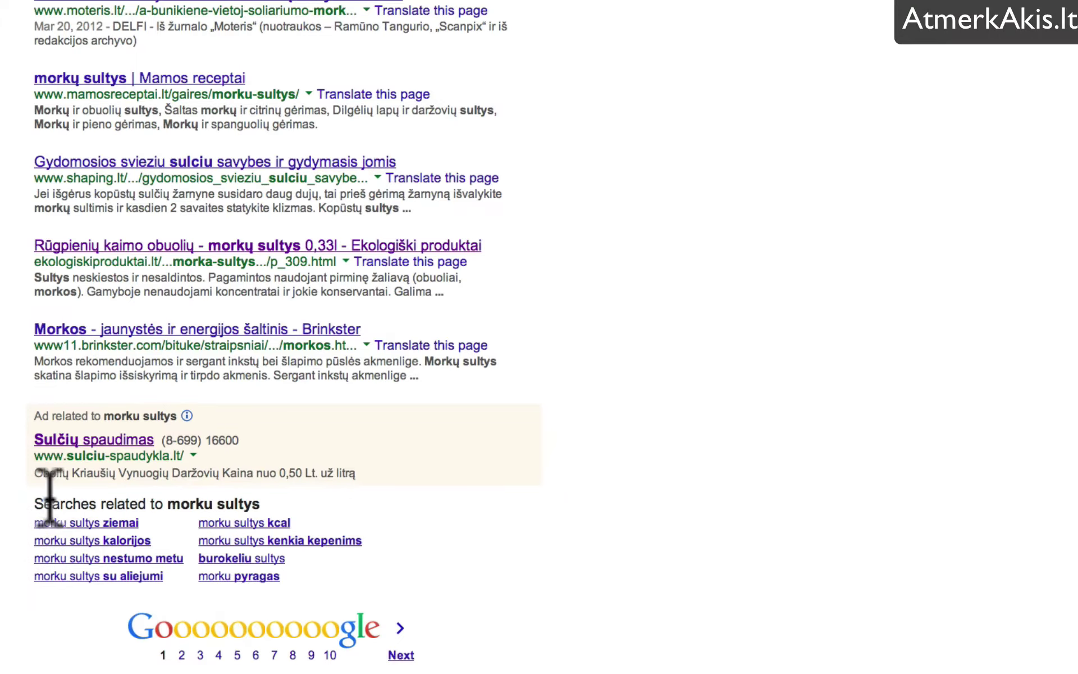
drag(43, 503, 181, 504)
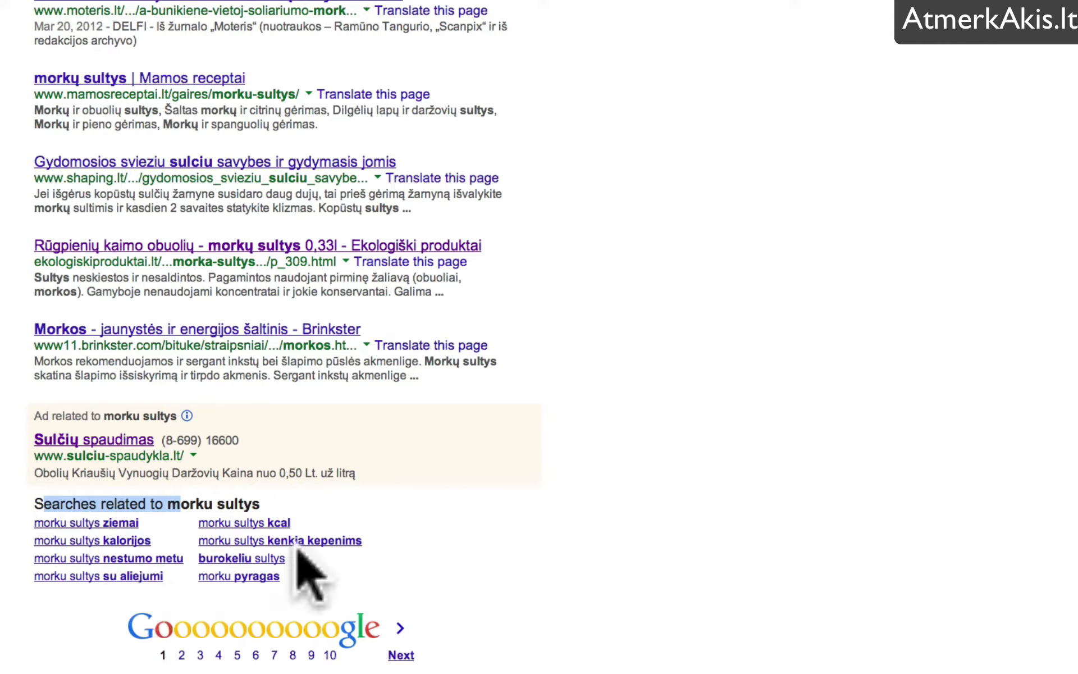
drag(303, 584, 64, 520)
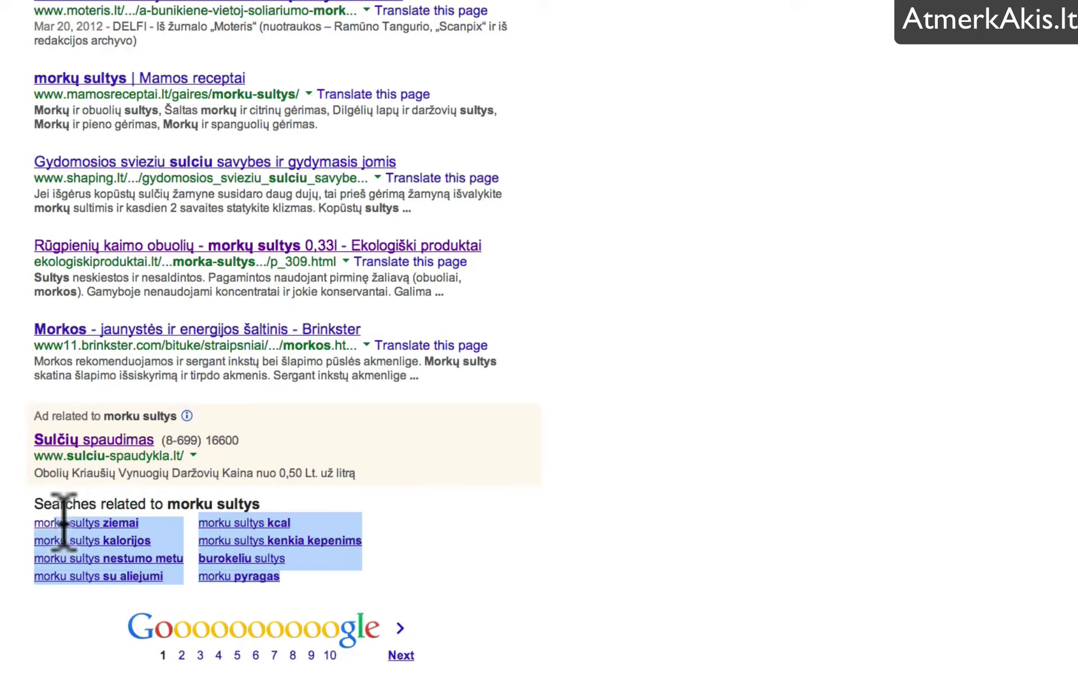
drag(194, 522, 197, 576)
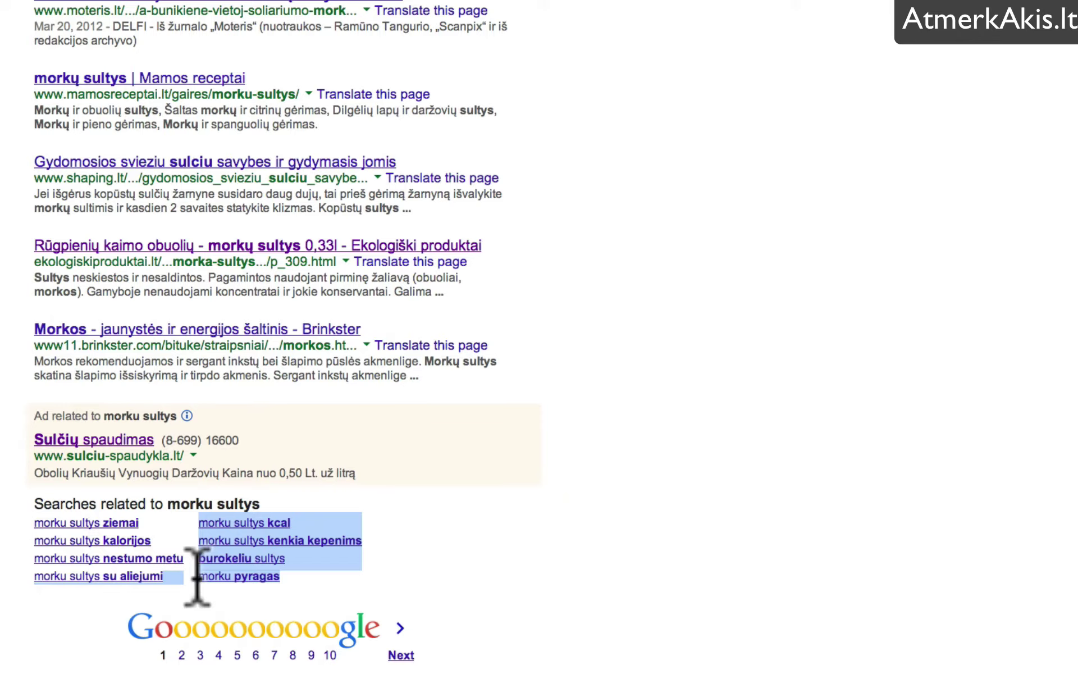
click(4, 469)
scroll(7, 384, up, 2)
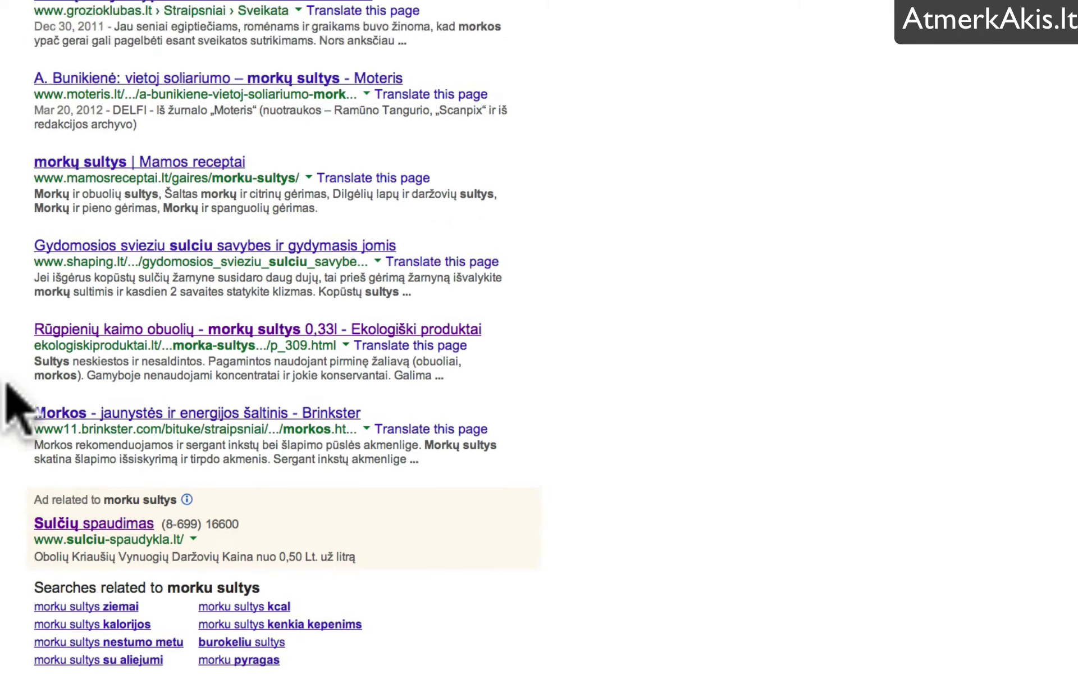
scroll(7, 386, down, 1)
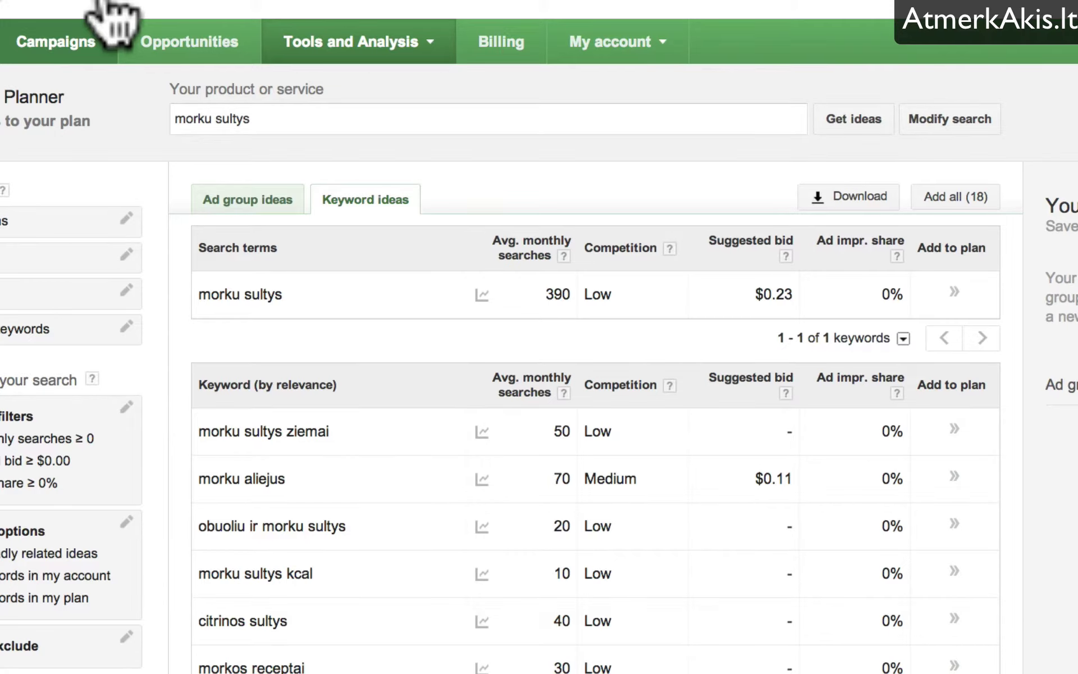
Switch to Google AdWords Keyword Planner and search for new keyword and ad group ideas for the product "morku sultys".
click(430, 45)
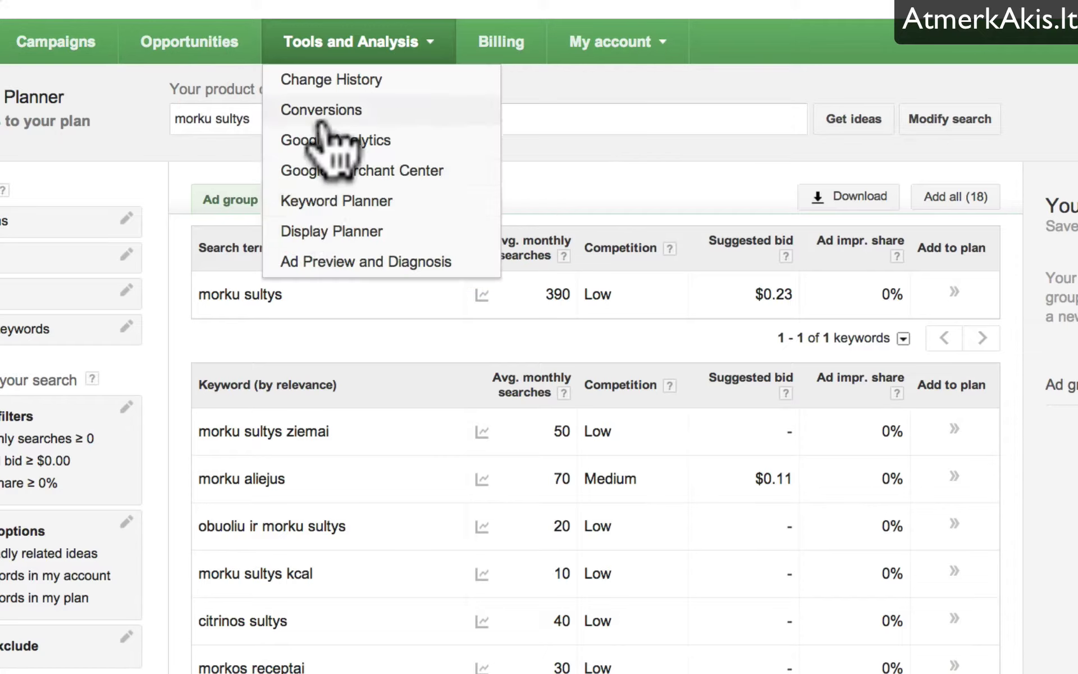
click(321, 202)
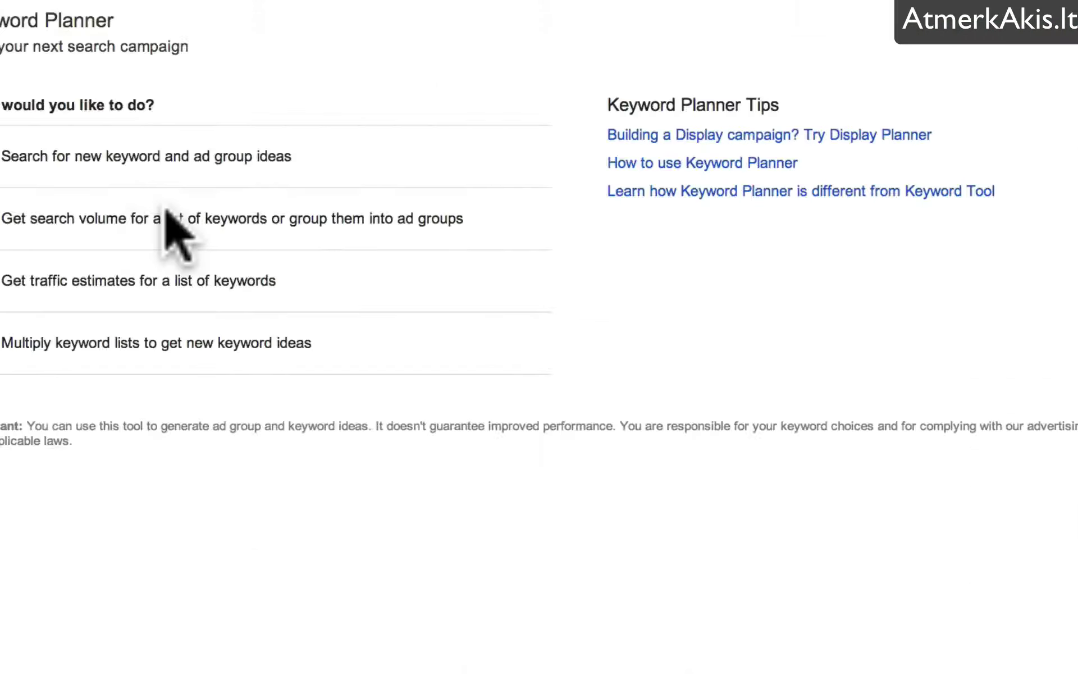
click(163, 202)
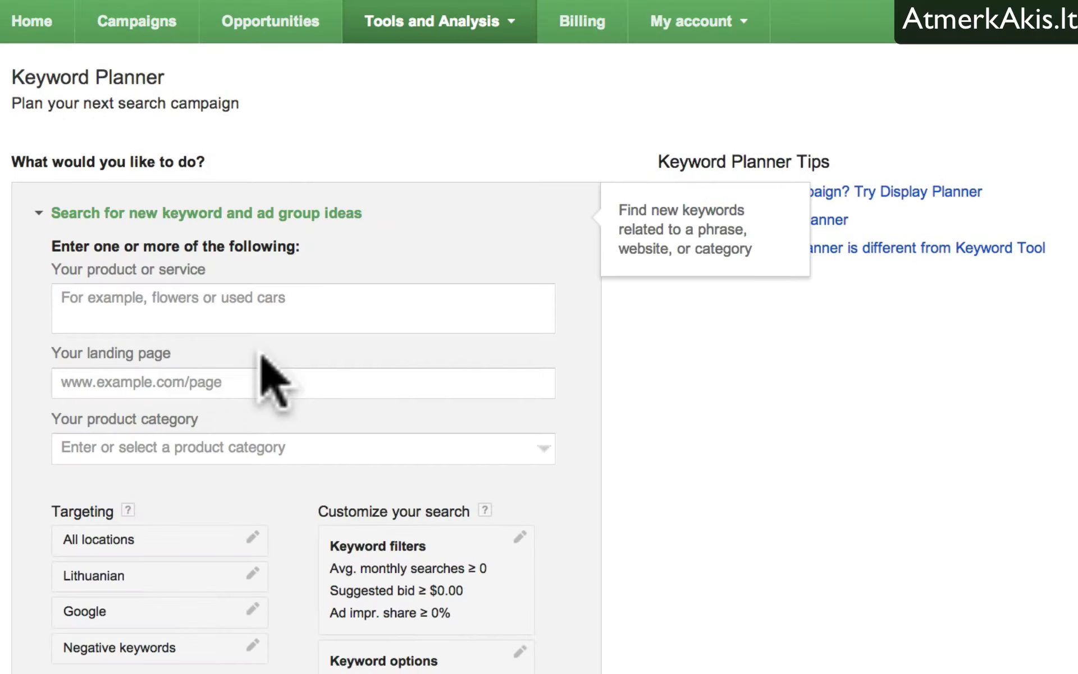
click(163, 317)
text(morku sultys)
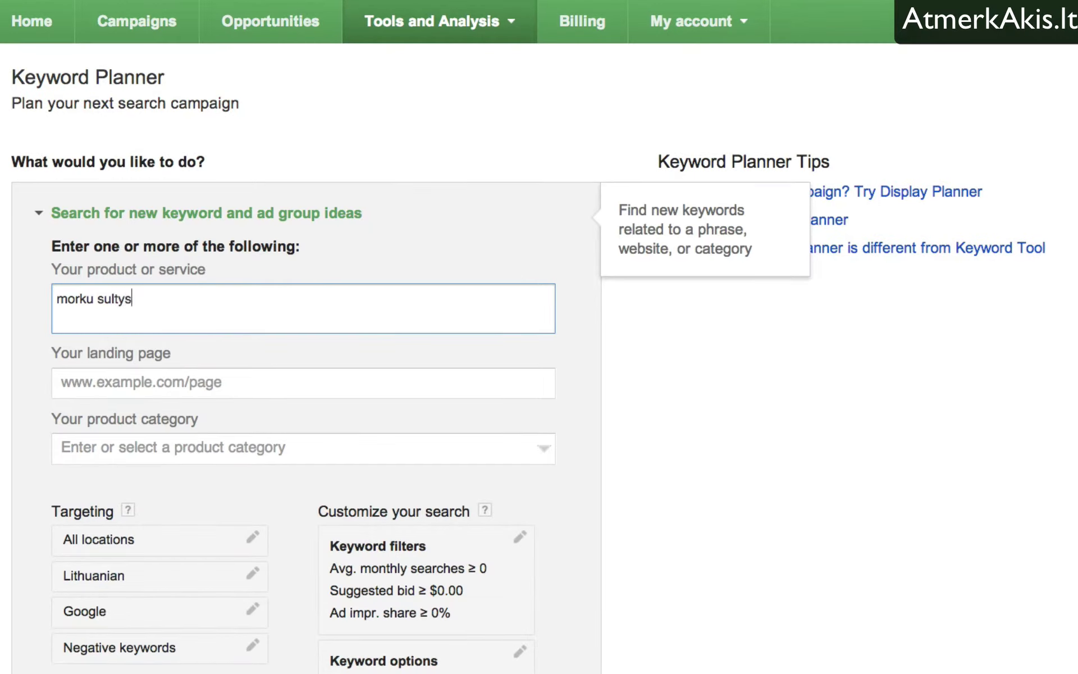
key(Return)
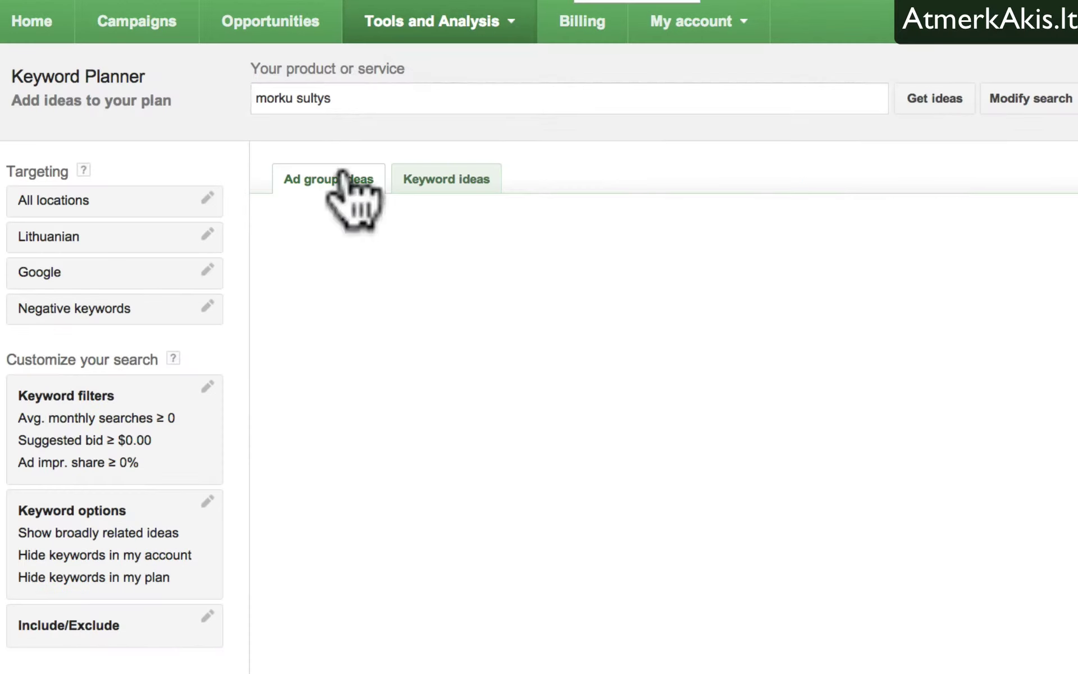
Add "morkų sultys" to the product or service terms, get ideas again and show the keyword ideas.
click(424, 101)
text(, morkų sultys)
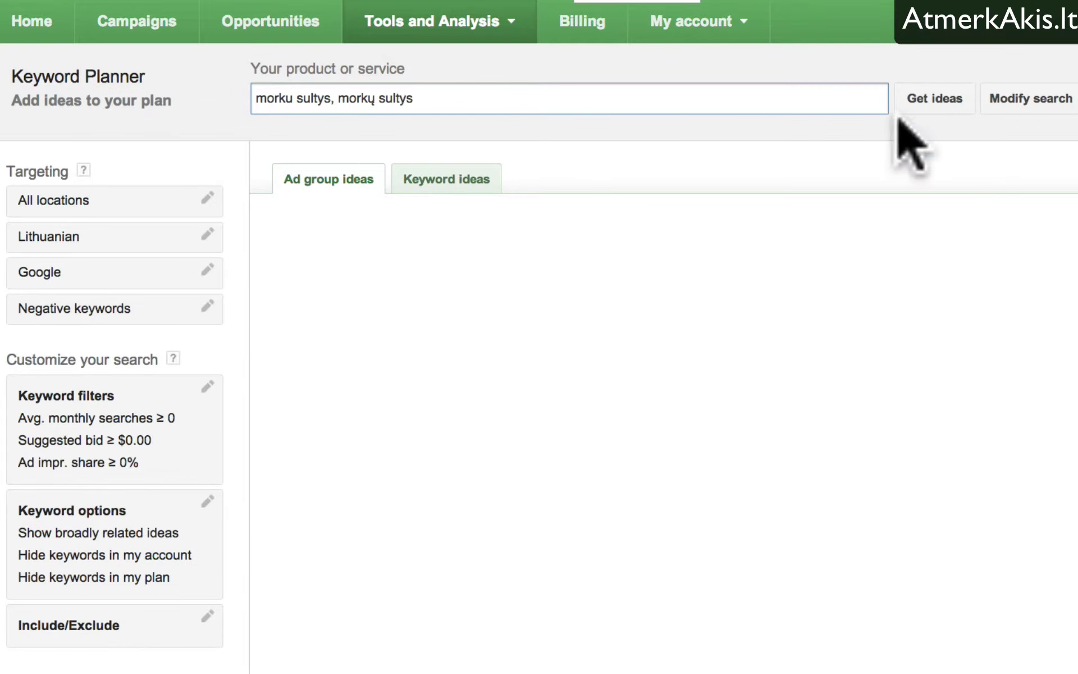
click(905, 100)
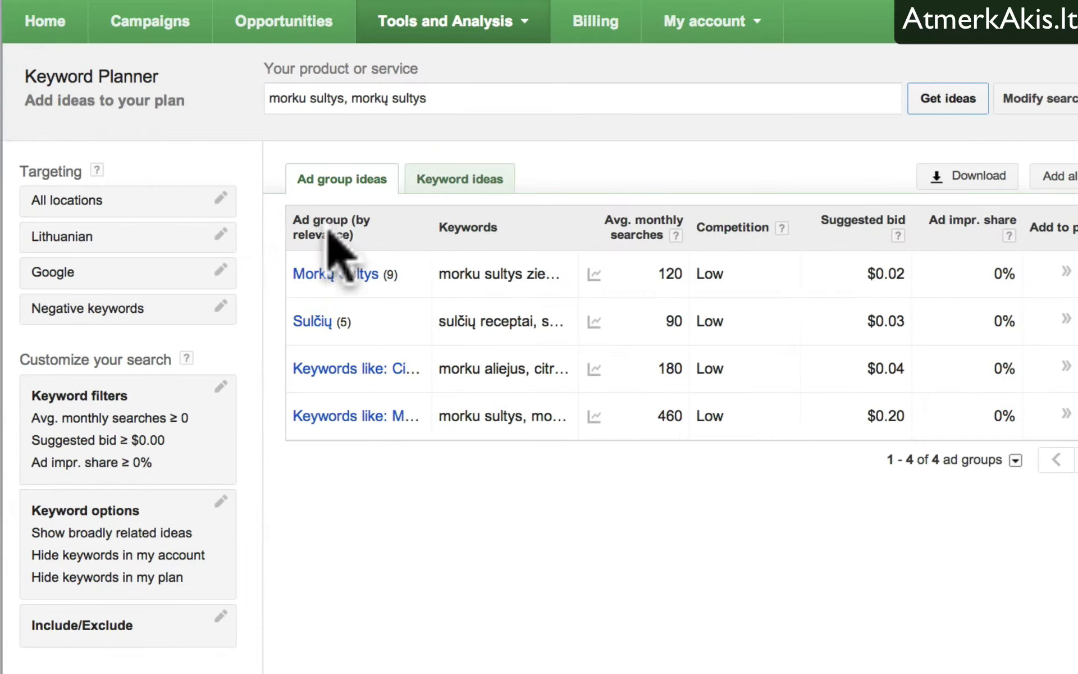
click(450, 185)
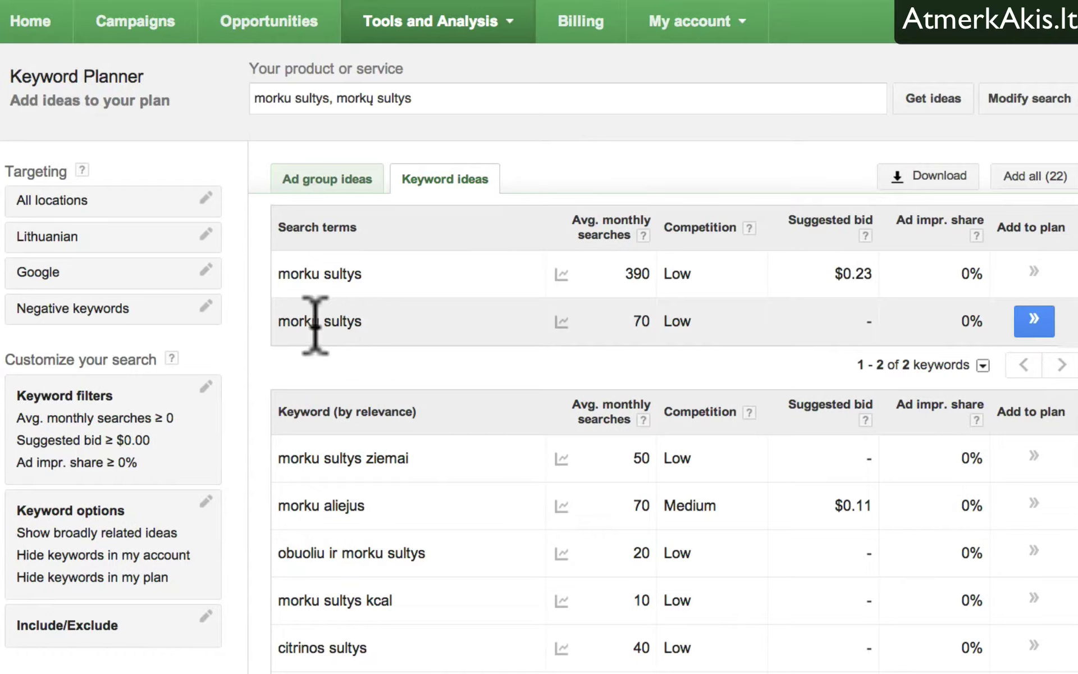
Examine the average monthly searches of "morku sultys" and its search trend for the last 12 months.
drag(280, 273, 341, 274)
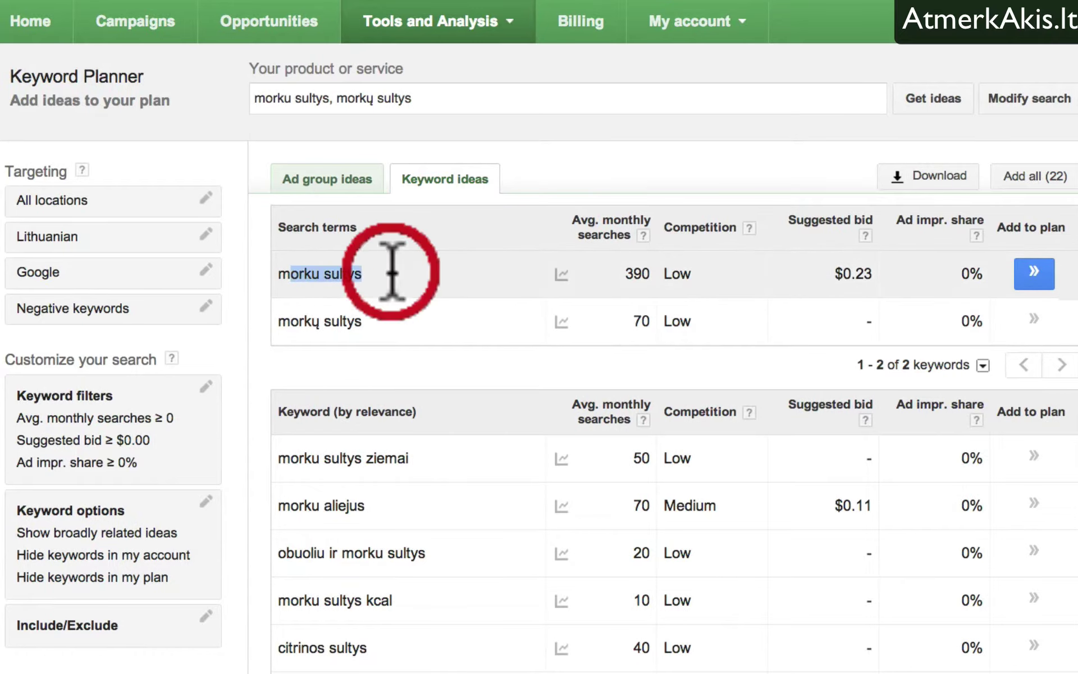
click(348, 274)
click(282, 271)
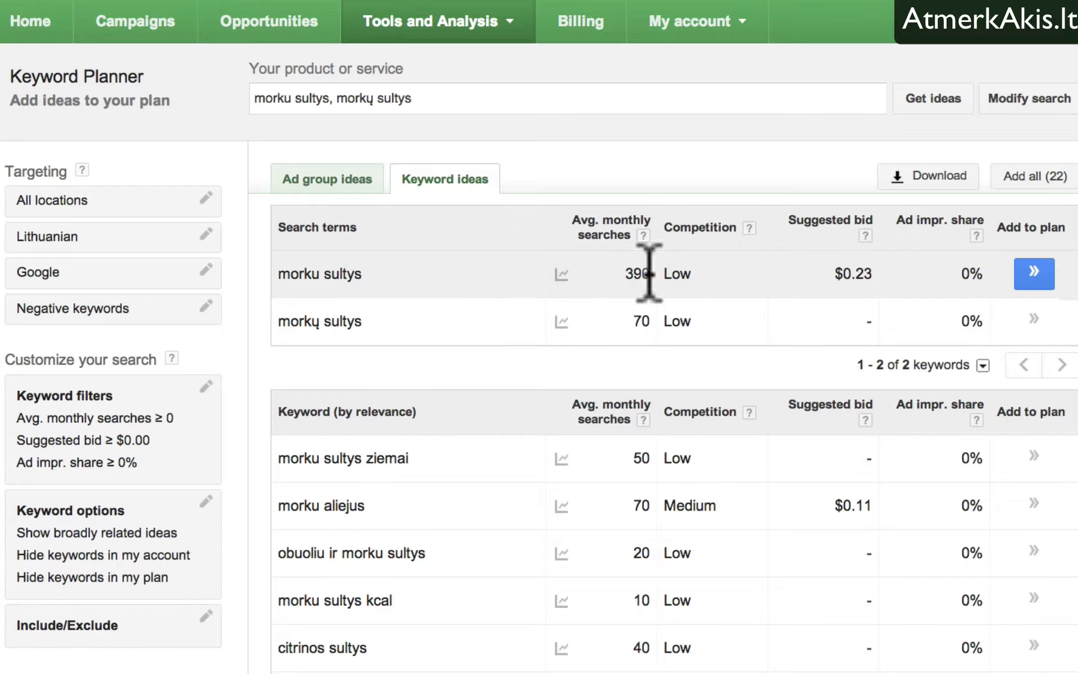
mouse_move(563, 273)
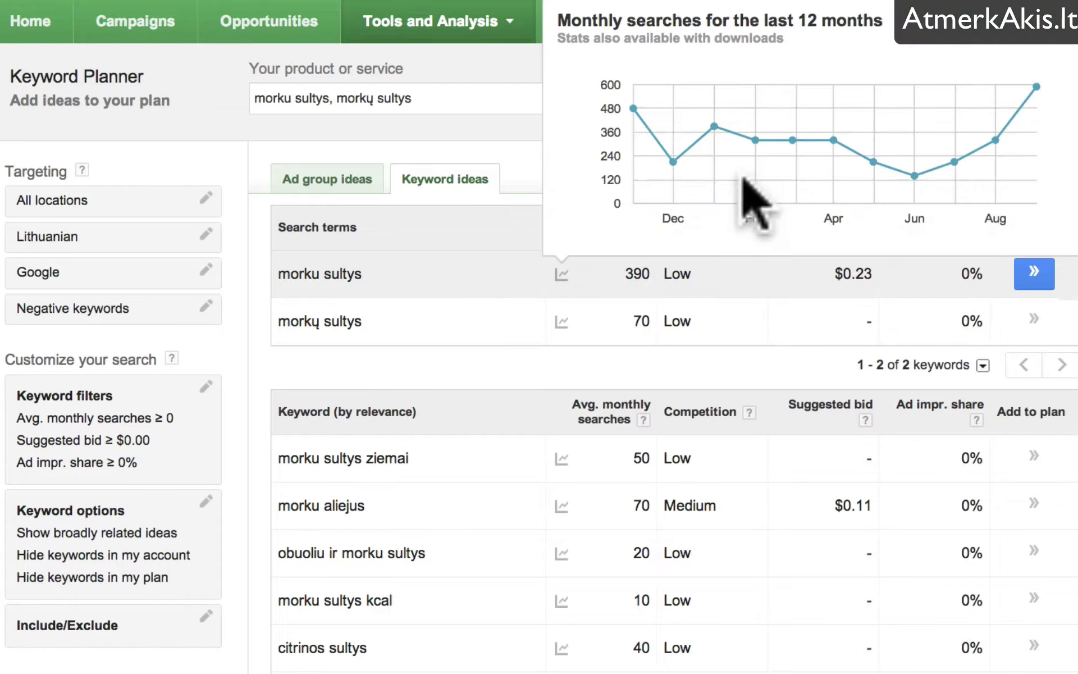
mouse_move(674, 161)
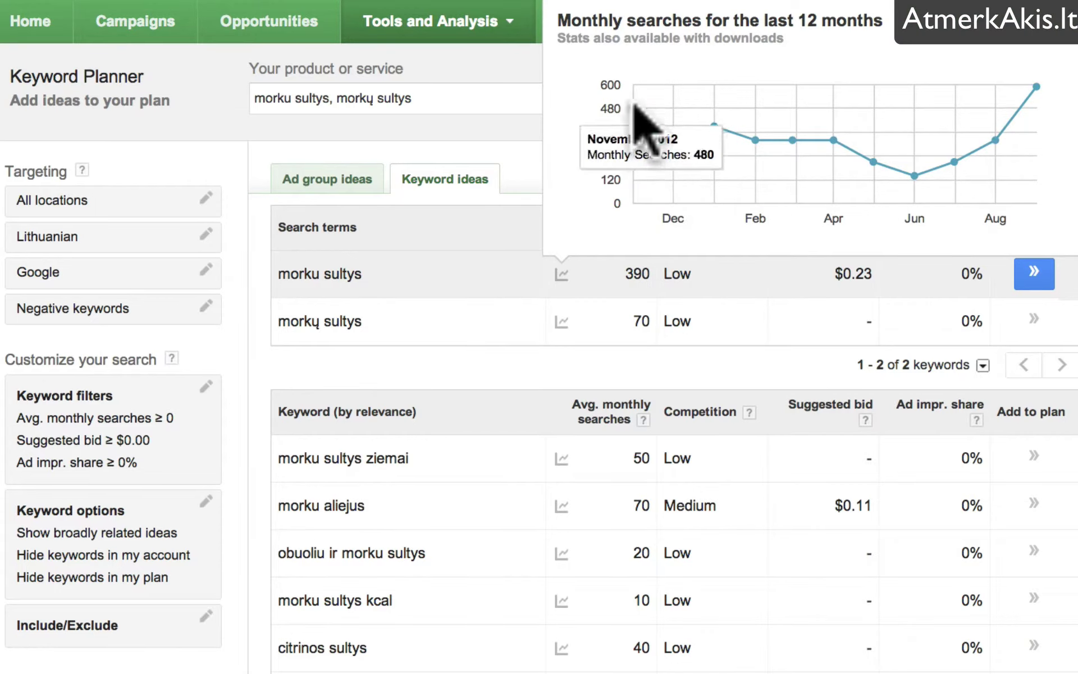
mouse_move(635, 108)
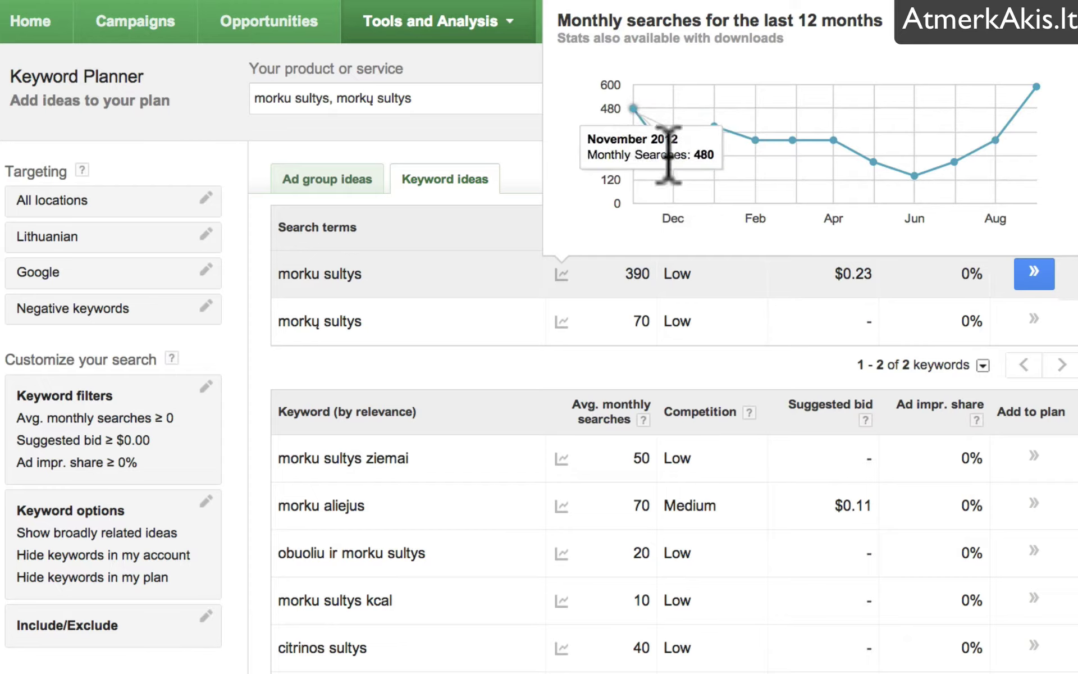
click(442, 359)
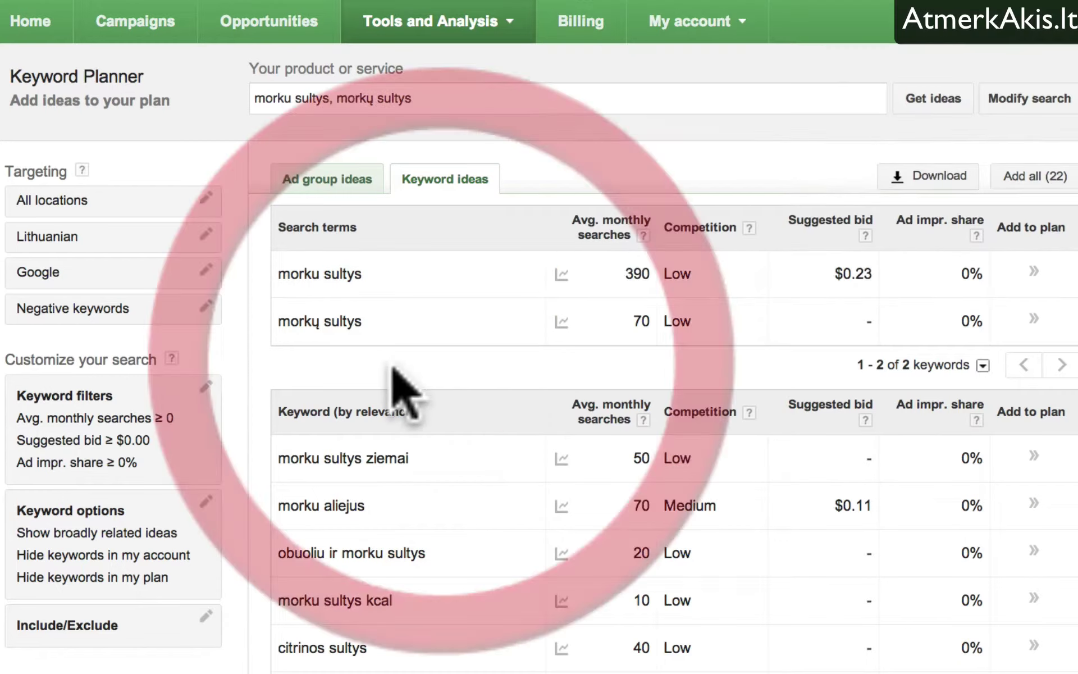
Review the related keyword ideas listed by relevance below the two search terms.
scroll(365, 365, down, 3)
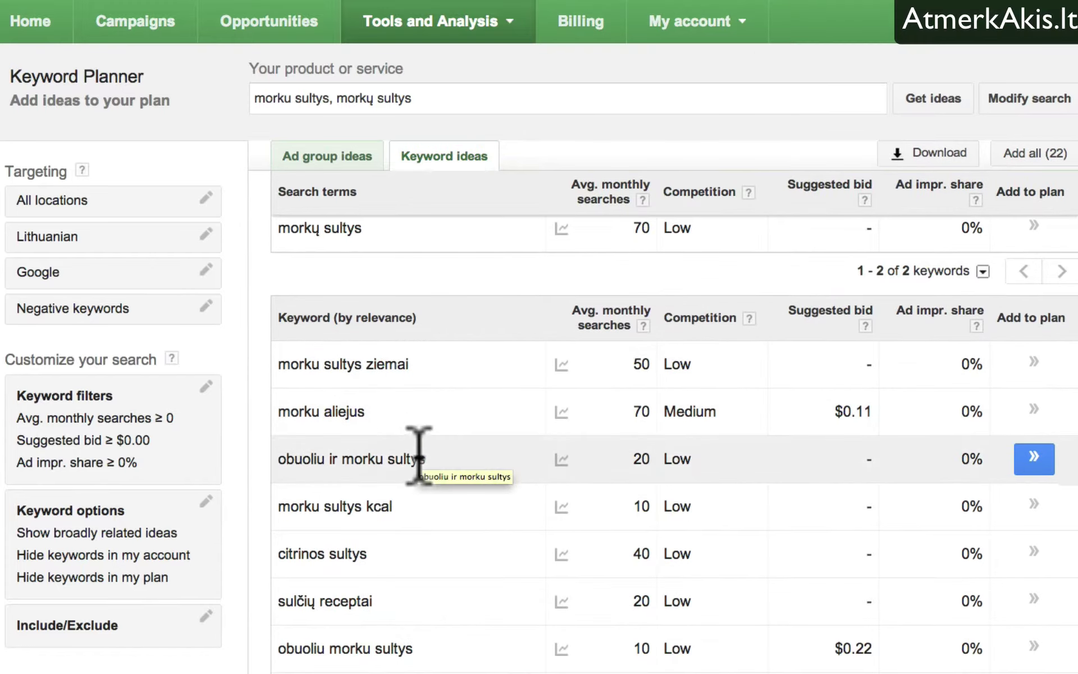
scroll(393, 455, down, 3)
scroll(402, 499, up, 5)
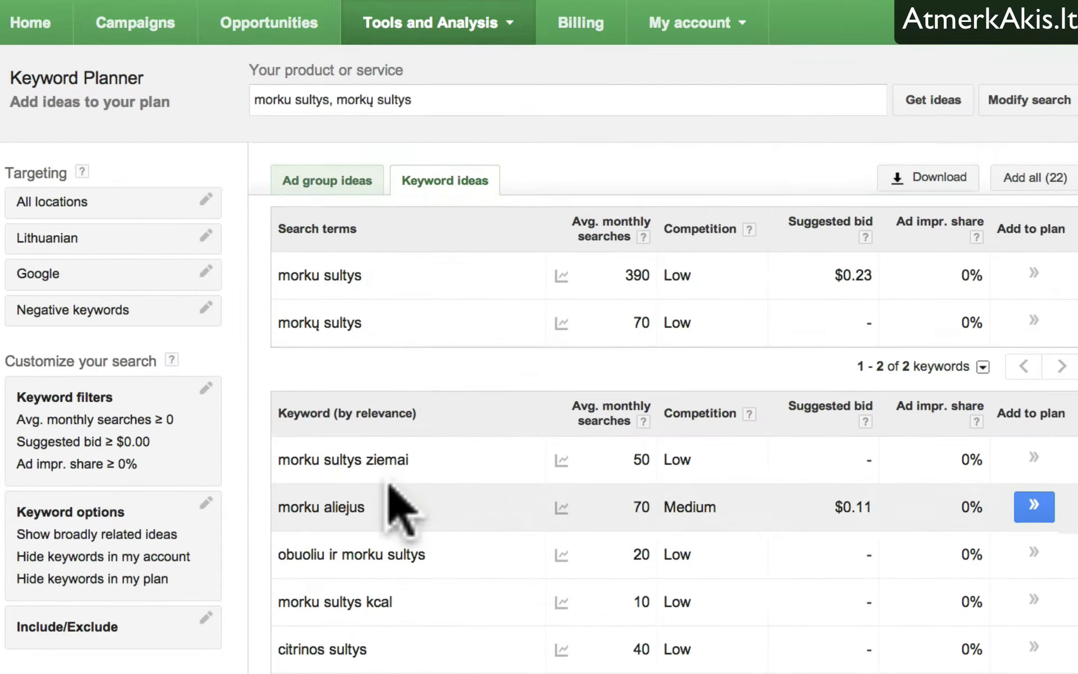
scroll(354, 248, down, 1)
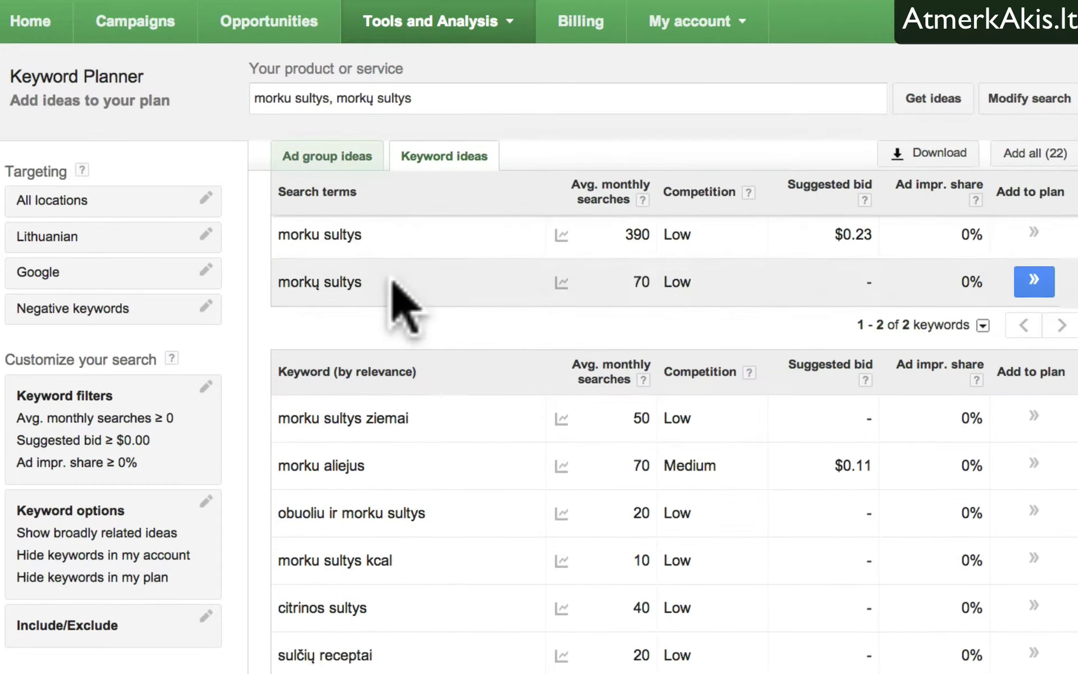
scroll(404, 303, up, 1)
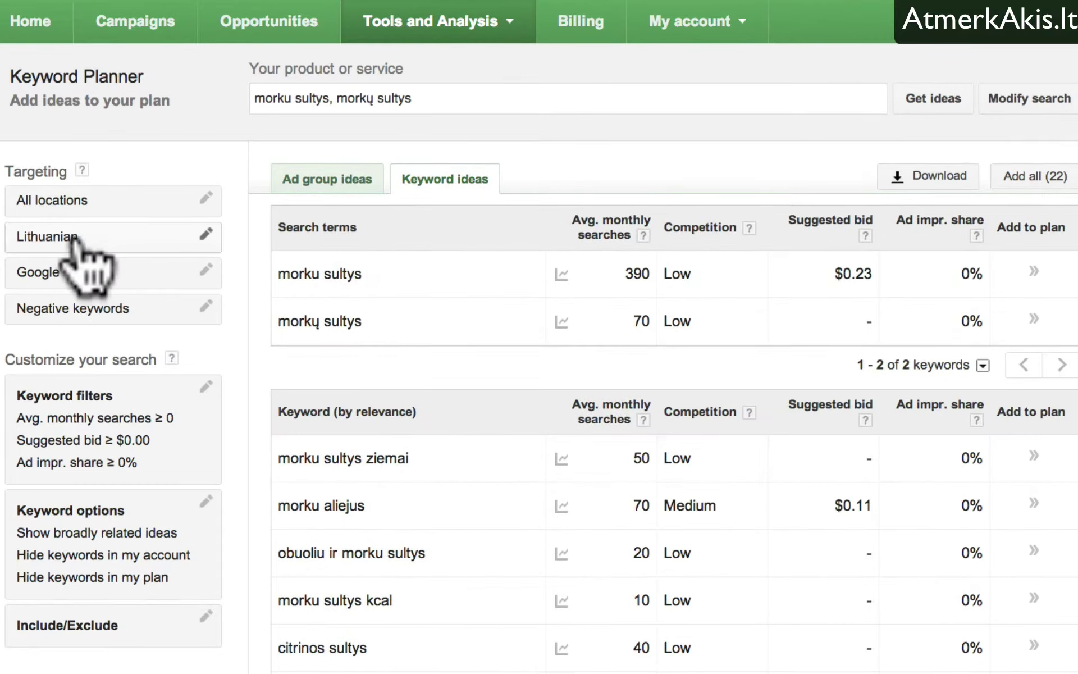
Remove Lithuanian from the language targeting so all languages are included, and refresh the keyword ideas.
click(206, 232)
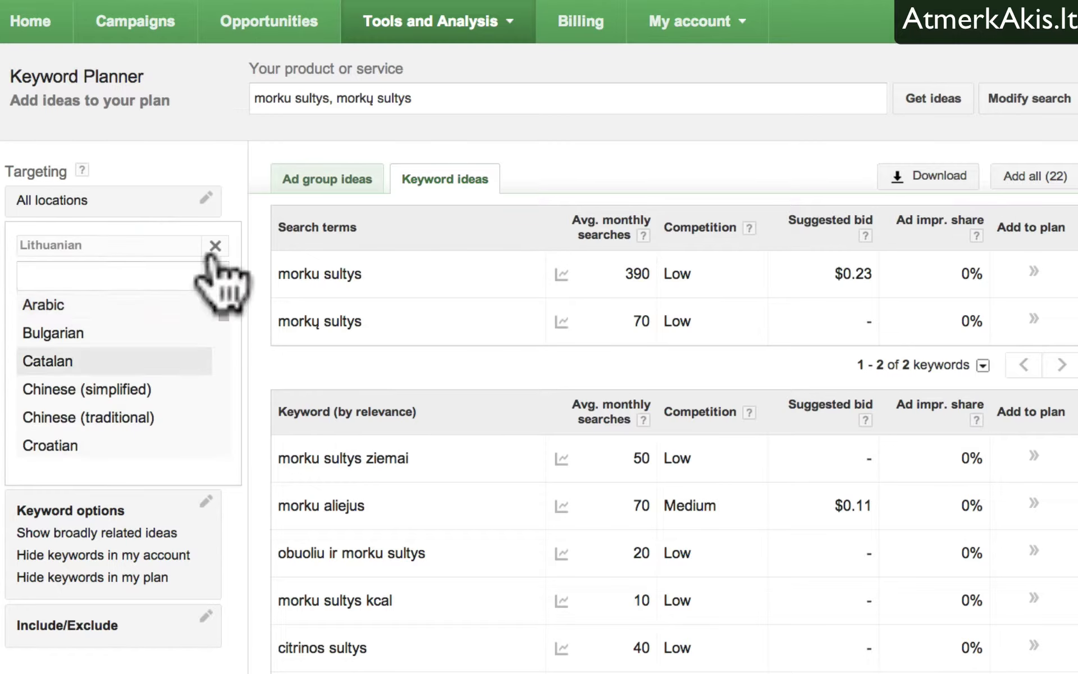
click(214, 247)
click(247, 275)
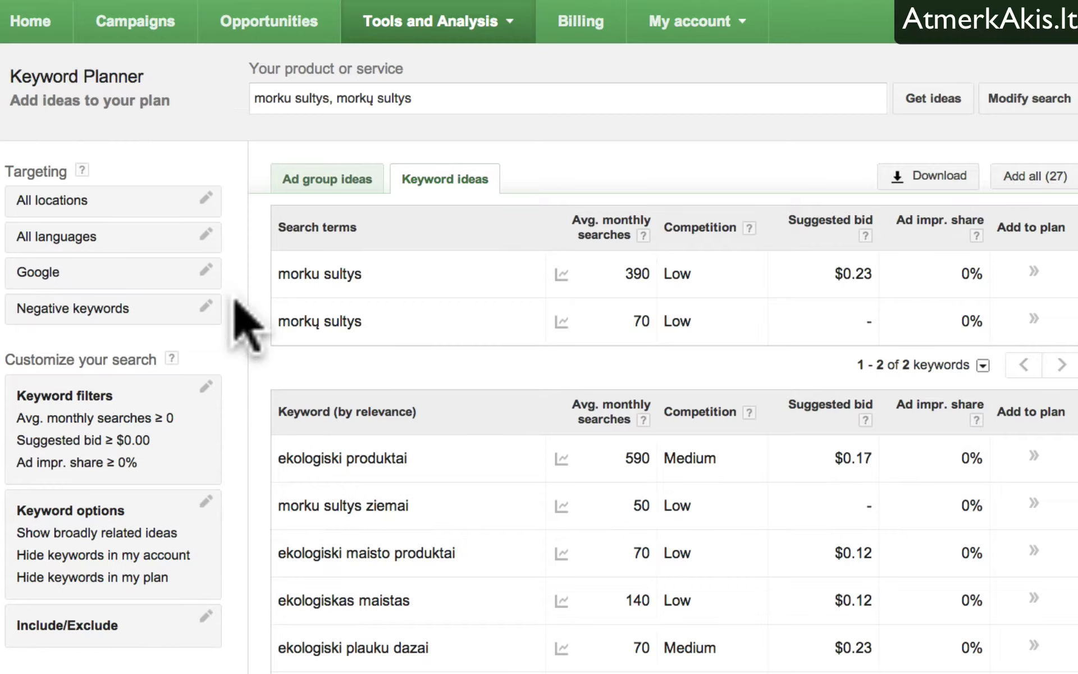
click(928, 99)
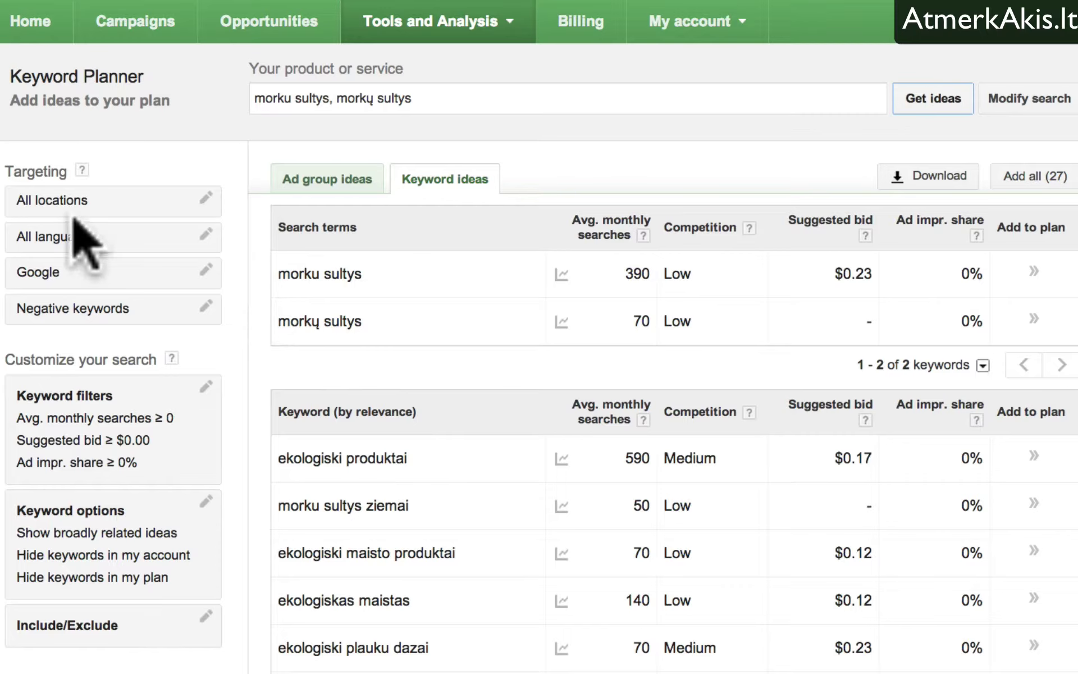
mouse_move(503, 325)
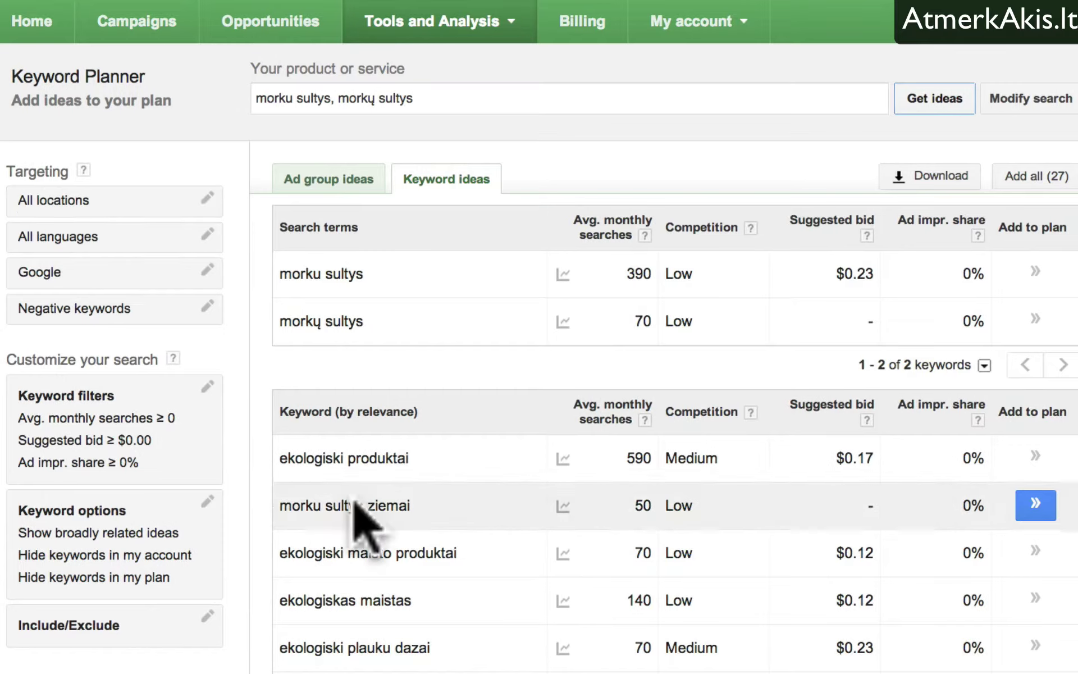
Set the location targeting to the country Lithuania.
click(92, 203)
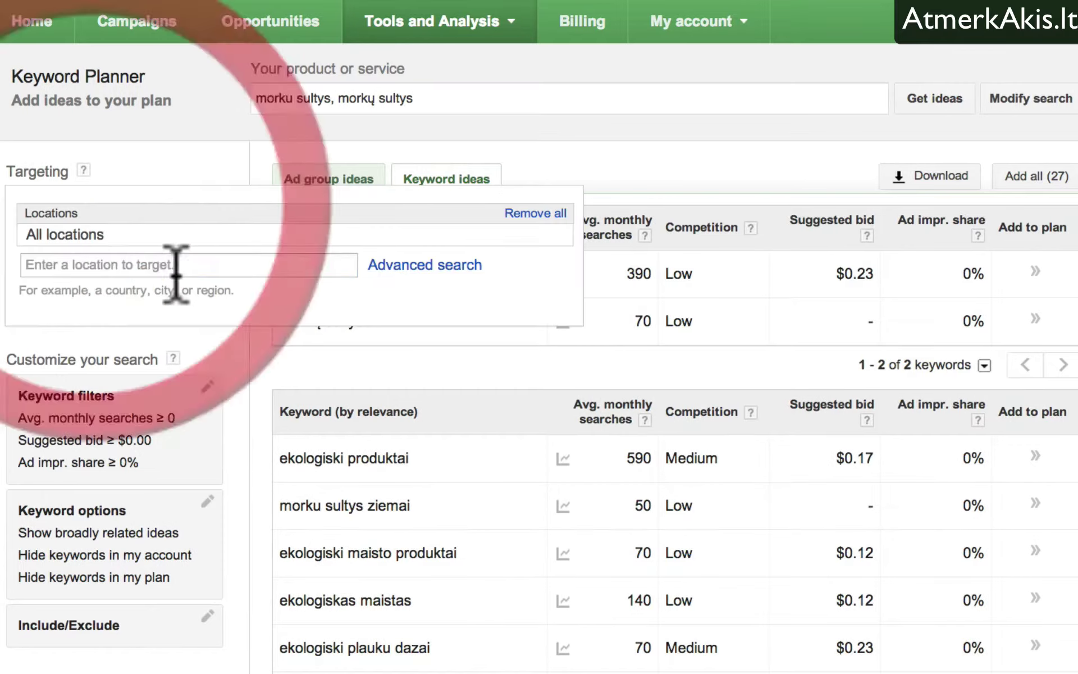
click(163, 265)
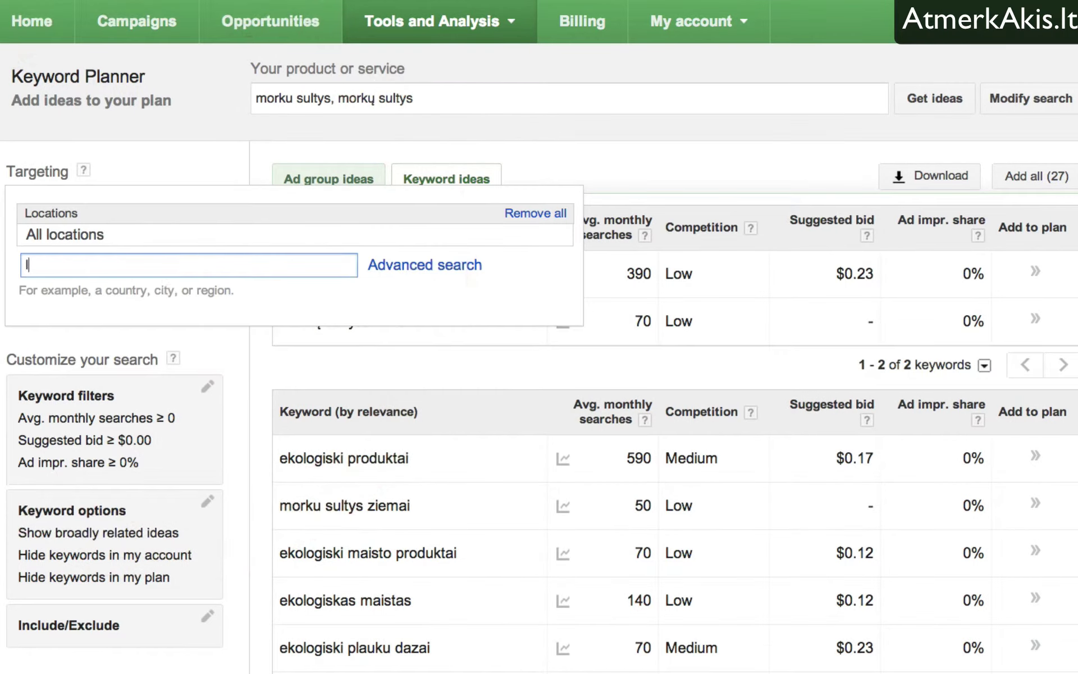
text(lithuania)
key(Return)
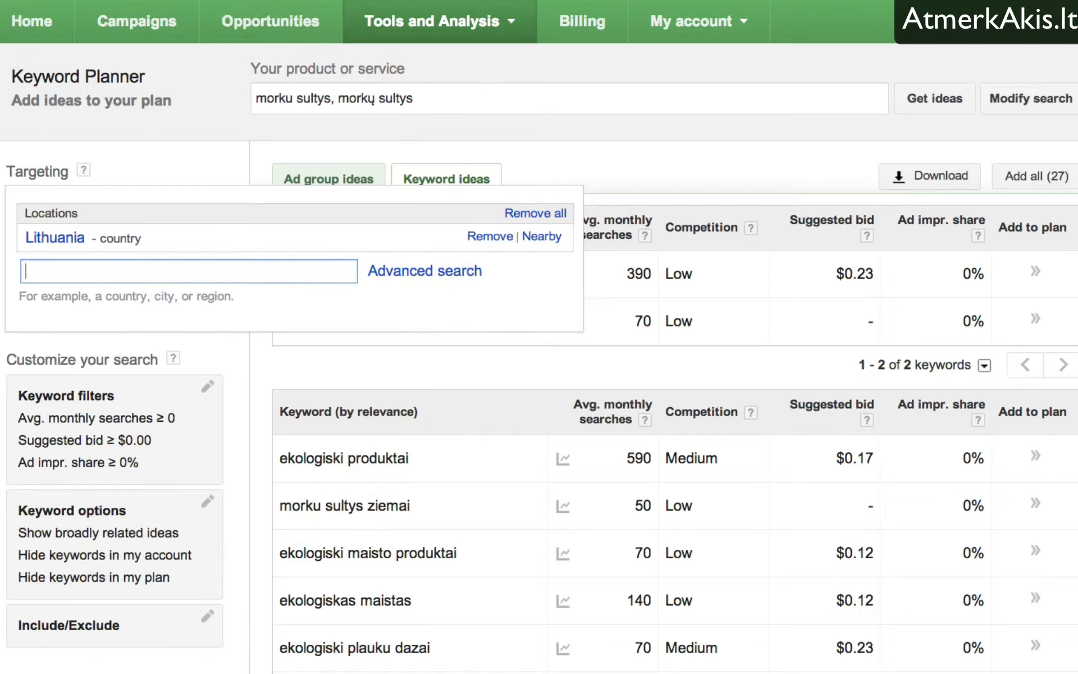
Start a keyword list in TextEdit with the copied search term "morku sultys" followed by a comma, in larger text.
click(362, 373)
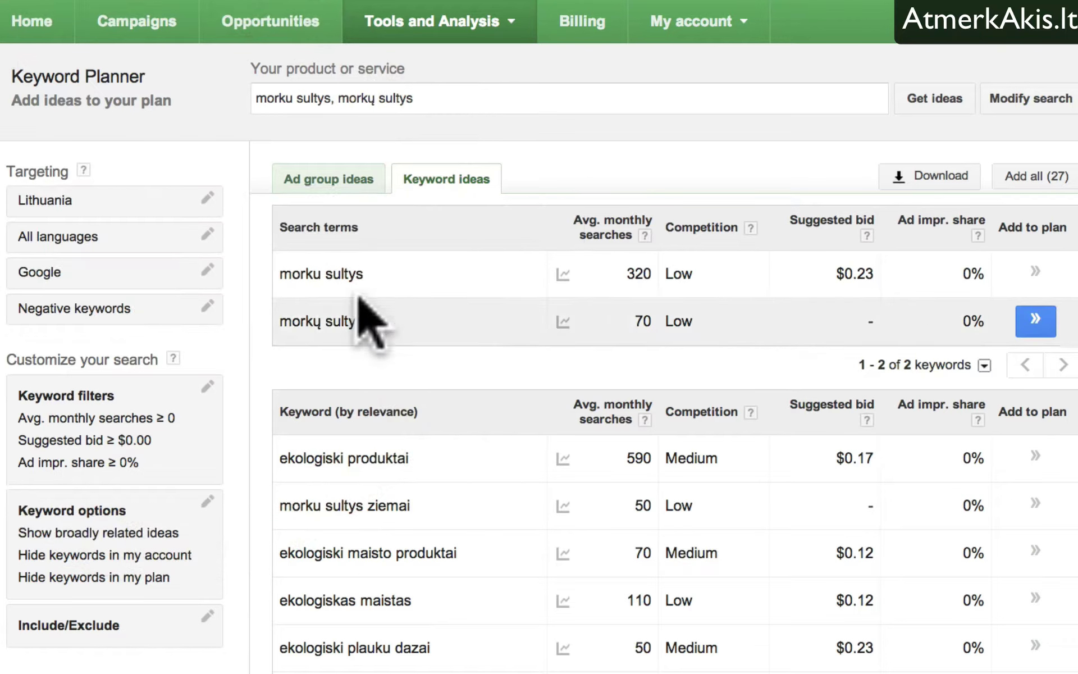
mouse_move(365, 273)
mouse_down()
mouse_move(269, 272)
mouse_move(294, 272)
mouse_move(279, 273)
mouse_up()
key(super+c)
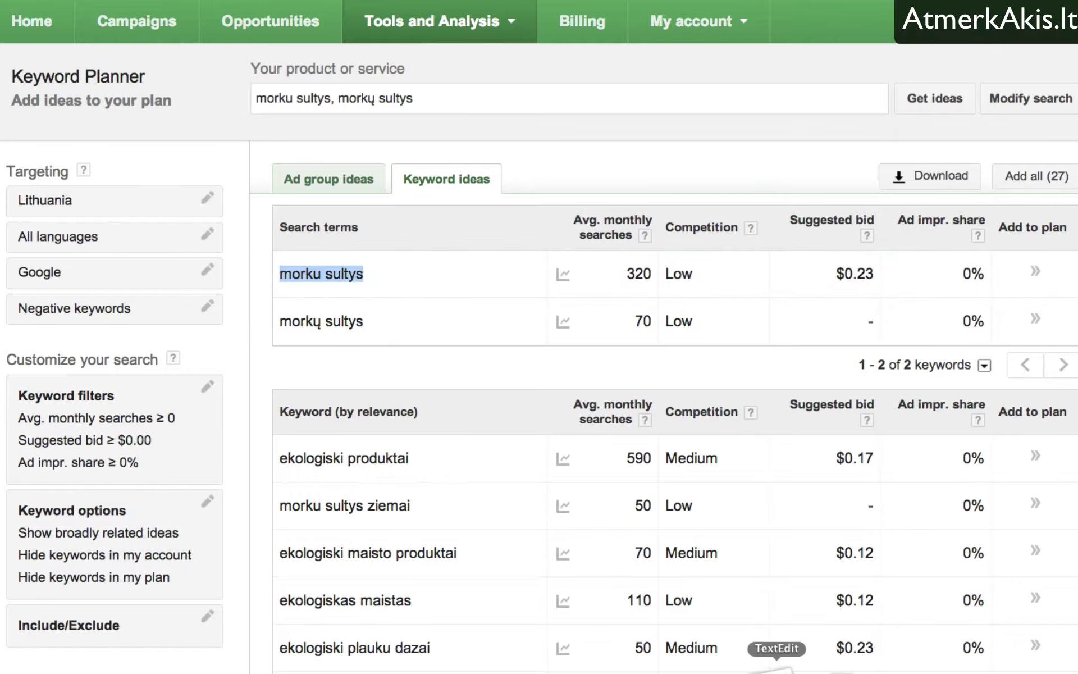
click(776, 669)
key(super+v)
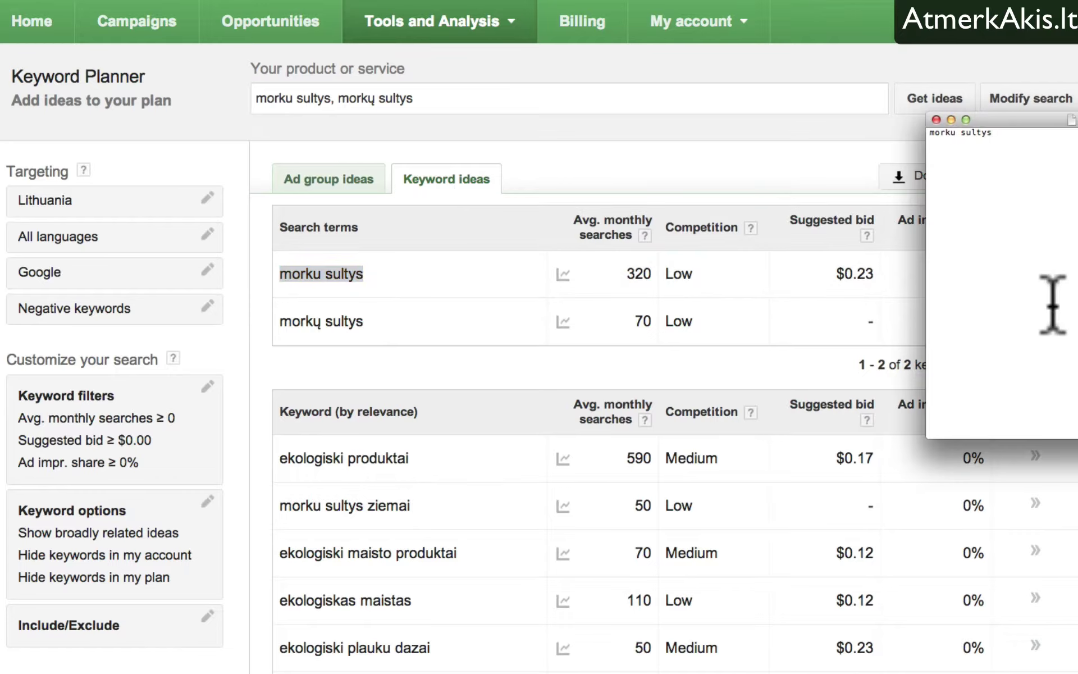
click(390, 326)
key(super+Tab)
key(super+a)
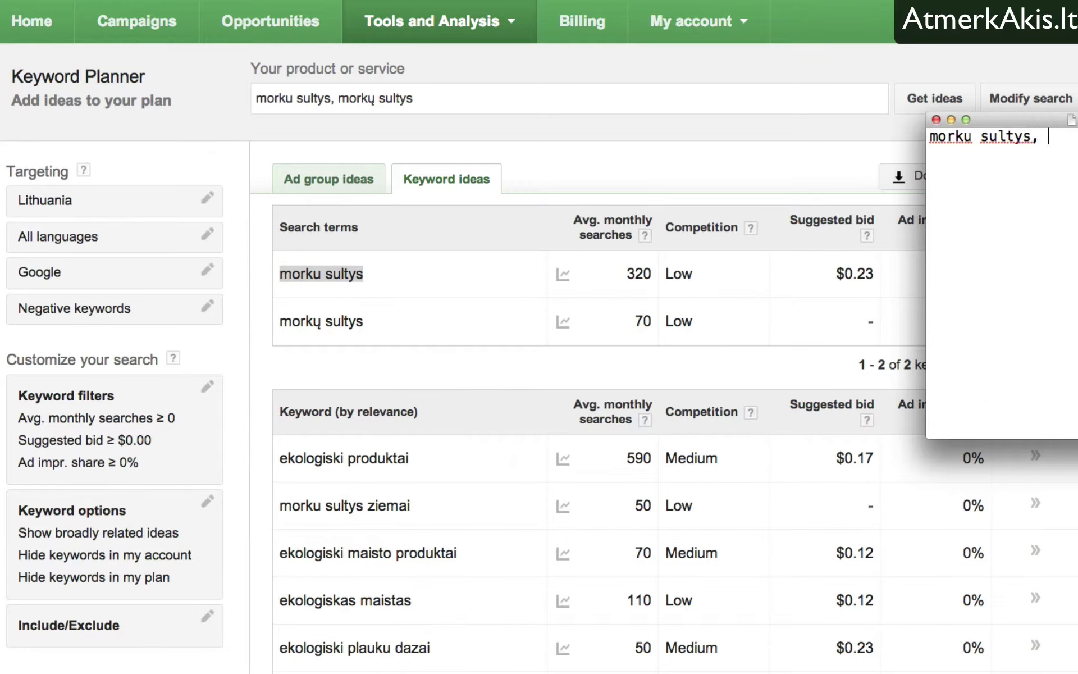
Copy the second search term "morkų sultys" from Keyword Planner into the TextEdit keyword list.
click(185, 470)
drag(362, 322, 273, 324)
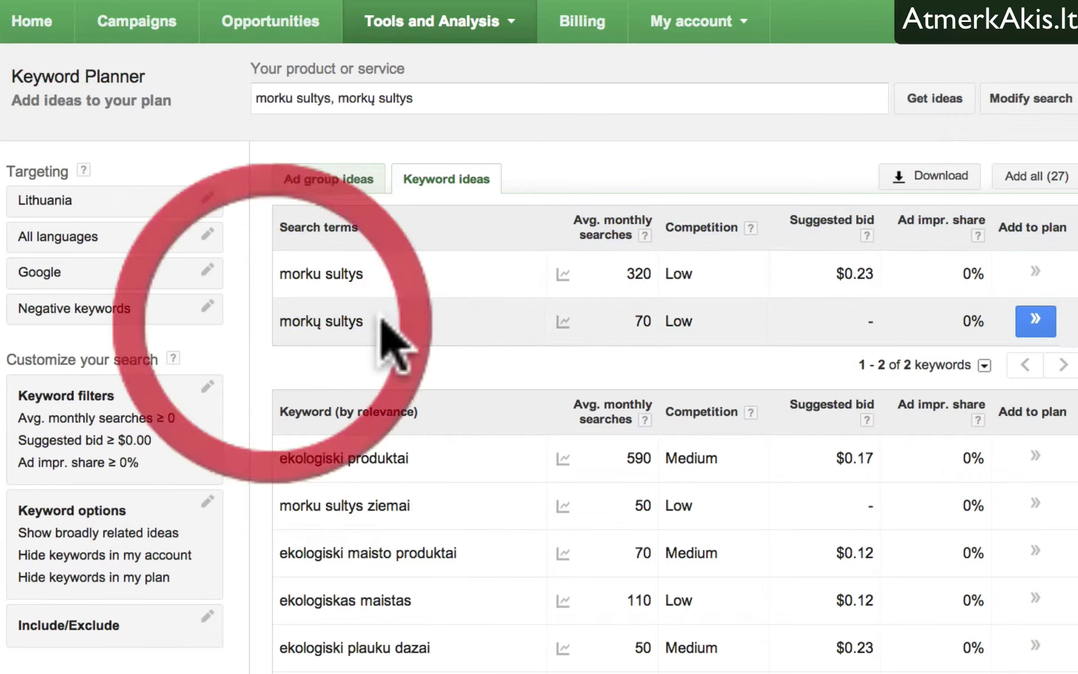
drag(362, 322, 281, 322)
key(super+Tab)
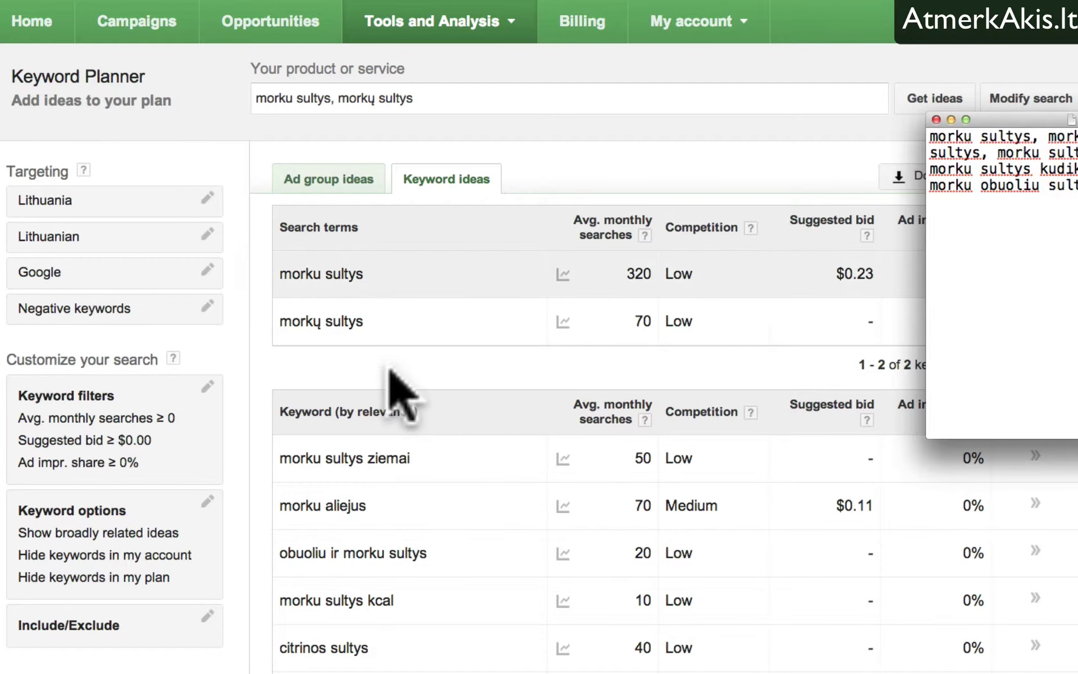
Review the Lithuanian keyword ideas and their average monthly searches for further keywords related to "morku sultys".
scroll(398, 360, down, 5)
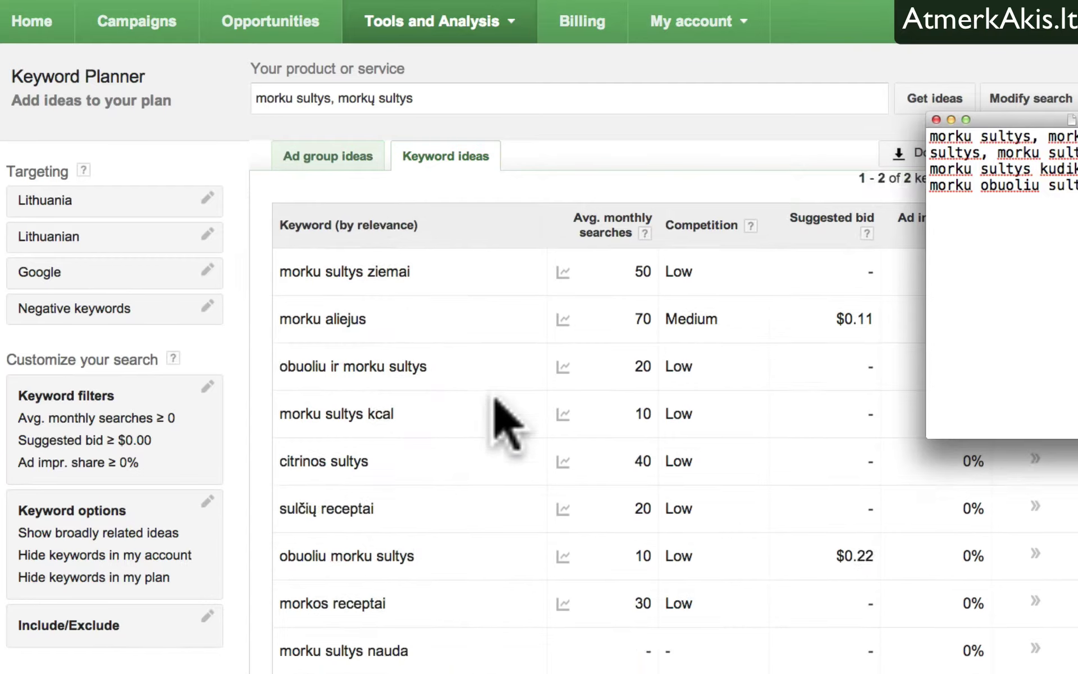
scroll(506, 424, down, 7)
scroll(494, 405, down, 5)
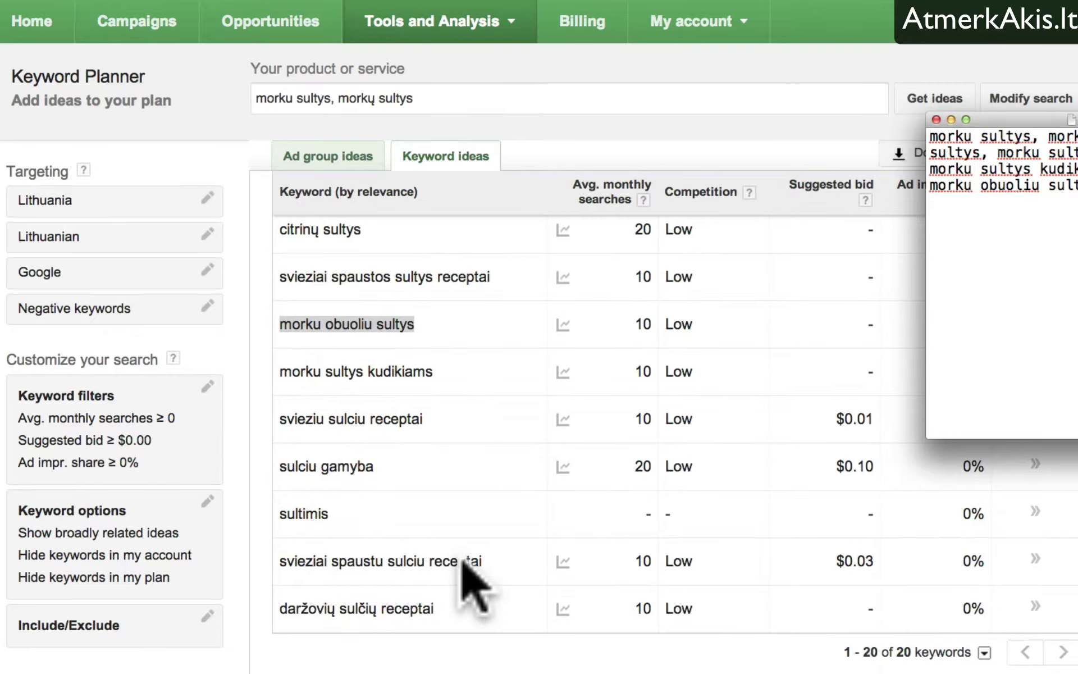
scroll(466, 562, up, 3)
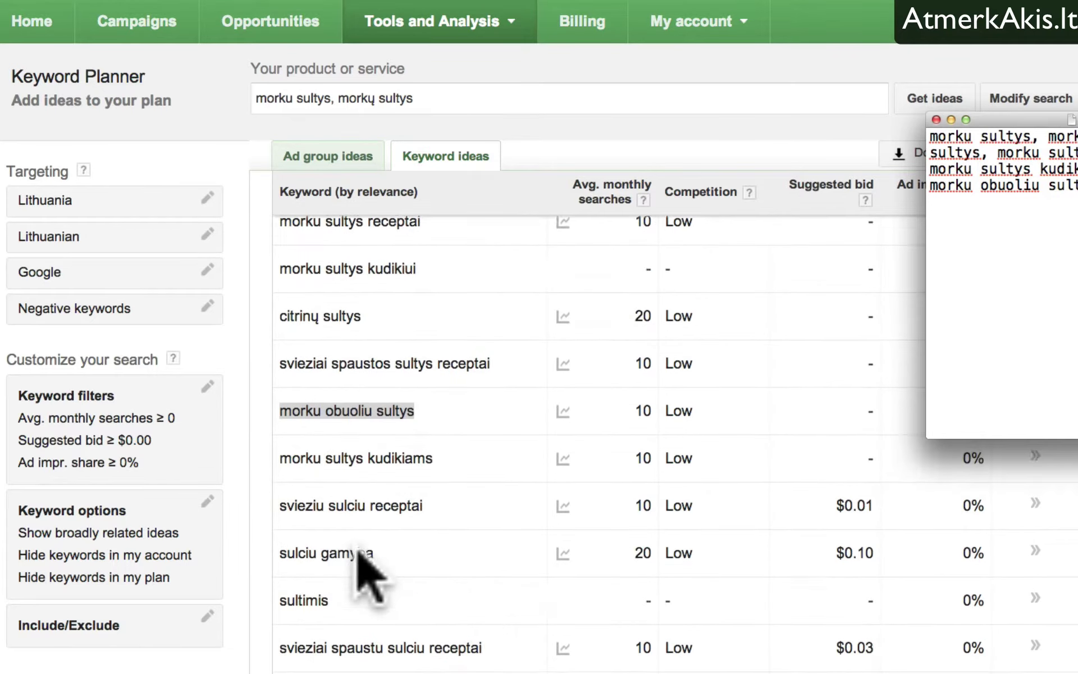
scroll(365, 568, up, 2)
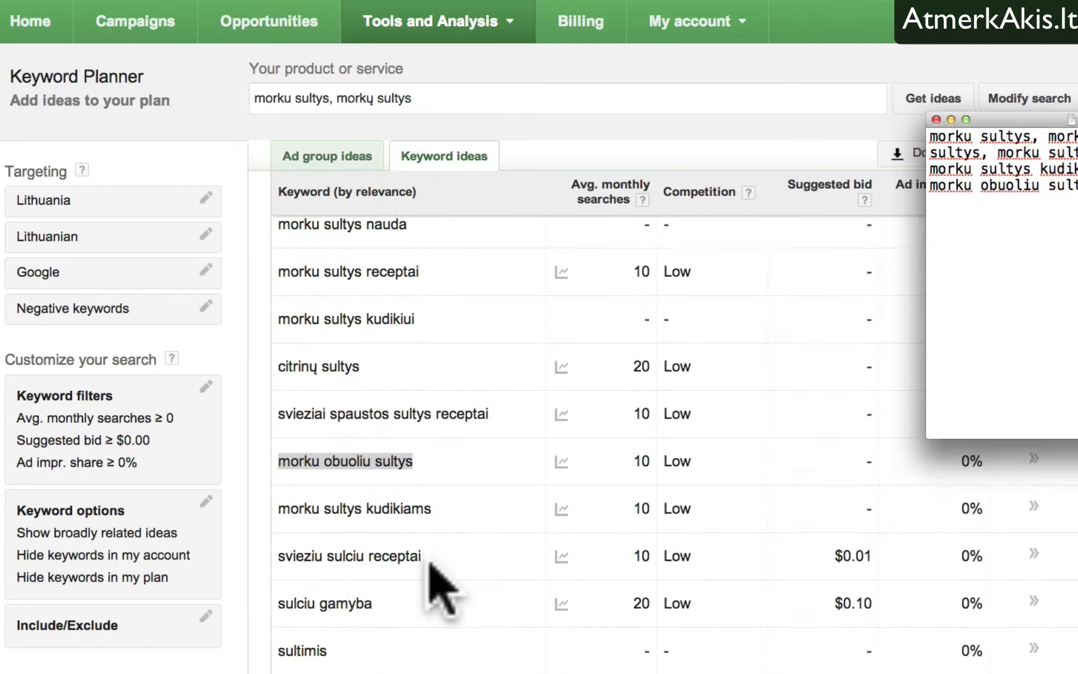
scroll(432, 564, up, 4)
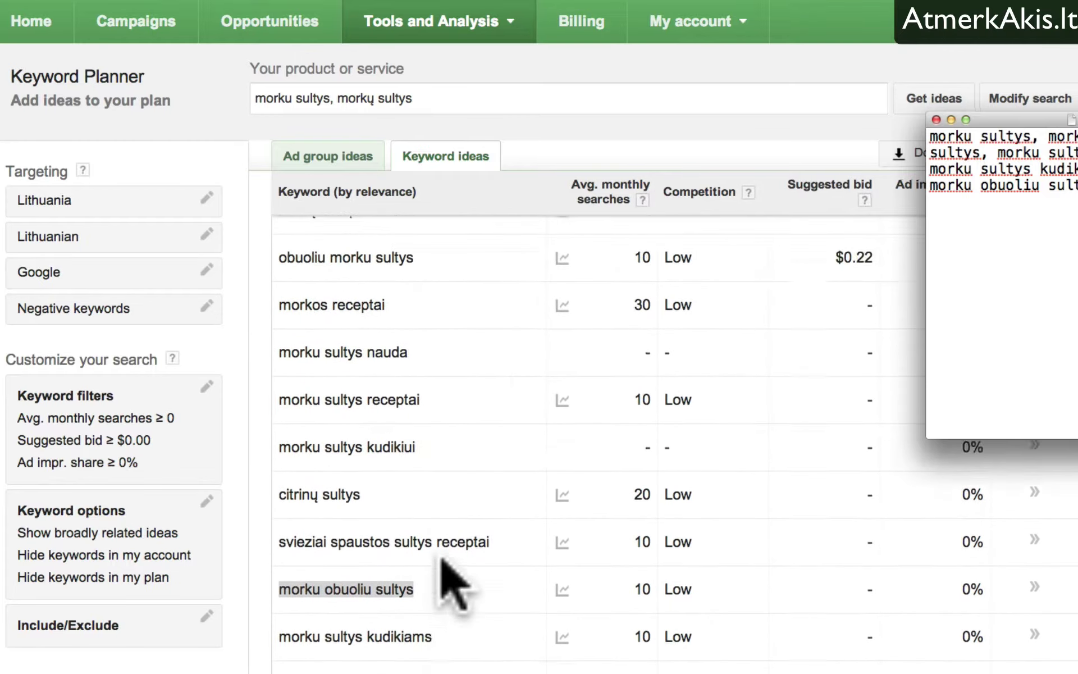
scroll(455, 587, up, 4)
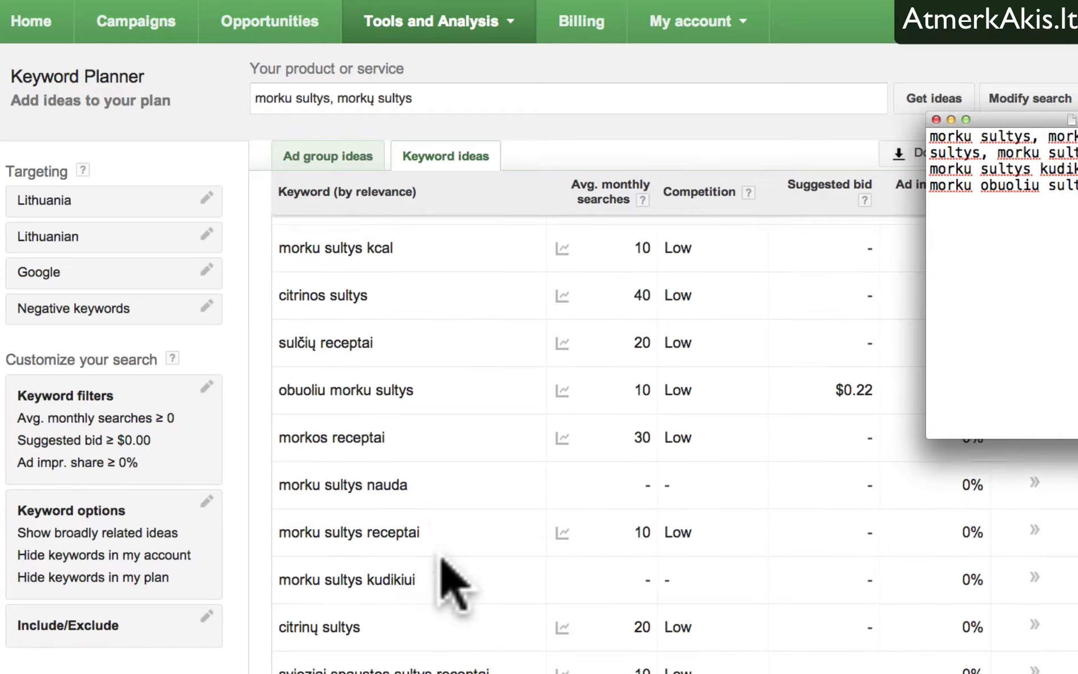
scroll(455, 586, up, 4)
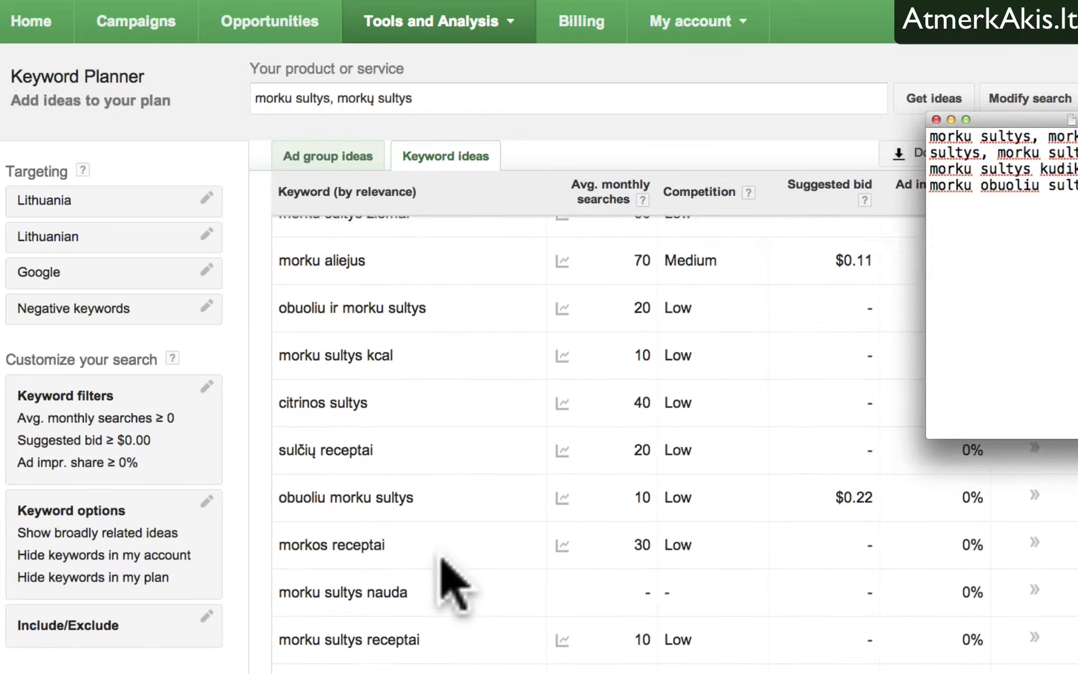
scroll(441, 556, up, 1)
drag(423, 556, 279, 564)
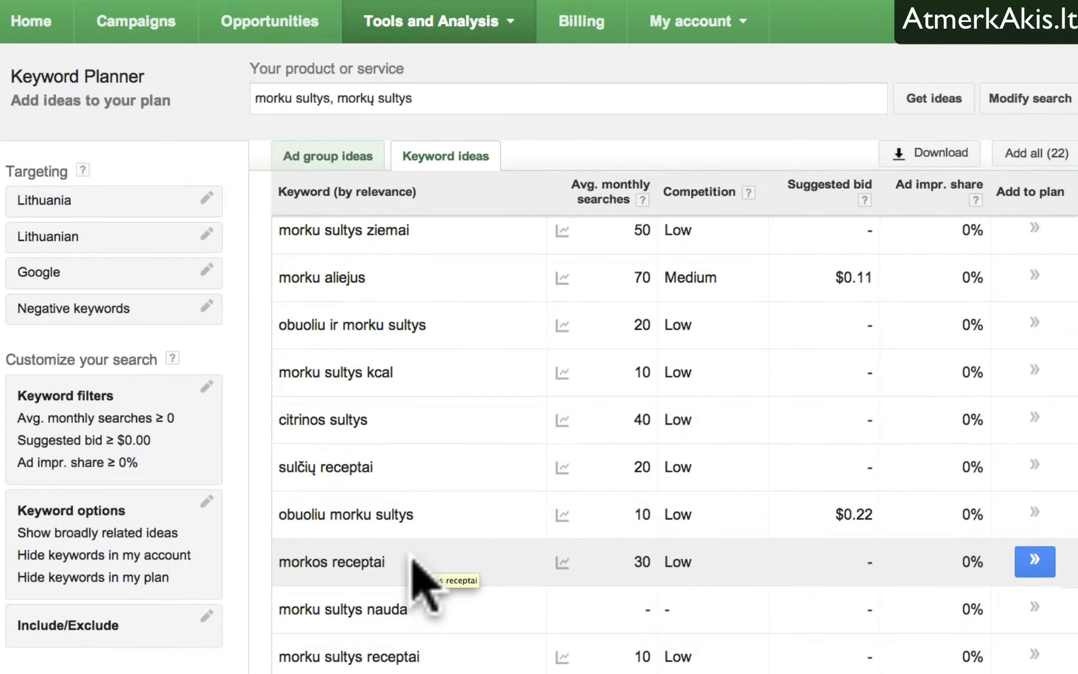
scroll(416, 534, up, 1)
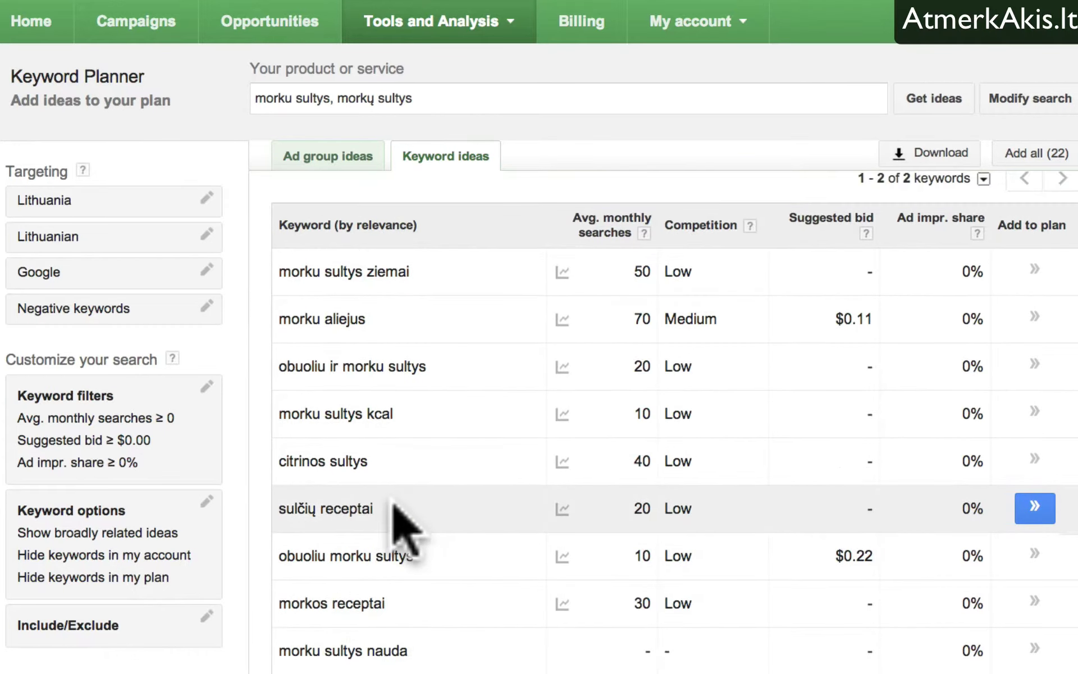
drag(400, 510, 294, 509)
scroll(307, 420, up, 3)
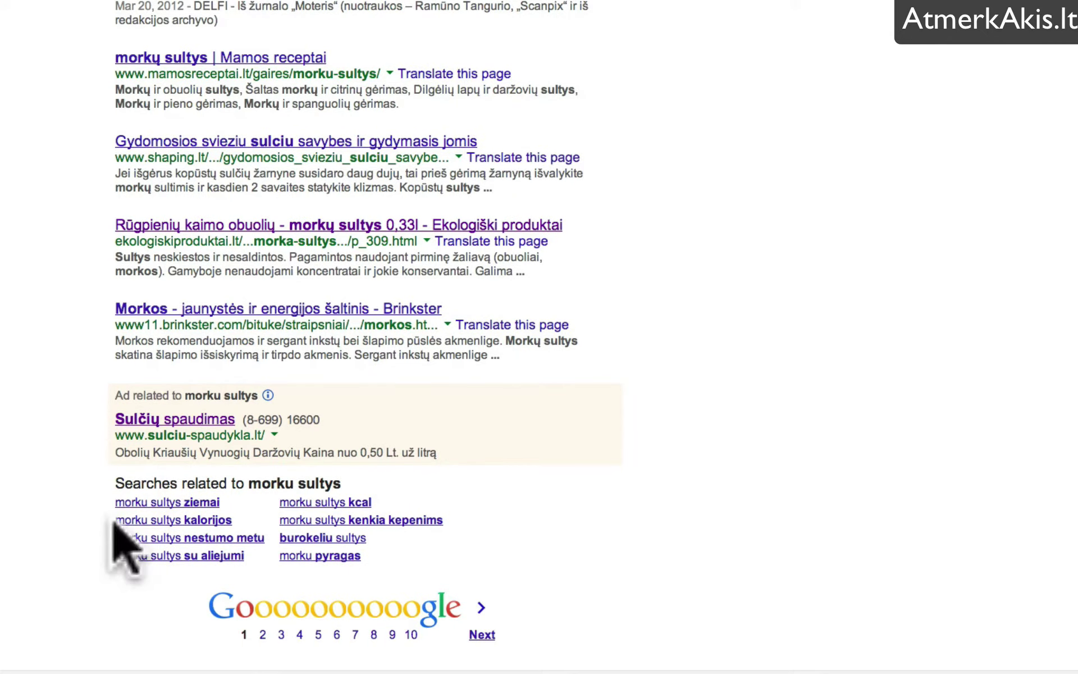
Copy "morku sultys kalorijos" from Google's related searches and get Keyword Planner ideas for it in place of the earlier terms.
drag(233, 520, 116, 520)
key(ctrl+c)
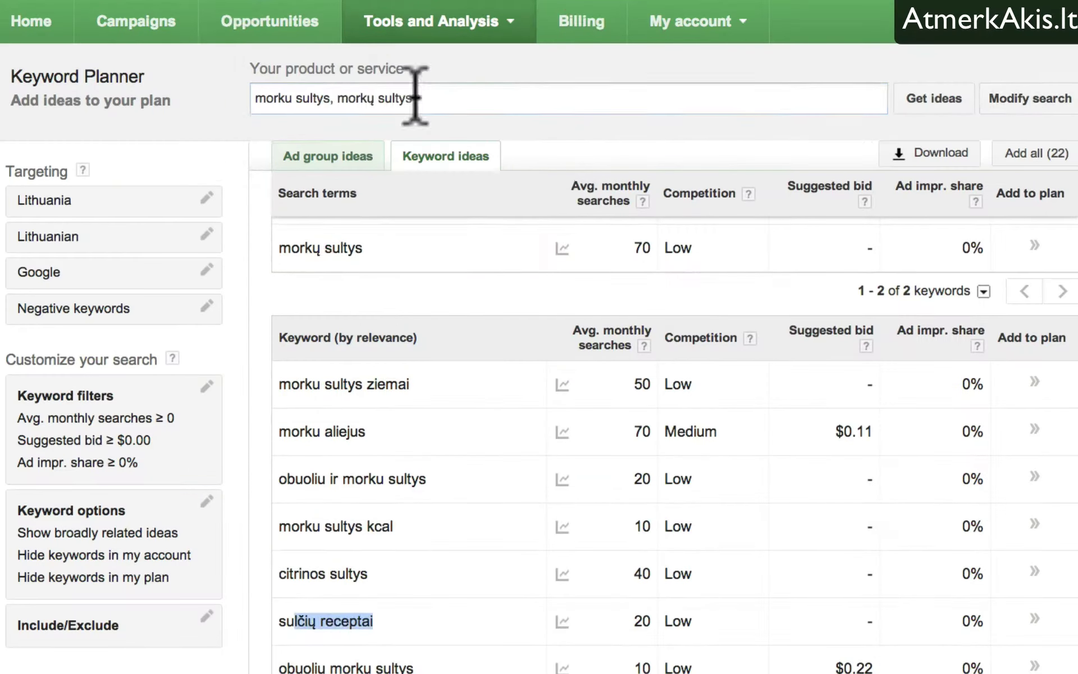
triple_click(416, 98)
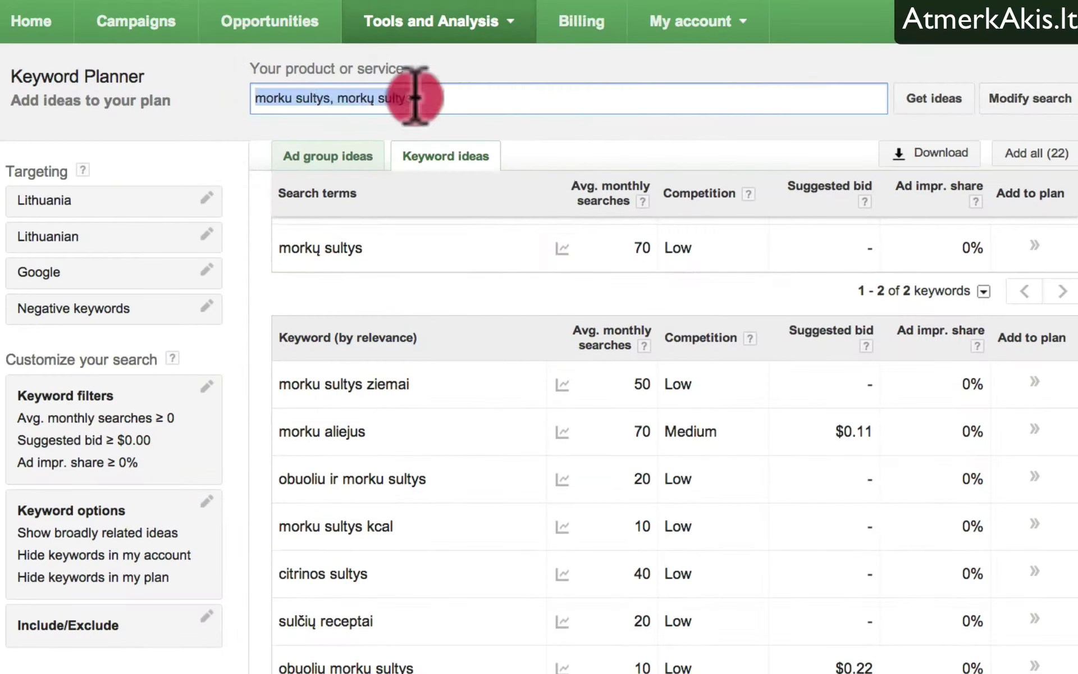
key(ctrl+v)
click(937, 98)
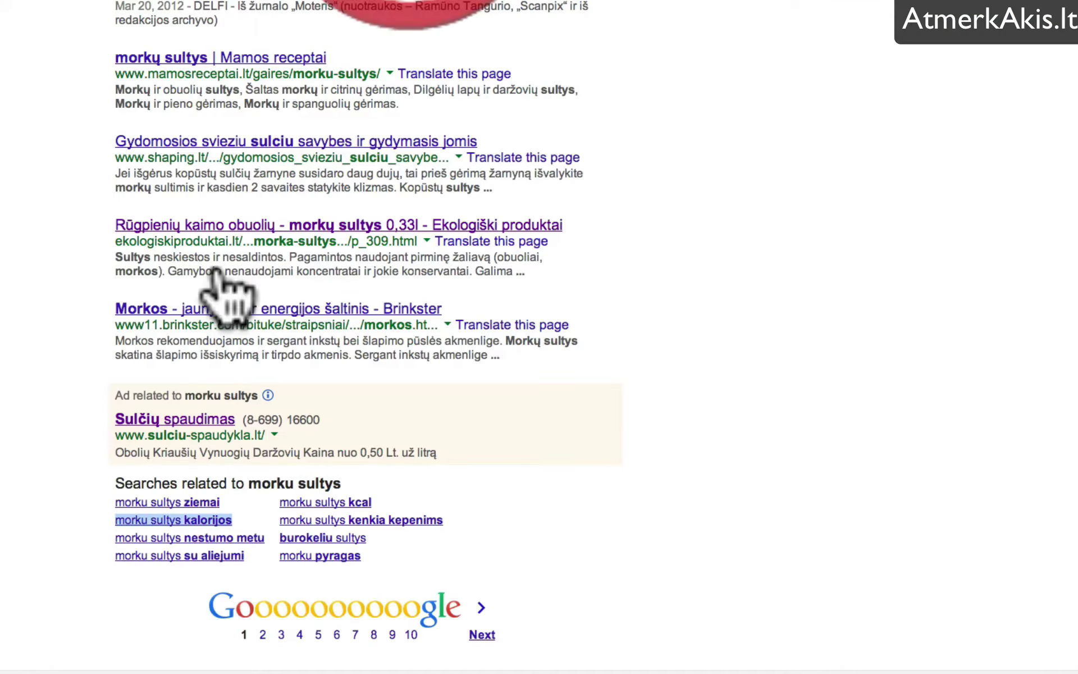
Bring the TextEdit keyword list into full view over Keyword Planner and review the collected keywords.
click(79, 549)
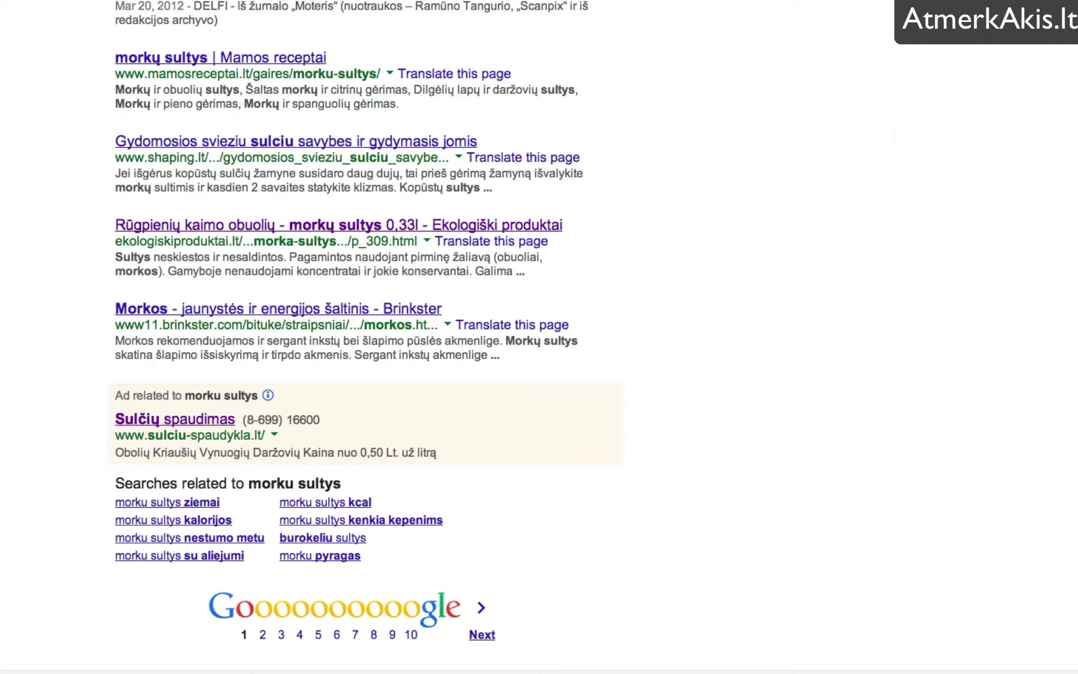
key(super+Tab)
key(super+Tab)
key(ctrl+Tab)
key(super+Tab)
drag(1073, 119, 901, 151)
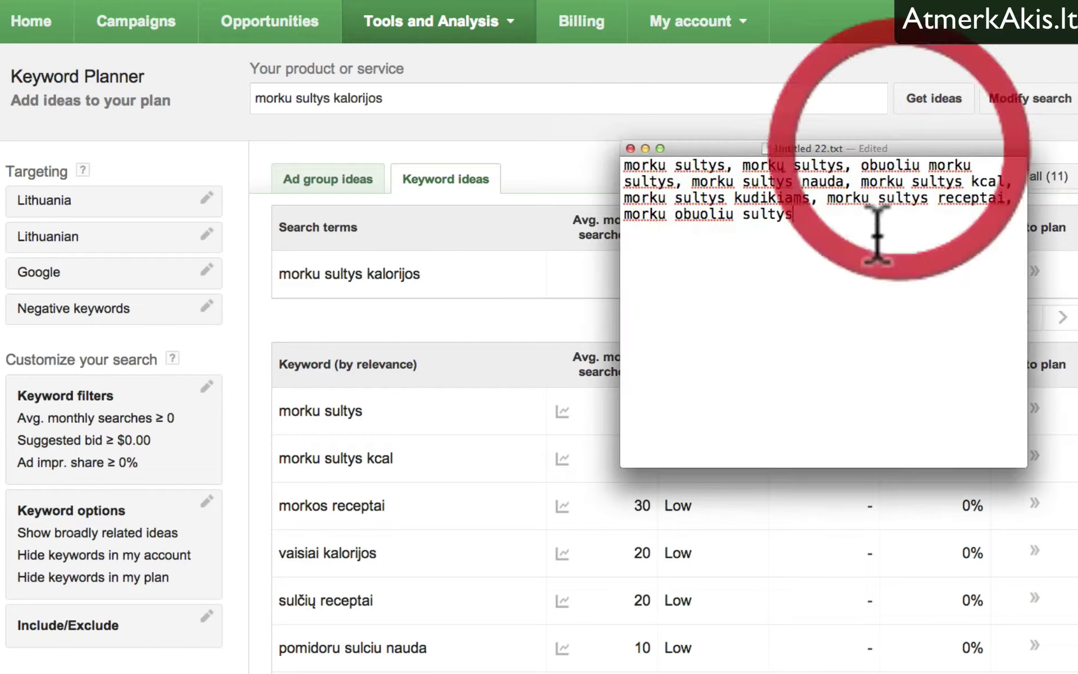
drag(625, 164, 800, 214)
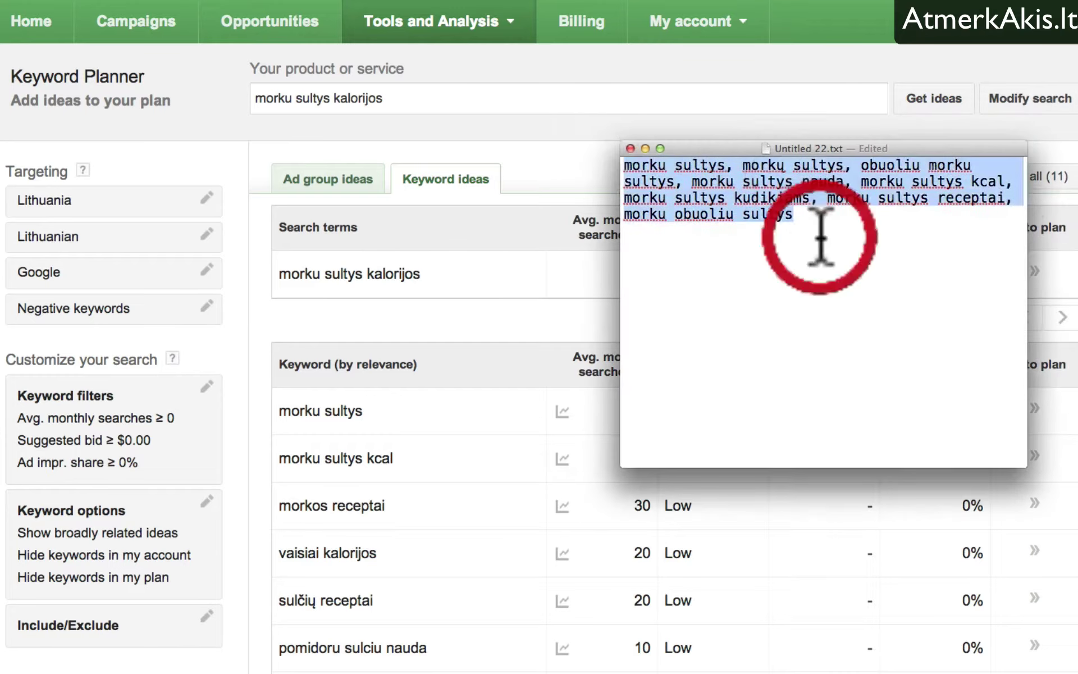
click(801, 214)
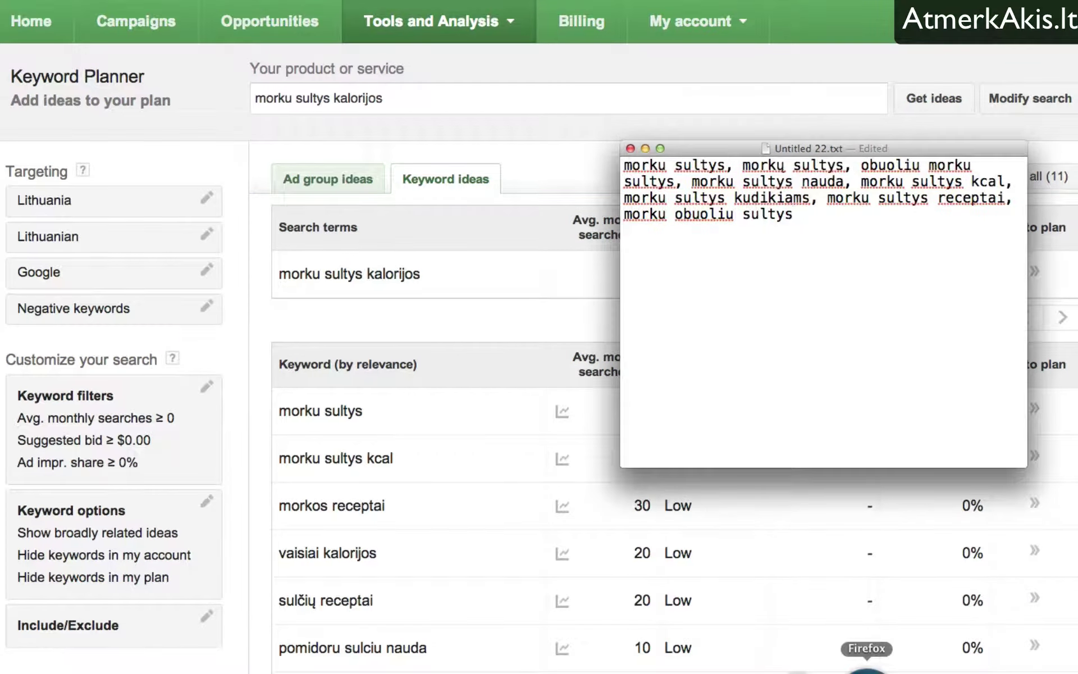
click(866, 671)
click(585, 292)
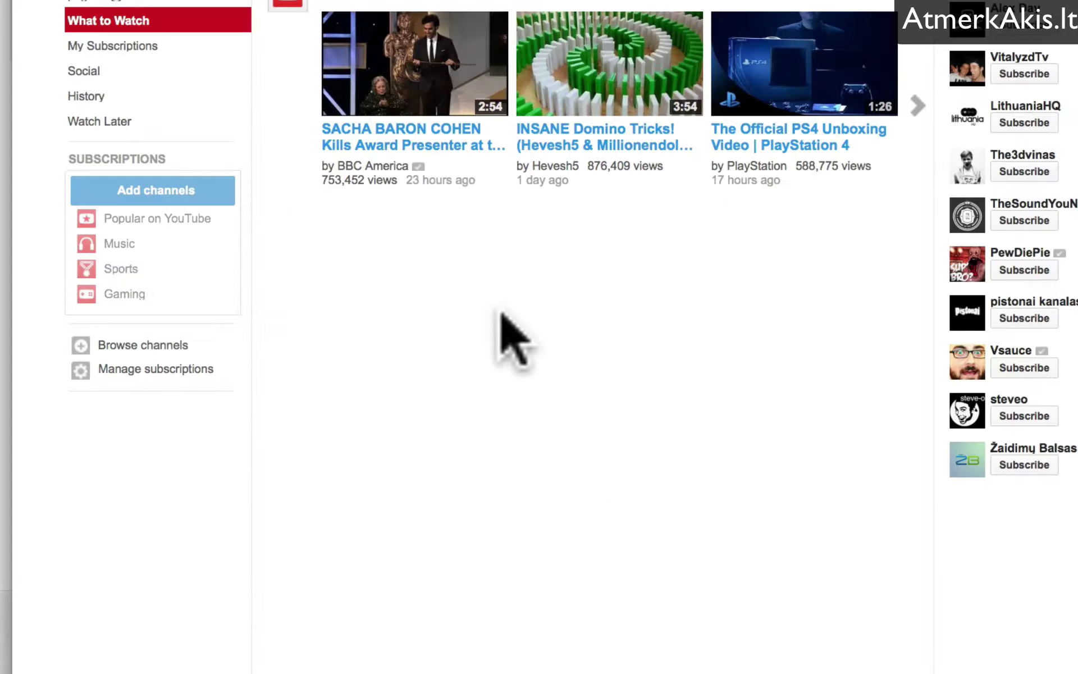
click(500, 311)
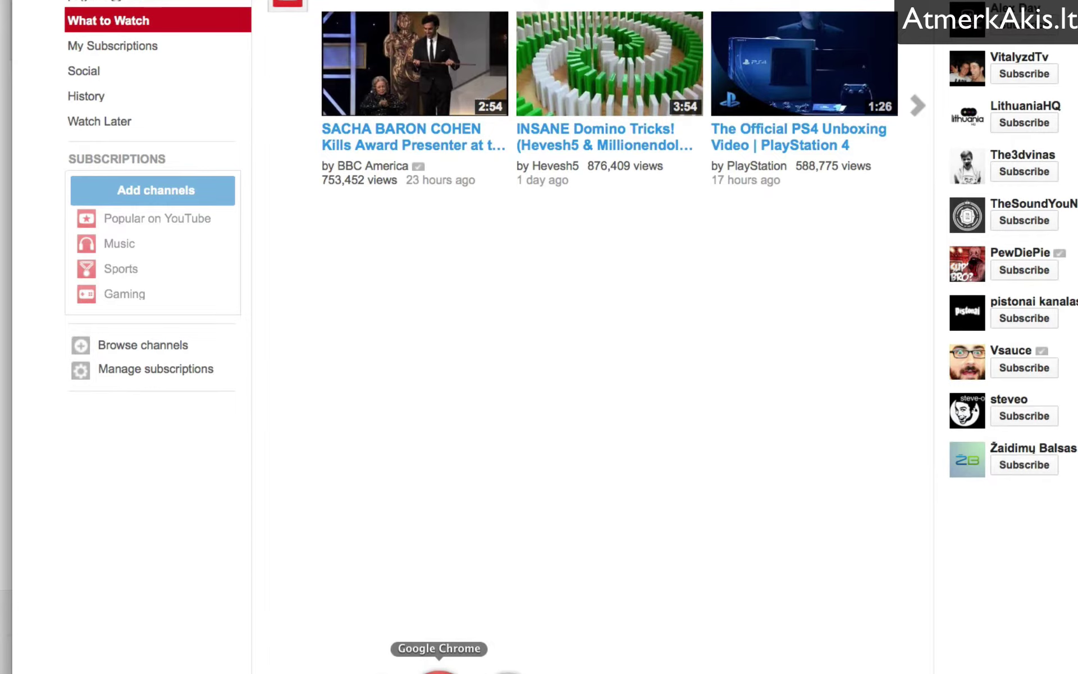
click(441, 668)
Examine "morku sultys kcal" and its average monthly searches among the keyword ideas for "morku sultys kalorijos".
scroll(590, 545, down, 2)
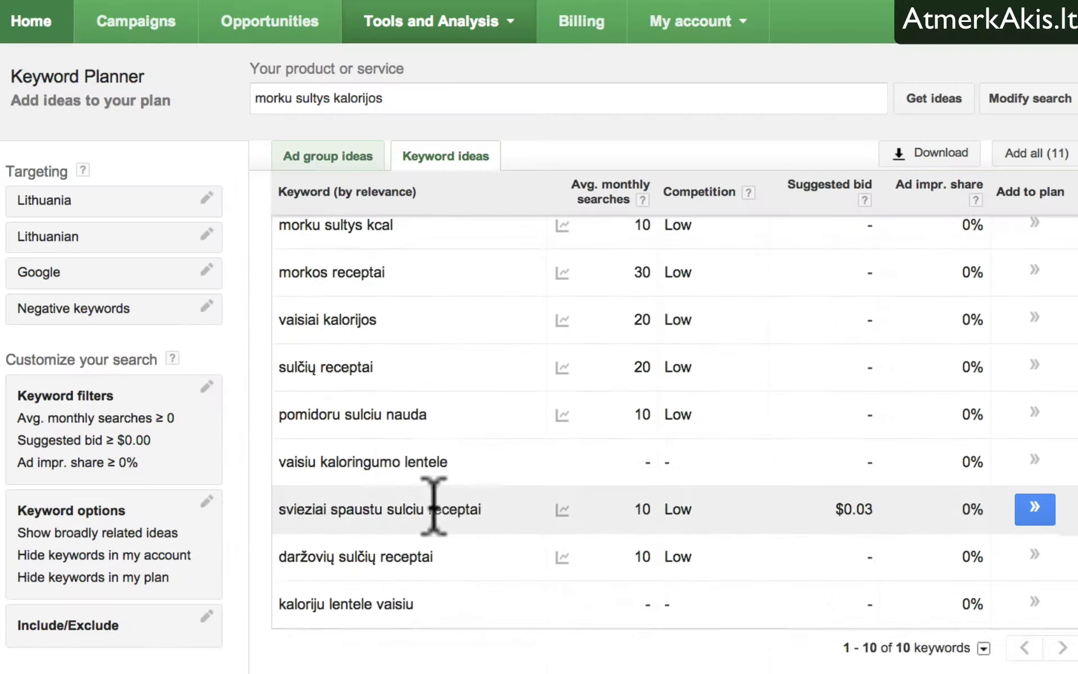
scroll(433, 505, up, 4)
scroll(356, 489, down, 2)
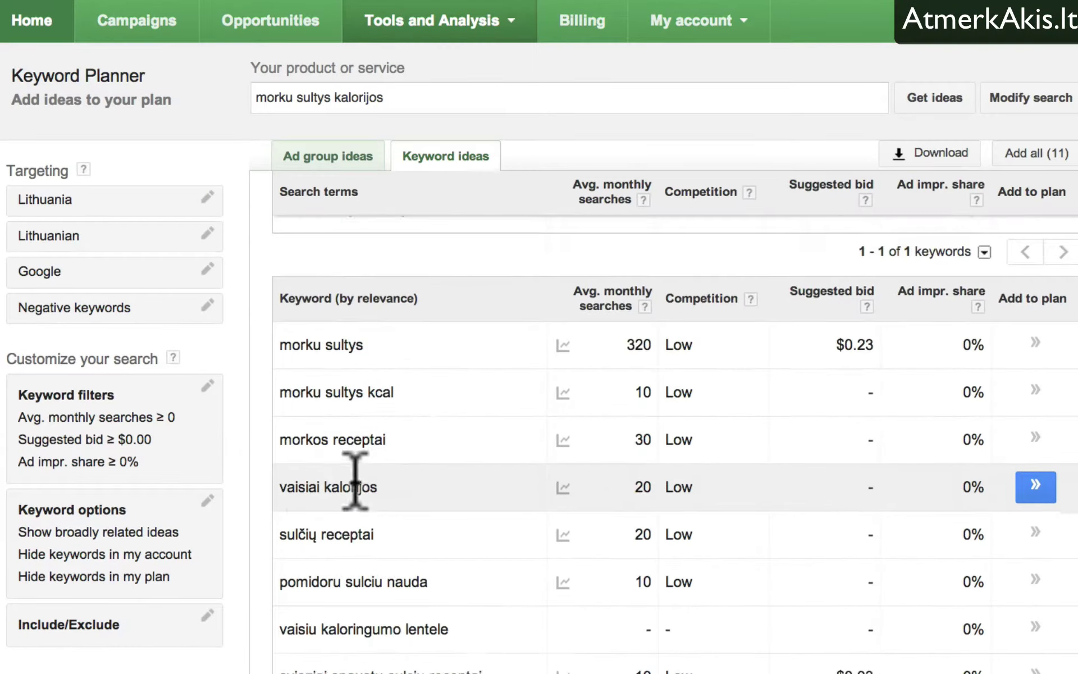
click(293, 382)
drag(292, 381, 393, 379)
click(414, 310)
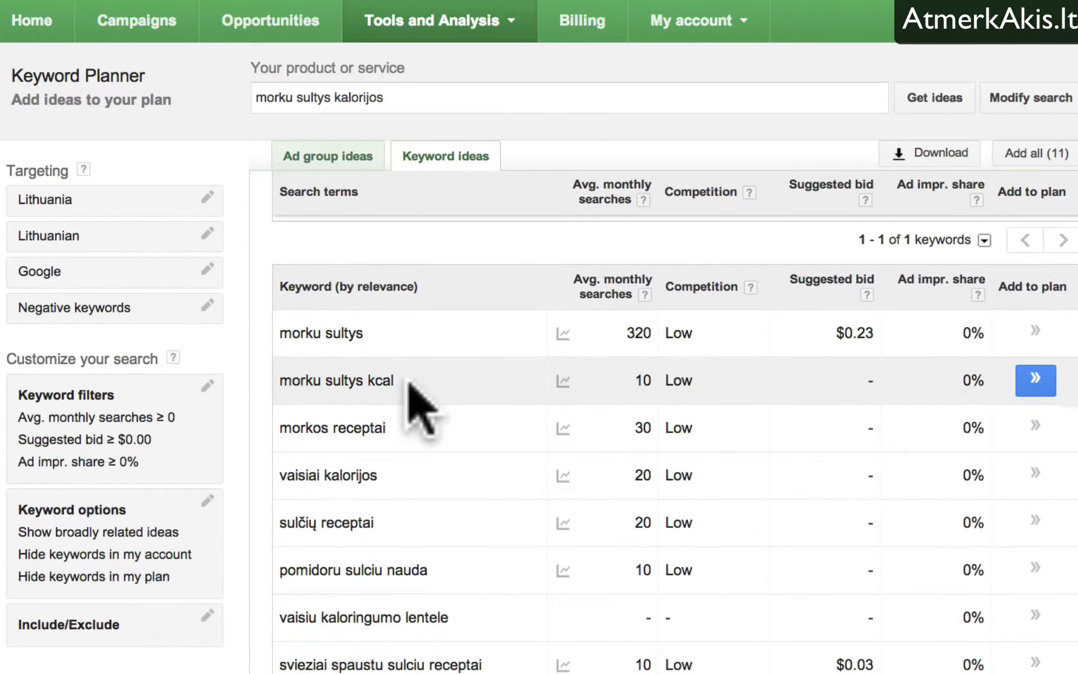
drag(428, 313, 202, 374)
mouse_move(394, 380)
mouse_down()
mouse_move(277, 381)
mouse_move(368, 388)
mouse_move(409, 378)
mouse_move(281, 378)
mouse_move(400, 377)
mouse_up()
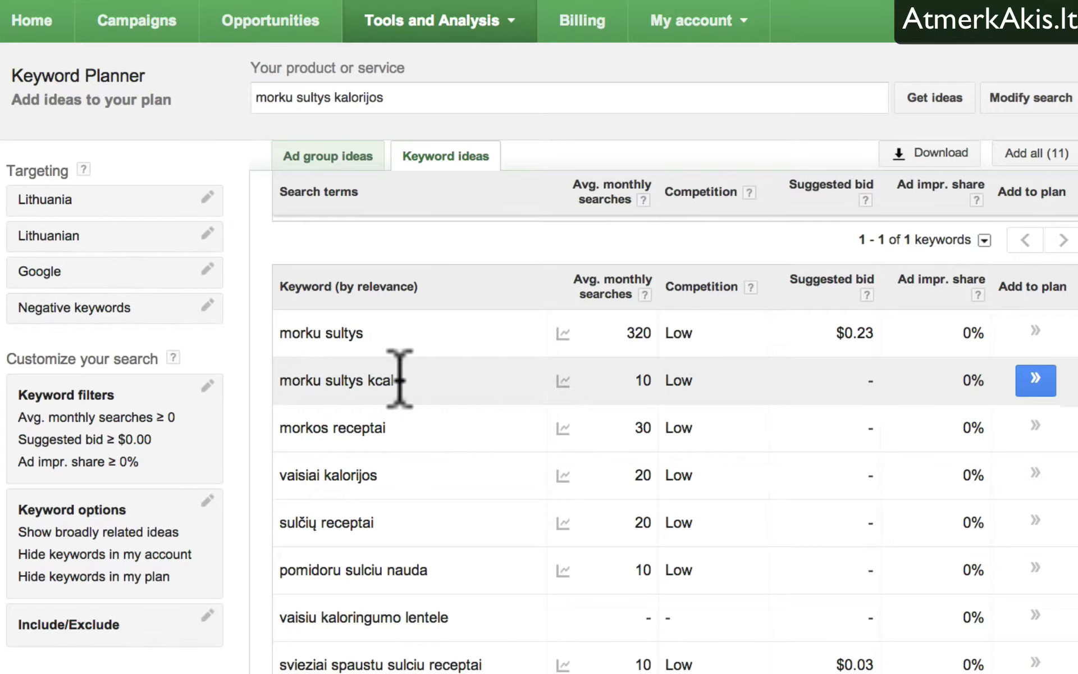
click(358, 378)
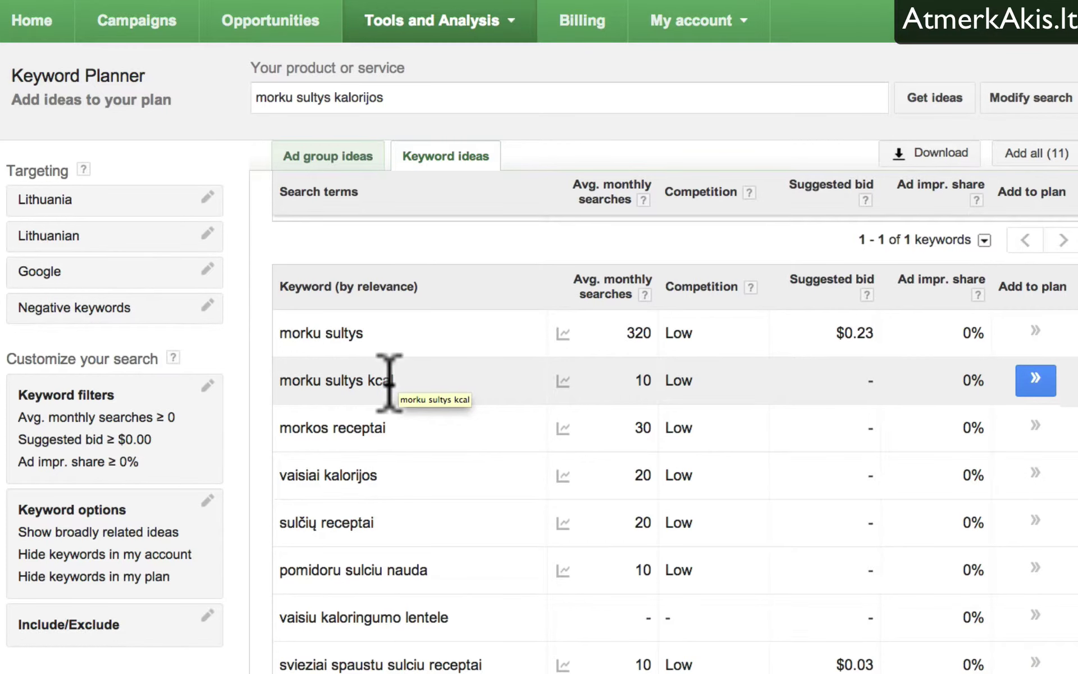
Review the remaining keyword ideas and the 12-month search trend of "pomidoru sulciu nauda".
scroll(396, 432, down, 3)
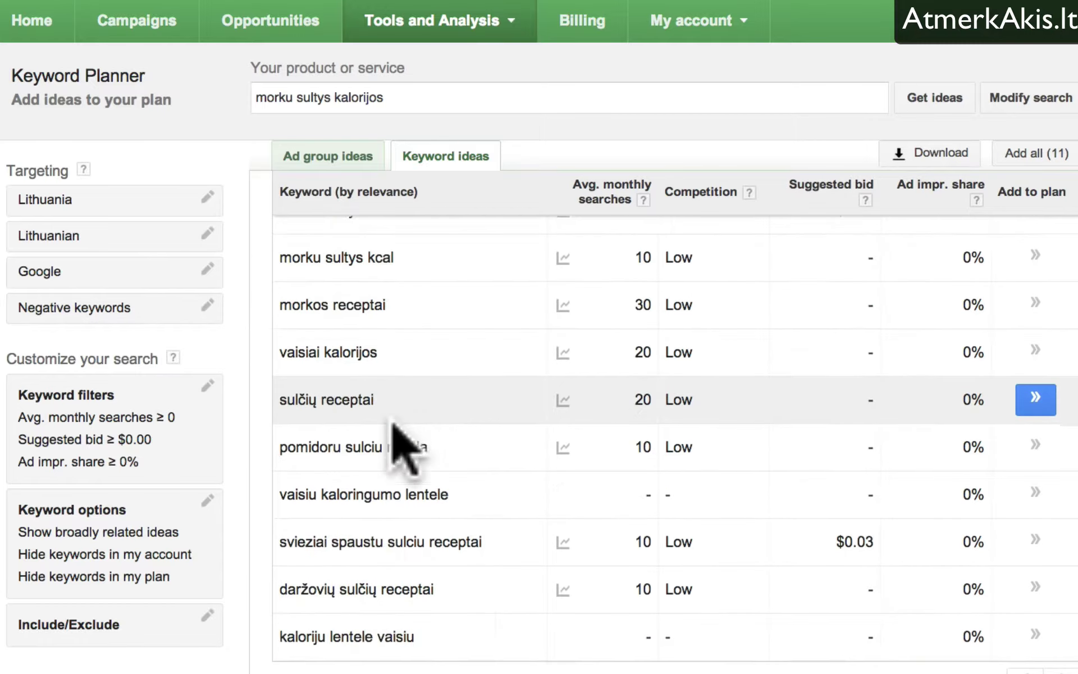
scroll(405, 447, down, 1)
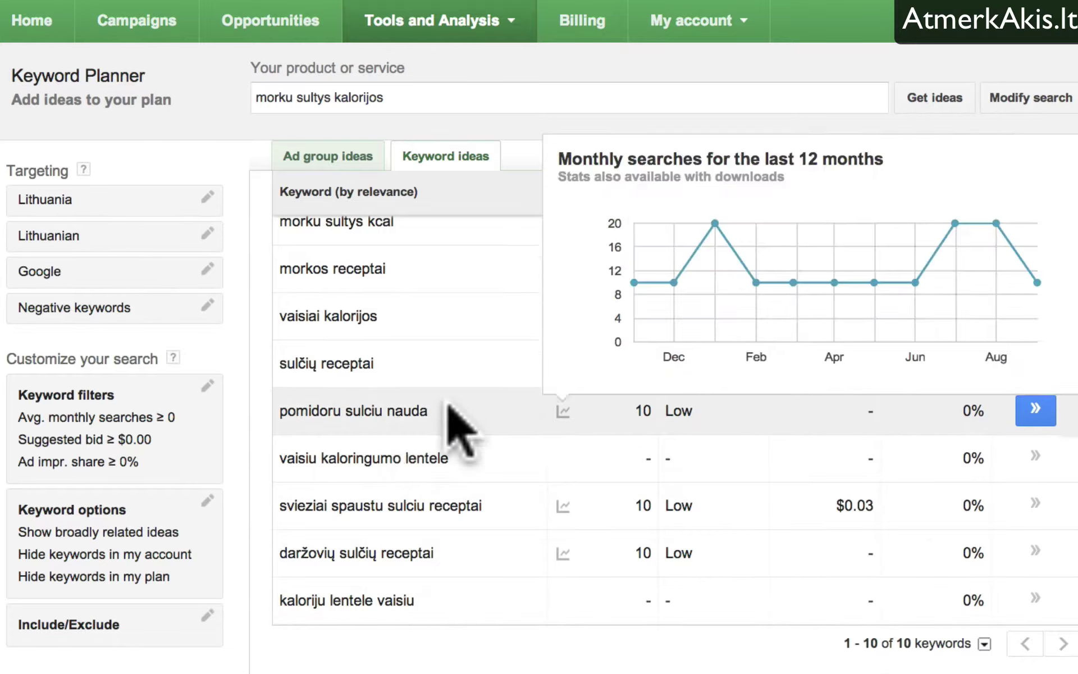
scroll(460, 429, up, 2)
scroll(488, 430, up, 2)
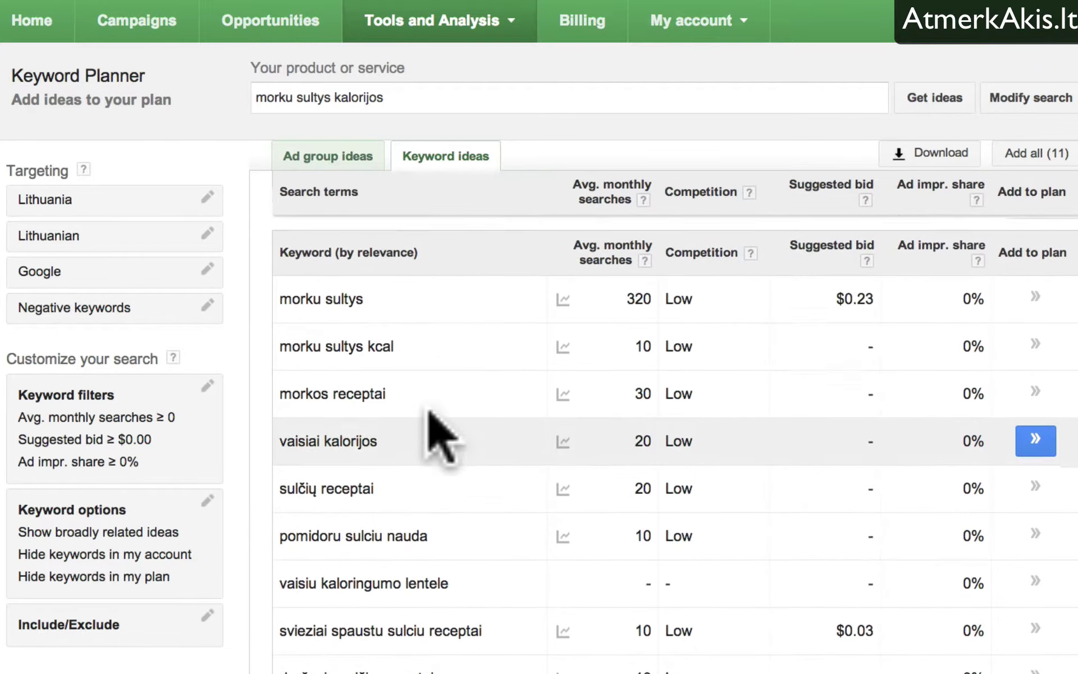
scroll(441, 436, up, 1)
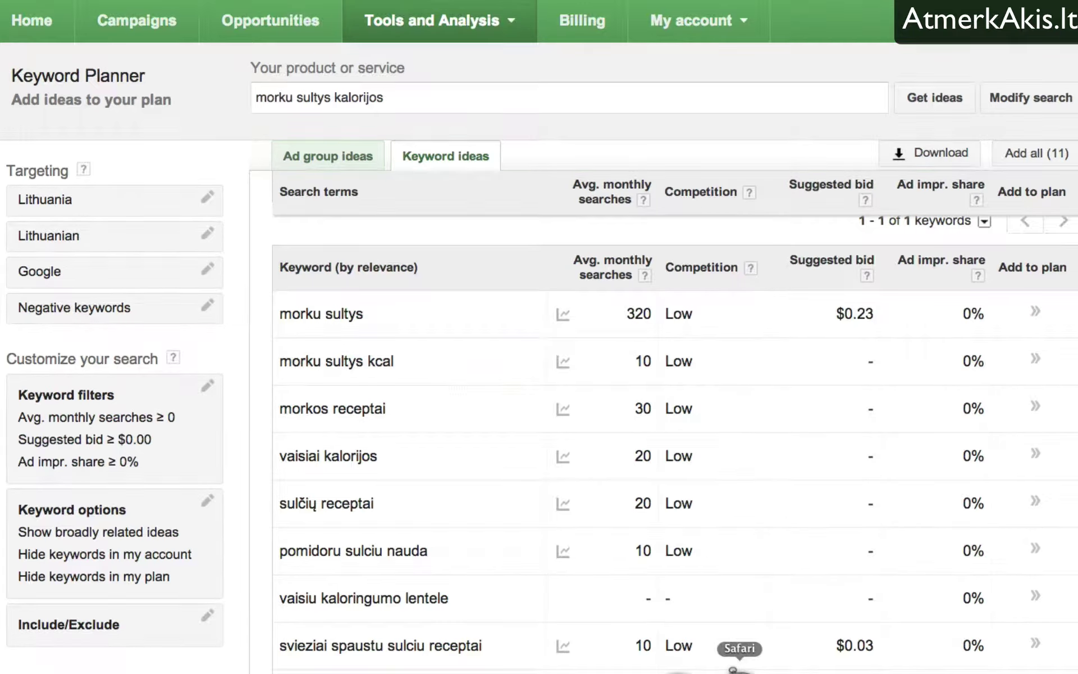
Switch to YouTube in Safari, start a video upload and select morku-sultys-kaip-issirinkti-morkas.mp4 from folder 21.
click(733, 668)
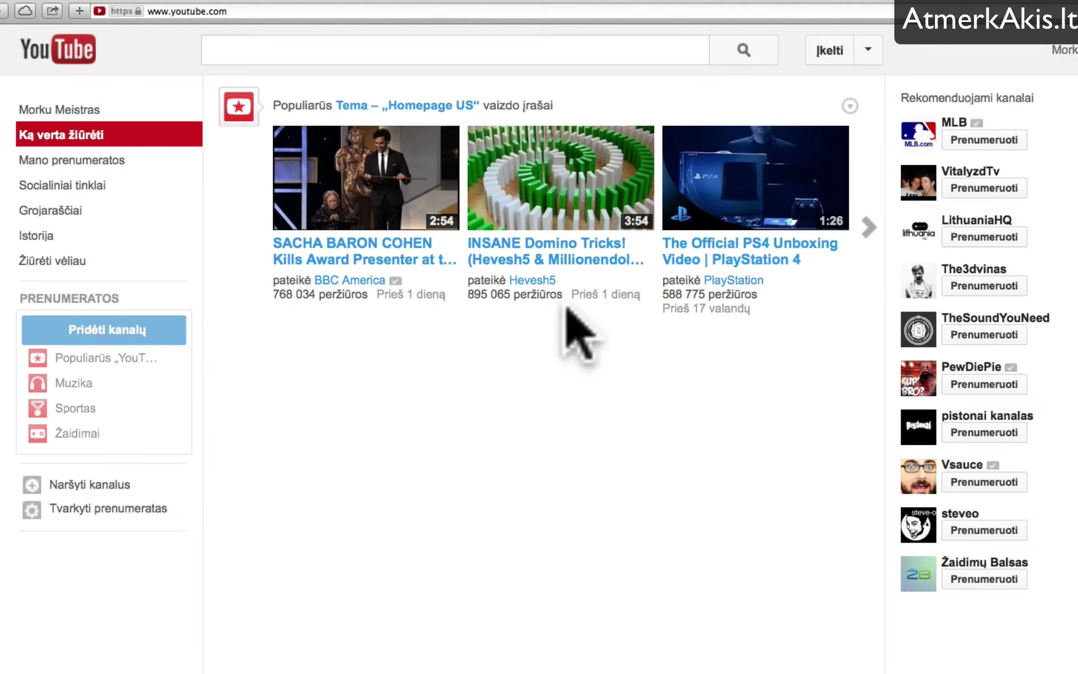
click(825, 51)
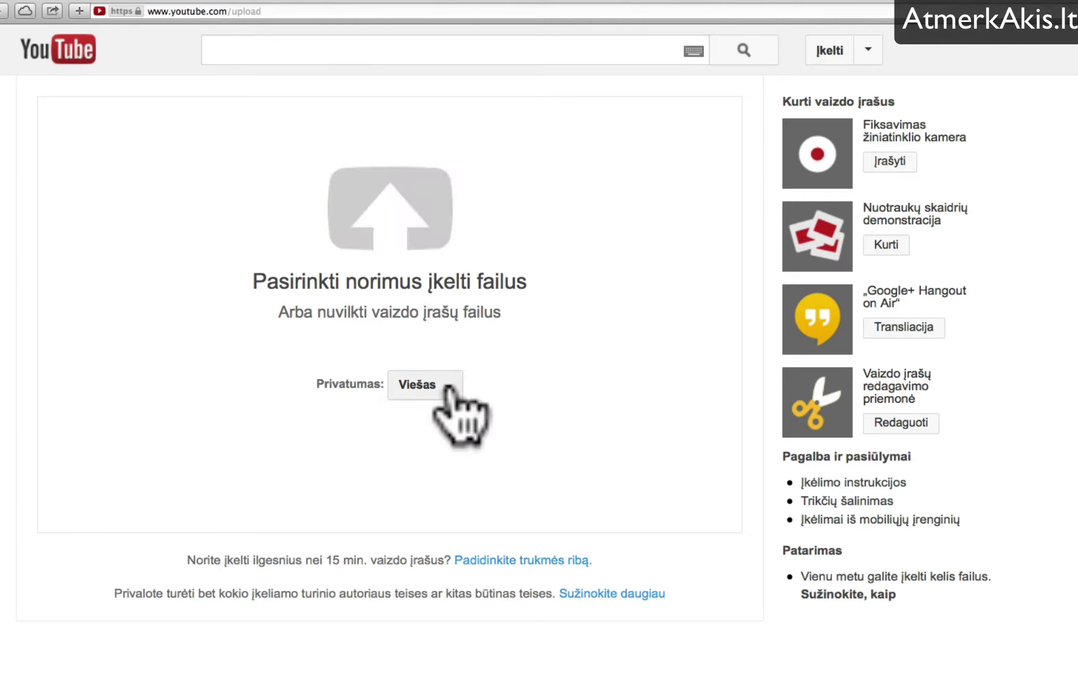
click(393, 214)
click(272, 40)
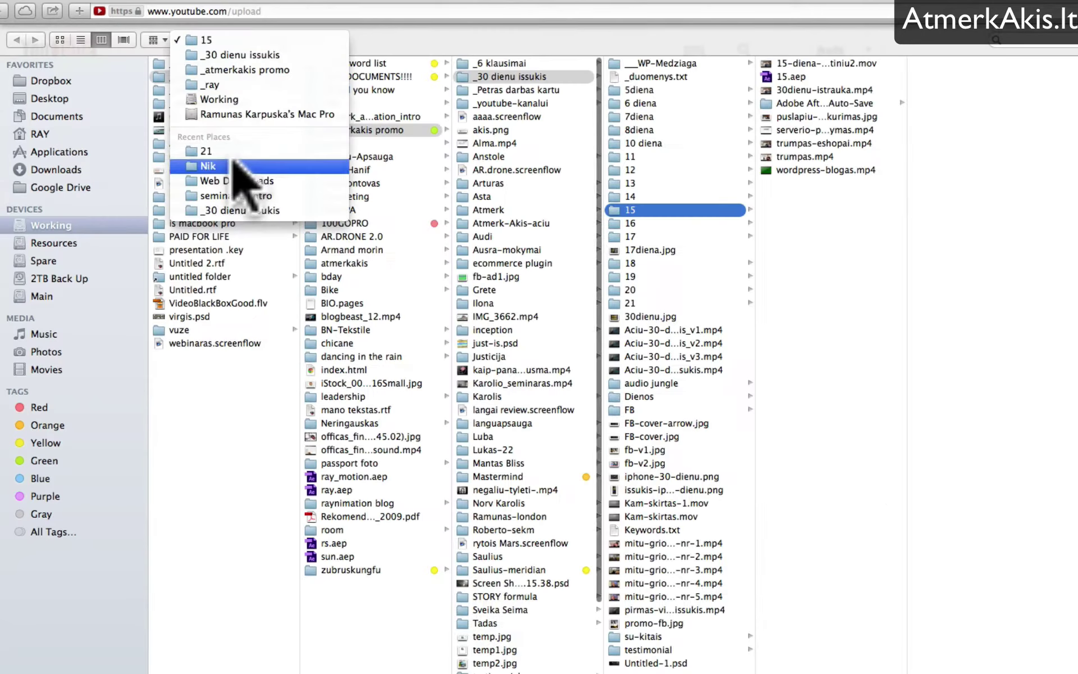
click(206, 151)
click(826, 77)
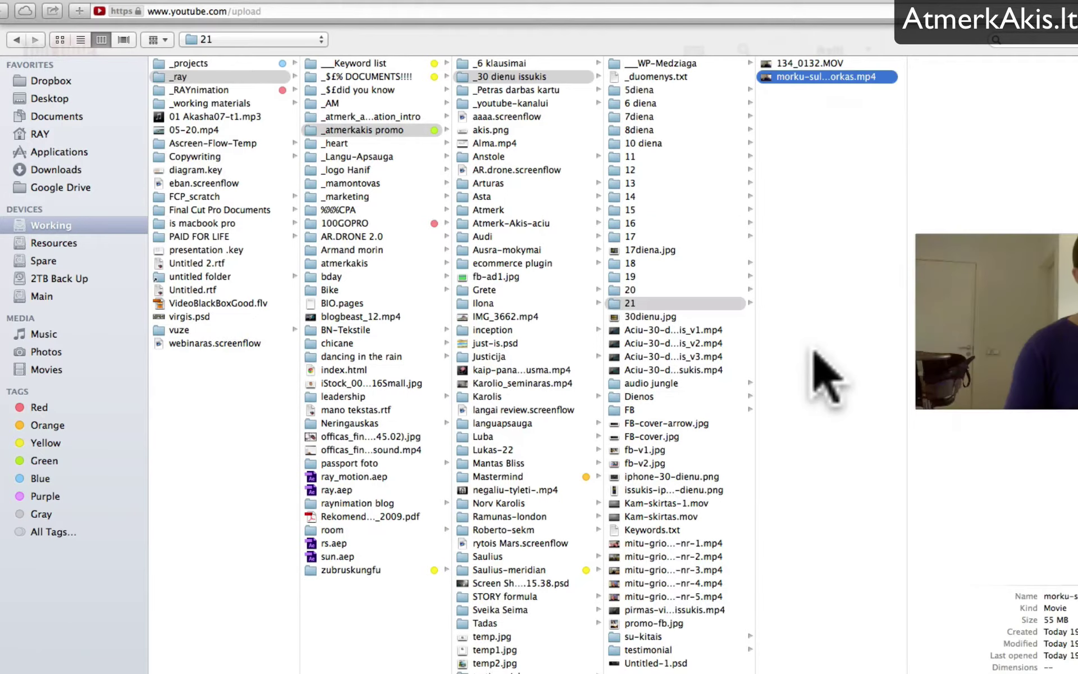
Preview the selected video in a smaller window, skip ahead to the carrot packages, and upload the file.
key(space)
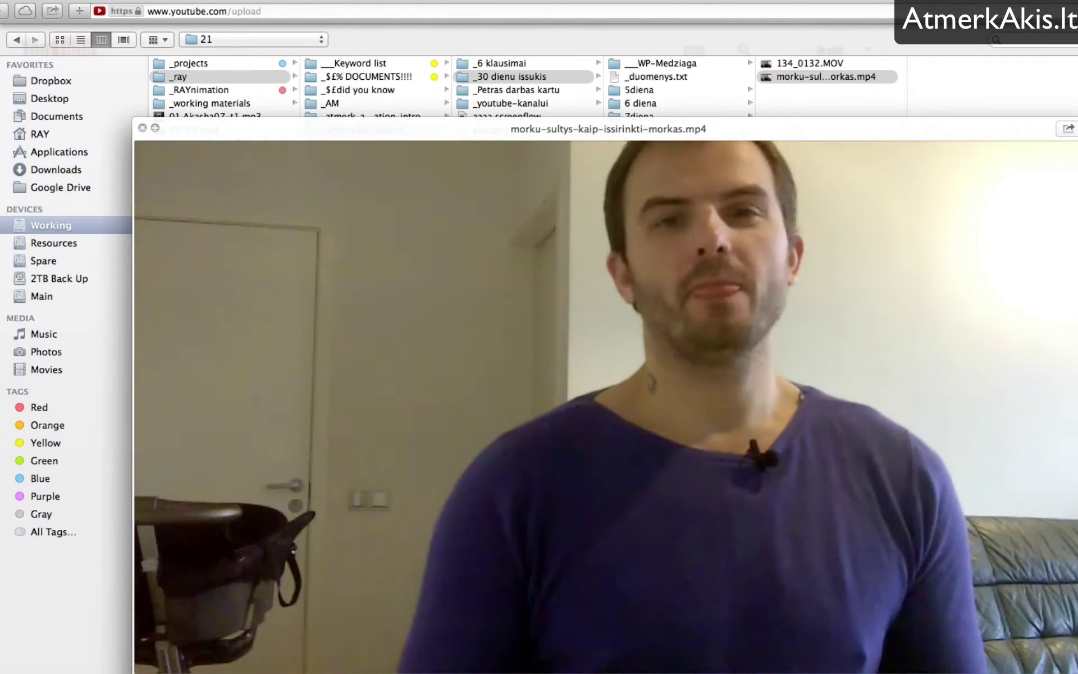
drag(1076, 671, 811, 490)
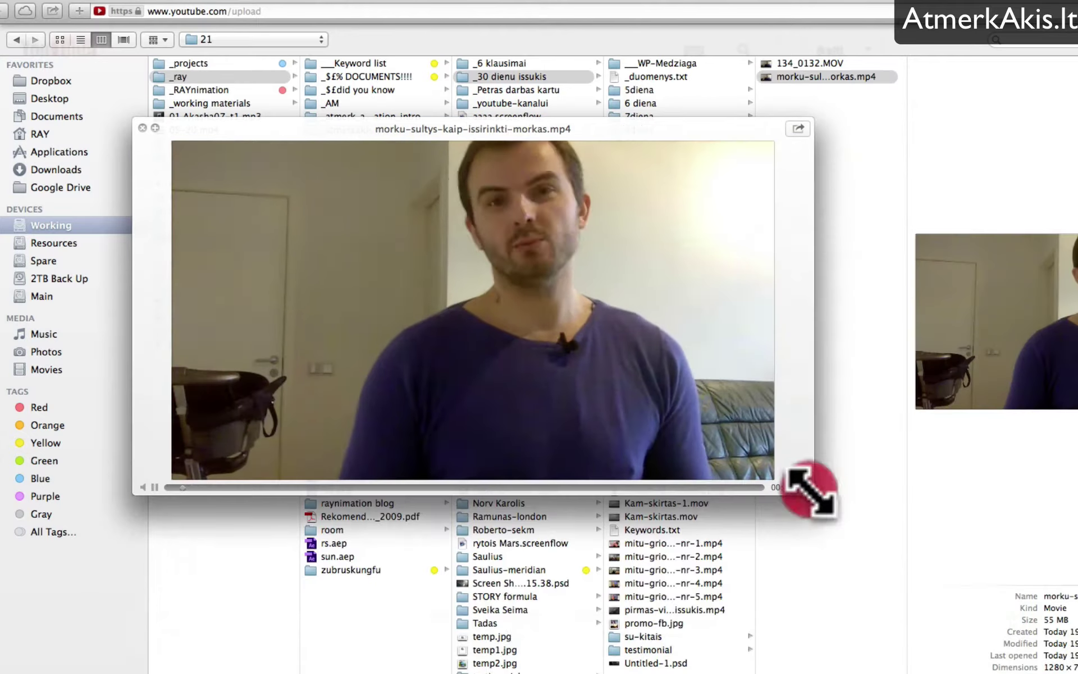
drag(488, 131, 551, 242)
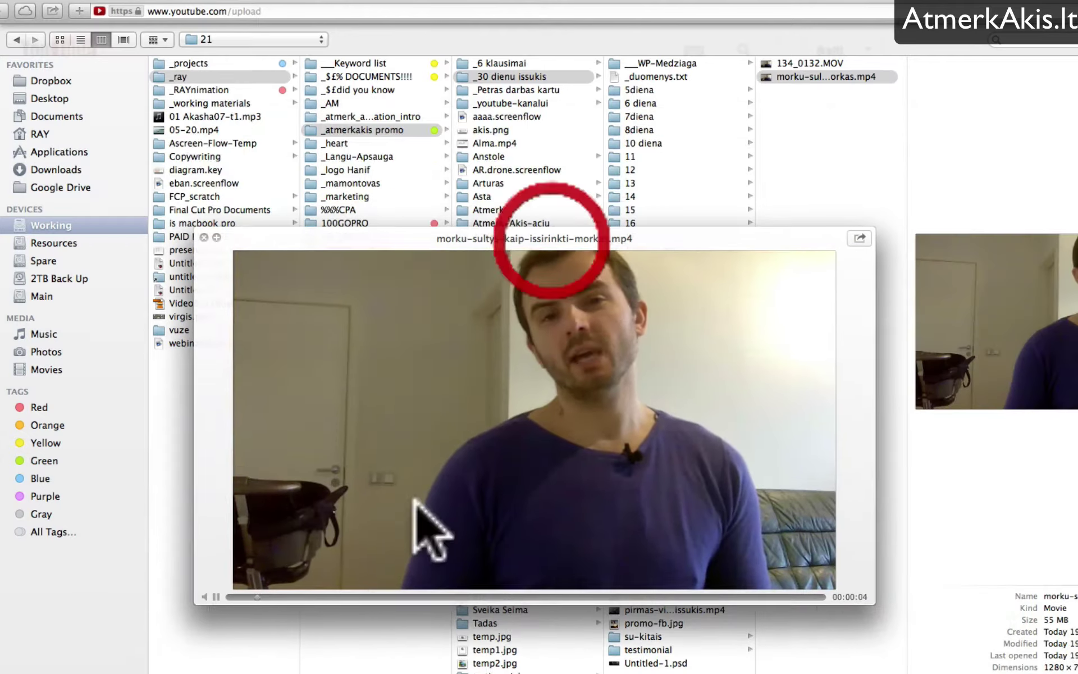
drag(463, 596, 656, 594)
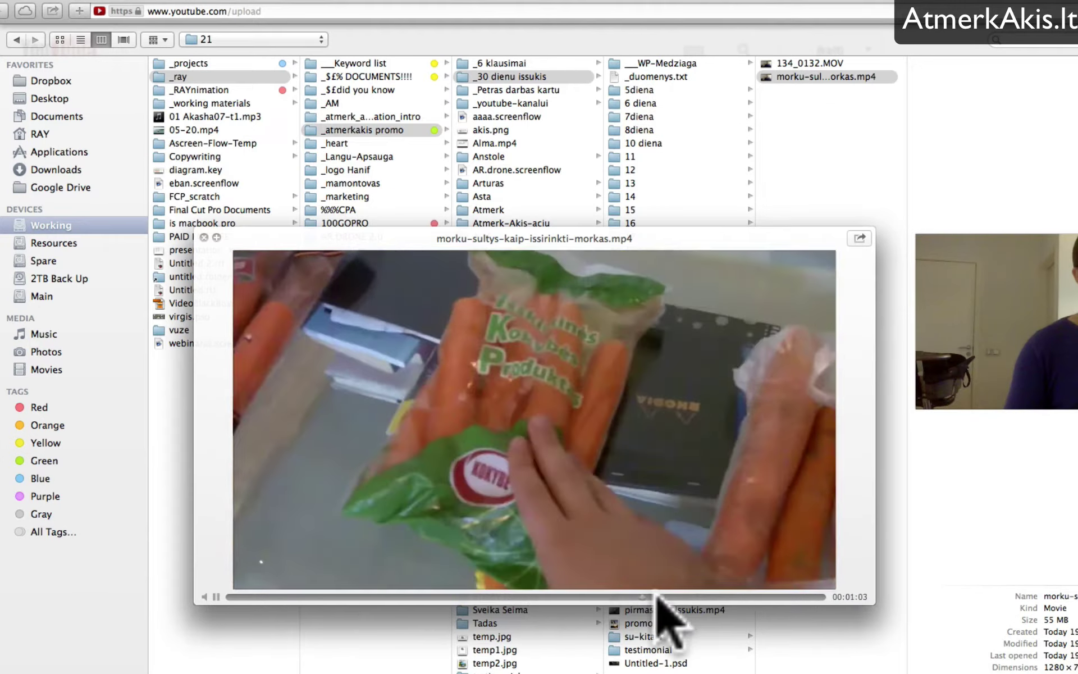
key(space)
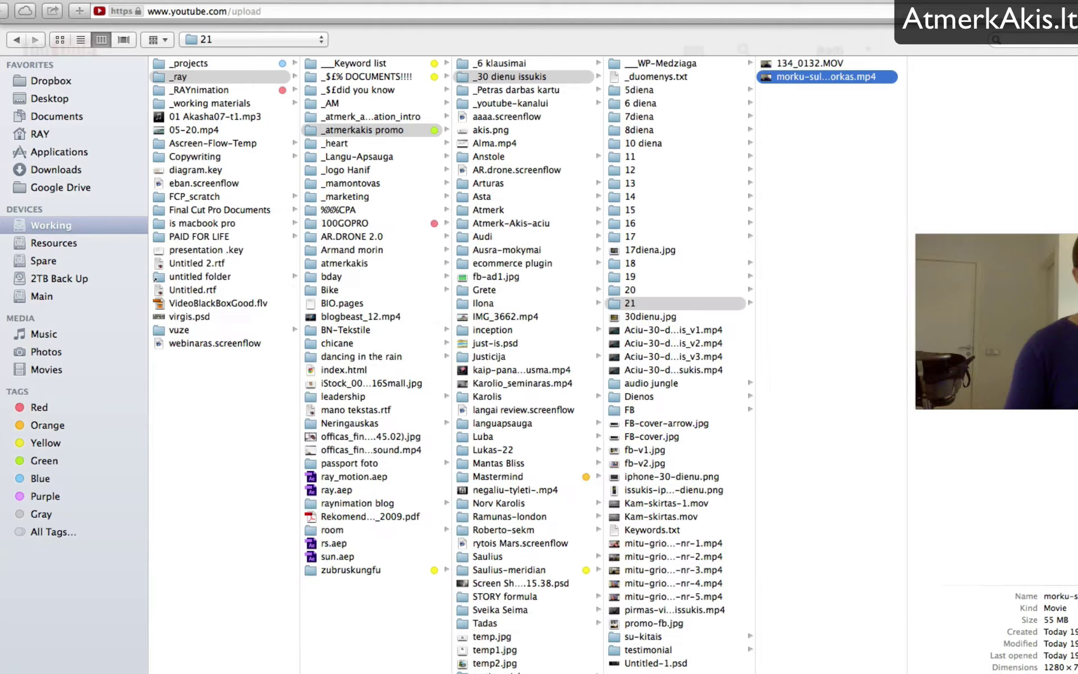
key(Return)
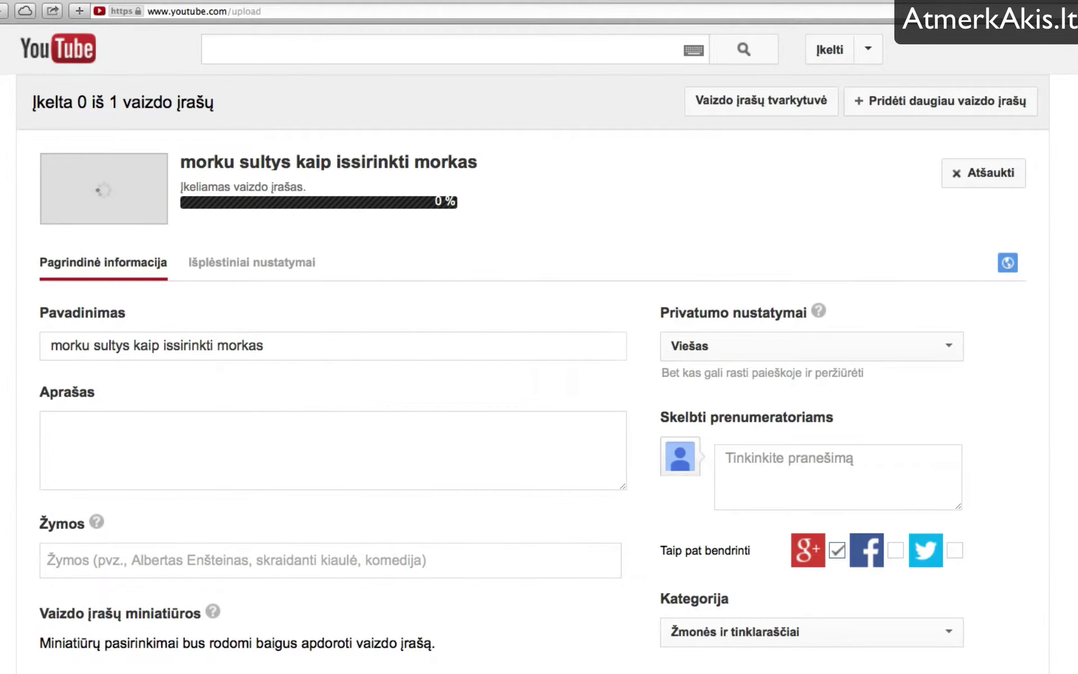
Bring up the TextEdit keyword list and place it beside the YouTube upload form.
key(super+Tab)
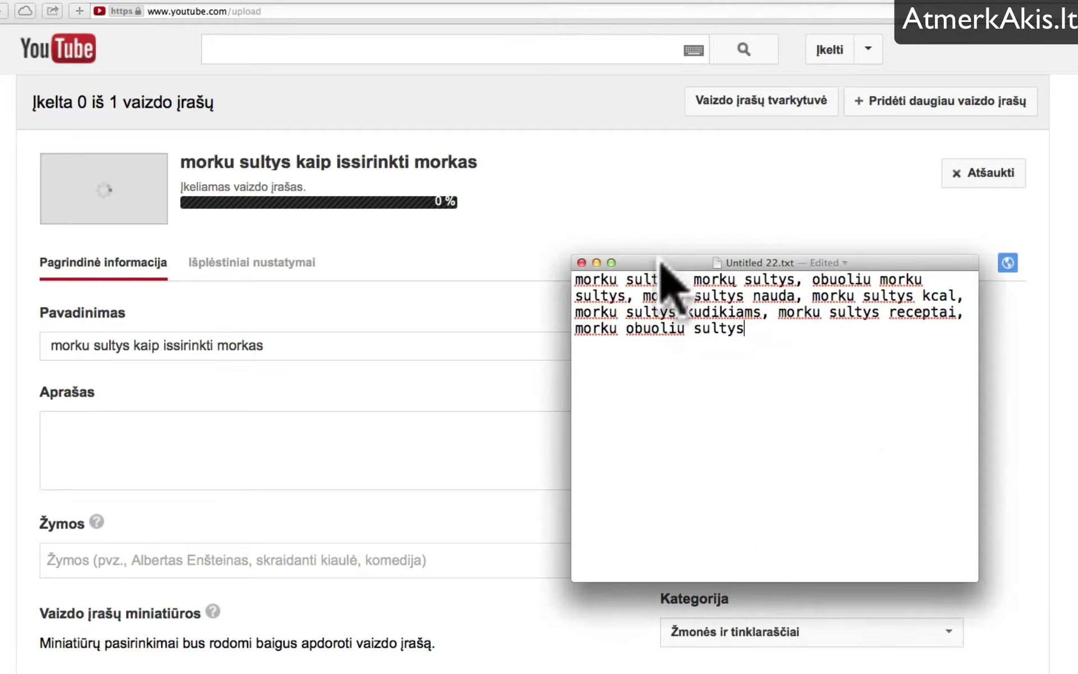
drag(660, 251, 825, 292)
key(super+Tab)
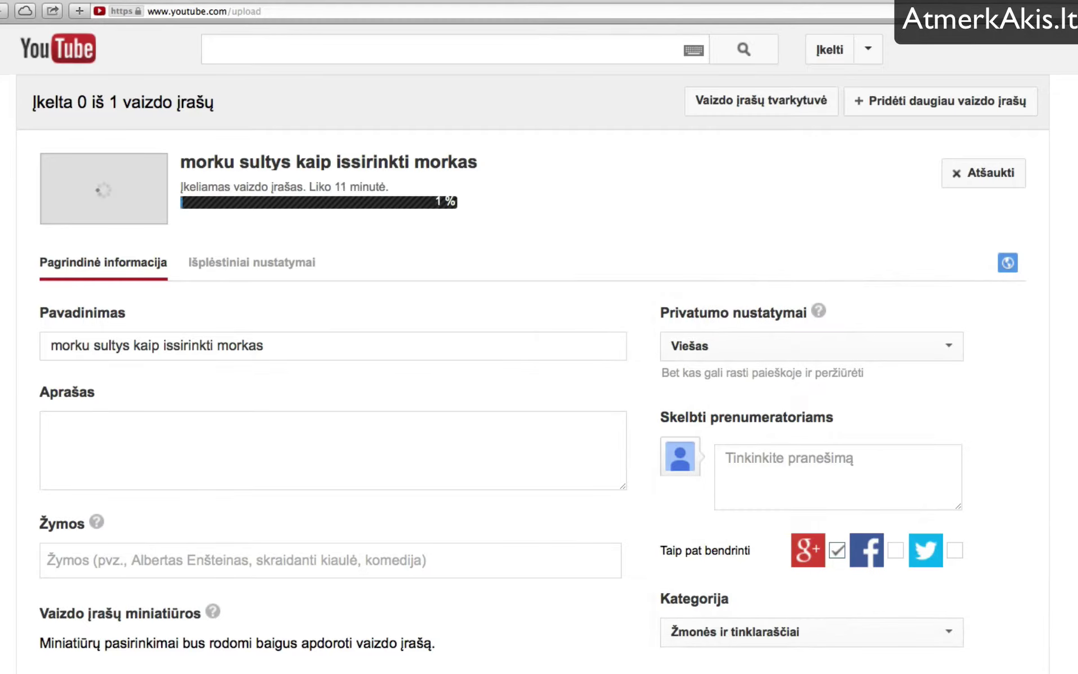
key(super+Tab)
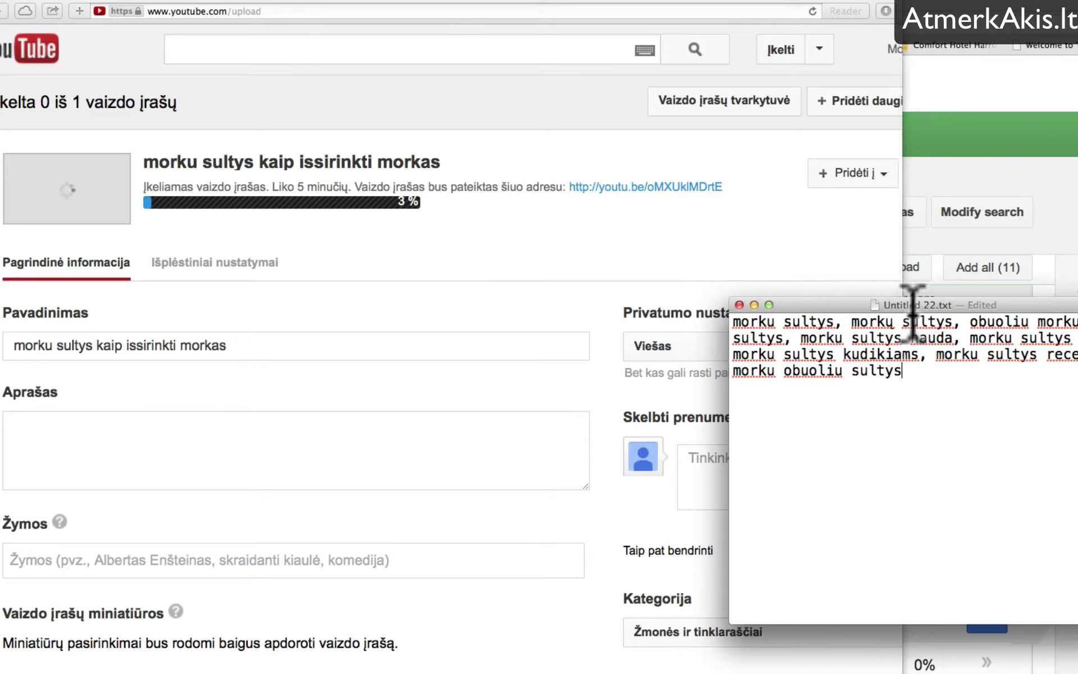
drag(909, 237, 1050, 256)
Replace the video title with "Morkų Sultys, kaip išsirinkti geriausias Morkas morkų sultims".
click(212, 344)
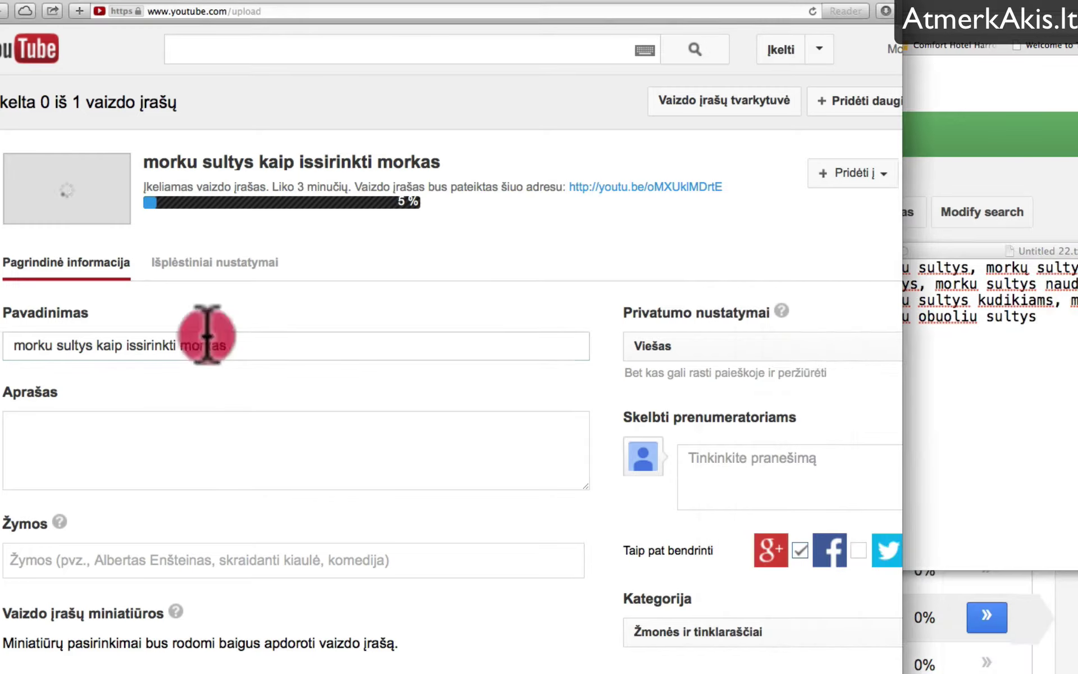
triple_click(212, 344)
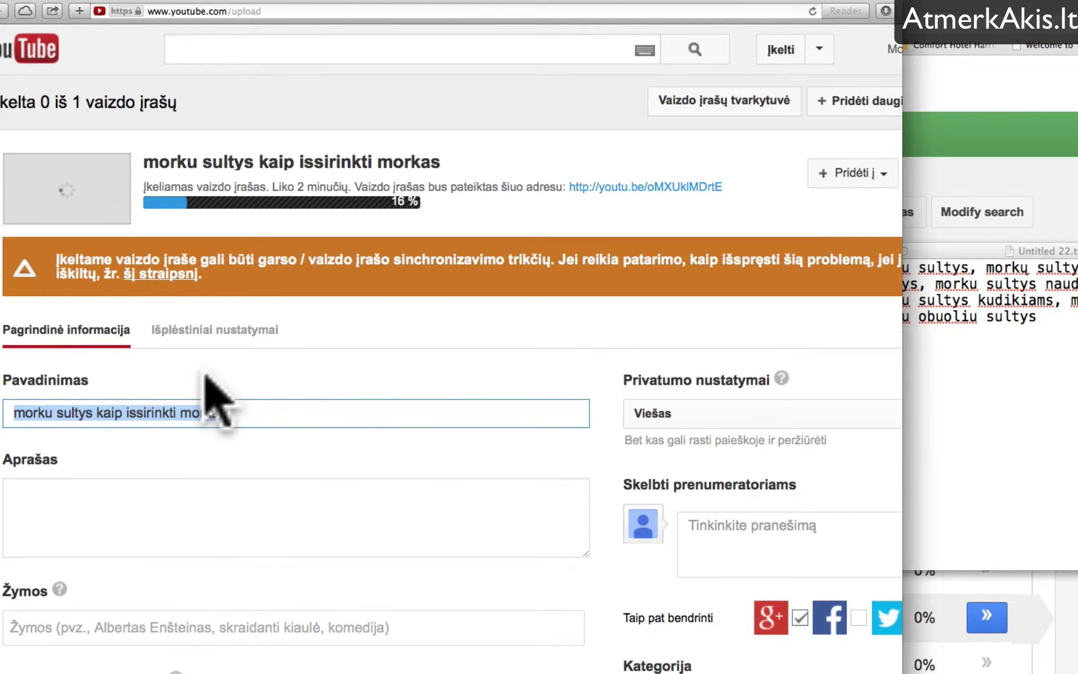
text(Mor)
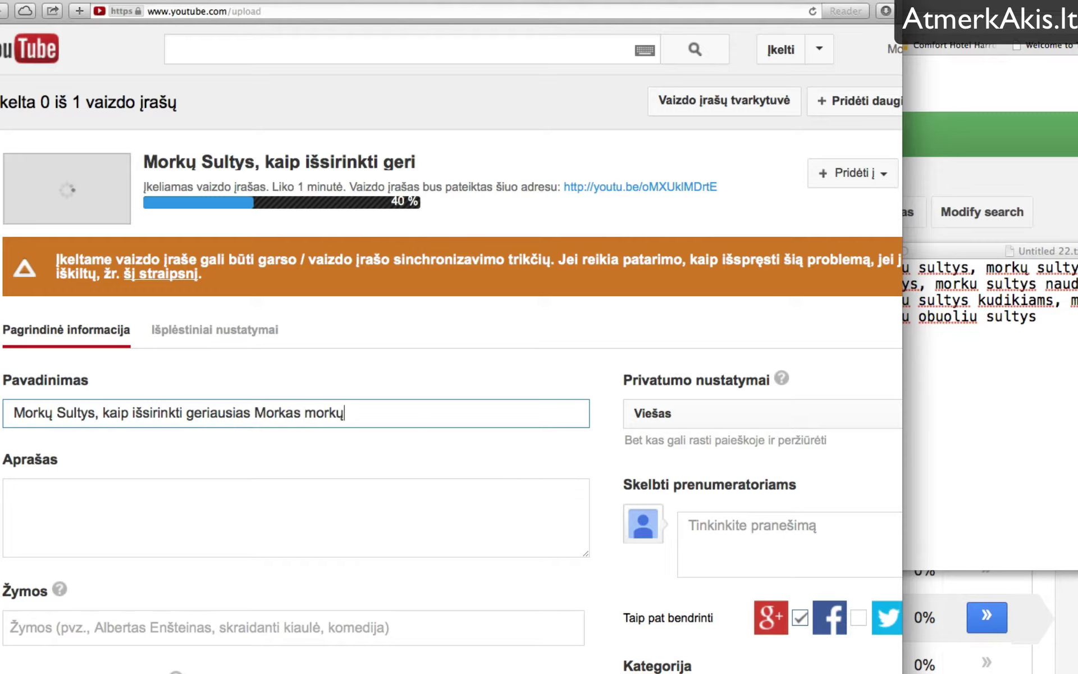
text(ltims)
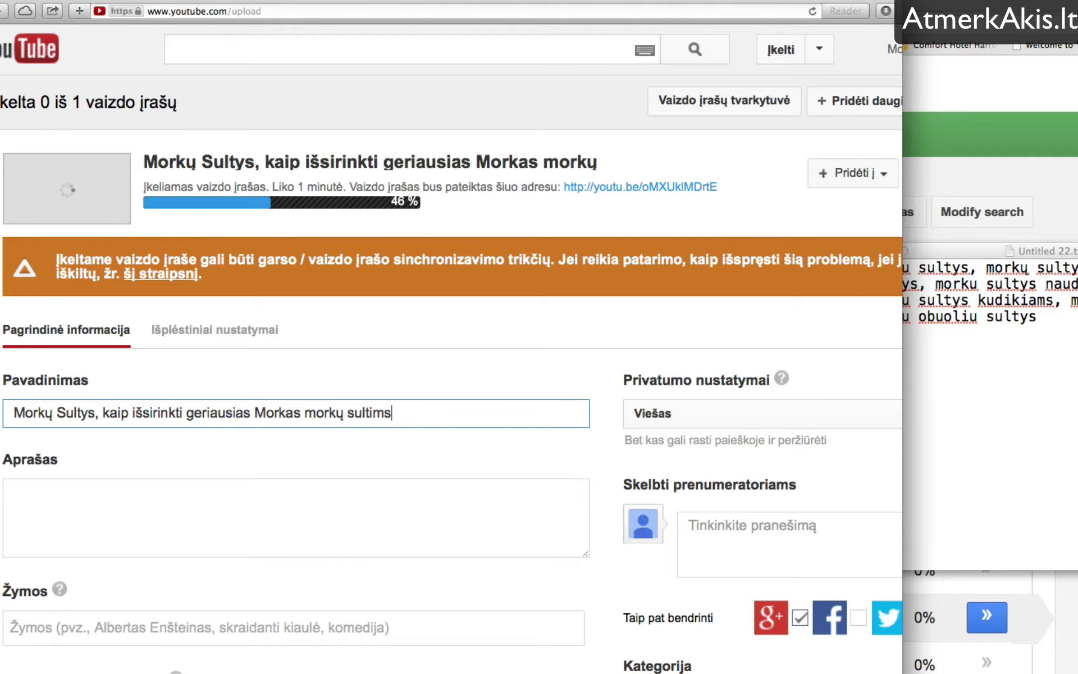
Review the title by highlighting its opening keyword "Morkų Sultys" and the explanatory phrase that follows it.
click(219, 489)
drag(17, 414, 91, 413)
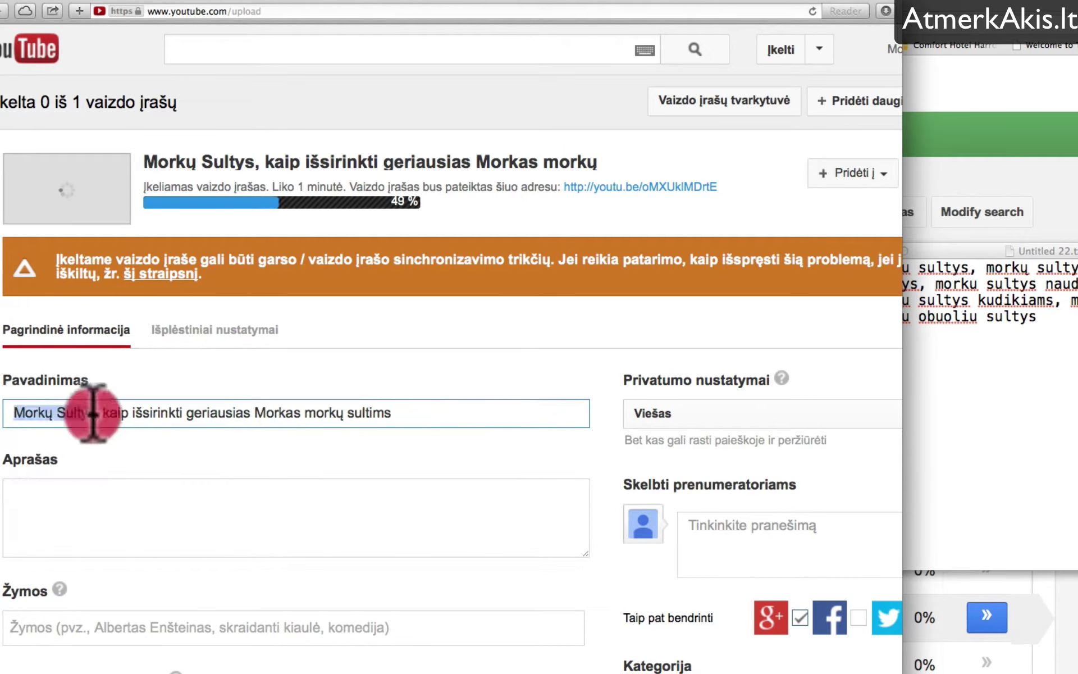
click(93, 413)
drag(13, 414, 396, 412)
click(91, 414)
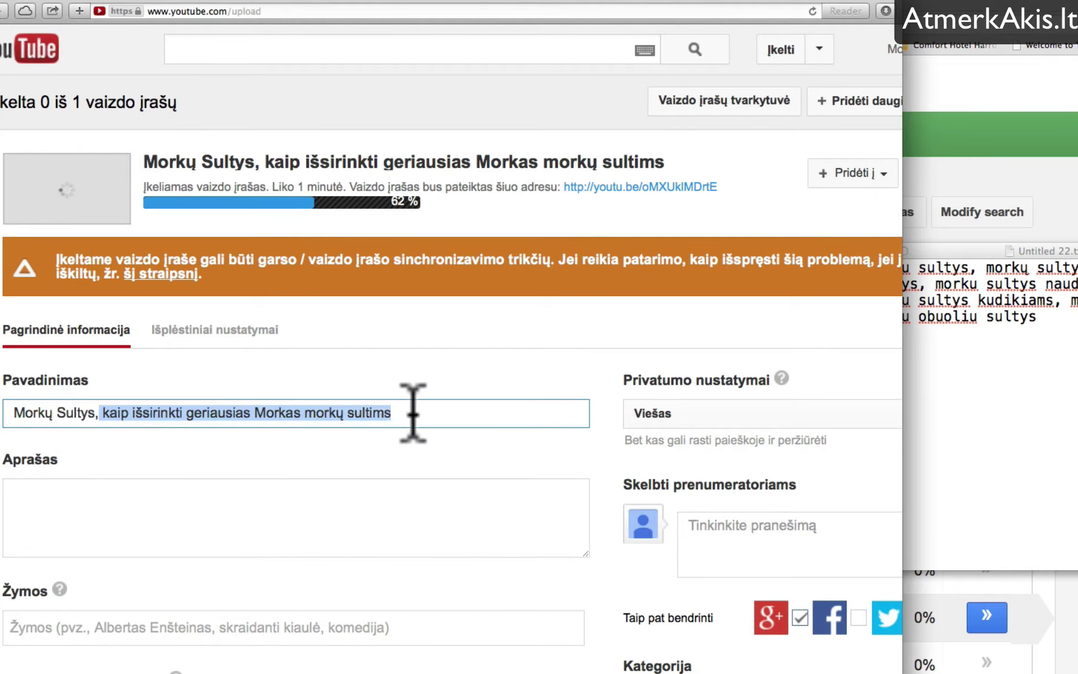
click(118, 516)
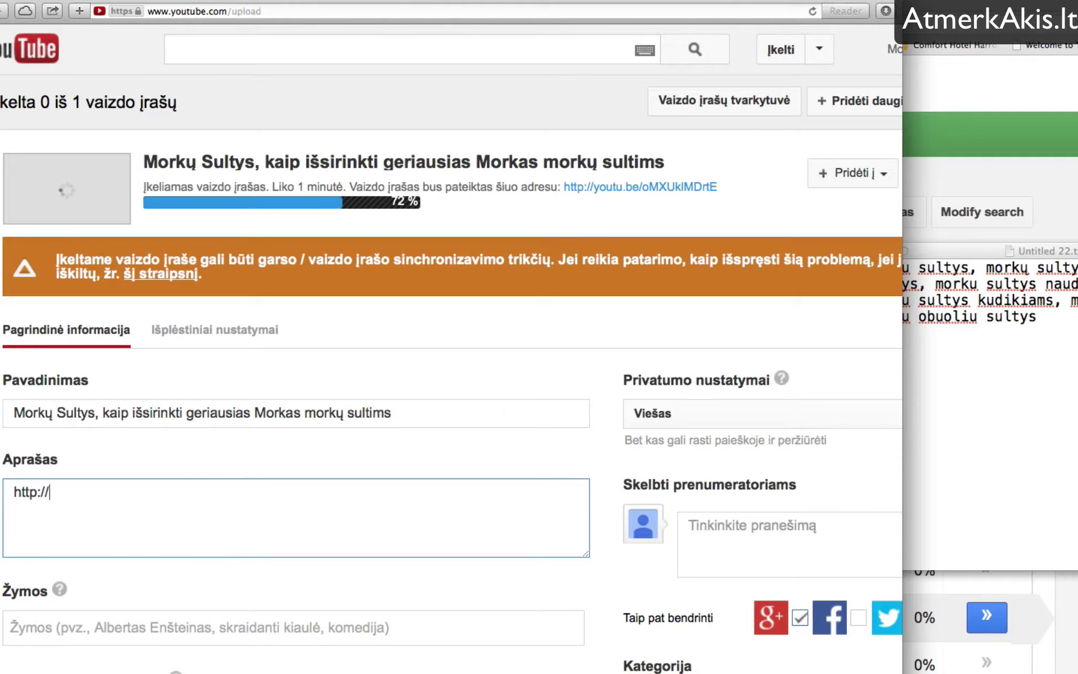
drag(203, 509, 11, 493)
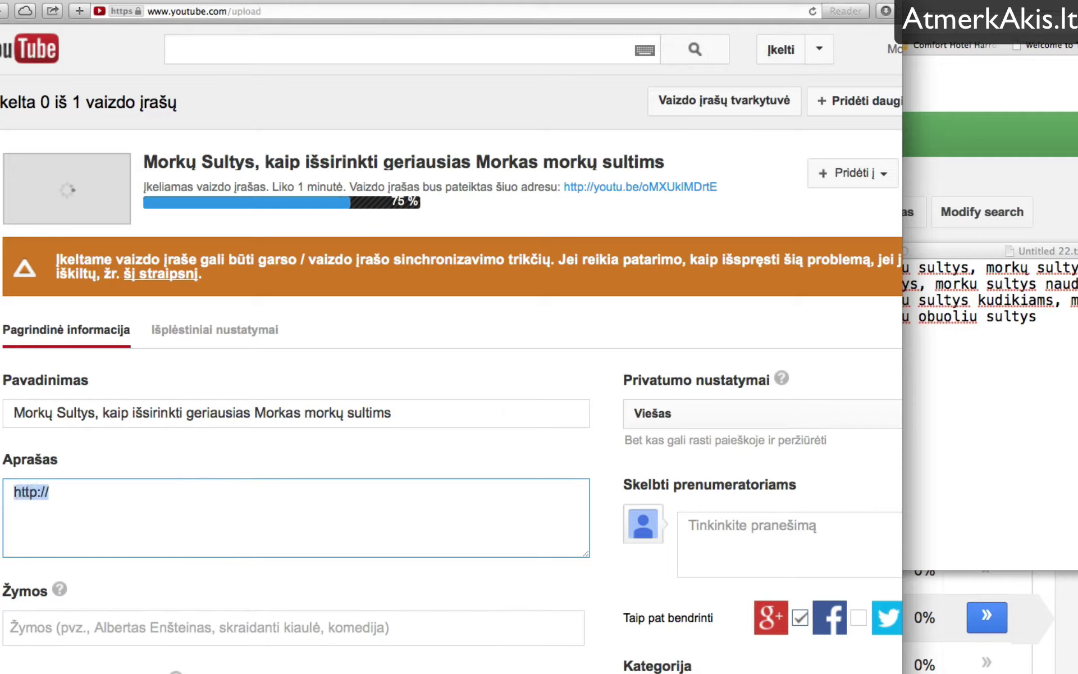
key(super+t)
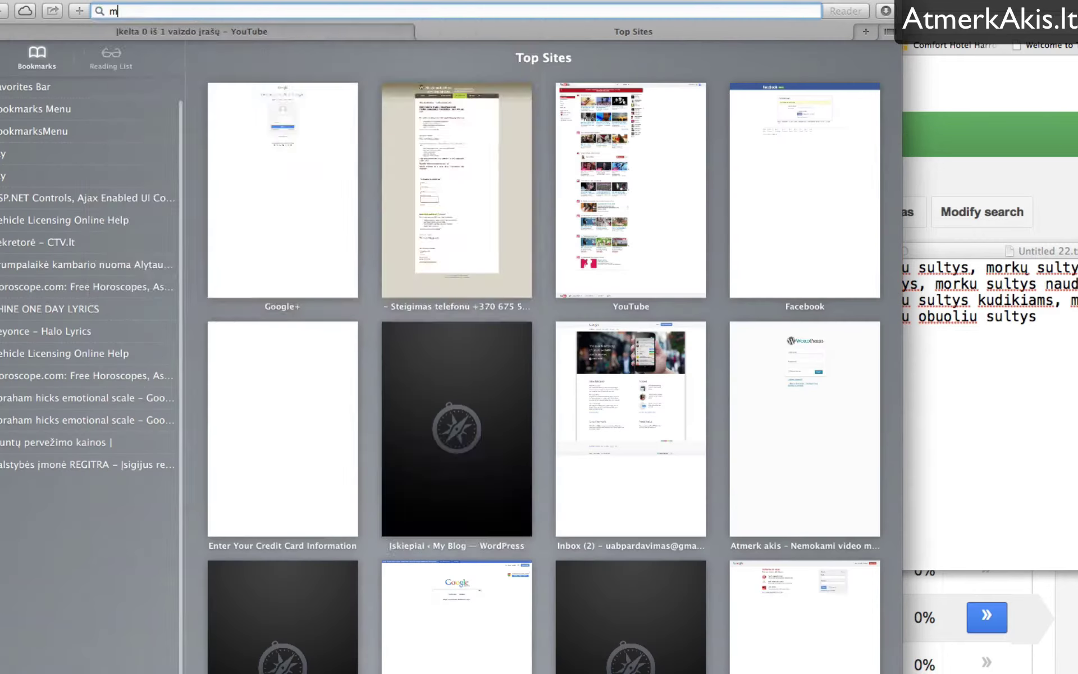
text(mor)
key(Return)
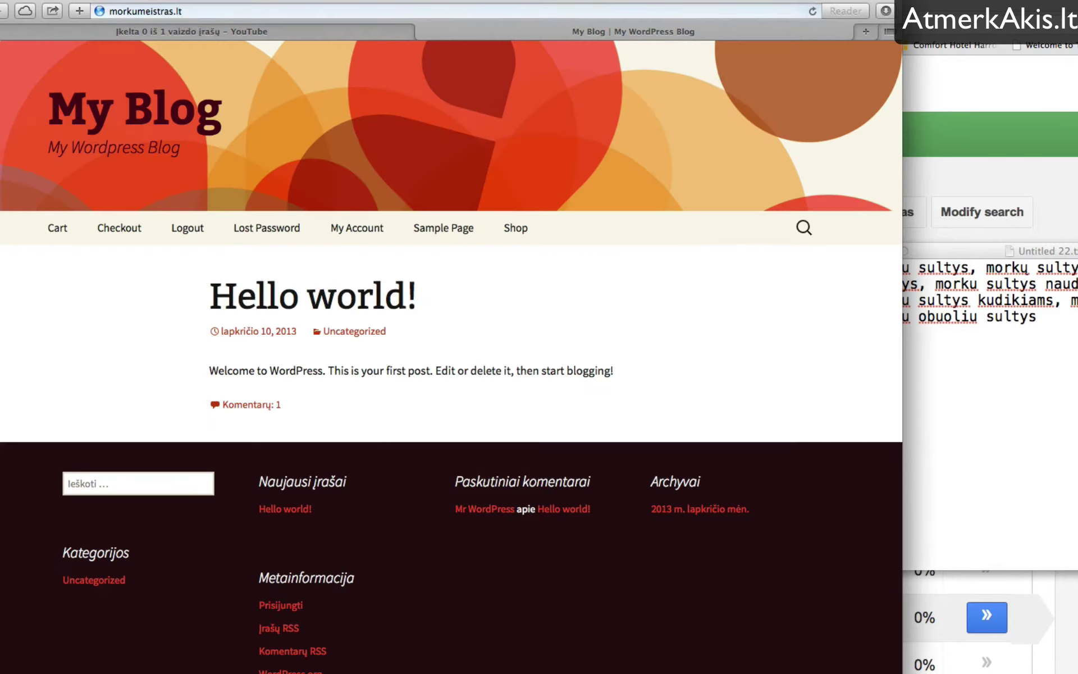
key(super+w)
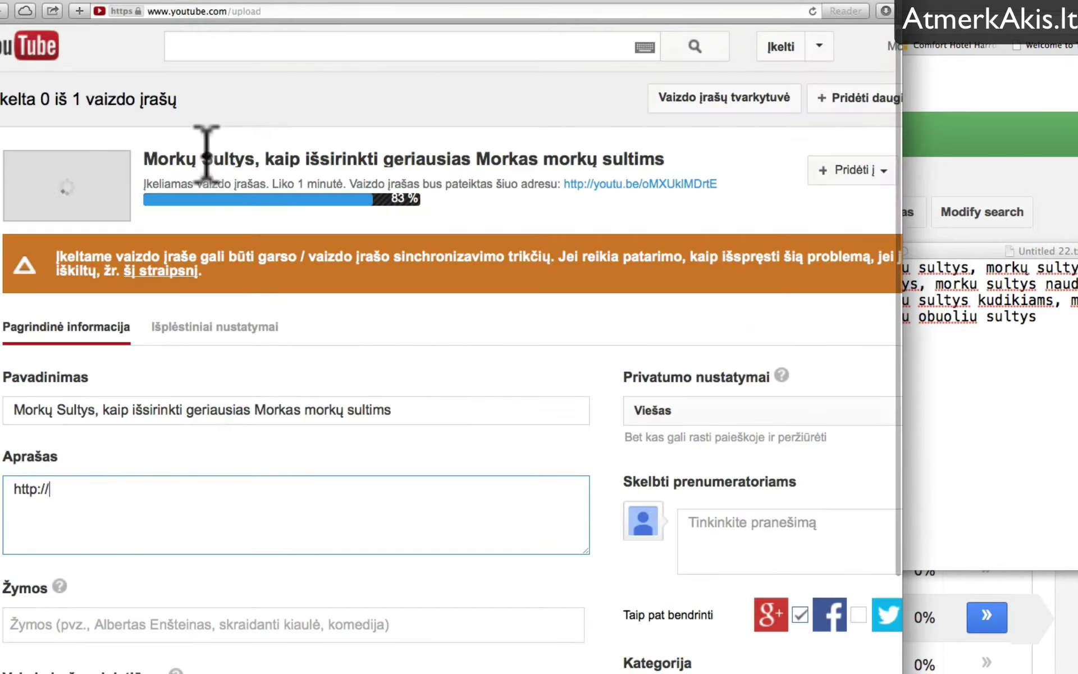
text(http://morkumeistras.lt)
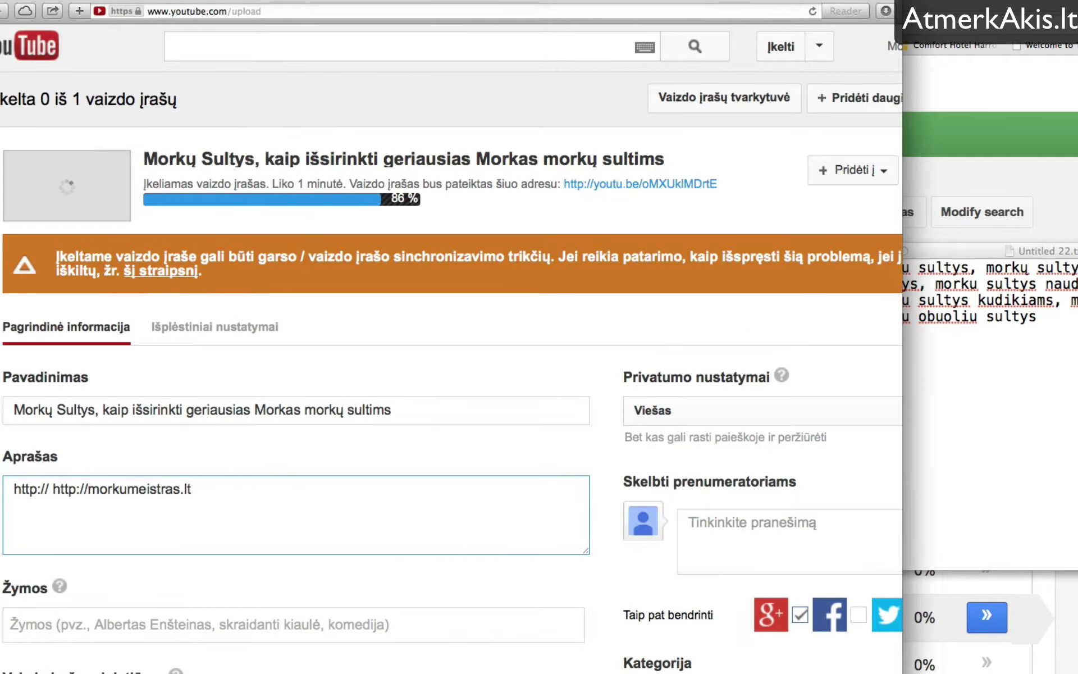
triple_click(140, 493)
text(http://morkumeistras.lt)
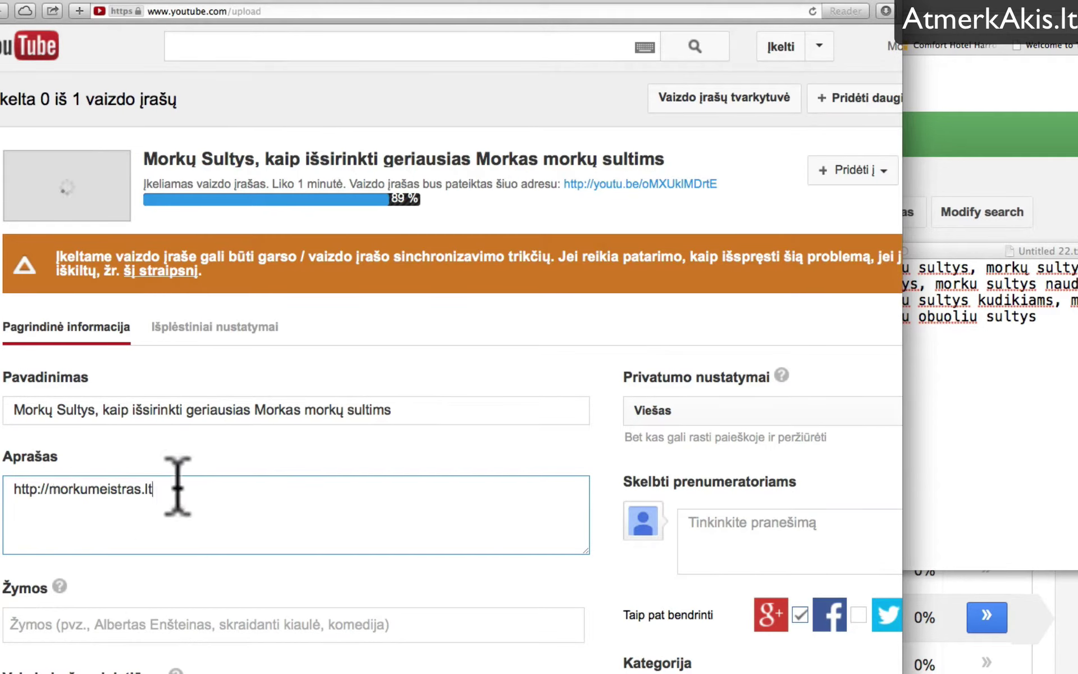
click(178, 486)
click(61, 489)
key(BackSpace)
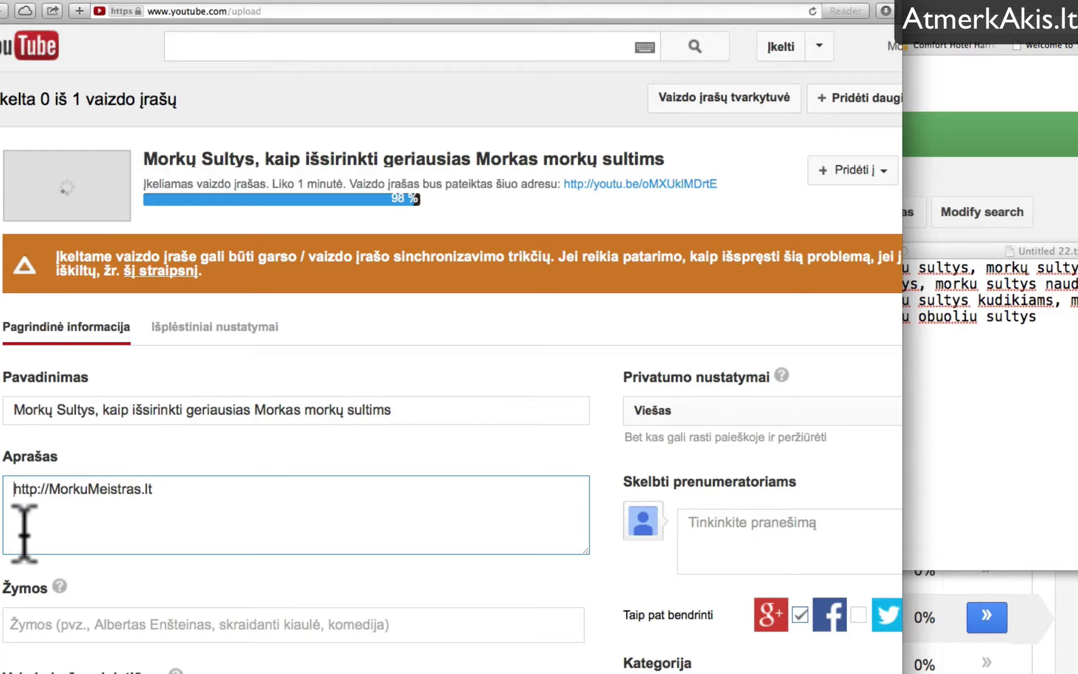
text(Da)
key(BackSpace)
key(BackSpace)
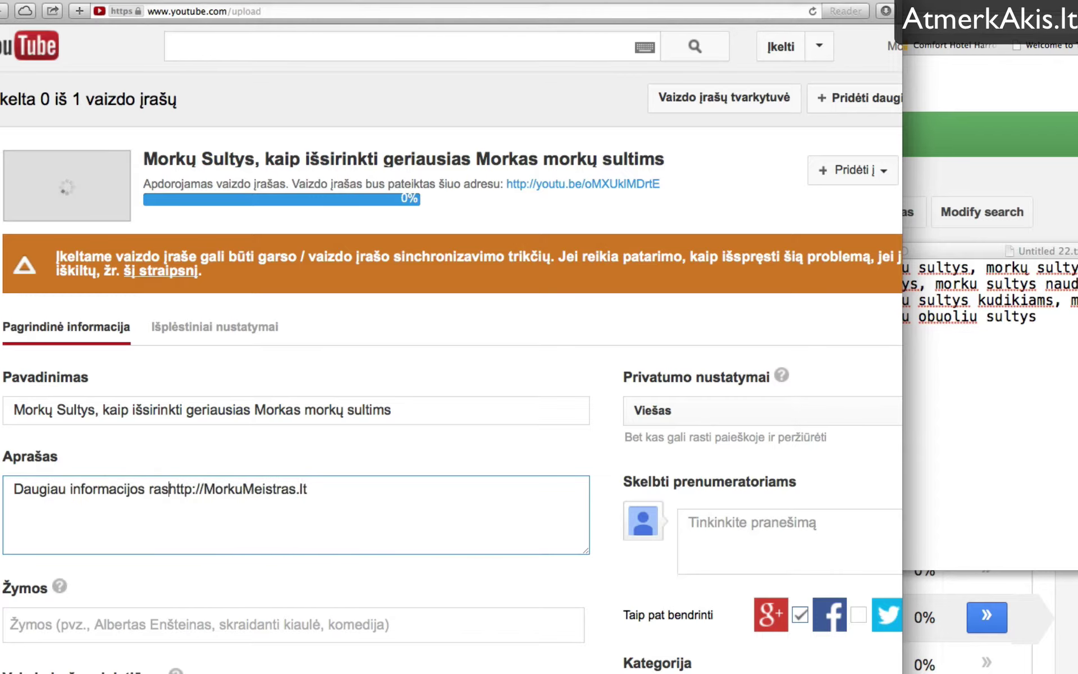
Add four description paragraphs beginning "Morkų sultys" on fresh juicy carrots, vitamins and immunity, babies and children, and apple juice mixes and recipes.
click(366, 500)
key(Return)
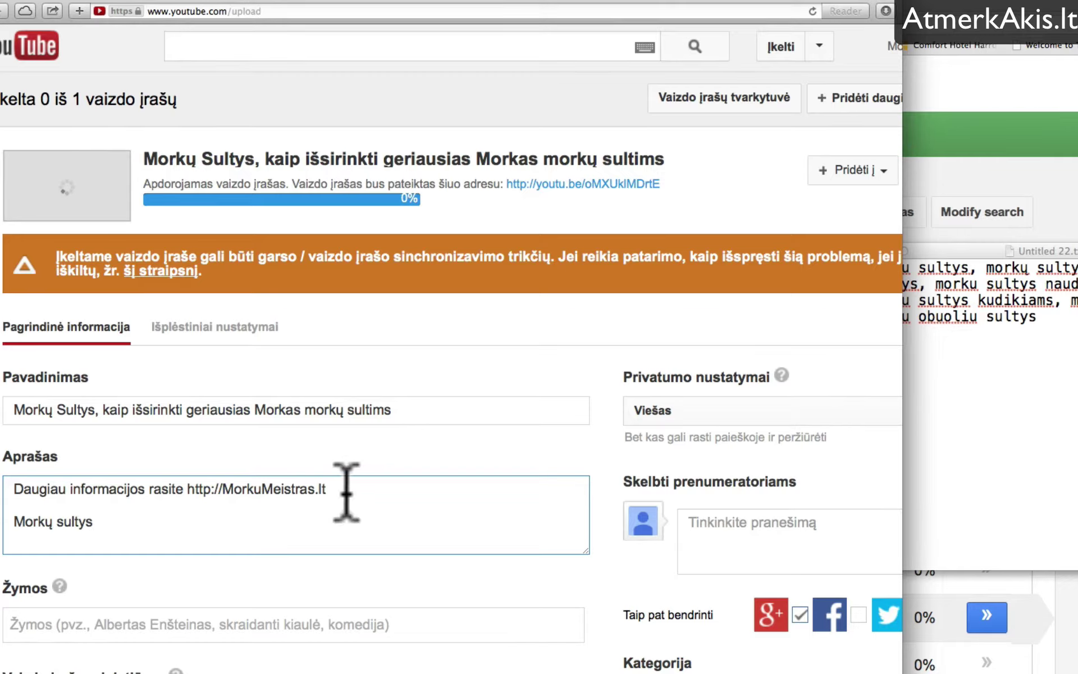
click(921, 6)
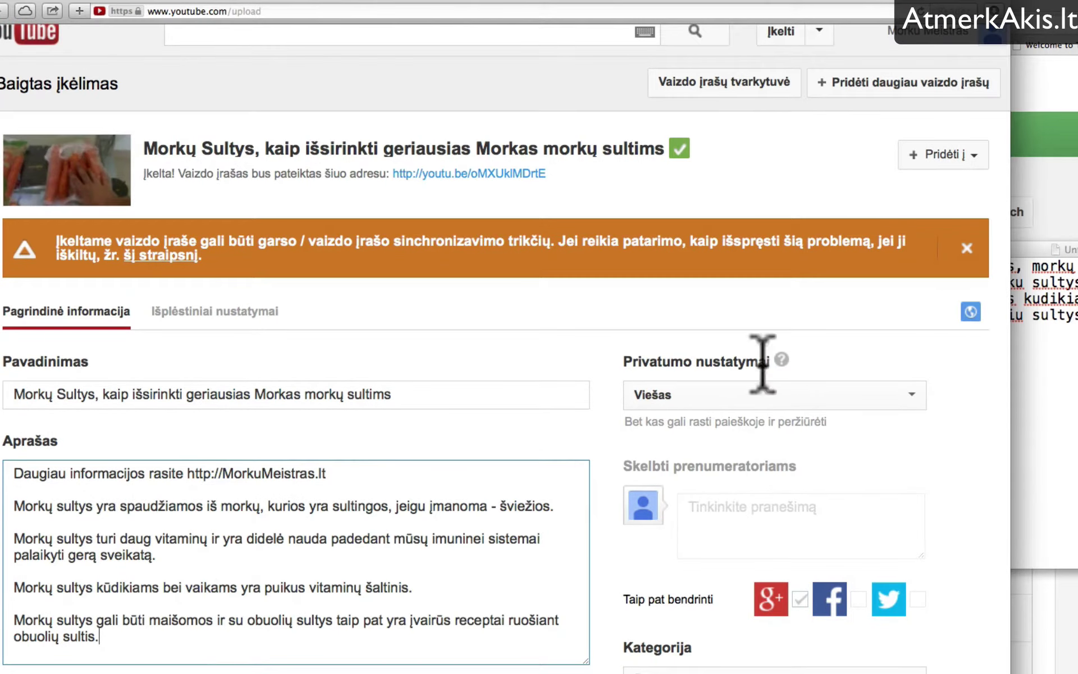
Compare the description with the TextEdit keyword list, highlighting "nauda" and "morku sultys kudikiams".
drag(1077, 251, 939, 287)
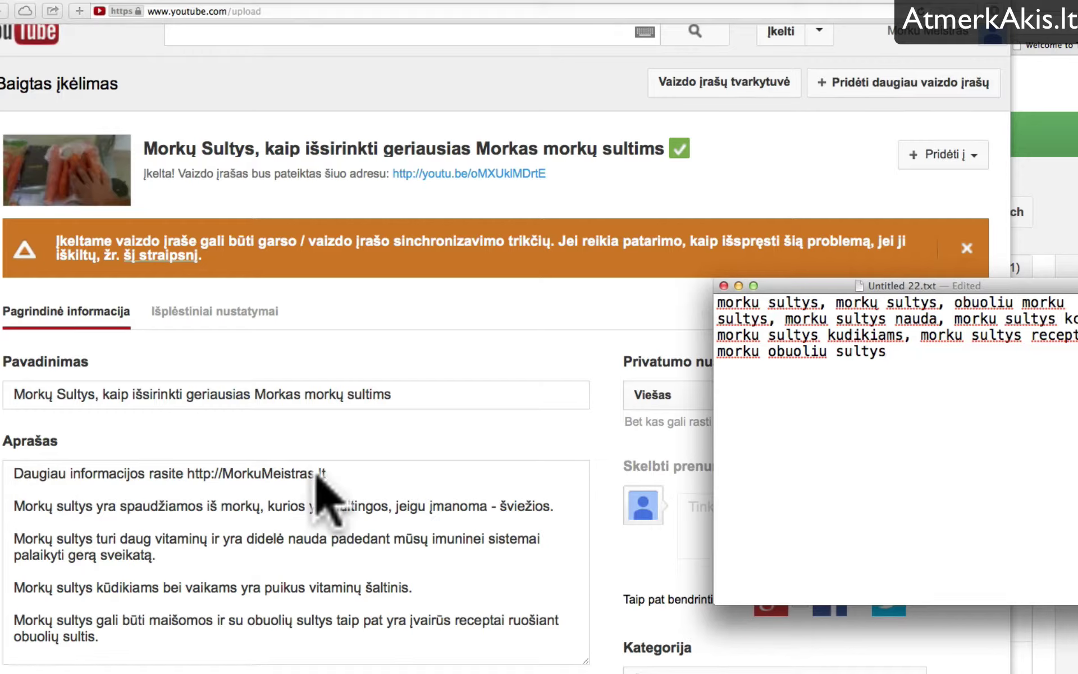
click(34, 473)
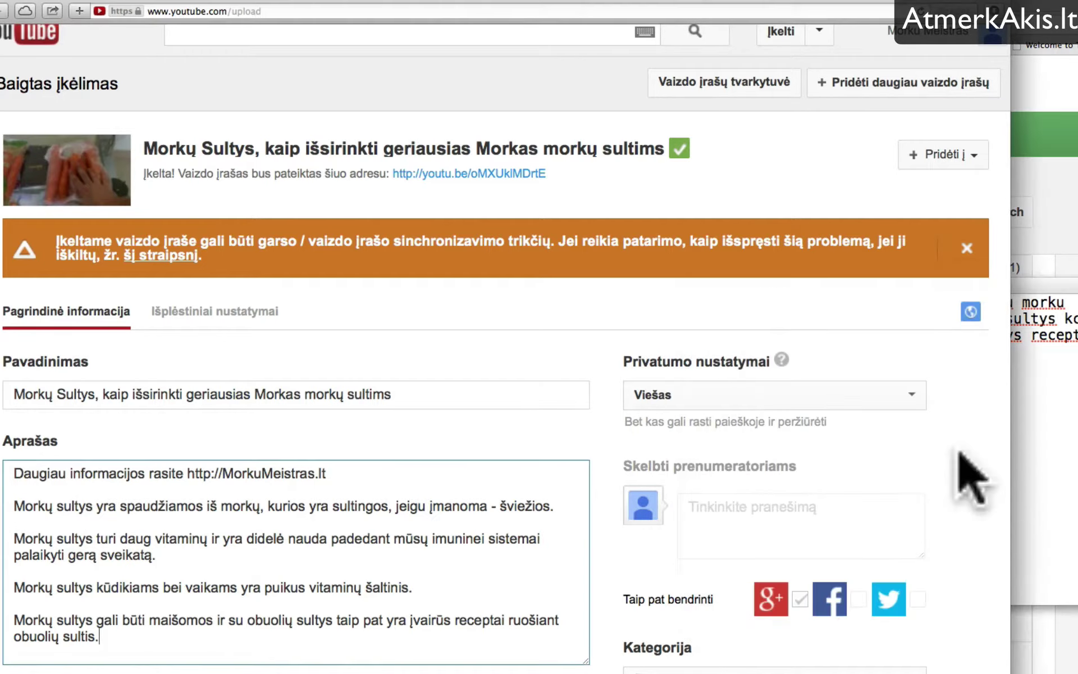
click(1048, 446)
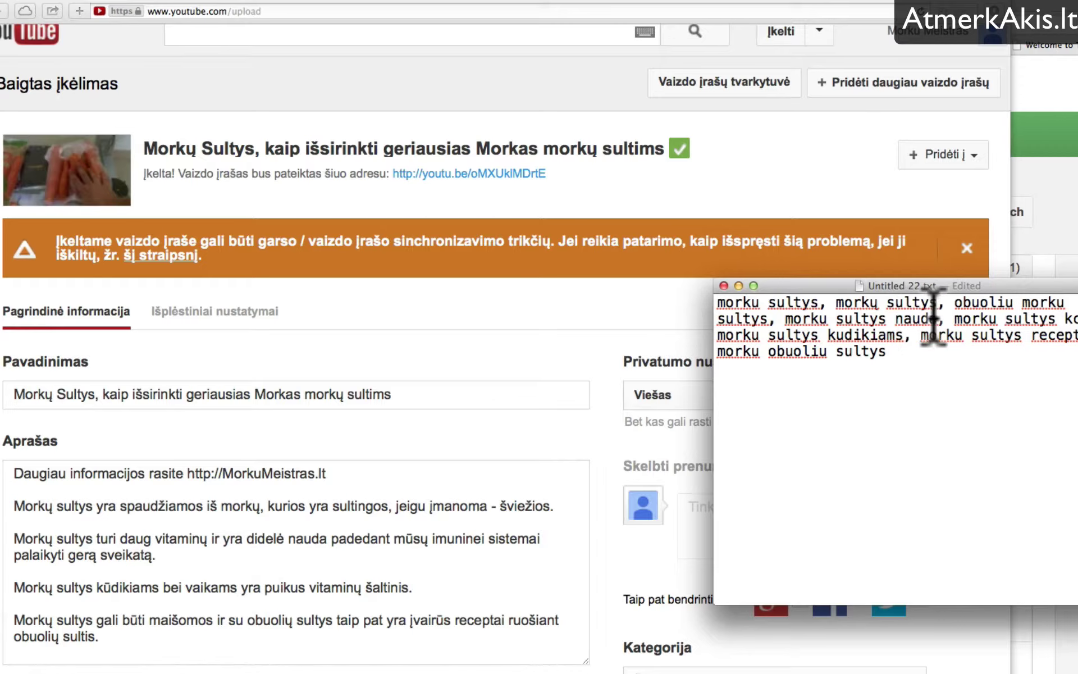
drag(933, 317, 888, 319)
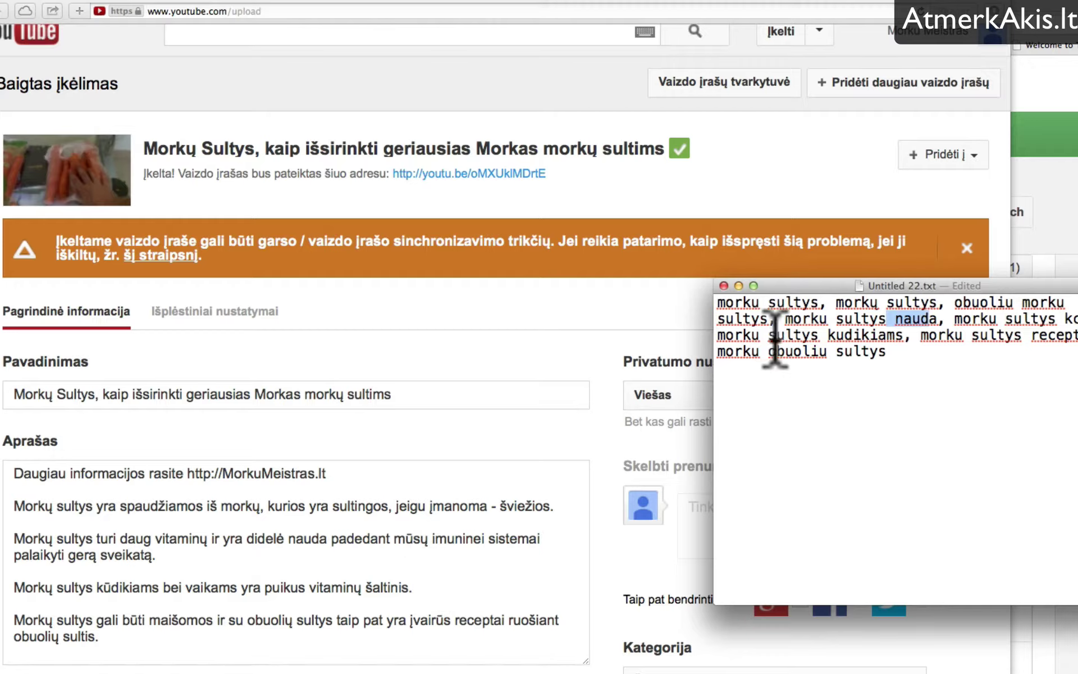
drag(718, 336, 904, 337)
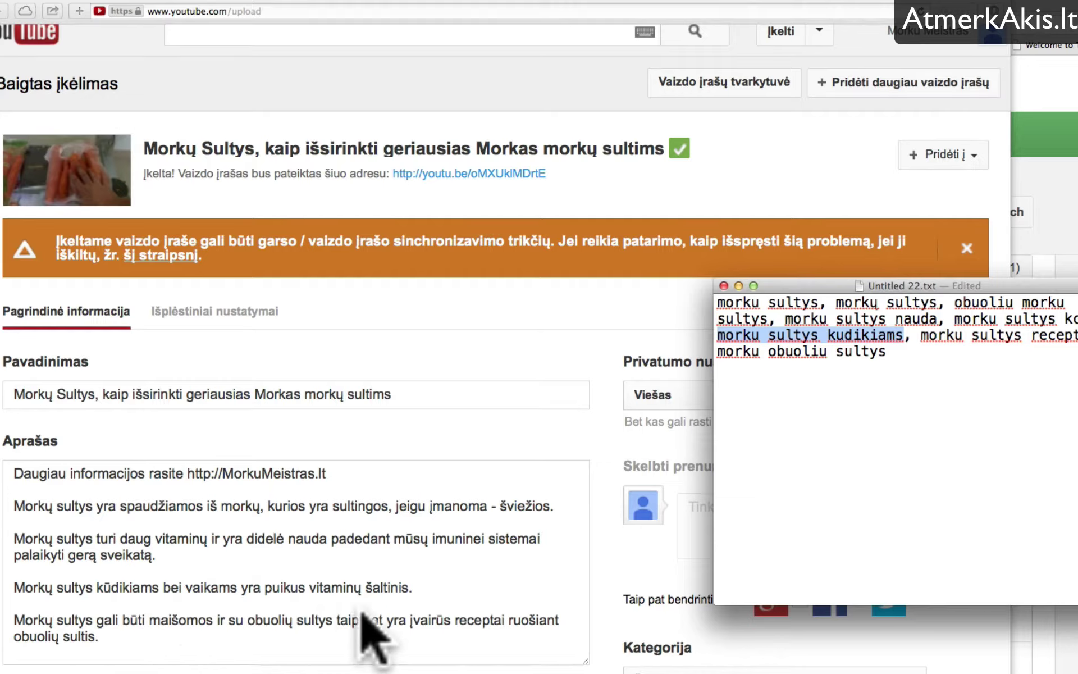
Copy the complete keyword list from the TextEdit document and add it as the video's tags (Žymos).
click(890, 403)
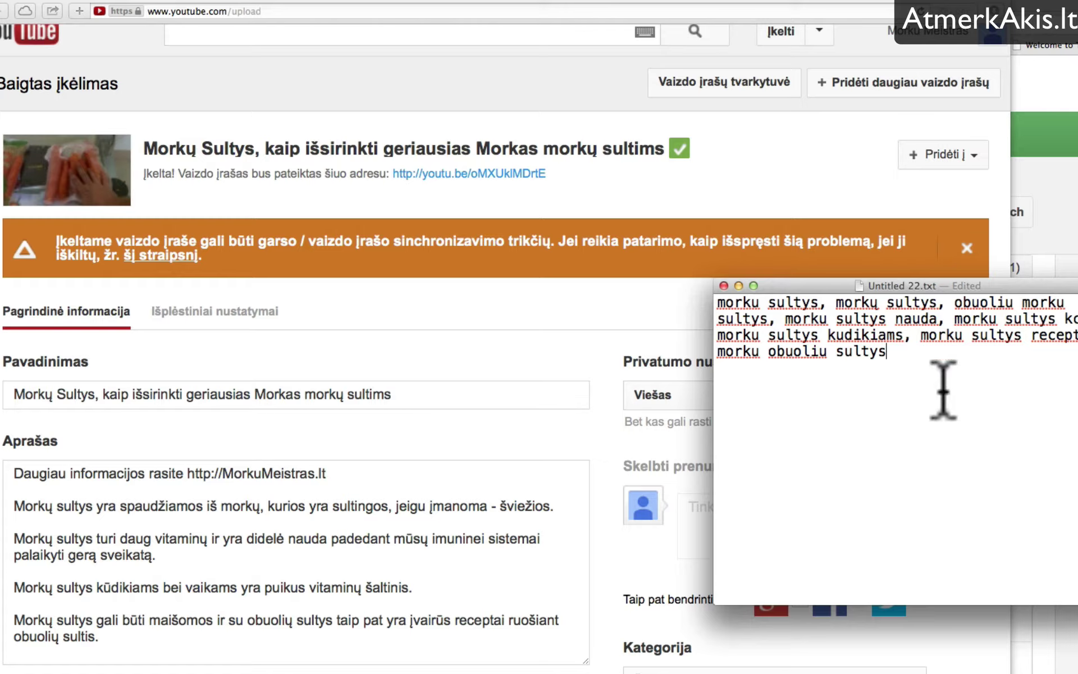
drag(946, 385, 813, 318)
right_click(830, 316)
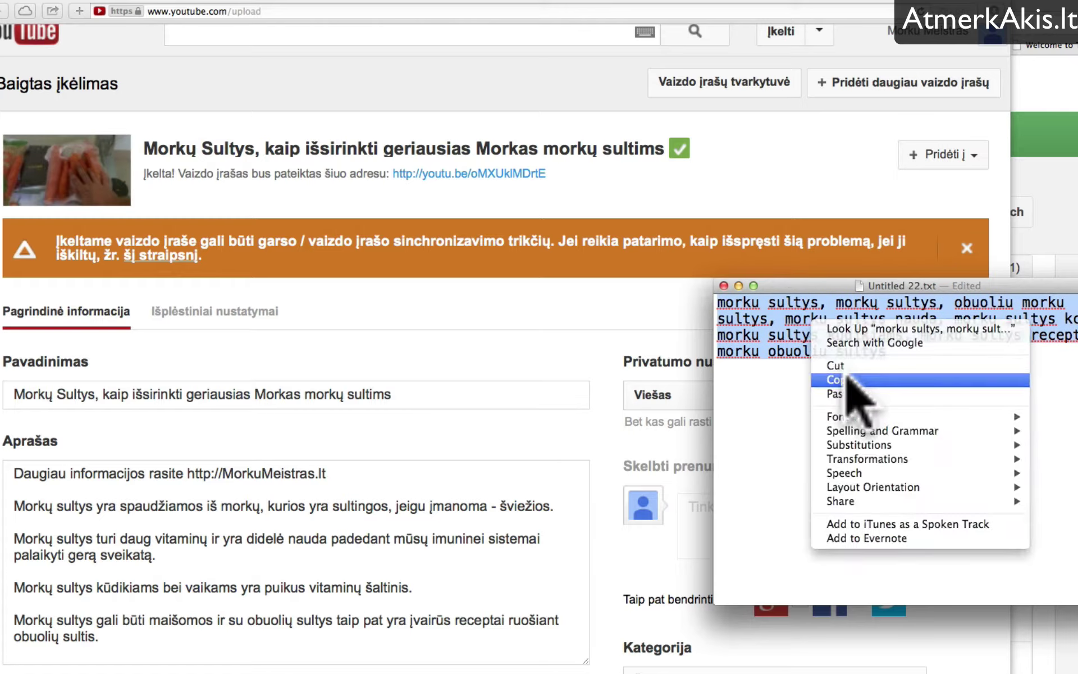
click(854, 380)
click(439, 593)
key(super+v)
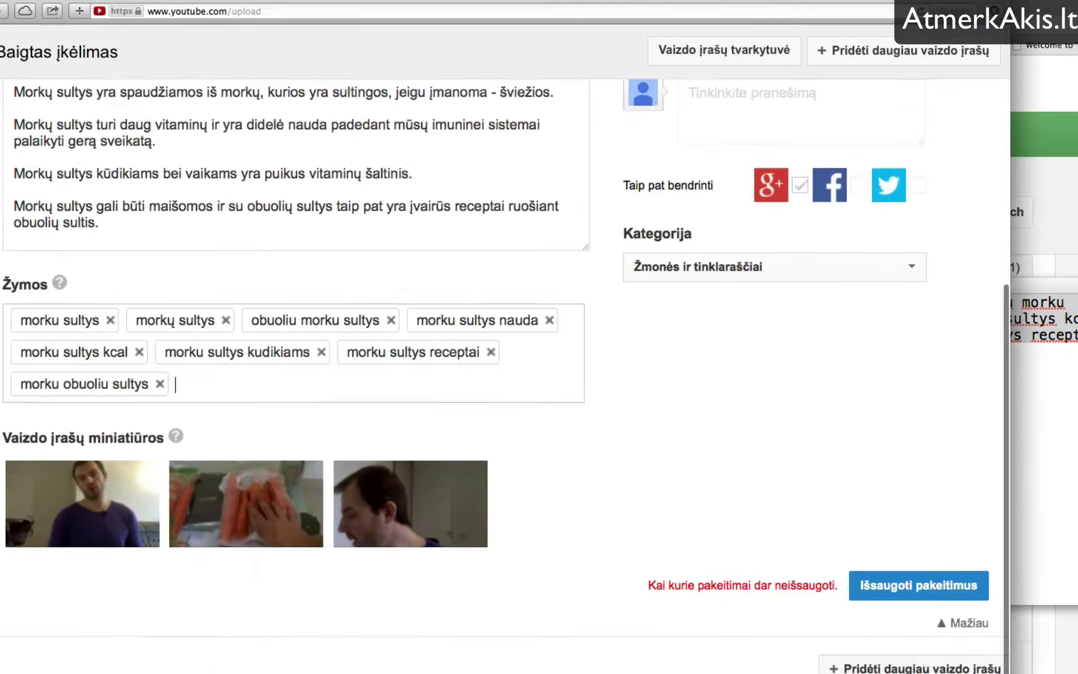
Choose the middle suggested thumbnail, the one showing the bagged carrots, for the video.
scroll(201, 640, up, 5)
click(191, 643)
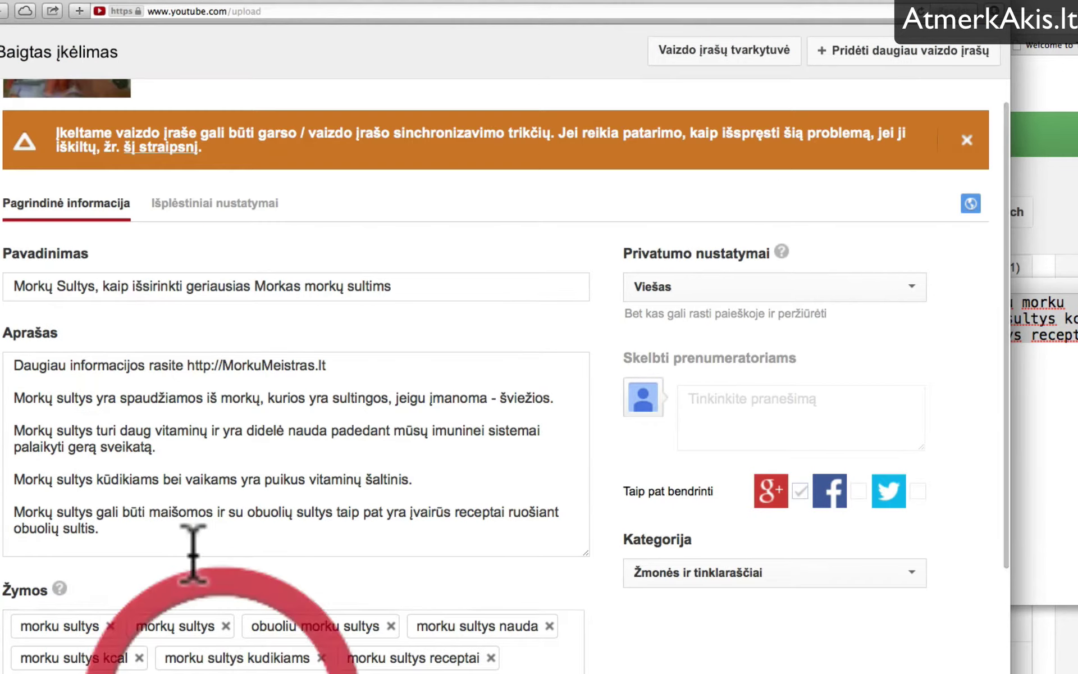
scroll(192, 567, down, 1)
scroll(168, 578, down, 3)
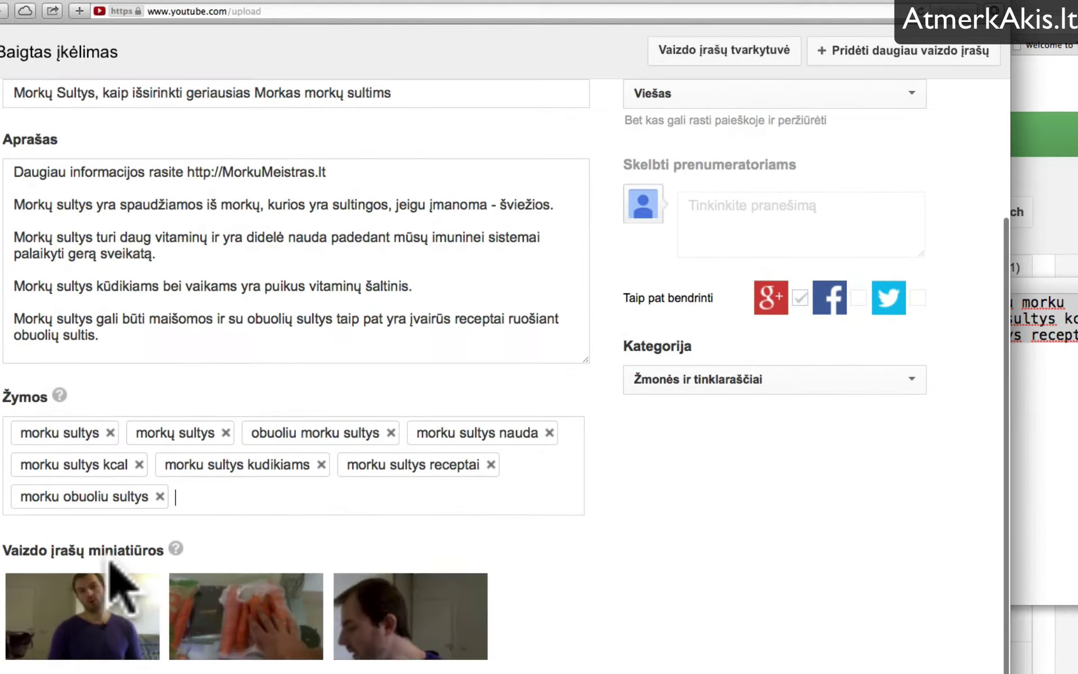
click(226, 635)
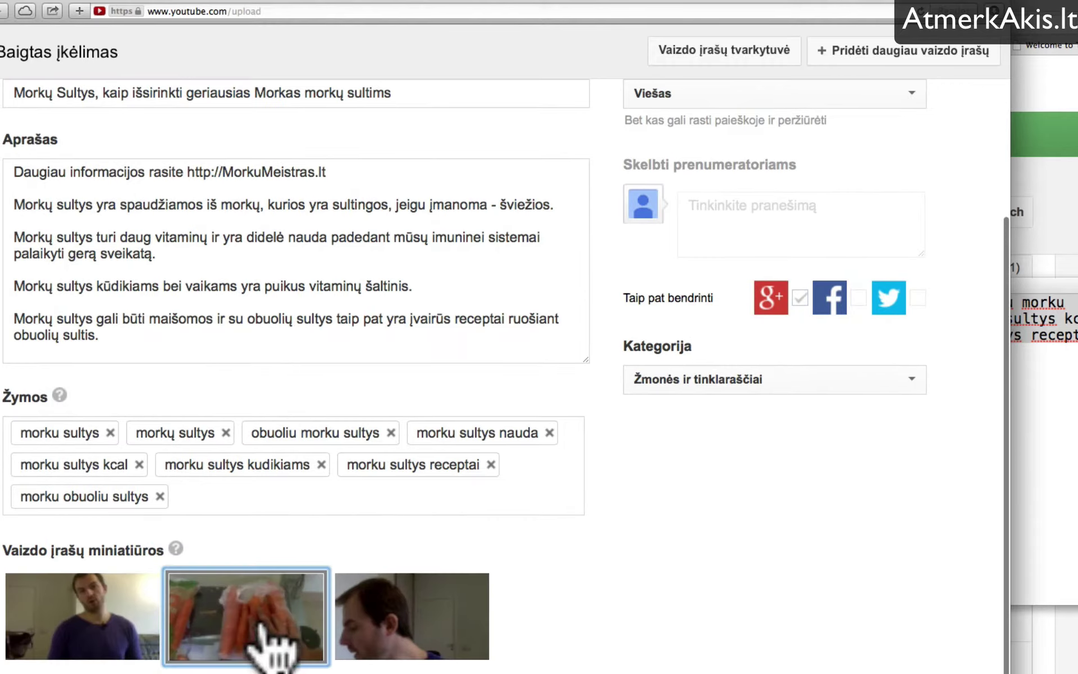
Set the video's category to "Kaip ką nors padaryti ir stiliaus patarimai".
scroll(631, 644, up, 2)
scroll(633, 638, up, 2)
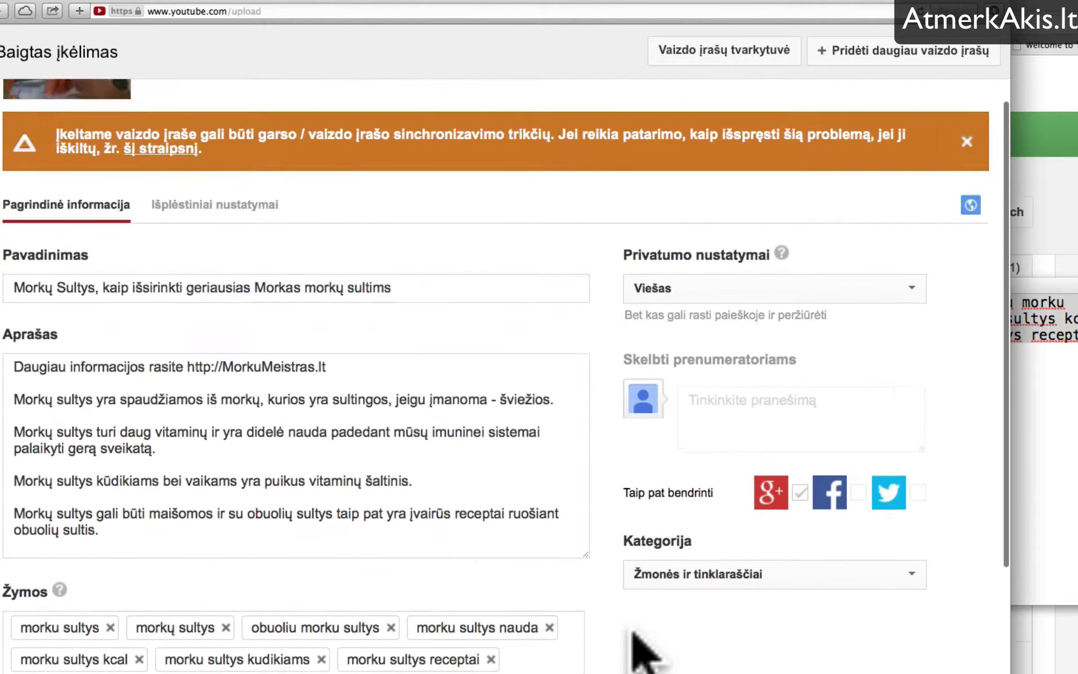
scroll(623, 483, down, 4)
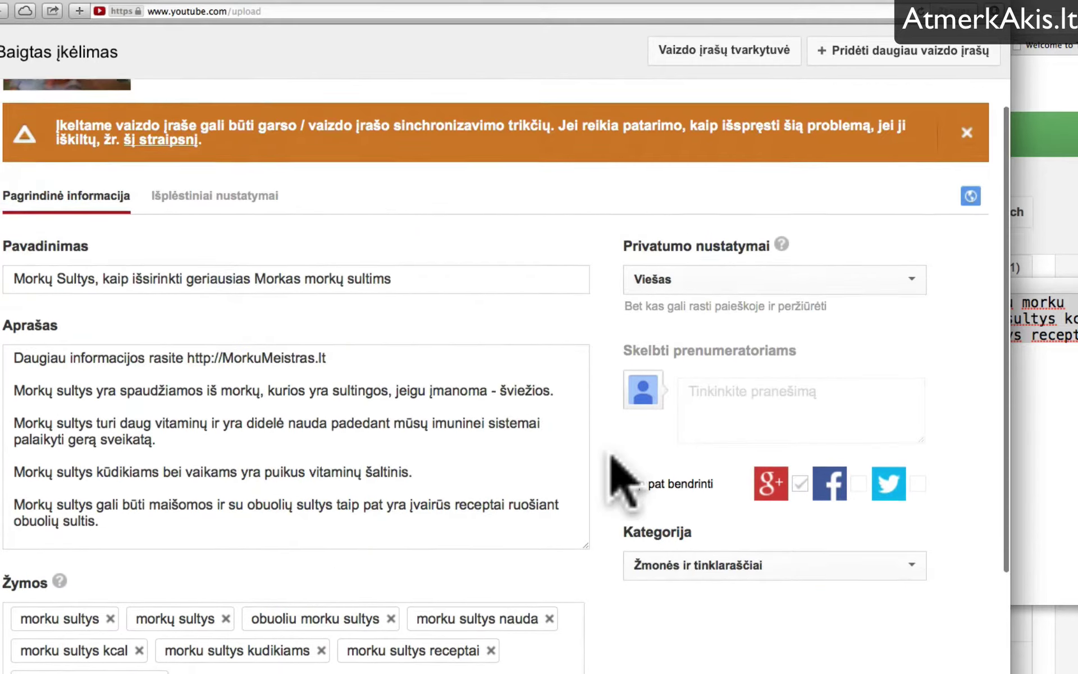
click(689, 426)
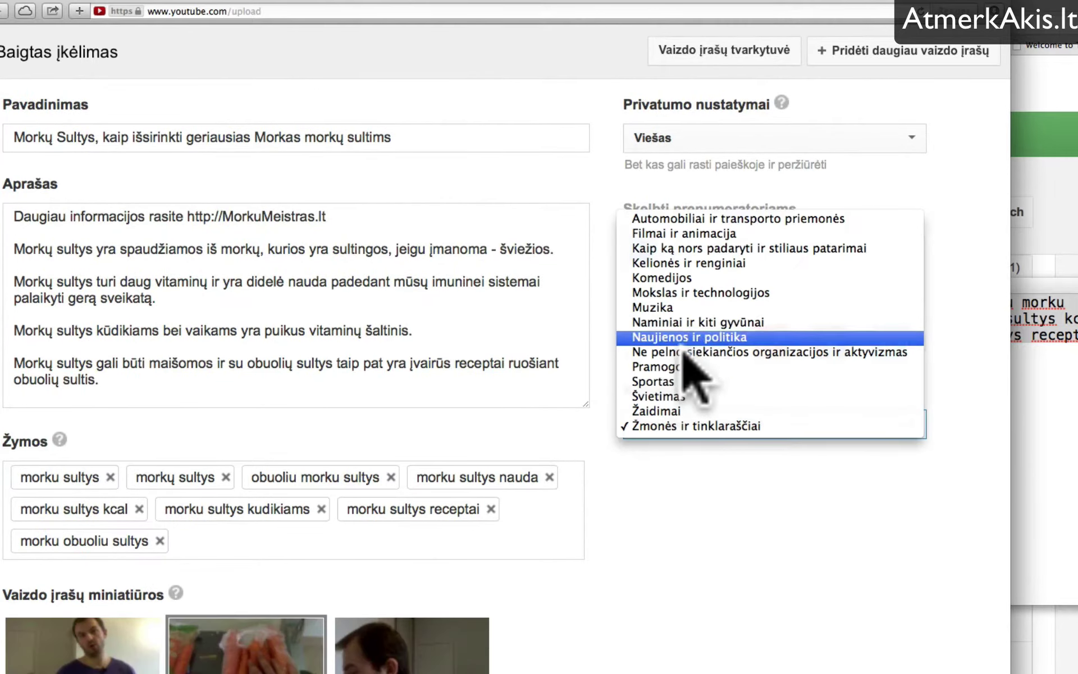
click(680, 425)
click(690, 428)
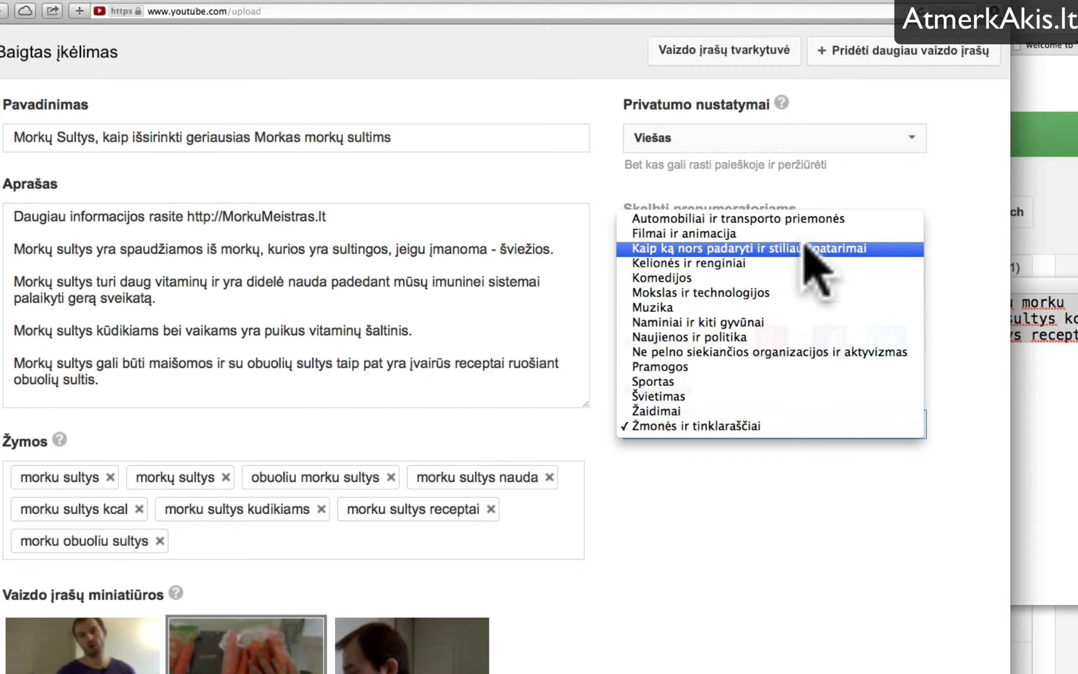
click(761, 247)
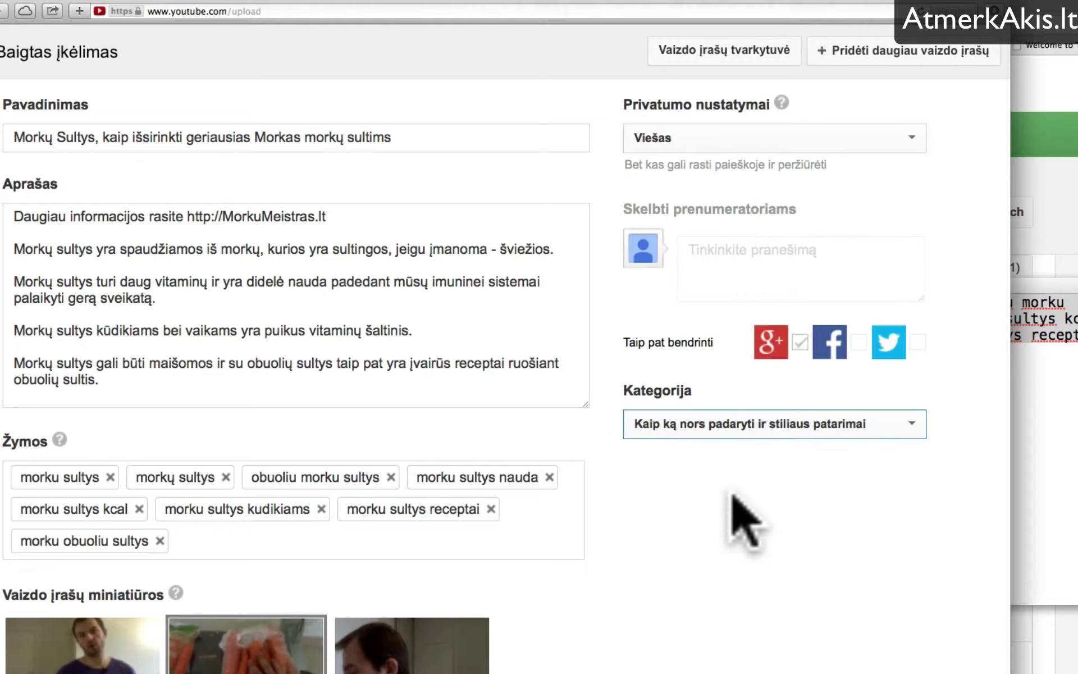
click(804, 673)
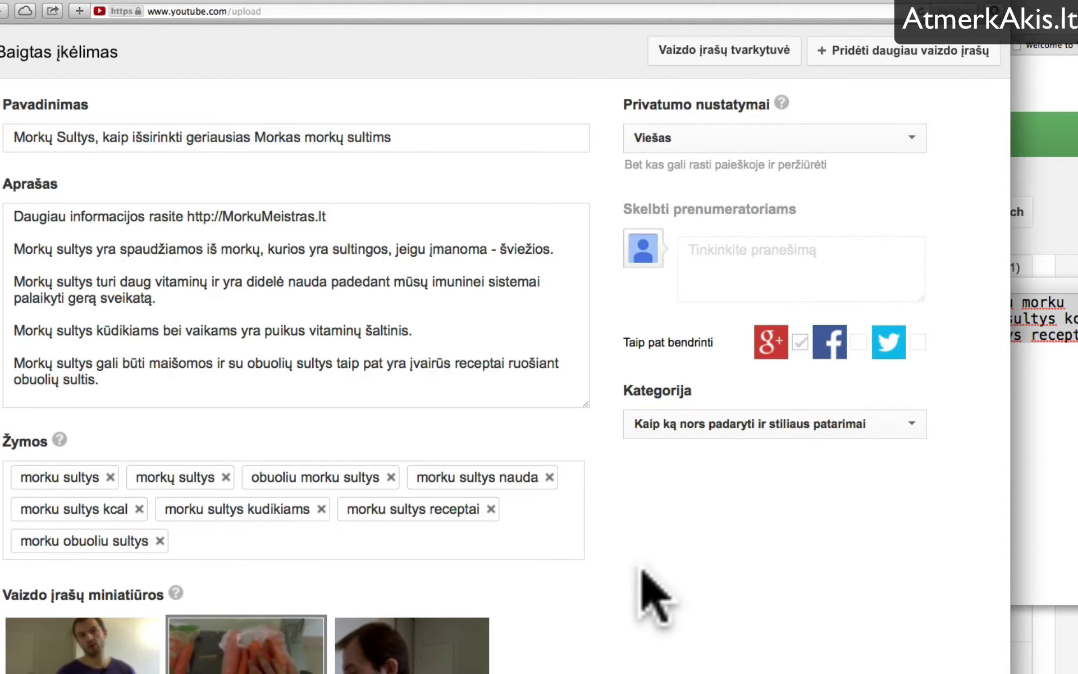
Open the uploaded video's watch page through its youtu.be link and pause playback.
scroll(643, 568, up, 5)
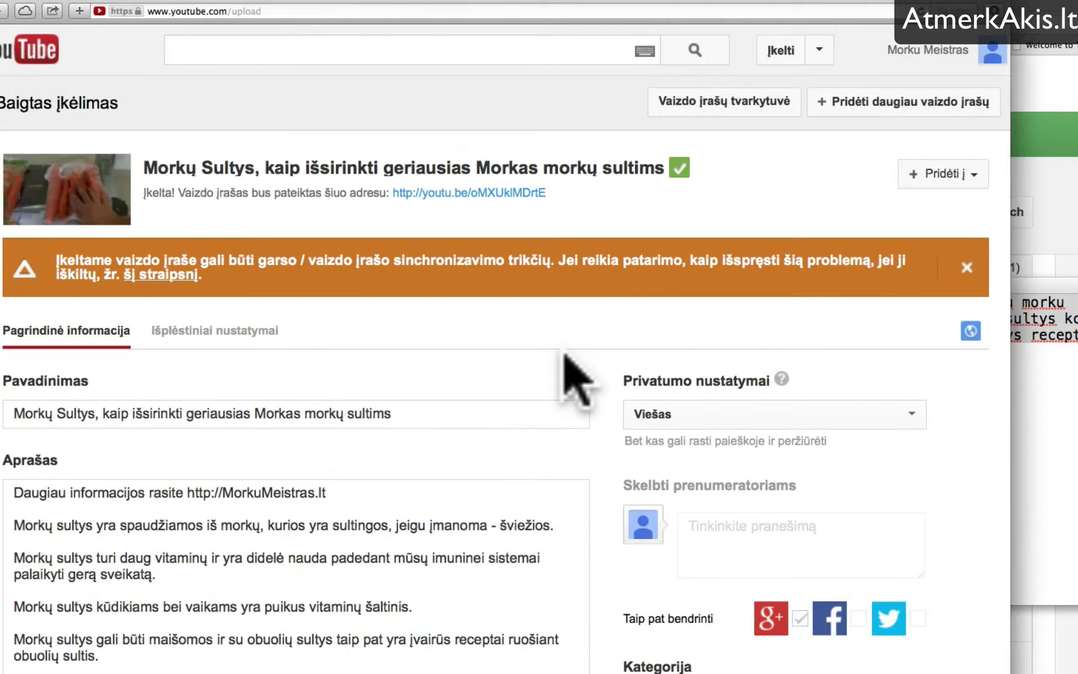
click(477, 193)
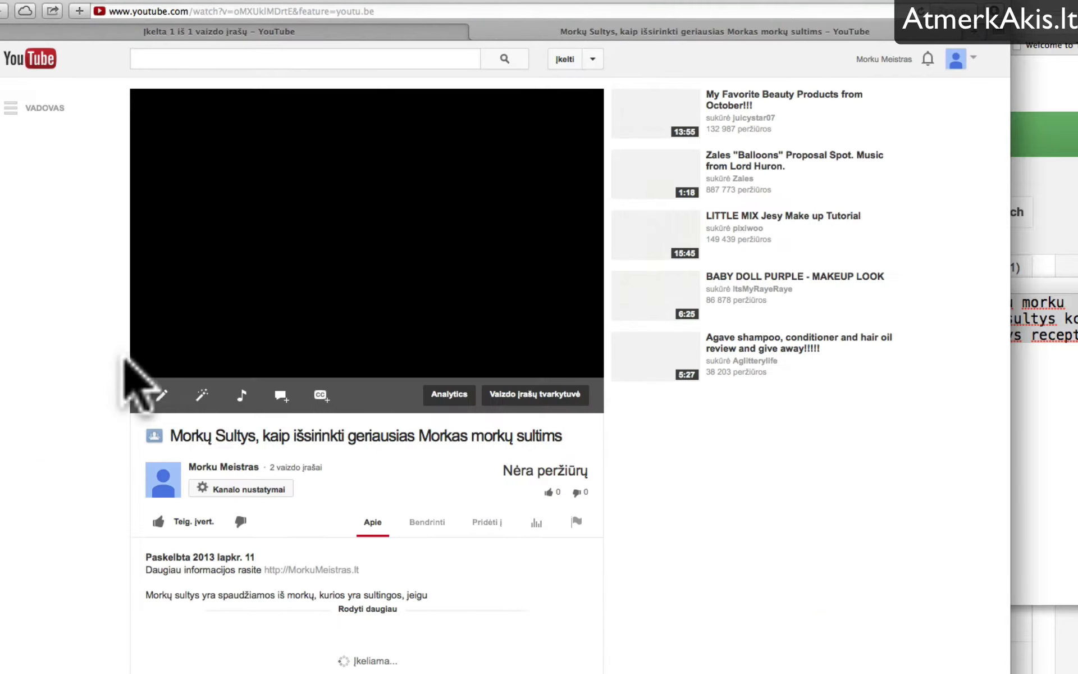
click(149, 368)
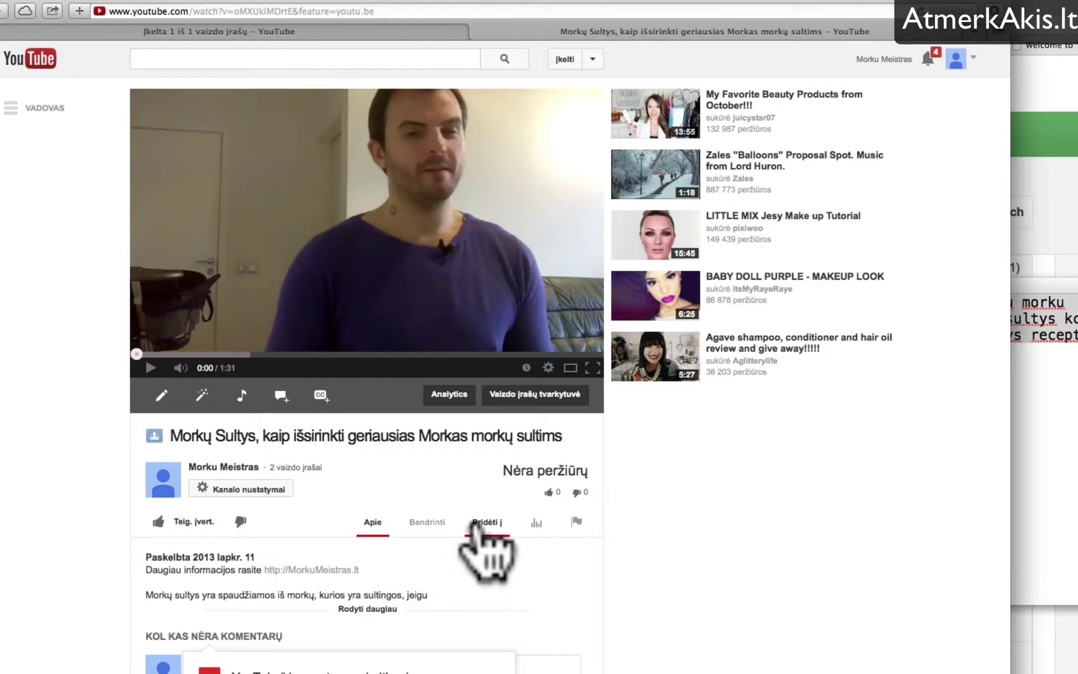
Show the video's sharing options (Bendrinti) and copy its short youtu.be link.
click(476, 522)
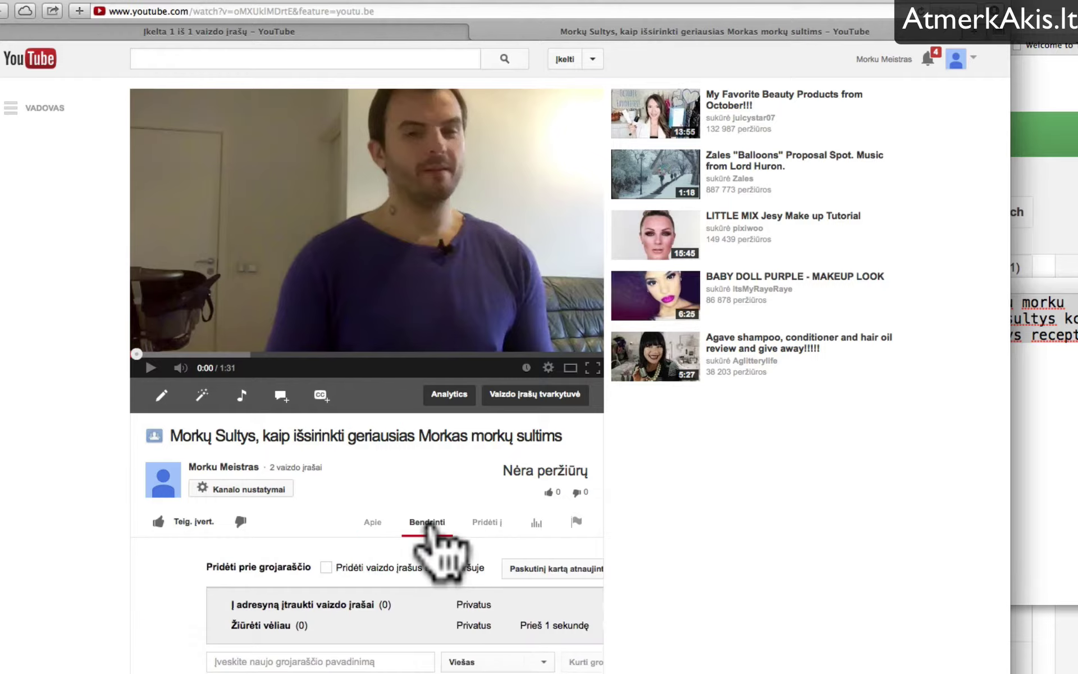
click(428, 523)
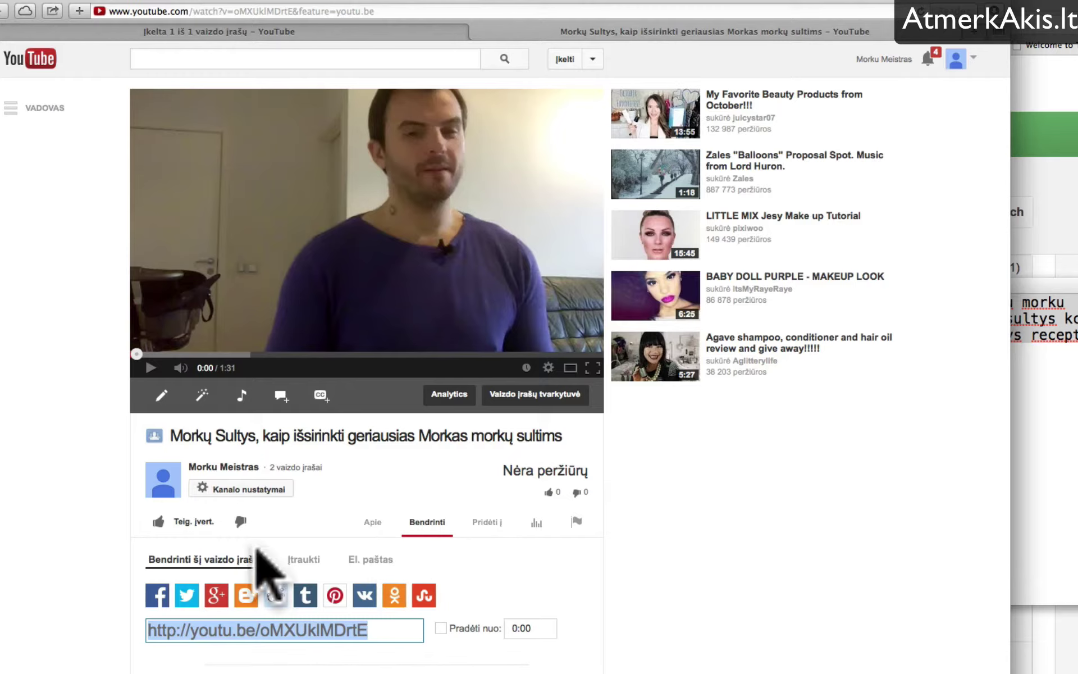
click(273, 632)
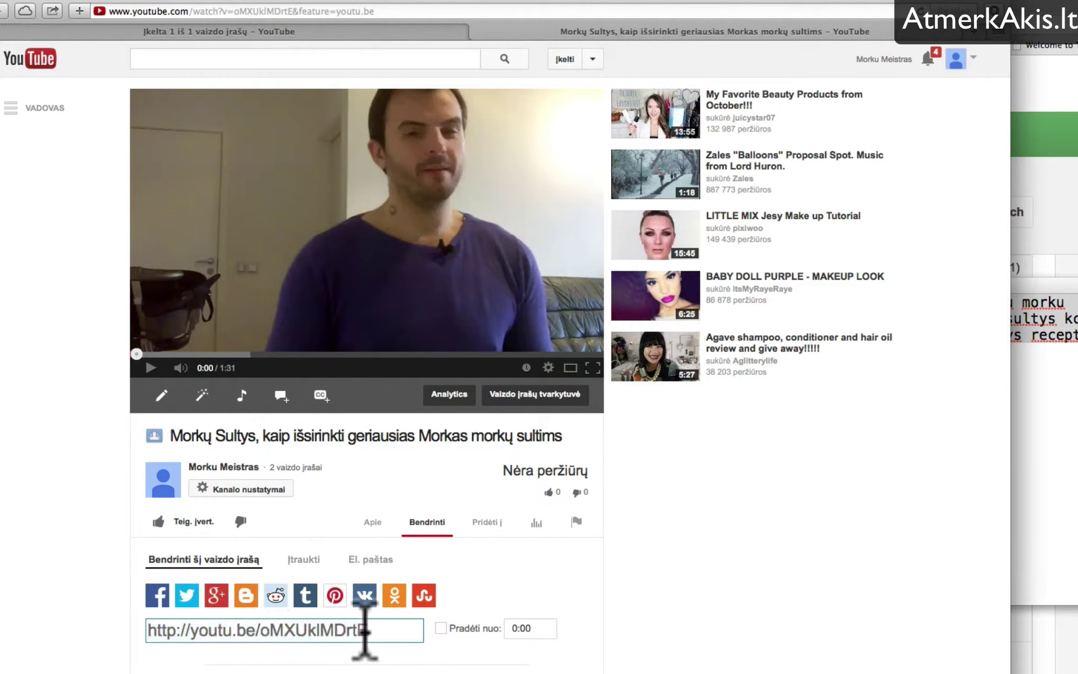
drag(379, 628, 148, 622)
right_click(243, 630)
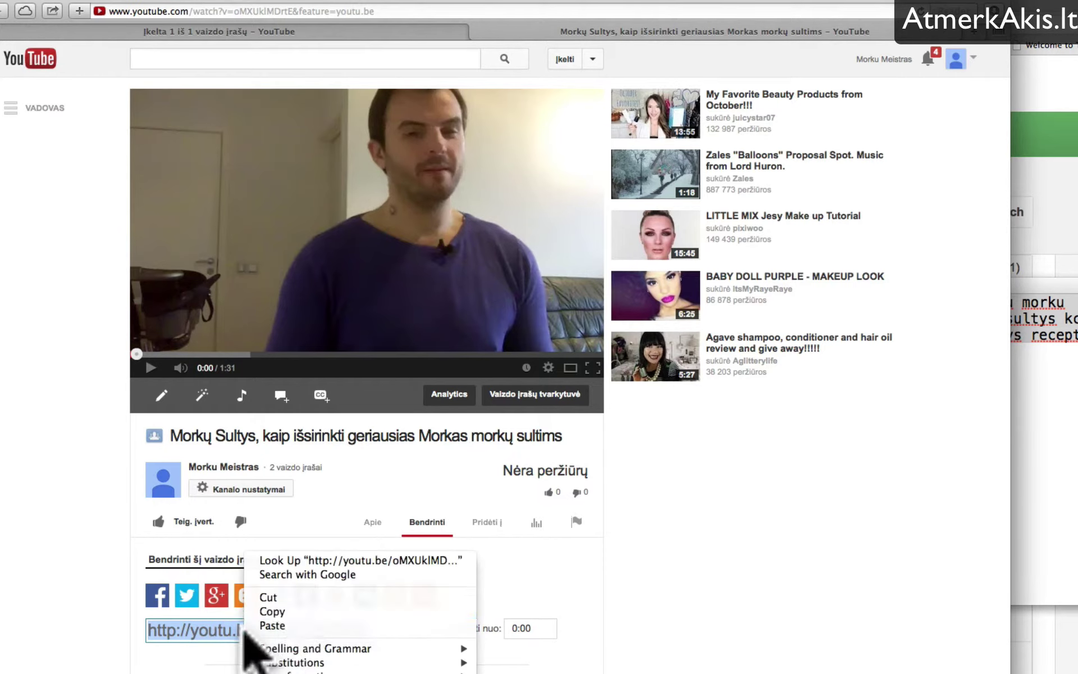
click(275, 611)
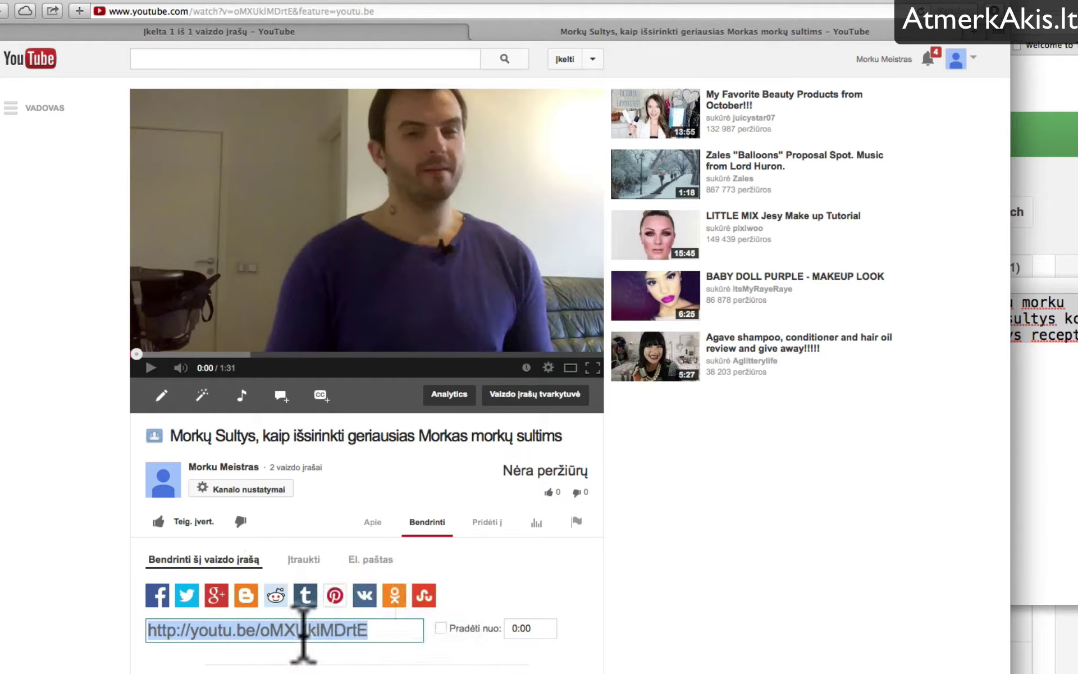
right_click(304, 634)
click(348, 612)
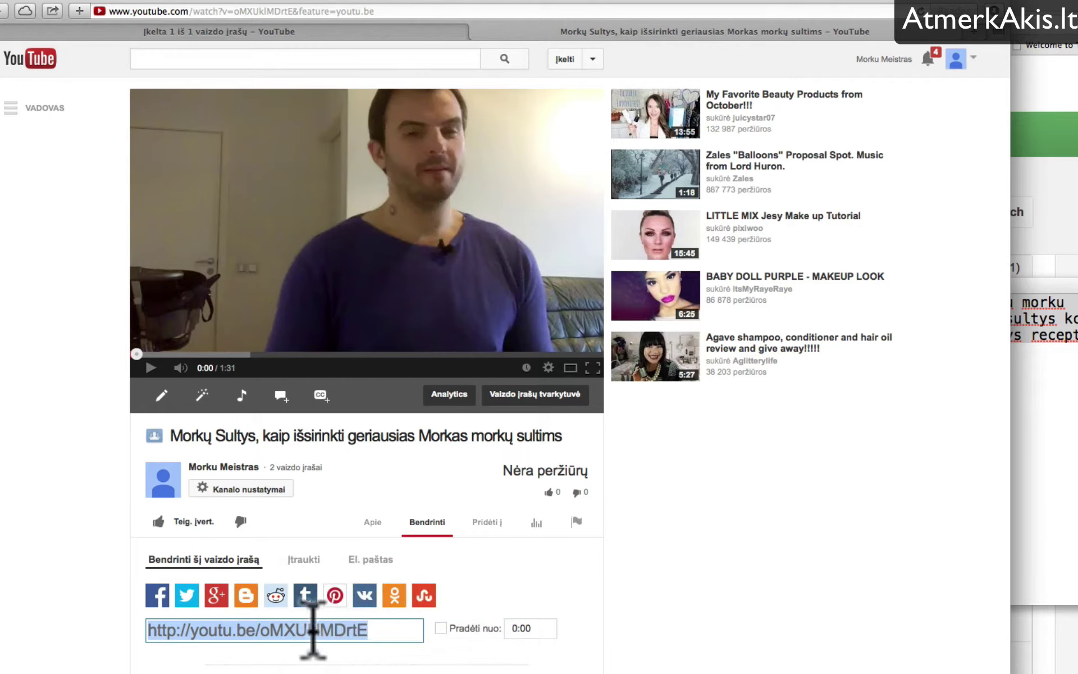
right_click(313, 629)
click(348, 614)
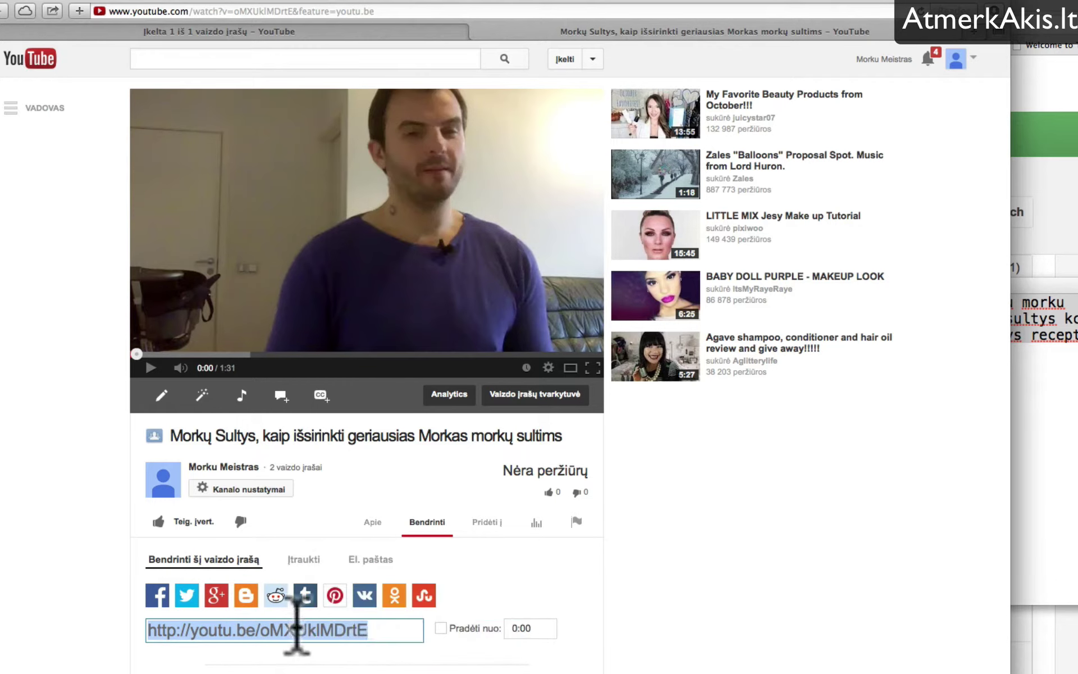
click(93, 656)
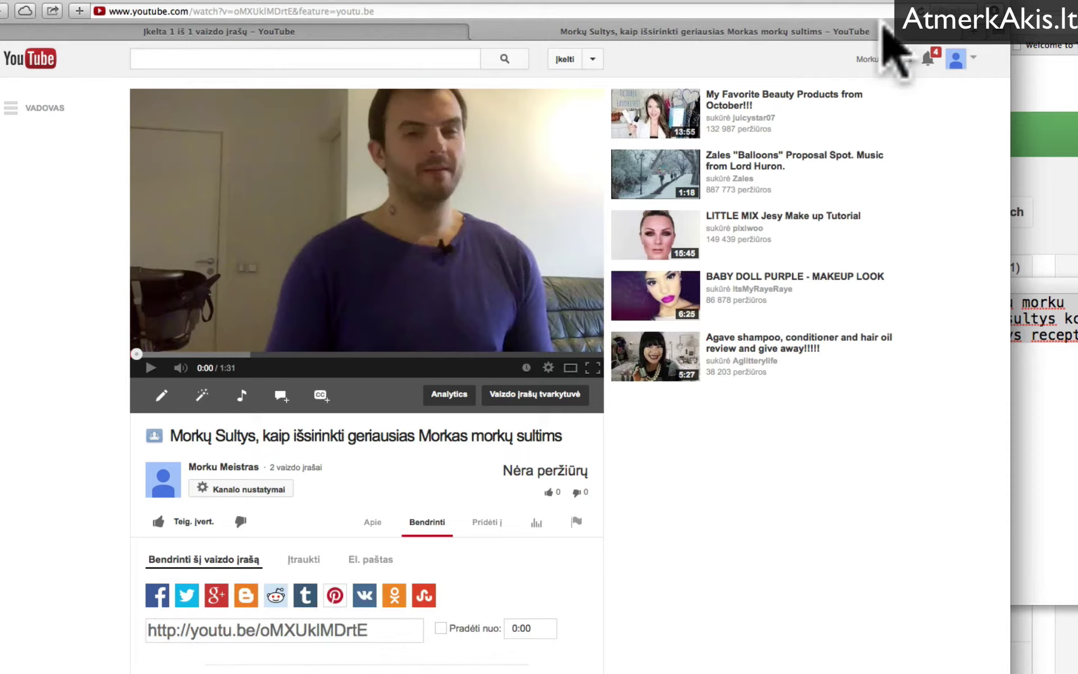
click(912, 1)
click(910, 21)
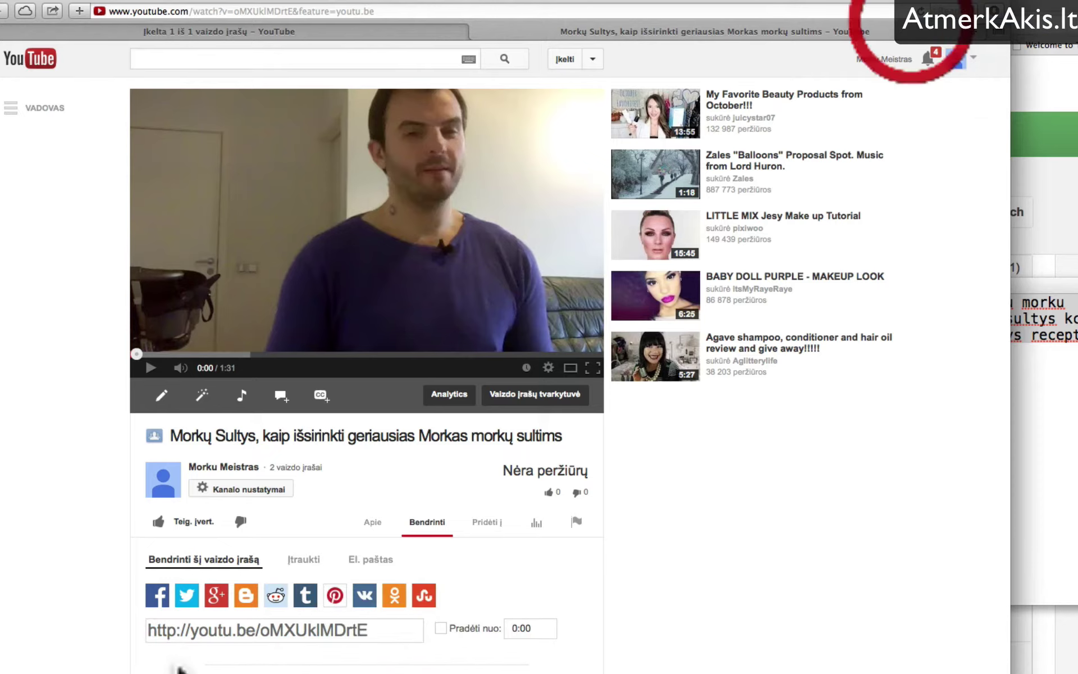
click(223, 630)
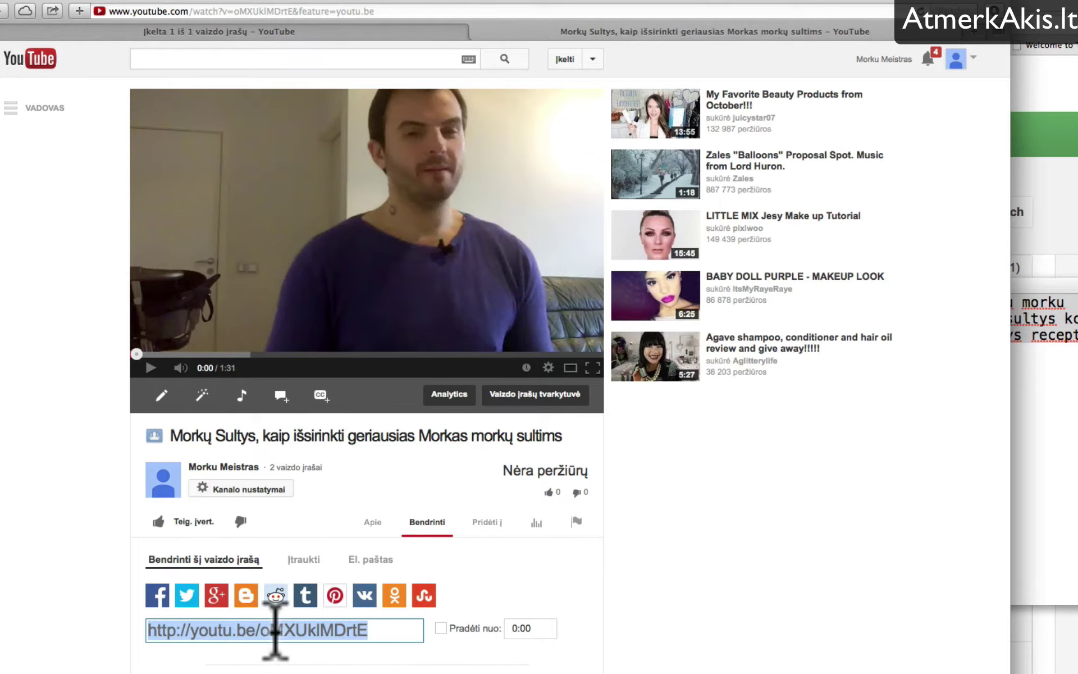
right_click(275, 630)
click(323, 611)
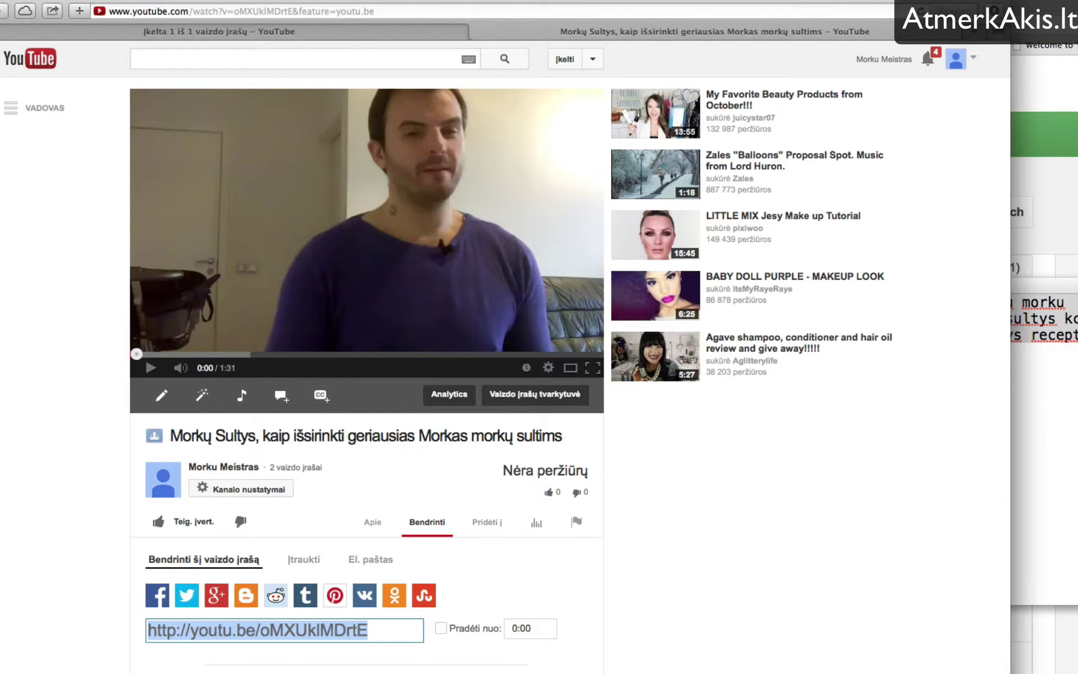
click(974, 423)
key(super+v)
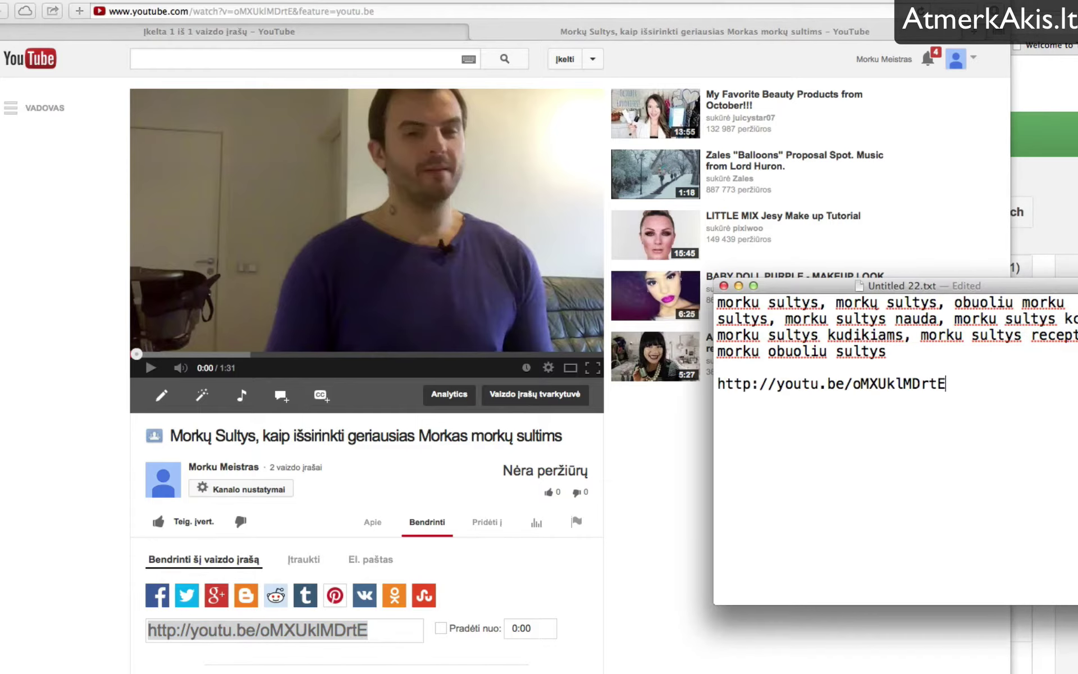
Open the WordPress dashboard at morkumeistras.lt/wp-admin in a new browser tab and go to the admin account's profile.
click(90, 438)
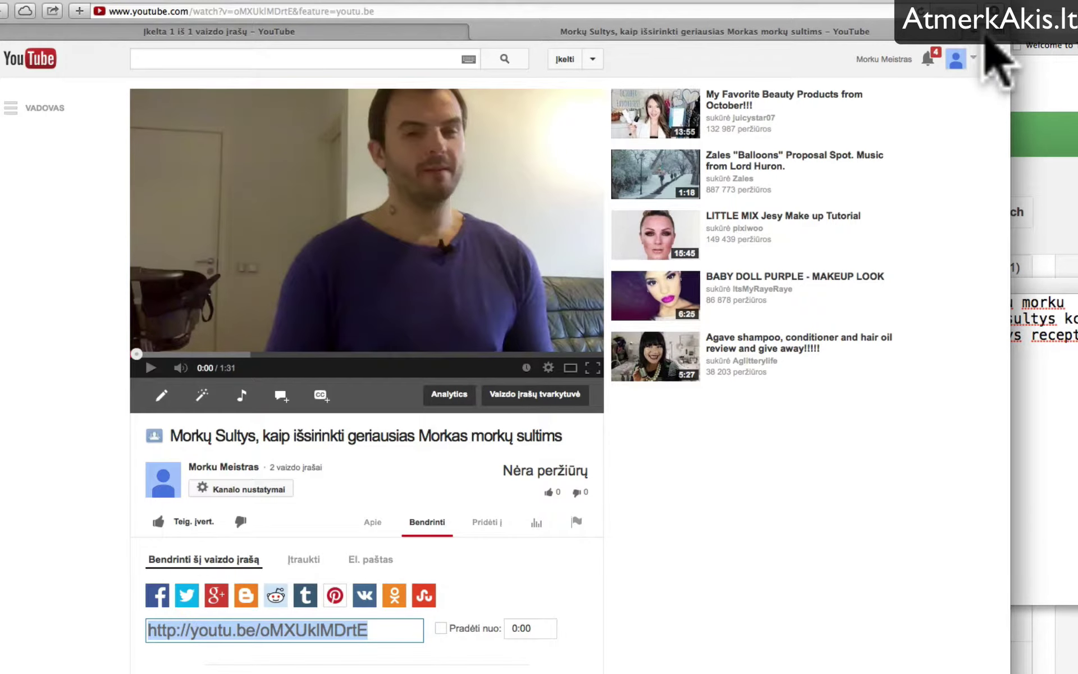
key(super+t)
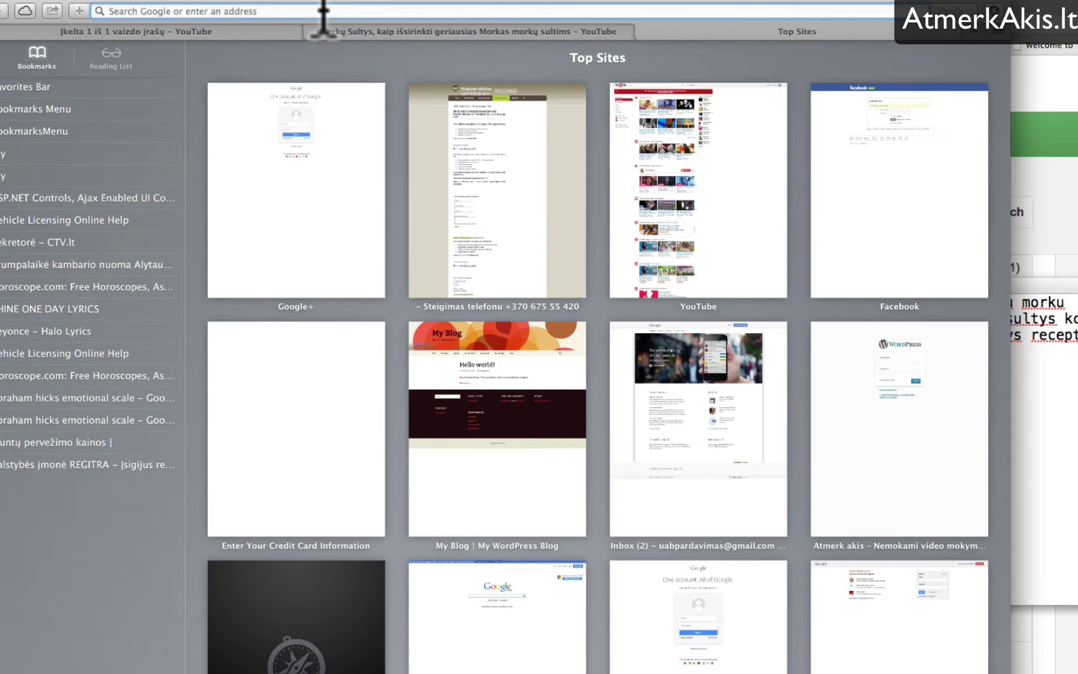
text(www)
text(m)
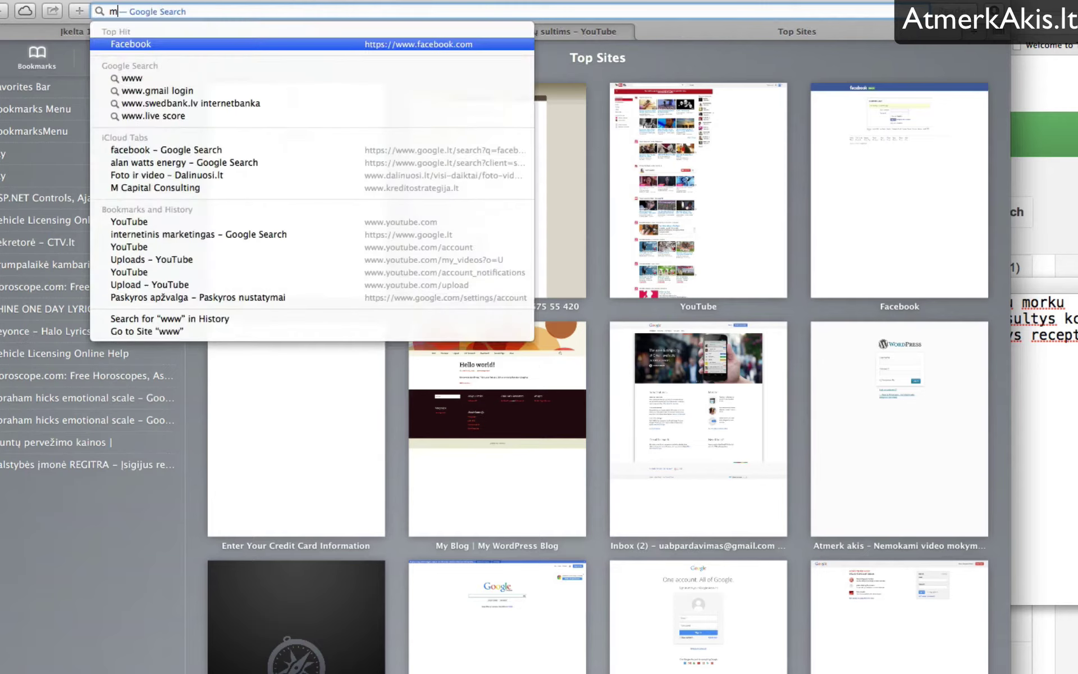
text(orkum)
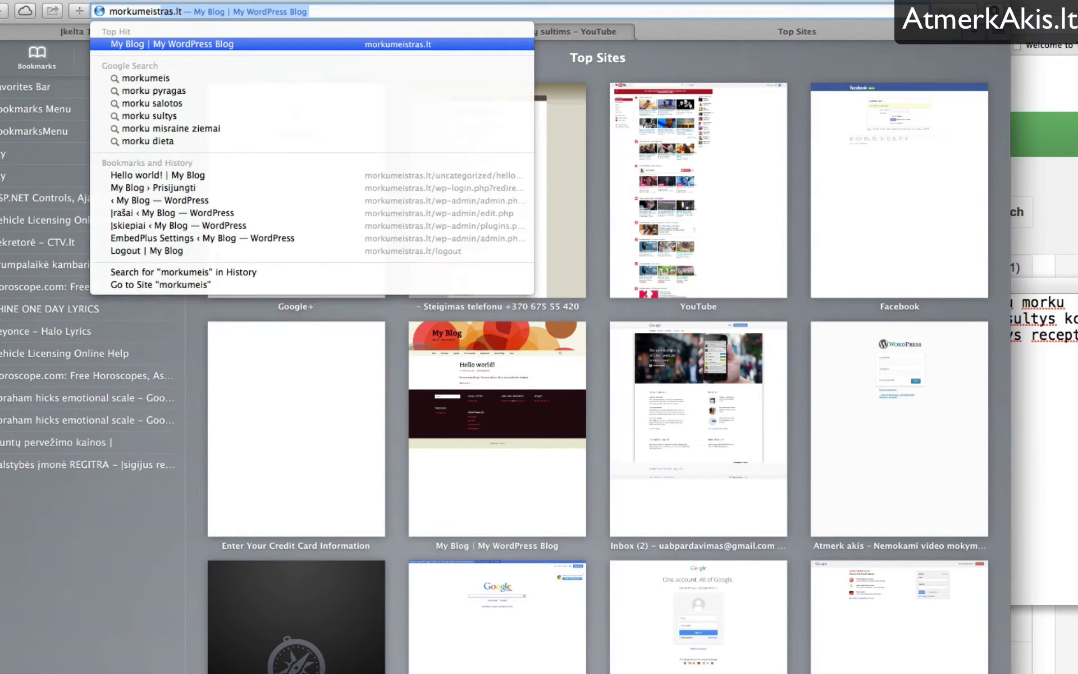
text(eistras.lt/w)
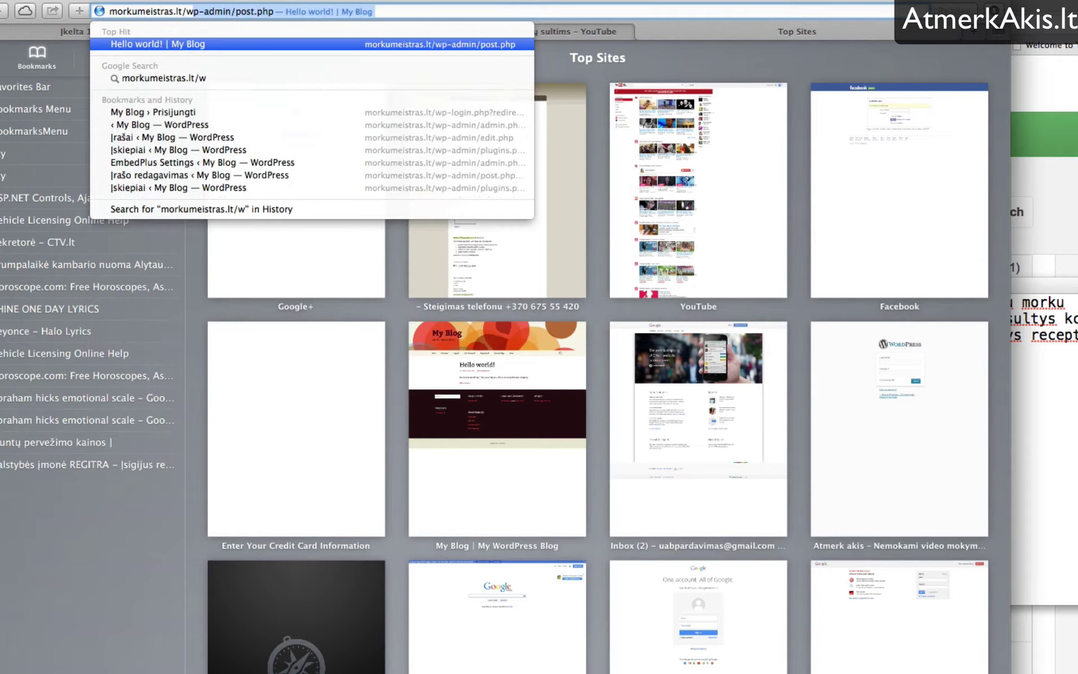
text(in)
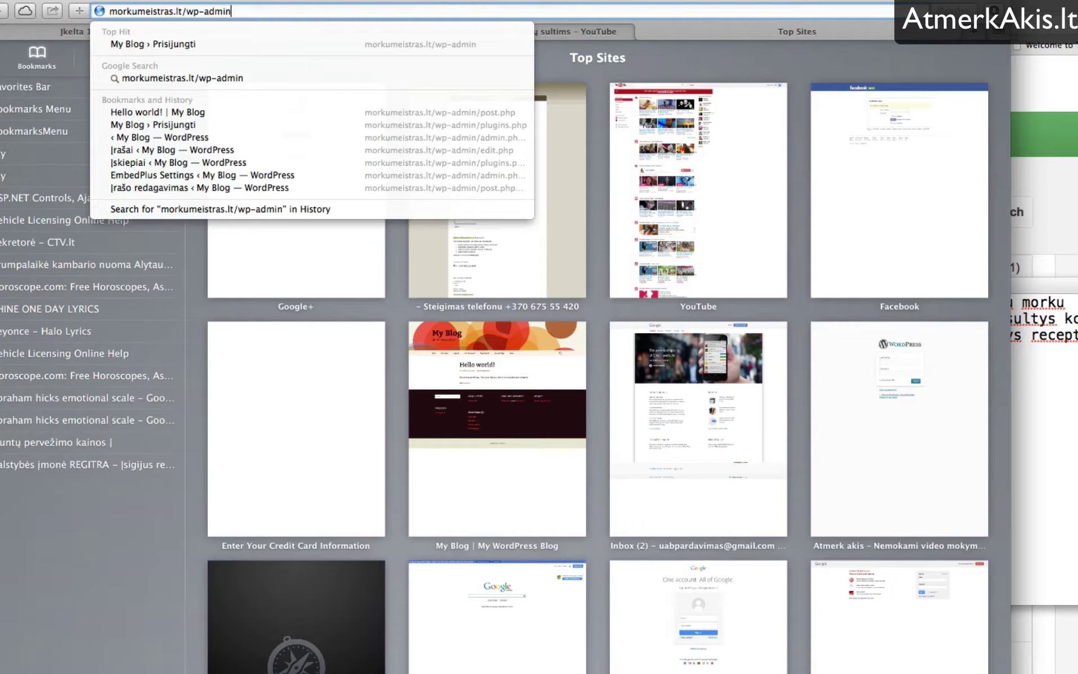
key(Return)
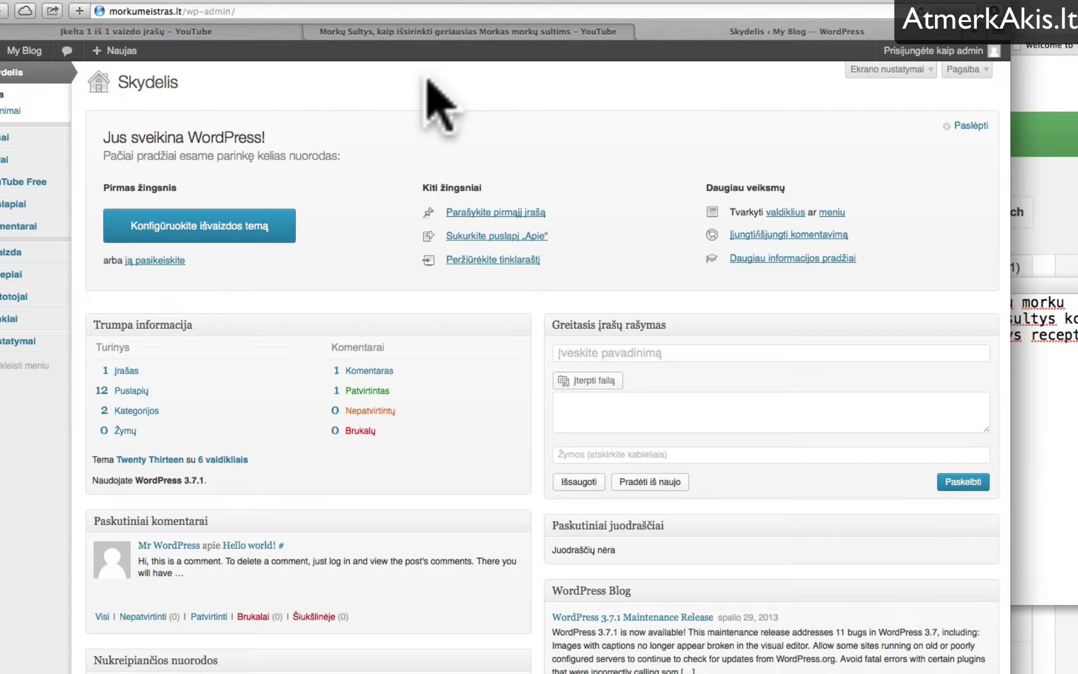
click(954, 52)
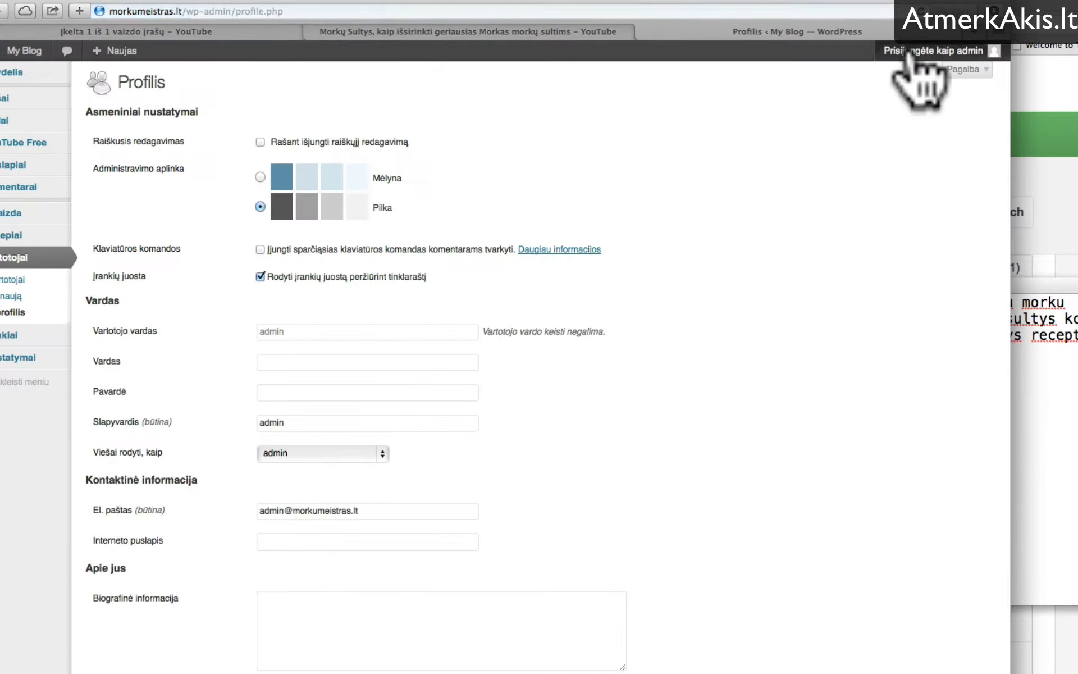
Log out of the WordPress admin account and load the plain login page at morkumeistras.lt/wp-login.php.
mouse_move(900, 55)
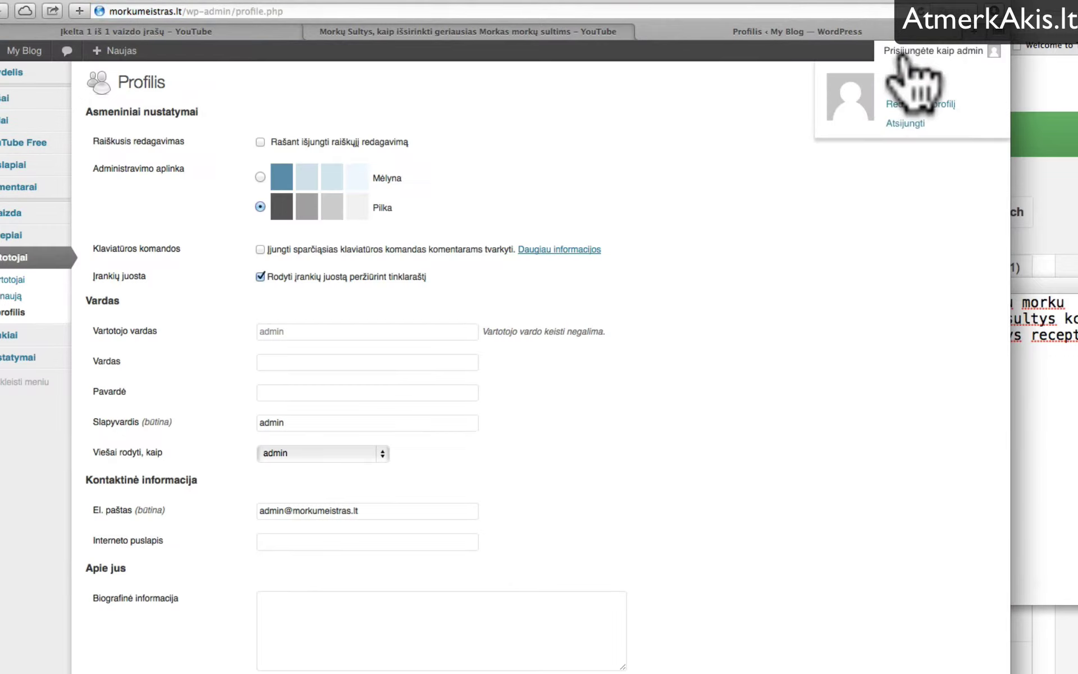
click(903, 125)
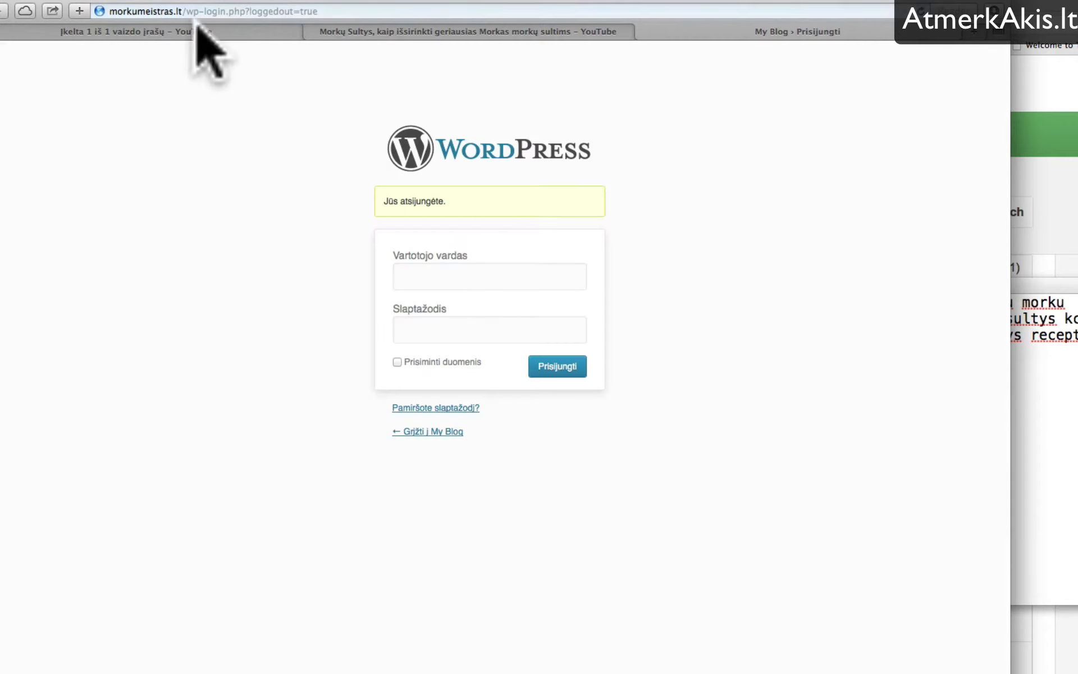
drag(249, 11, 549, 18)
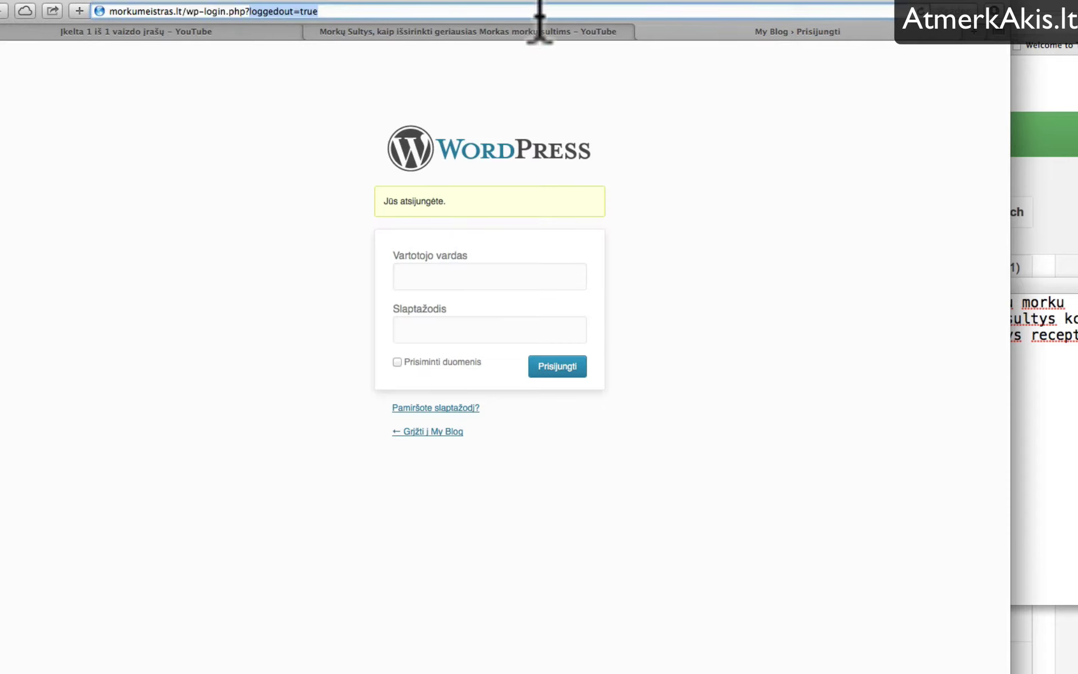
key(BackSpace)
key(Return)
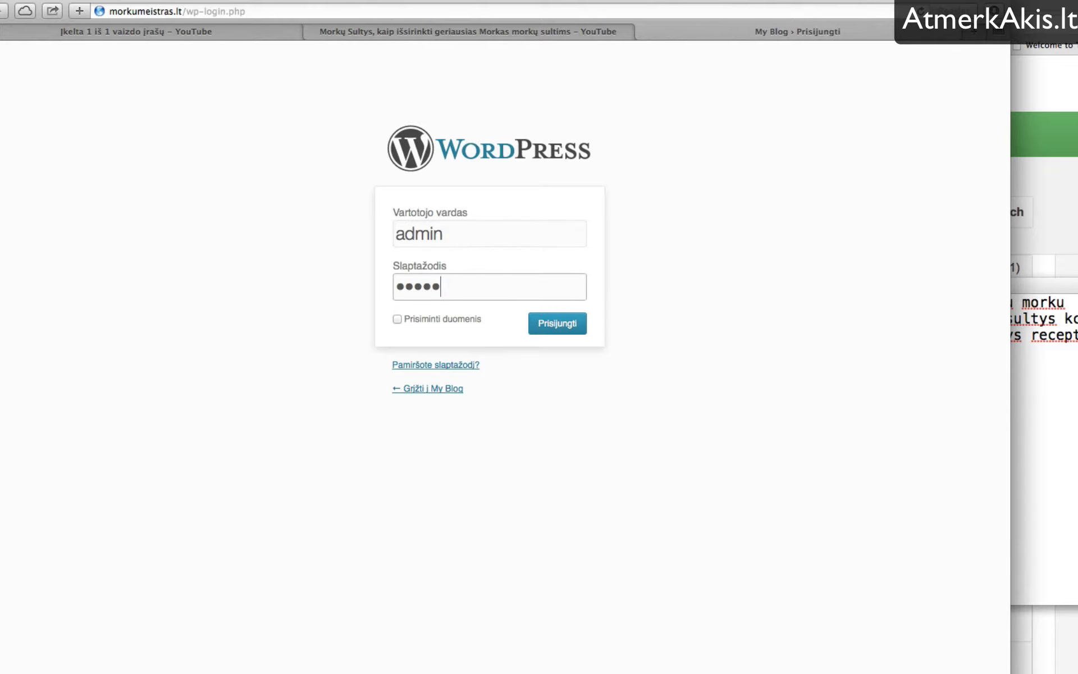
Log in to WordPress as admin with the account password and decline saving the password for now.
key(Return)
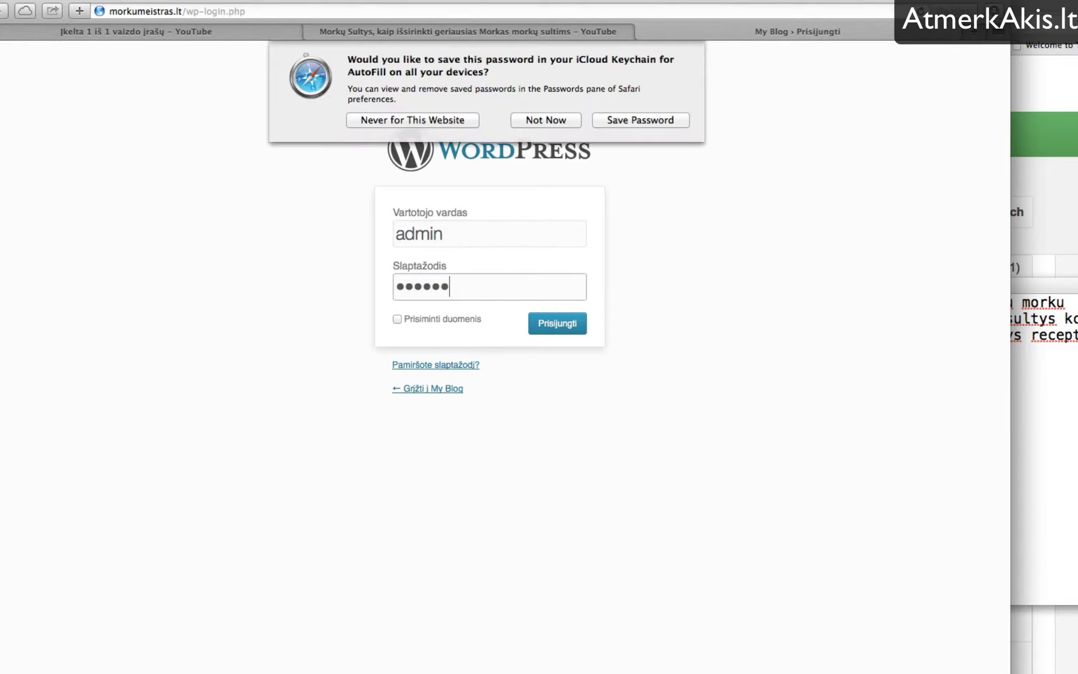
click(542, 120)
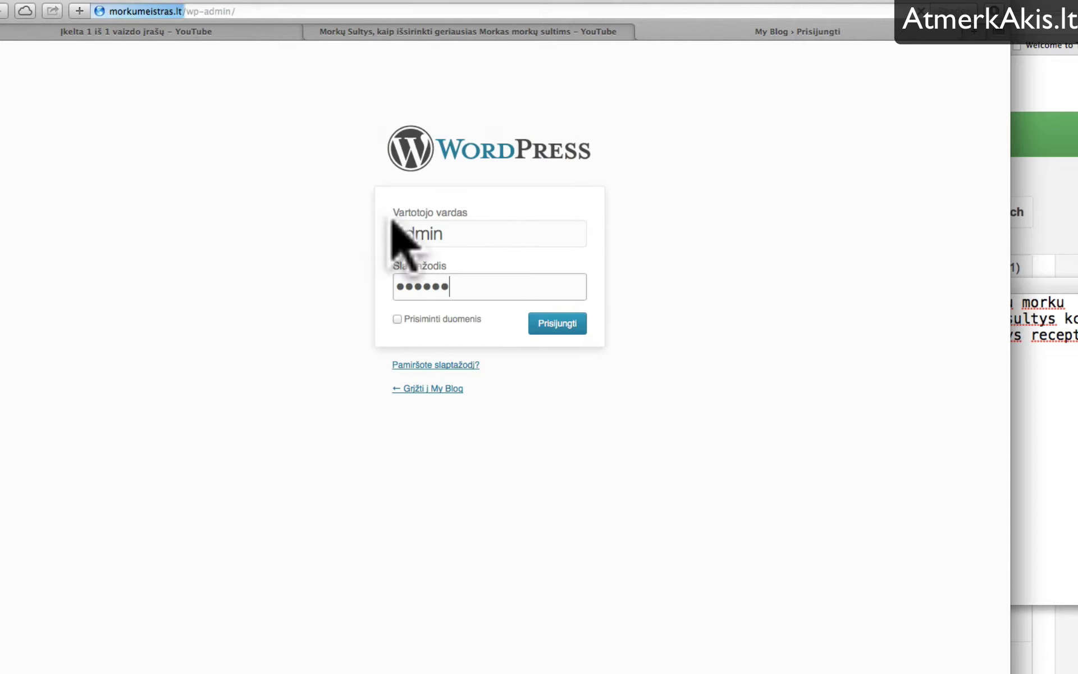
Look over the WordPress dashboard's overview sections and the options for posts (Įrašai) and pages (Puslapiai) at a larger page size.
scroll(158, 370, down, 4)
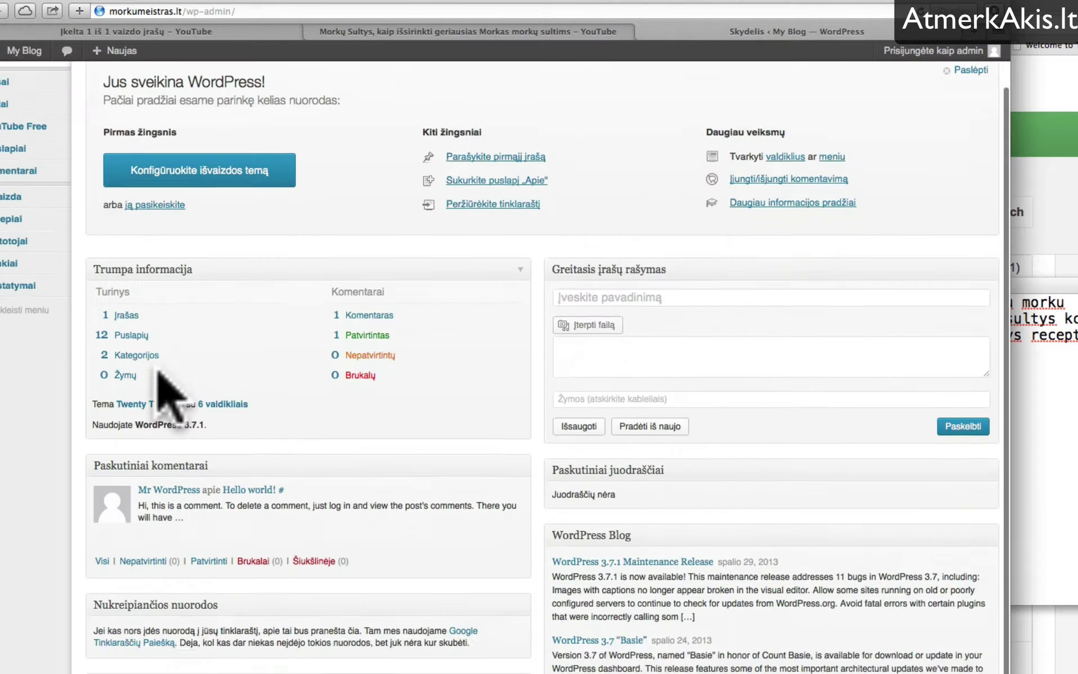
scroll(213, 368, up, 5)
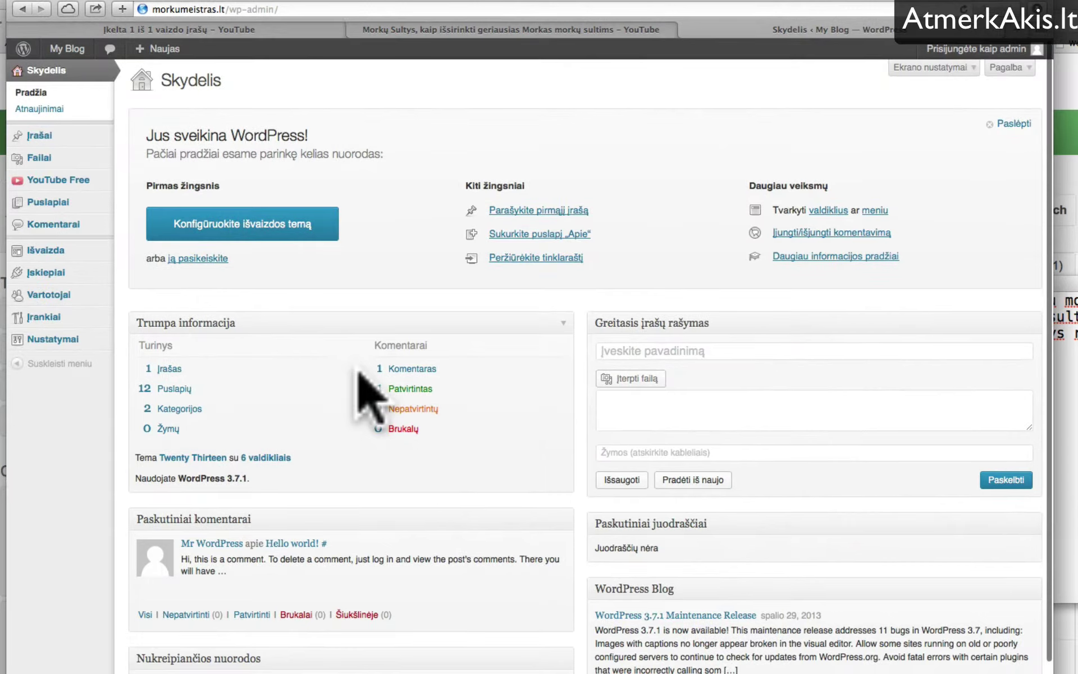
scroll(294, 375, down, 5)
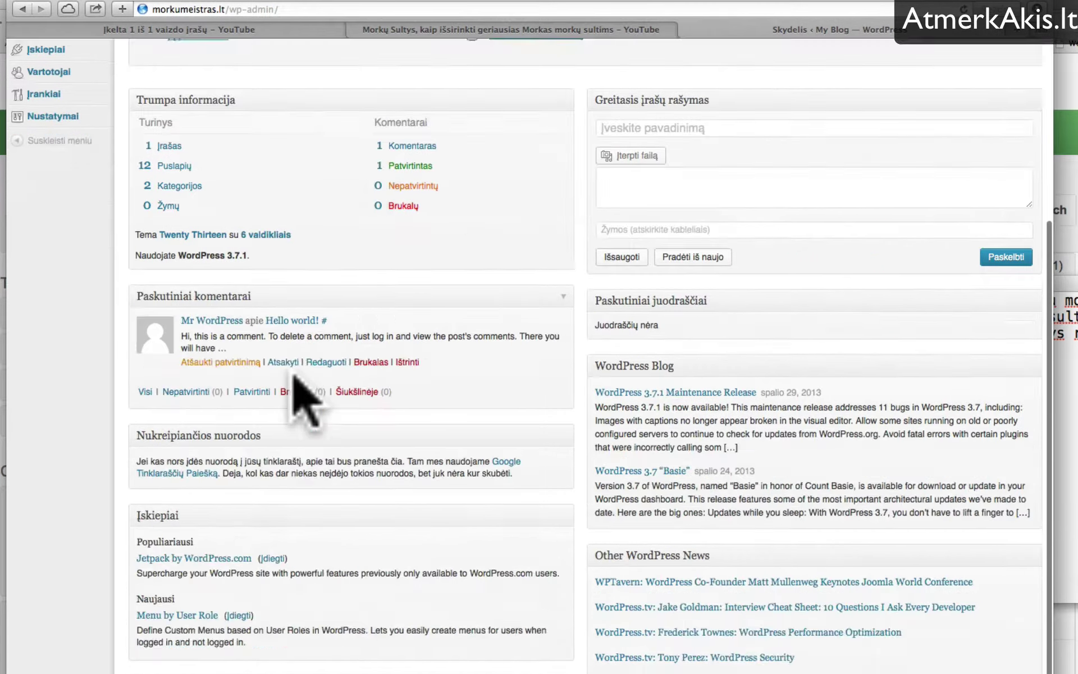
scroll(293, 376, up, 5)
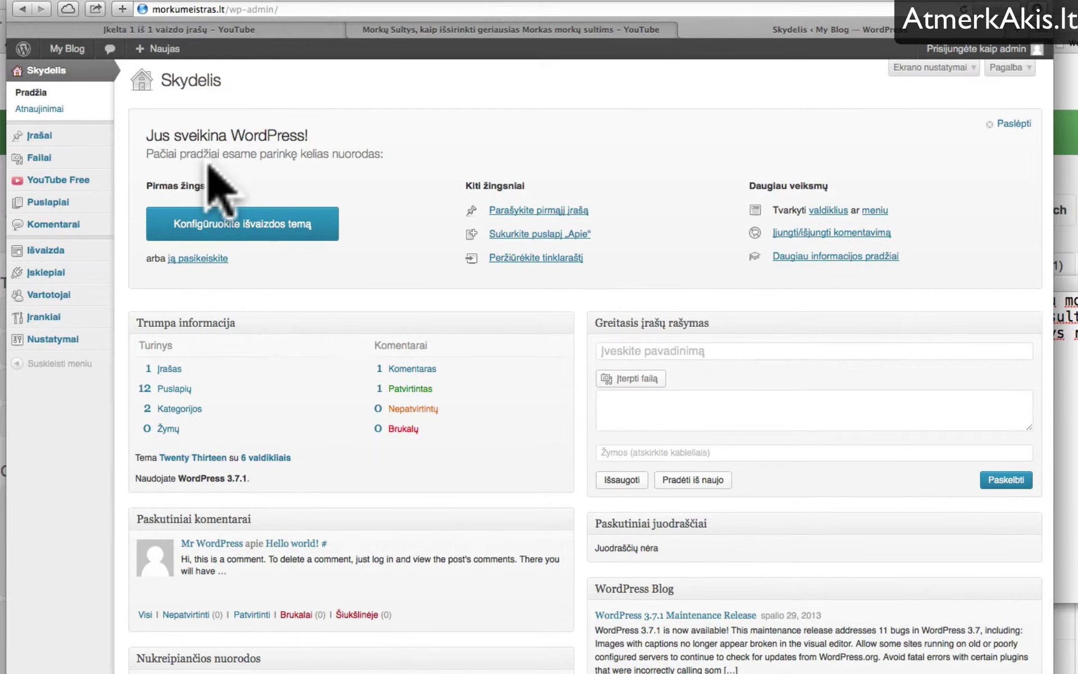
mouse_move(28, 137)
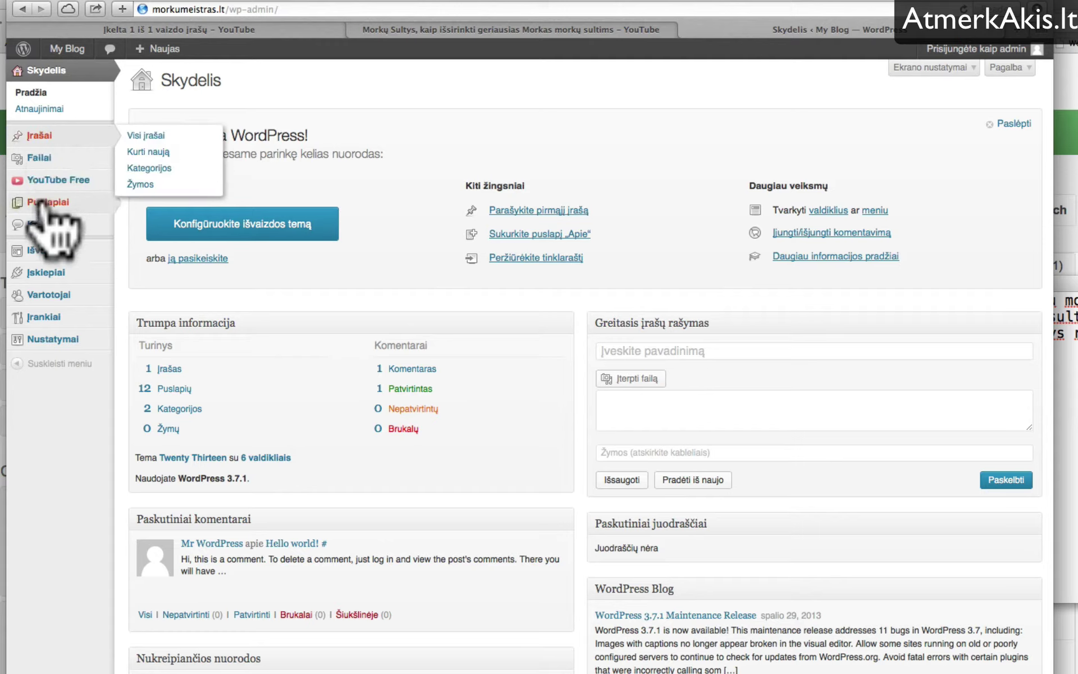
mouse_move(37, 206)
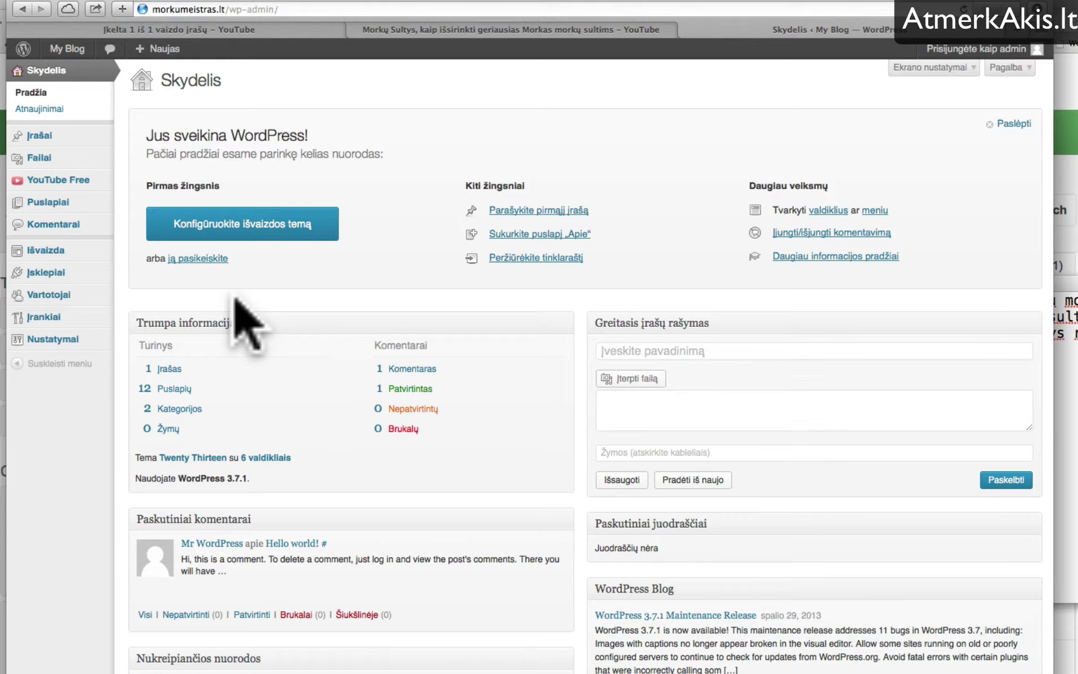
key(super+plus)
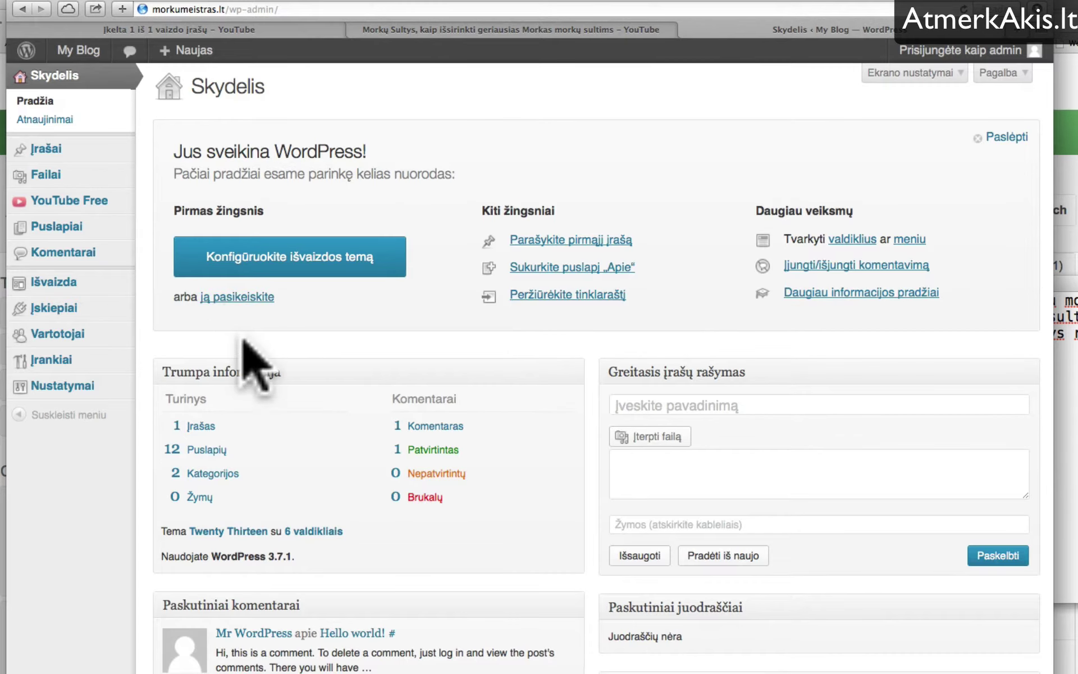
scroll(246, 342, down, 2)
scroll(253, 304, up, 2)
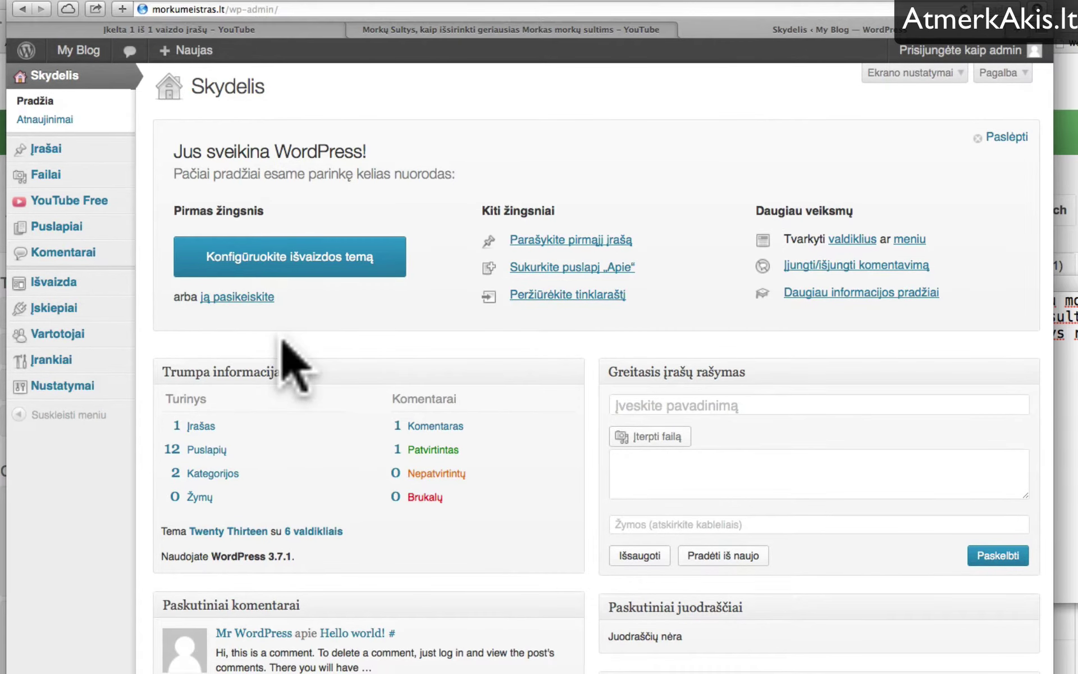
Show the site's installed plugins (Įskiepiai) and deactivate the YouTube plugin by EmbedPlus Team.
mouse_move(50, 360)
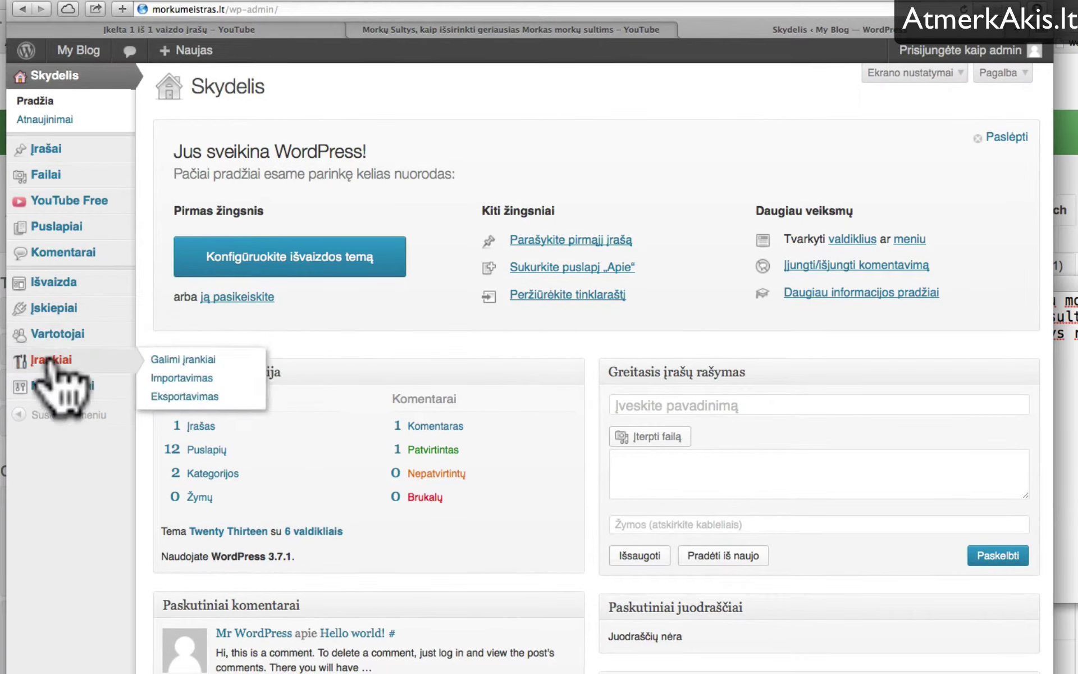
click(56, 309)
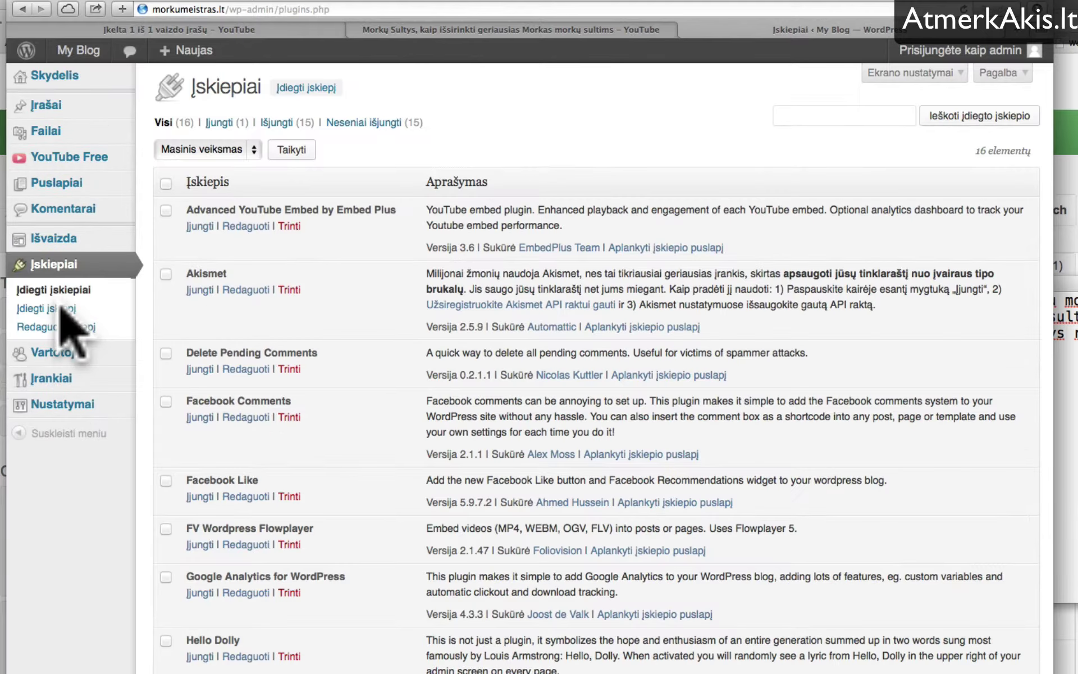
scroll(179, 317, down, 10)
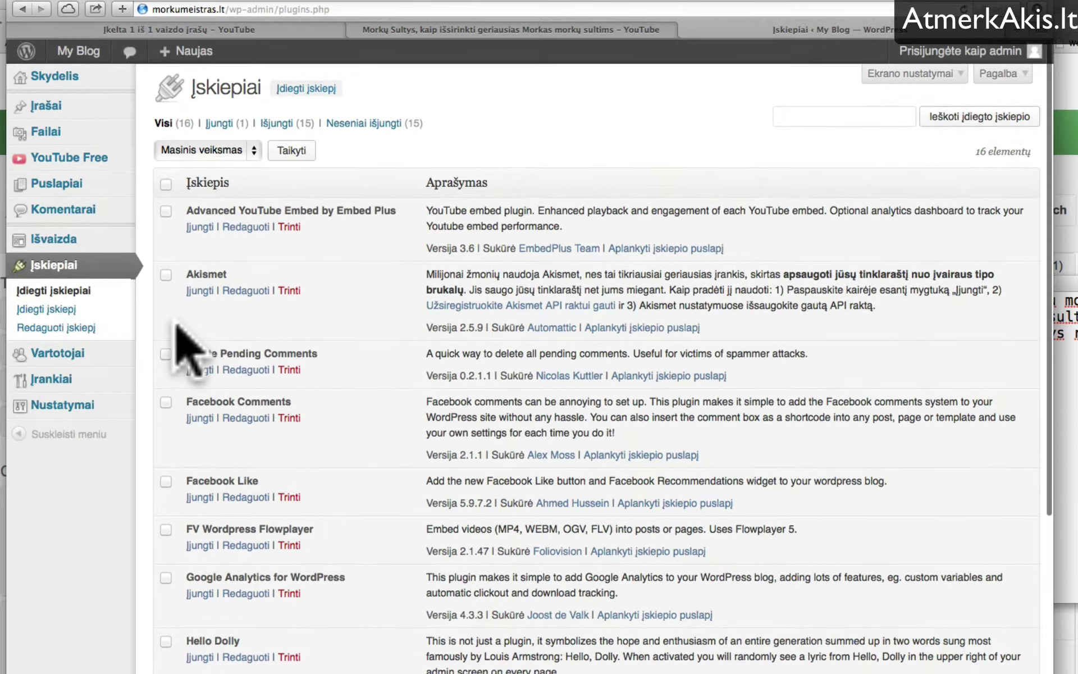
scroll(175, 337, down, 10)
click(200, 651)
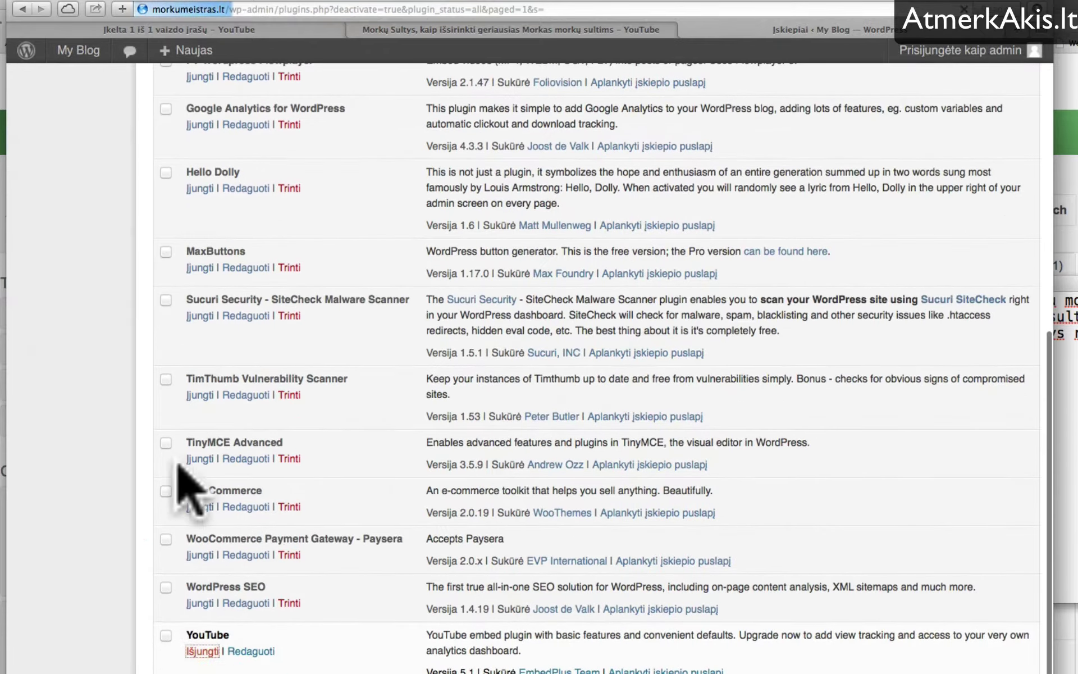
Locate the basic YouTube plugin, version 5.1, in the refreshed plugin list and activate it again.
scroll(145, 396, down, 10)
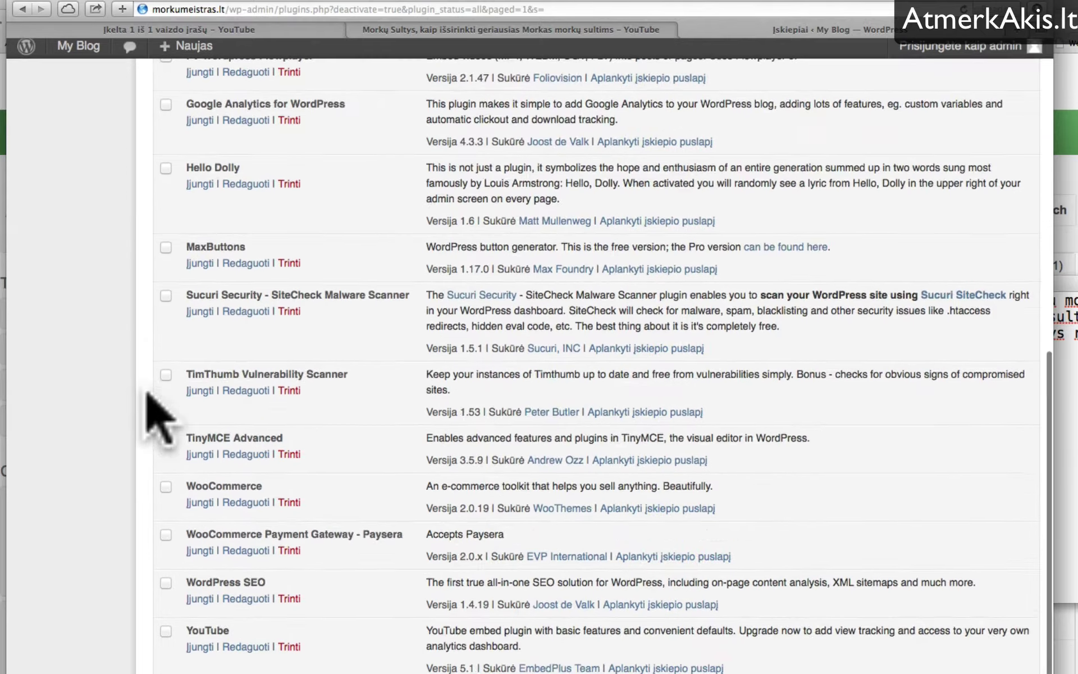
drag(192, 634, 472, 638)
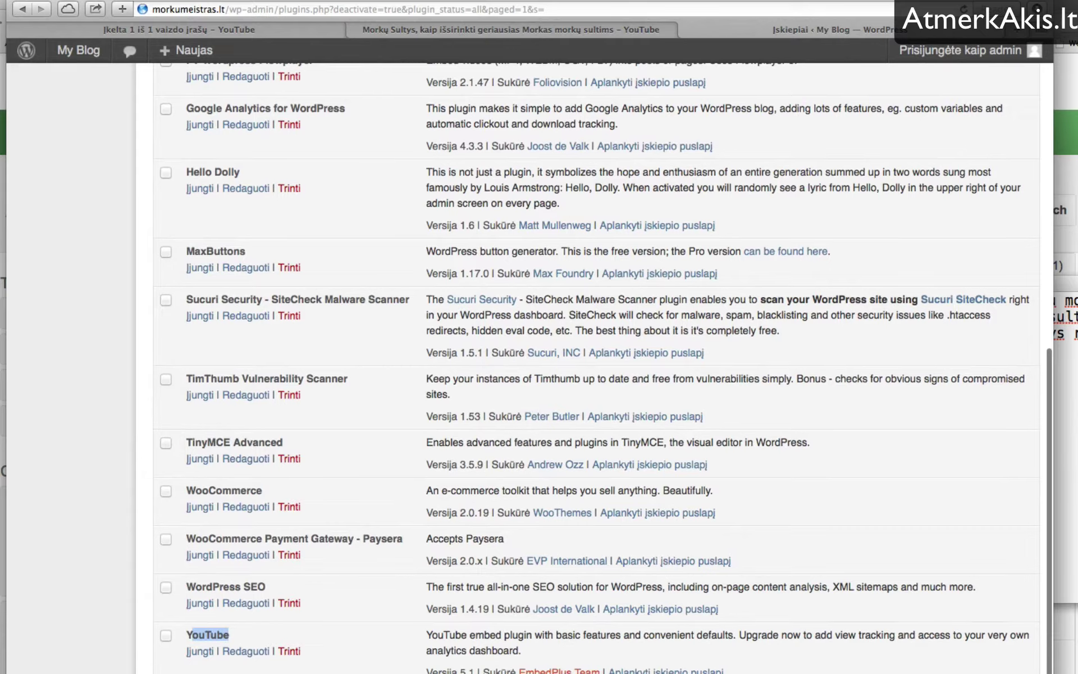
key(super+r)
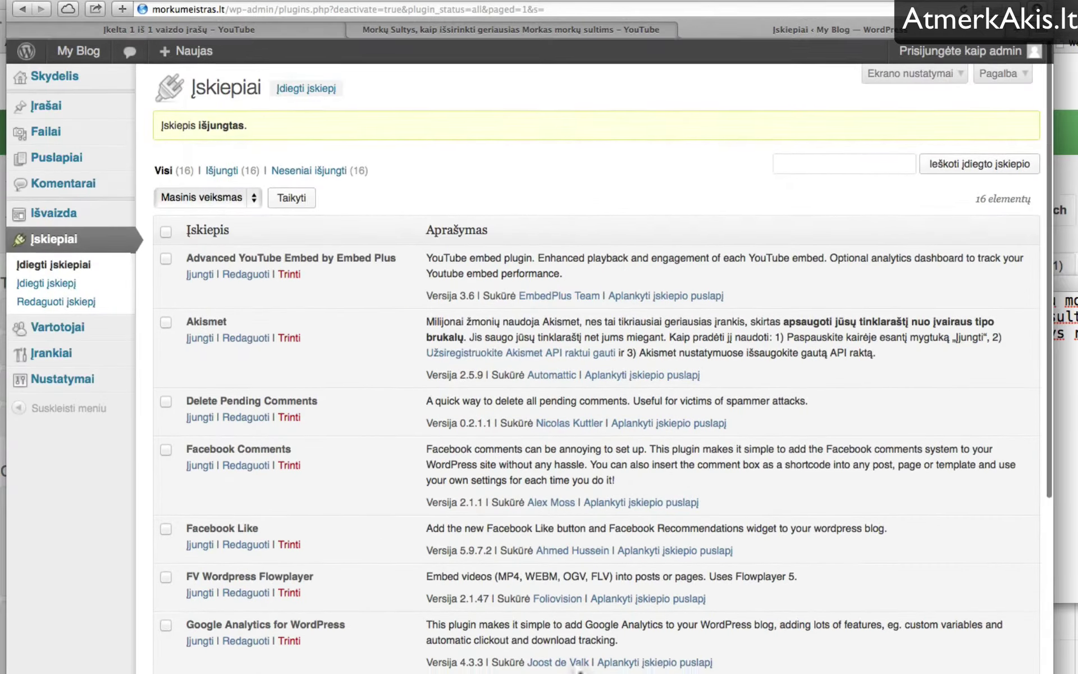
scroll(579, 670, down, 10)
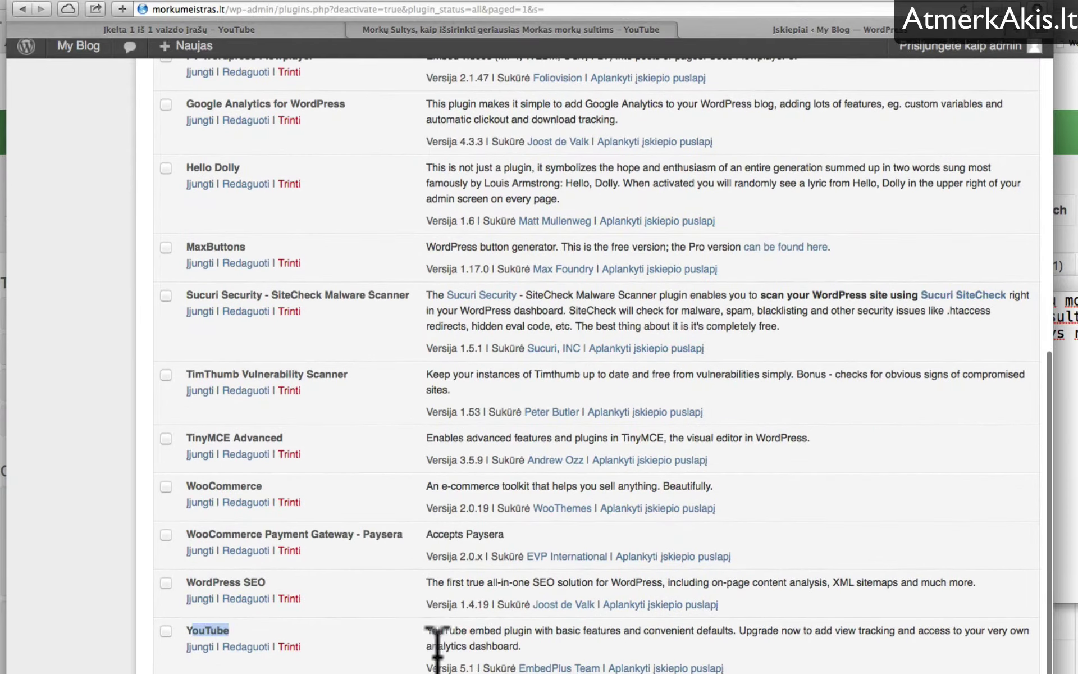
click(310, 618)
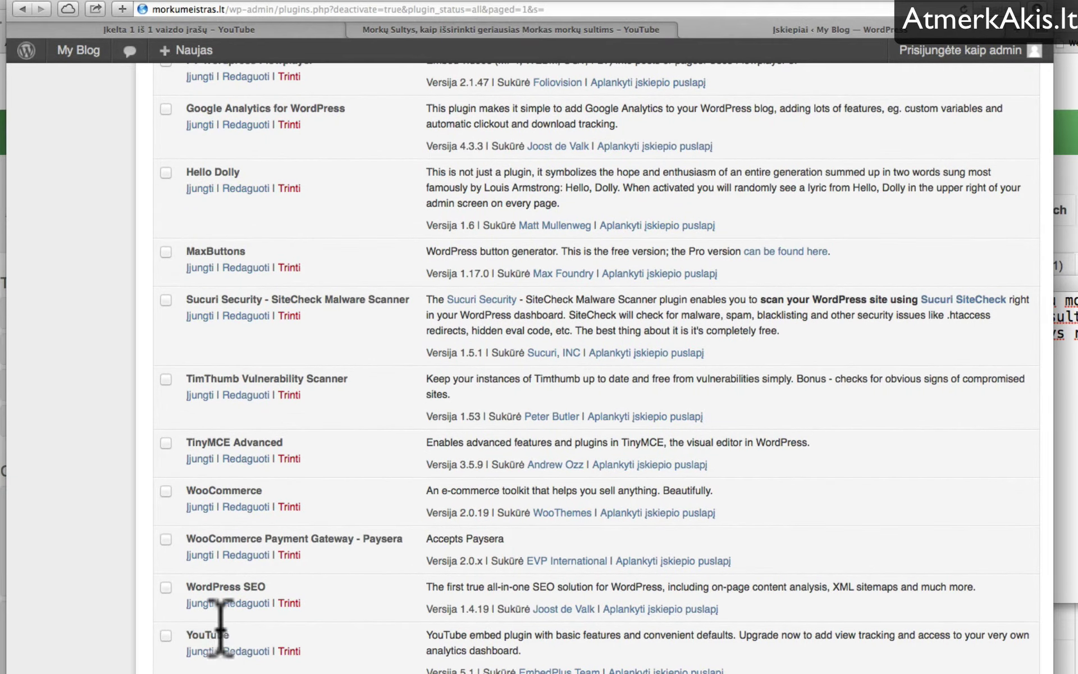
drag(225, 624, 186, 634)
click(157, 671)
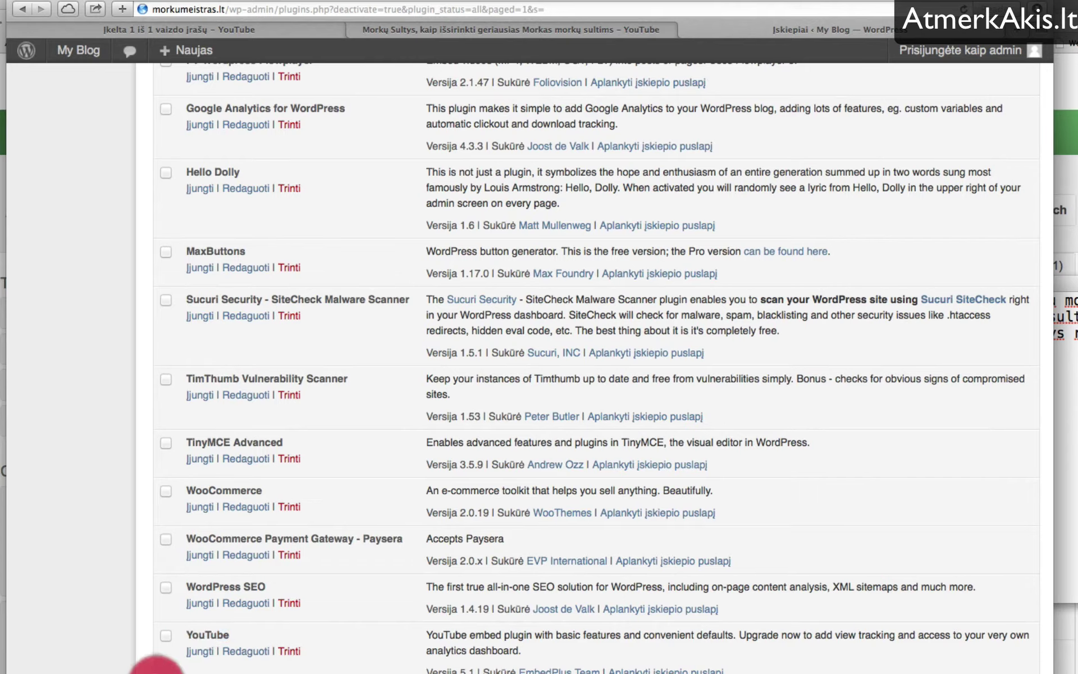
click(202, 652)
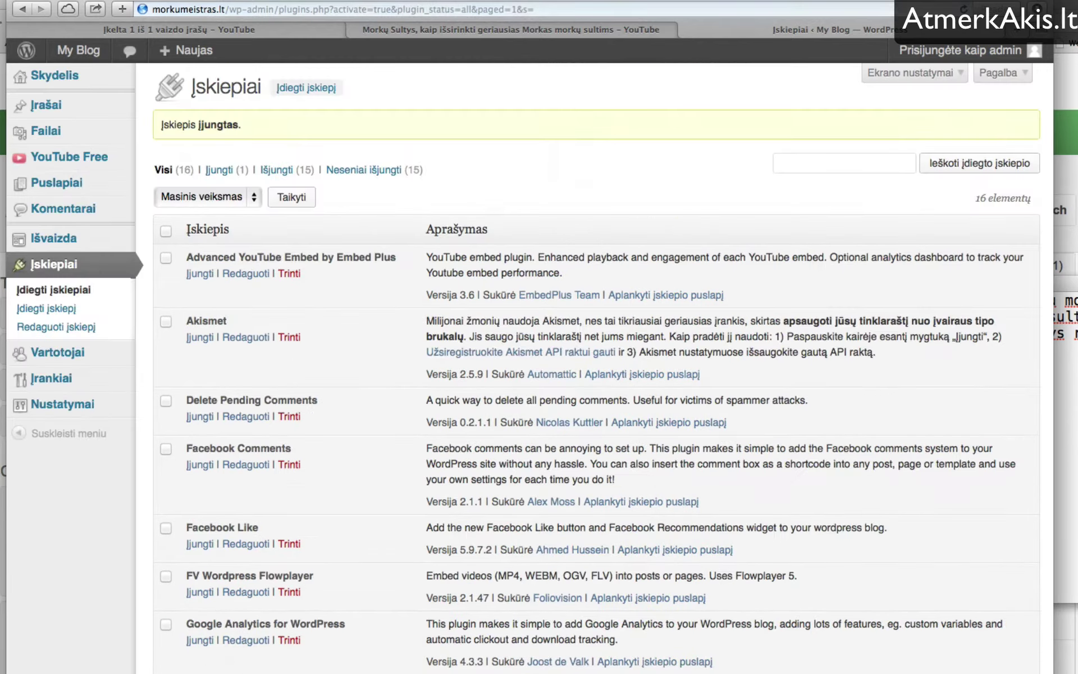
Activate the WordPress SEO plugin by Joost de Valk.
scroll(241, 657, down, 10)
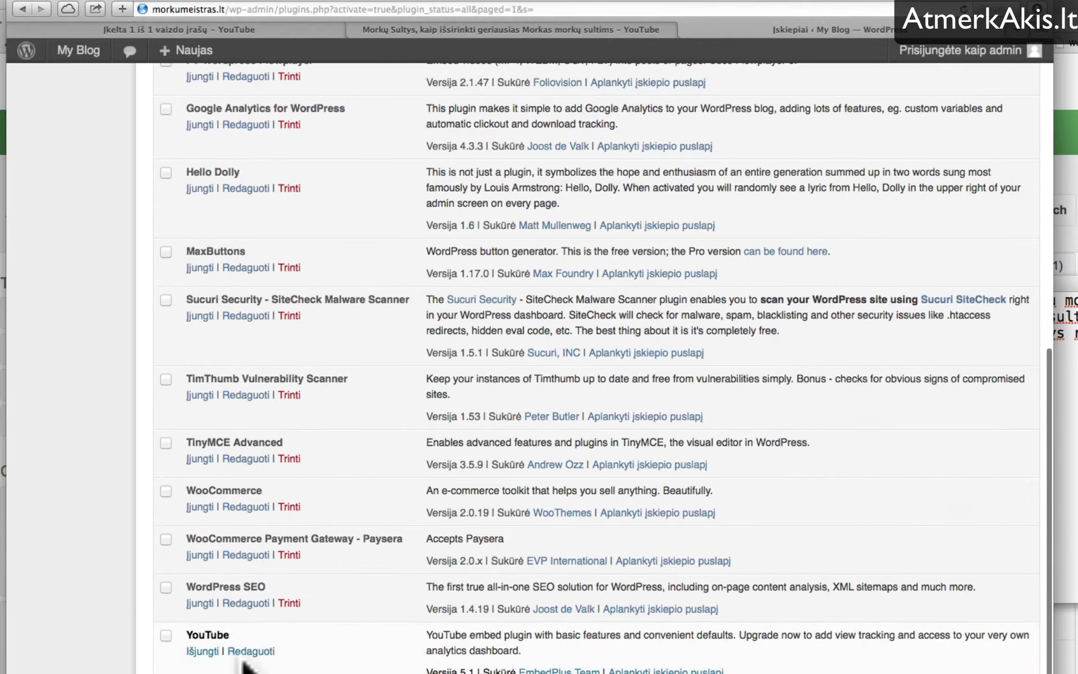
scroll(244, 651, up, 9)
scroll(244, 651, up, 1)
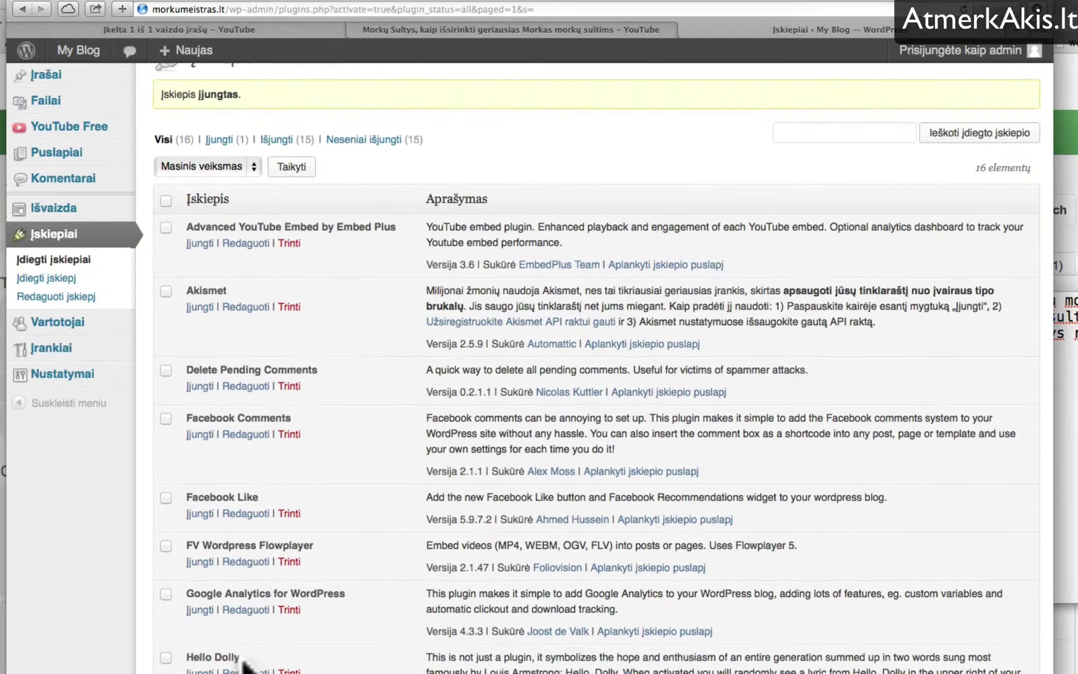
scroll(243, 664, down, 8)
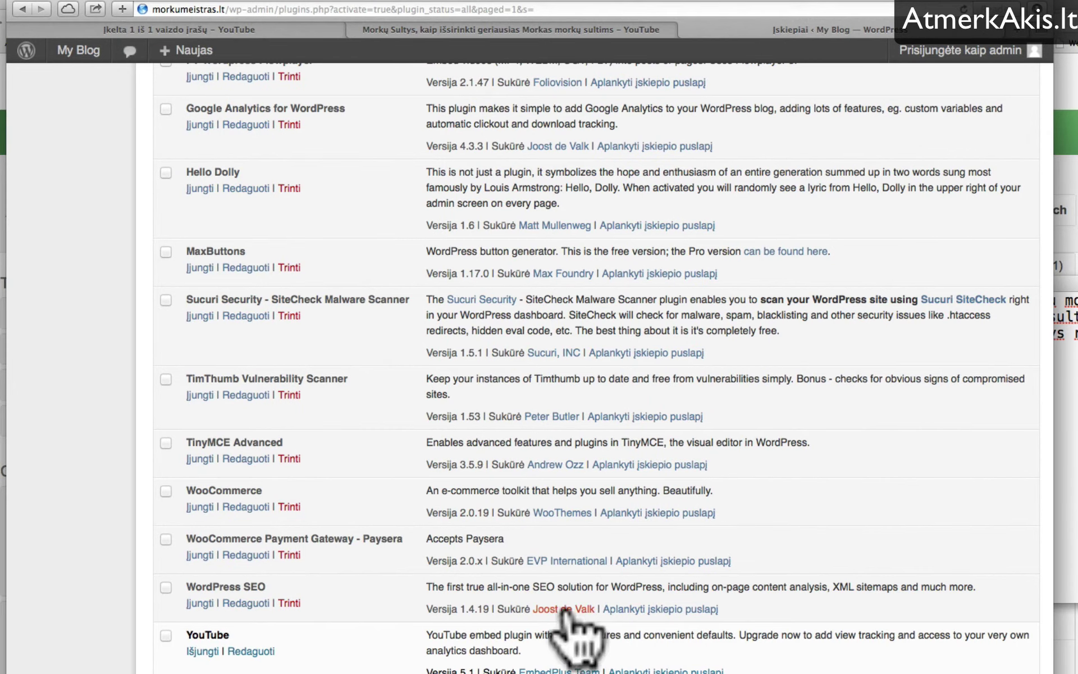
drag(189, 585, 244, 588)
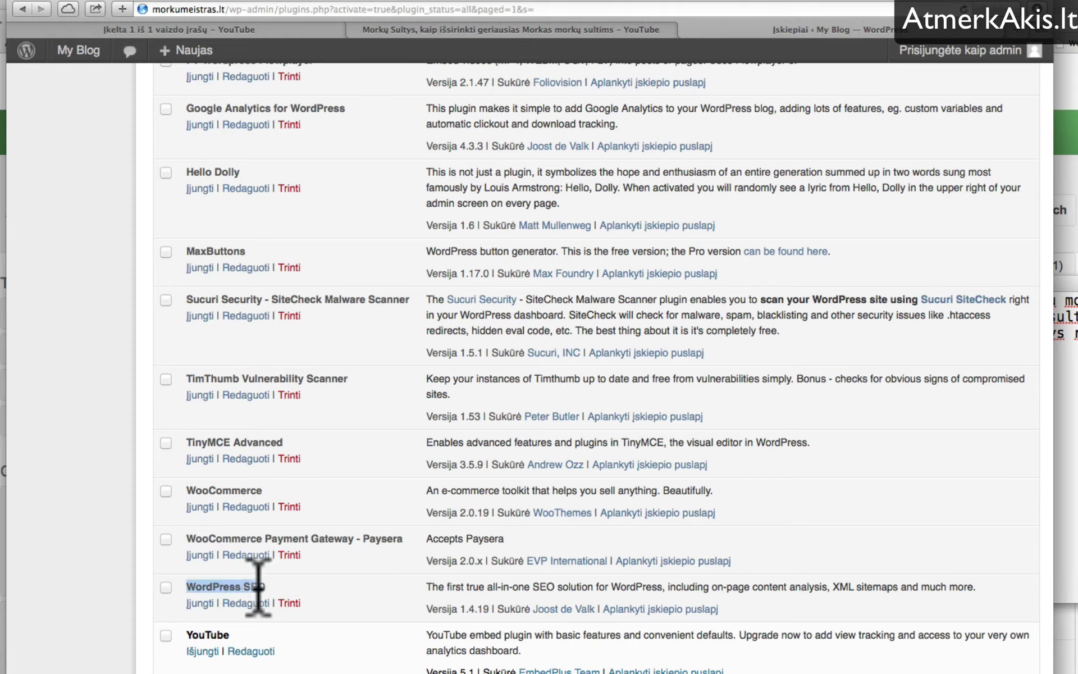
click(199, 603)
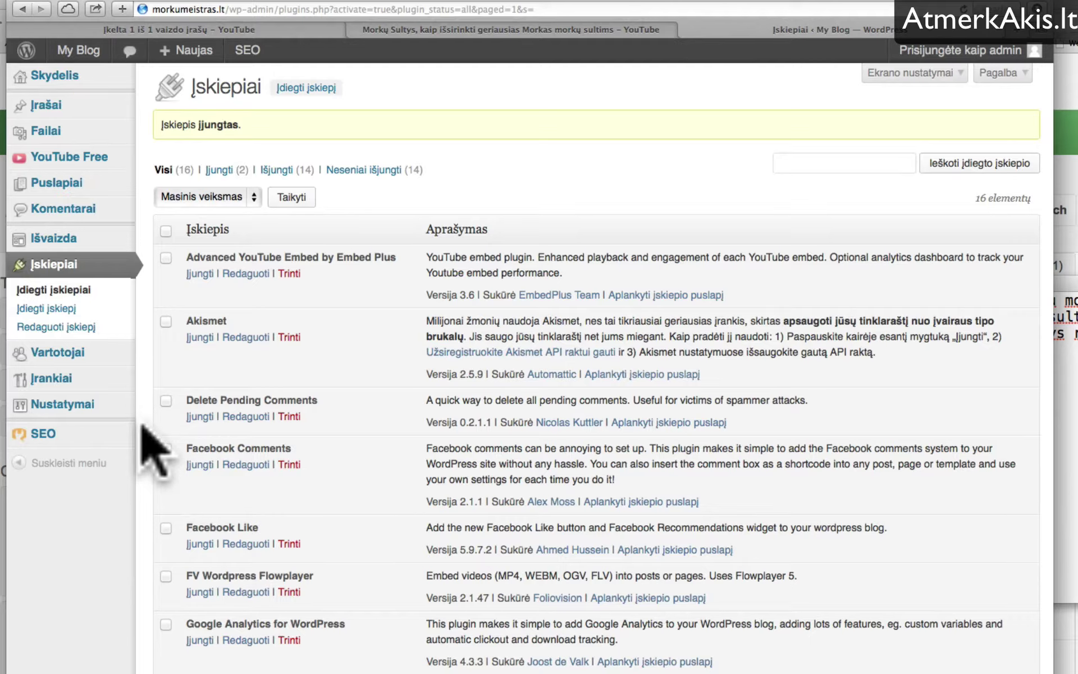
click(143, 374)
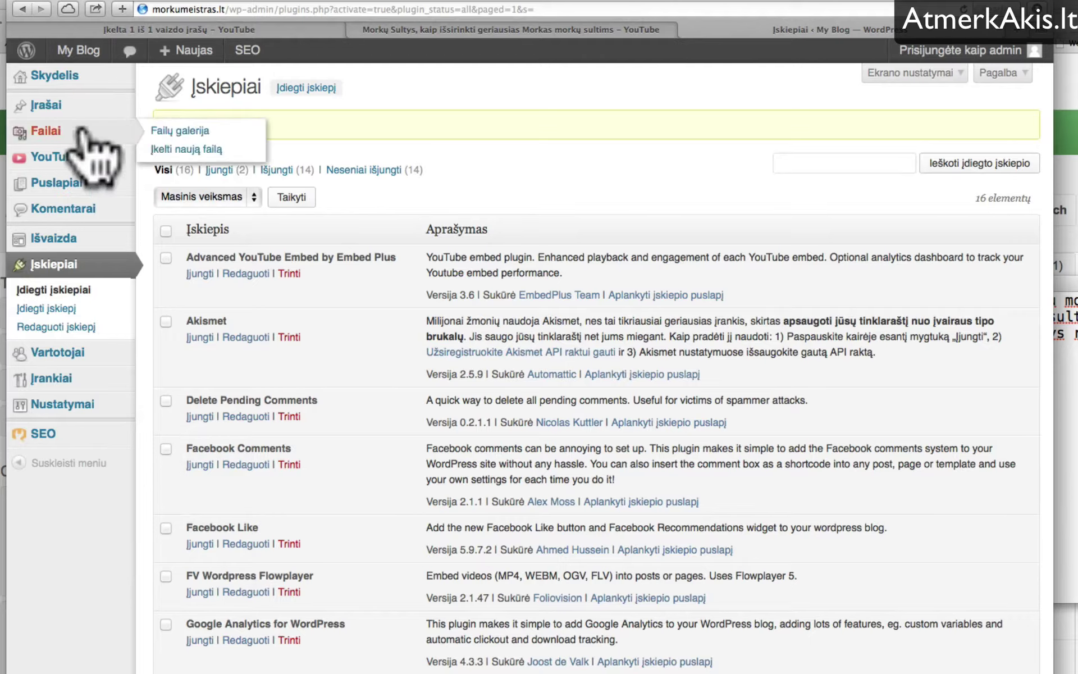
Move the sample post "Hello world!" to the trash and start a new blog post.
click(49, 104)
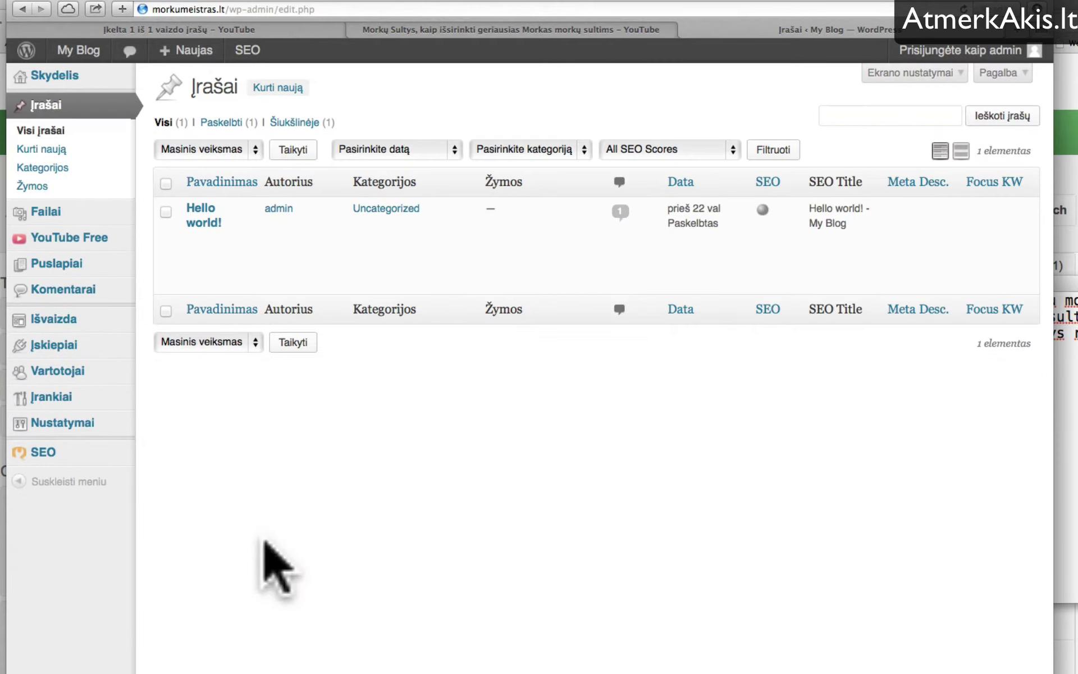
mouse_move(219, 248)
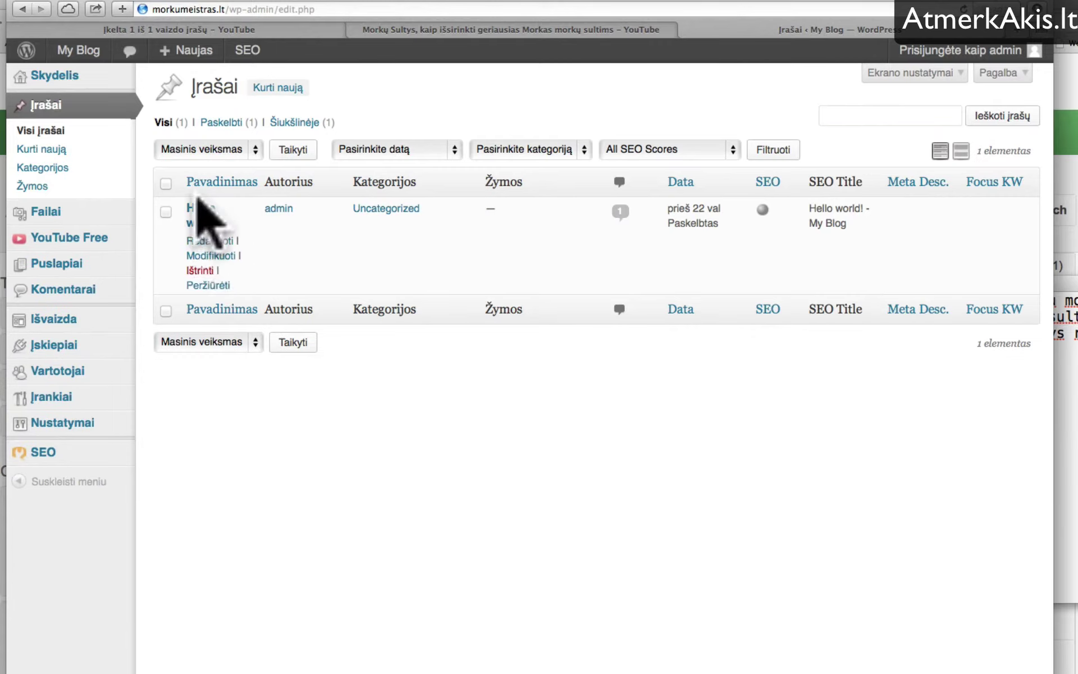
click(195, 271)
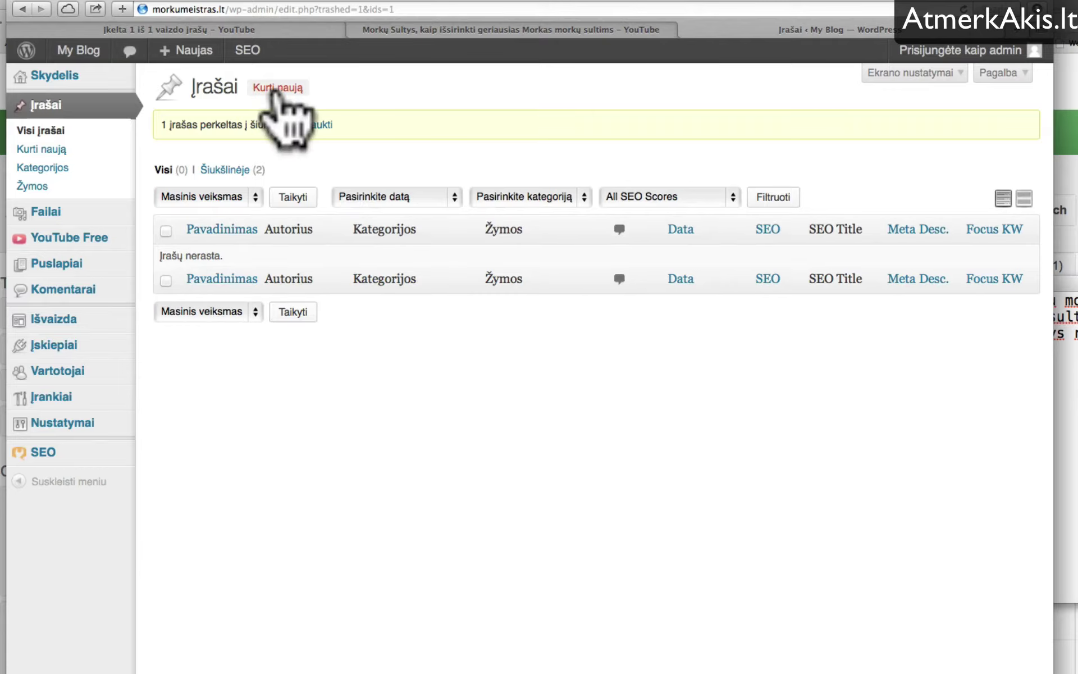
click(275, 88)
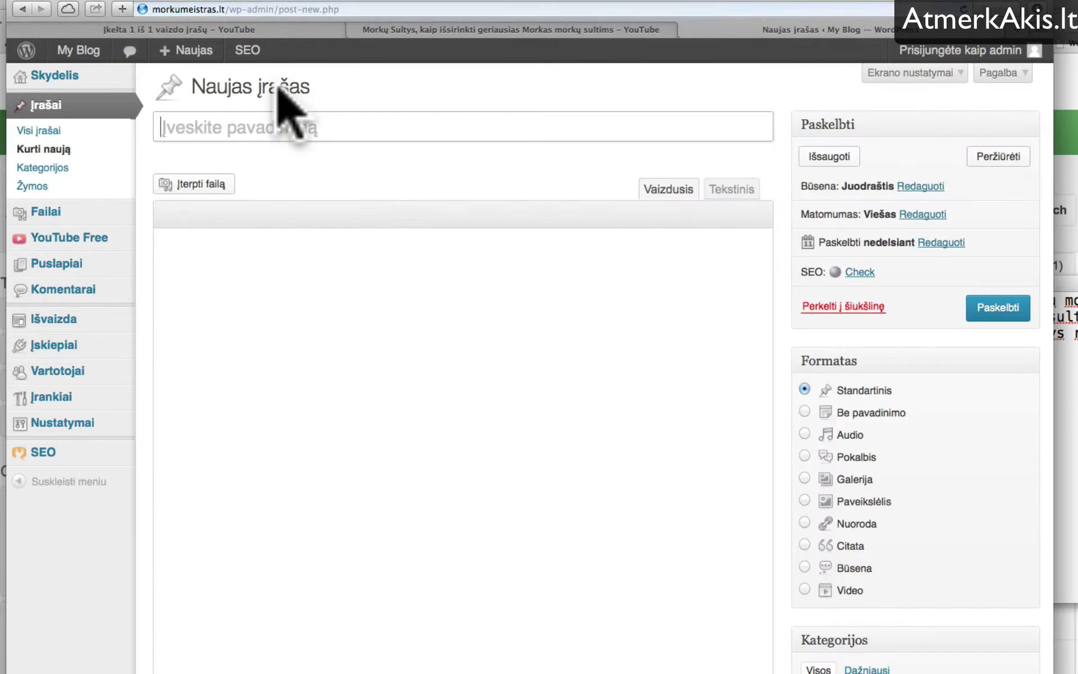
Title the new post "Morkų Sultys, kokias morkas rinktis spaudžiant morkų sultis" and move on to its body so the draft is saved.
scroll(369, 390, down, 9)
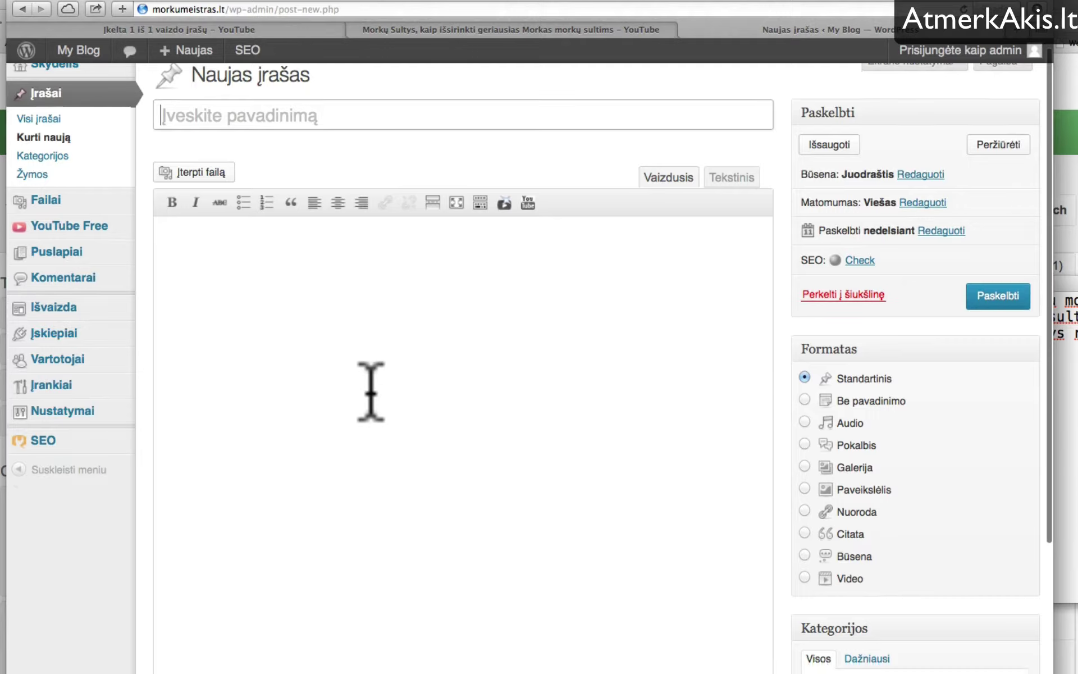
scroll(369, 337, up, 6)
scroll(371, 392, up, 3)
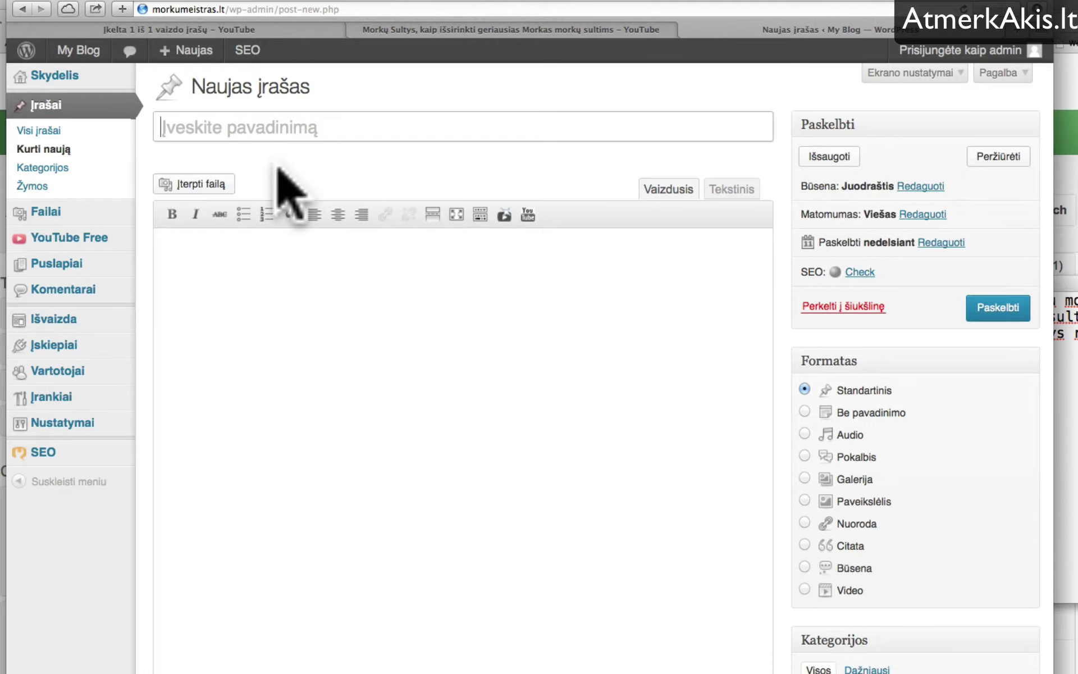
click(296, 136)
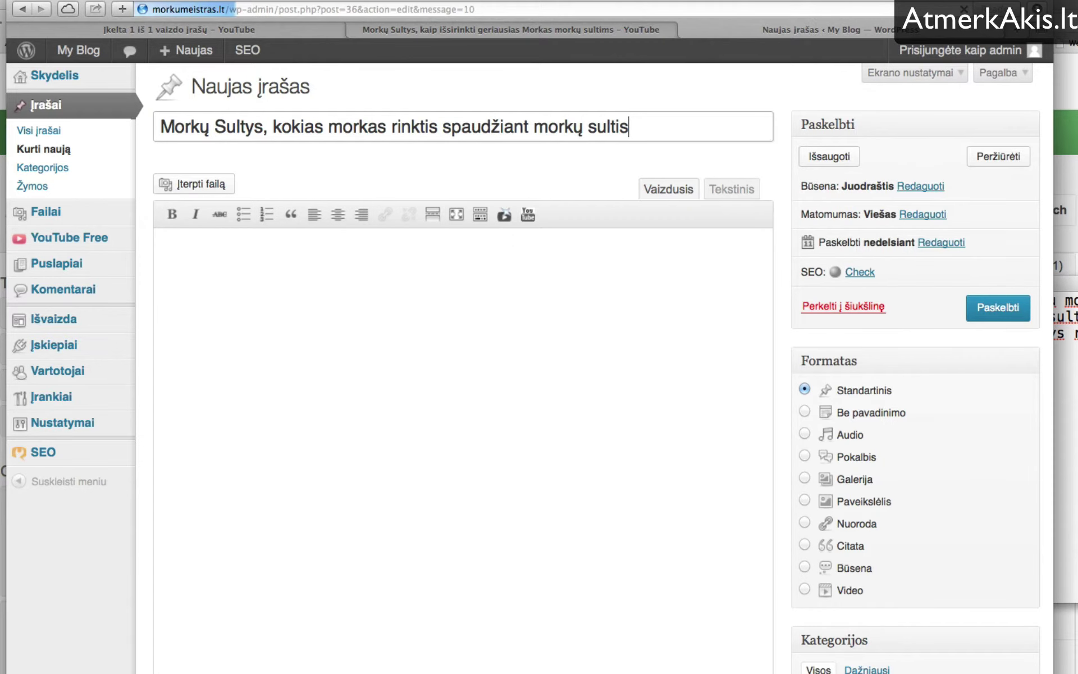
click(545, 406)
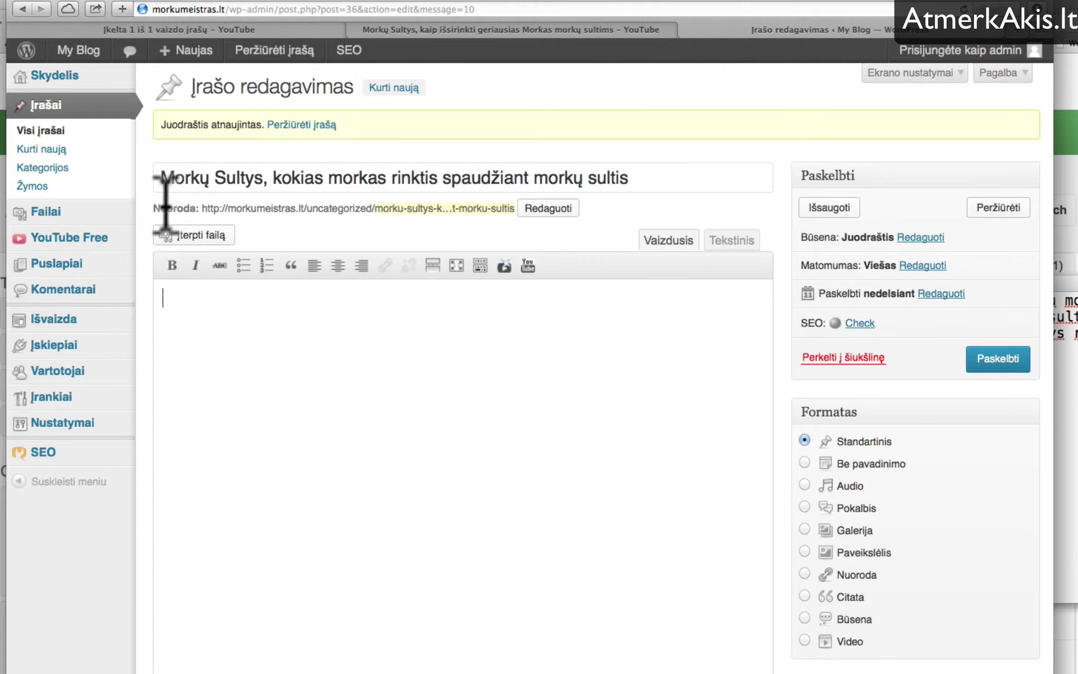
Examine the draft's permalink (Nuoroda), including its category part and the slug built from the title keywords.
drag(159, 209, 512, 205)
click(436, 361)
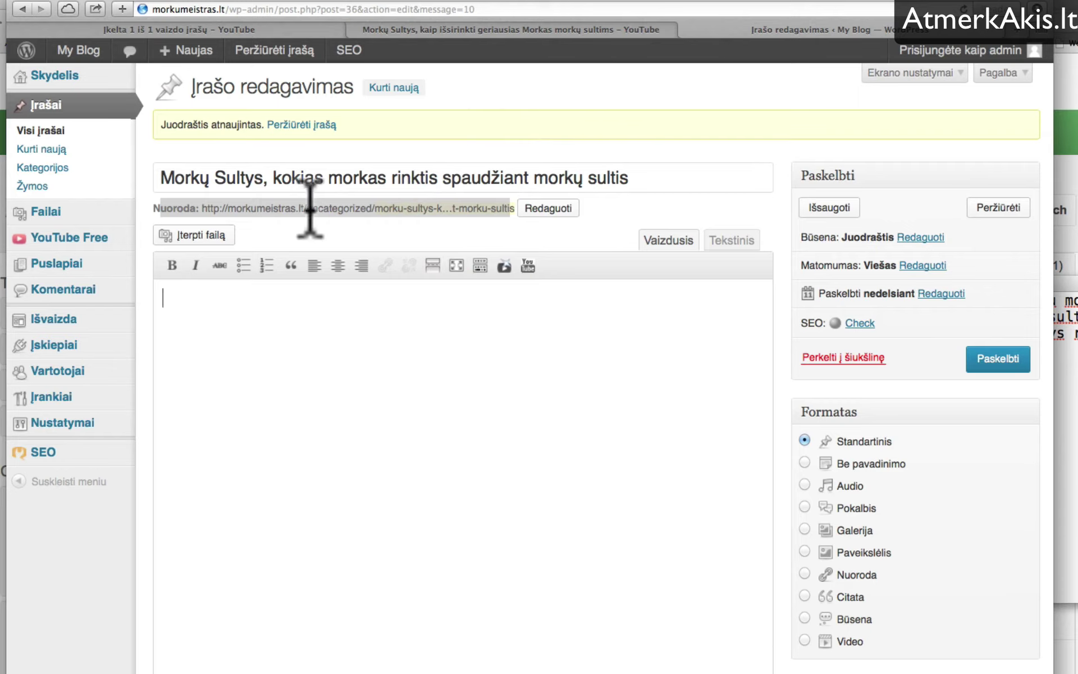
drag(312, 210, 369, 209)
click(334, 361)
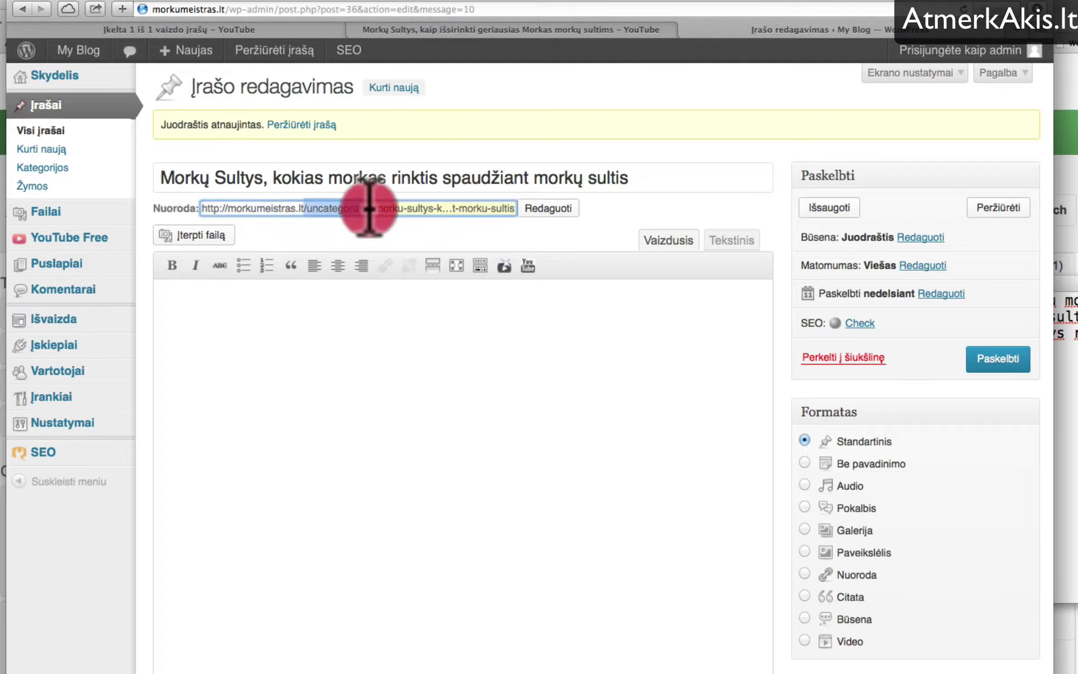
click(356, 359)
click(345, 241)
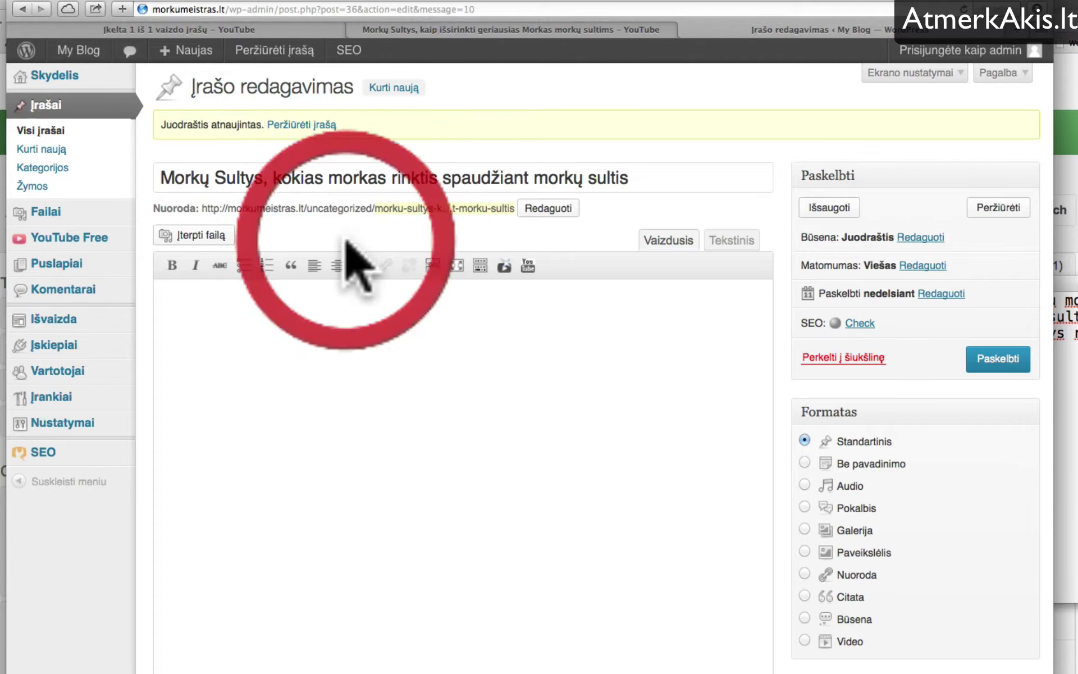
click(344, 378)
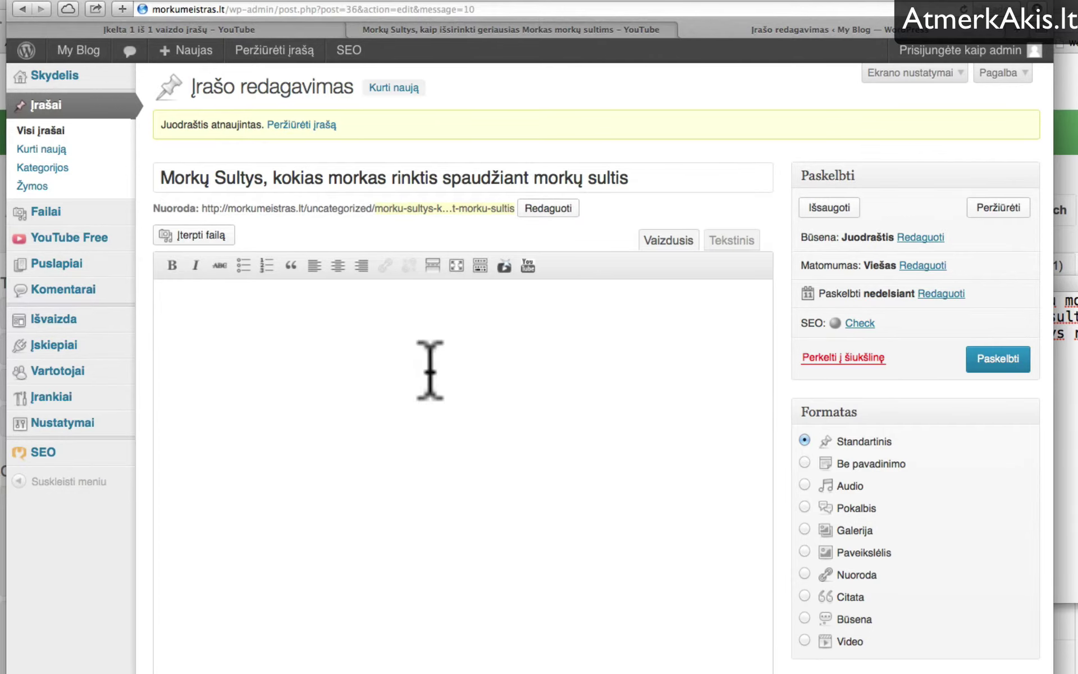
click(354, 433)
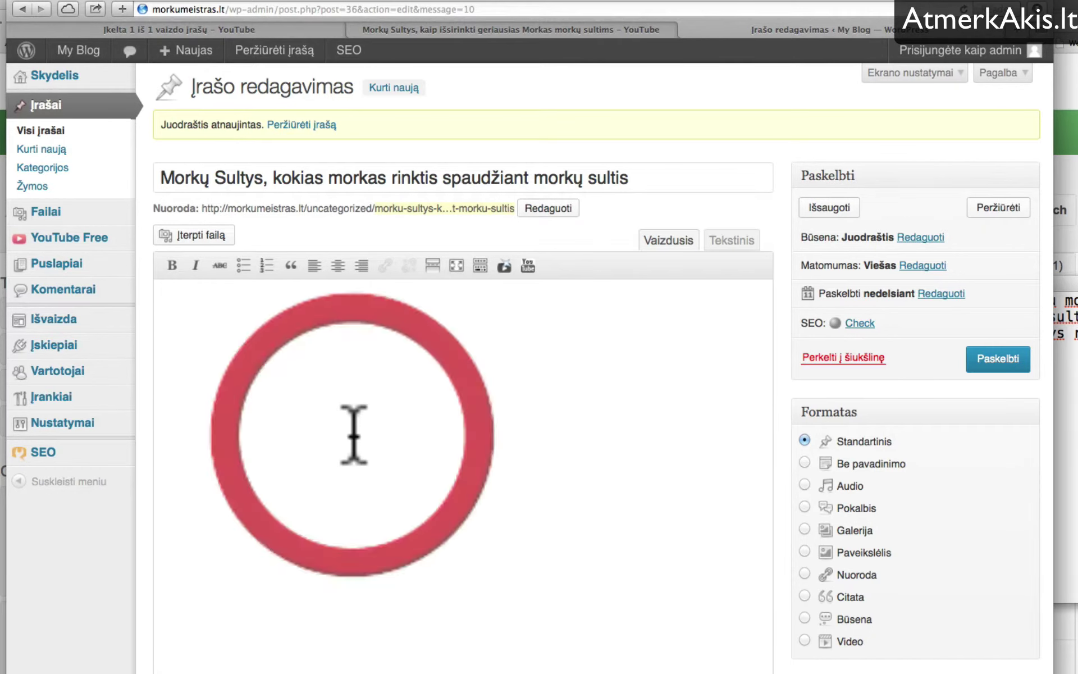
click(352, 352)
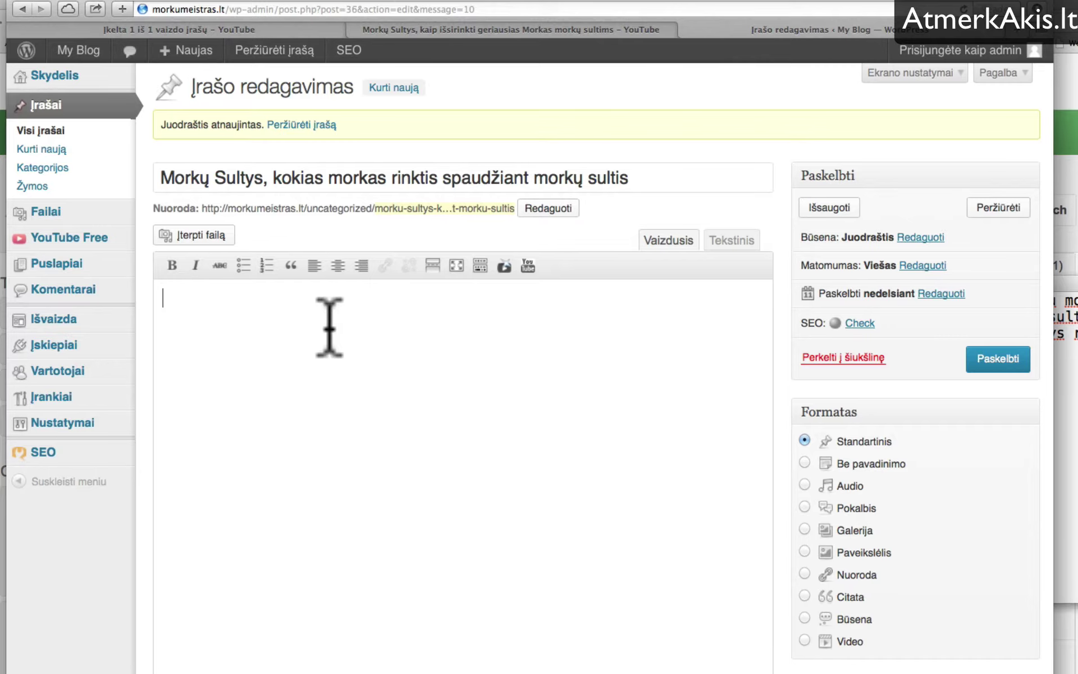
Consult the keyword notes in the text file and return to the empty post body.
drag(1073, 284, 1077, 225)
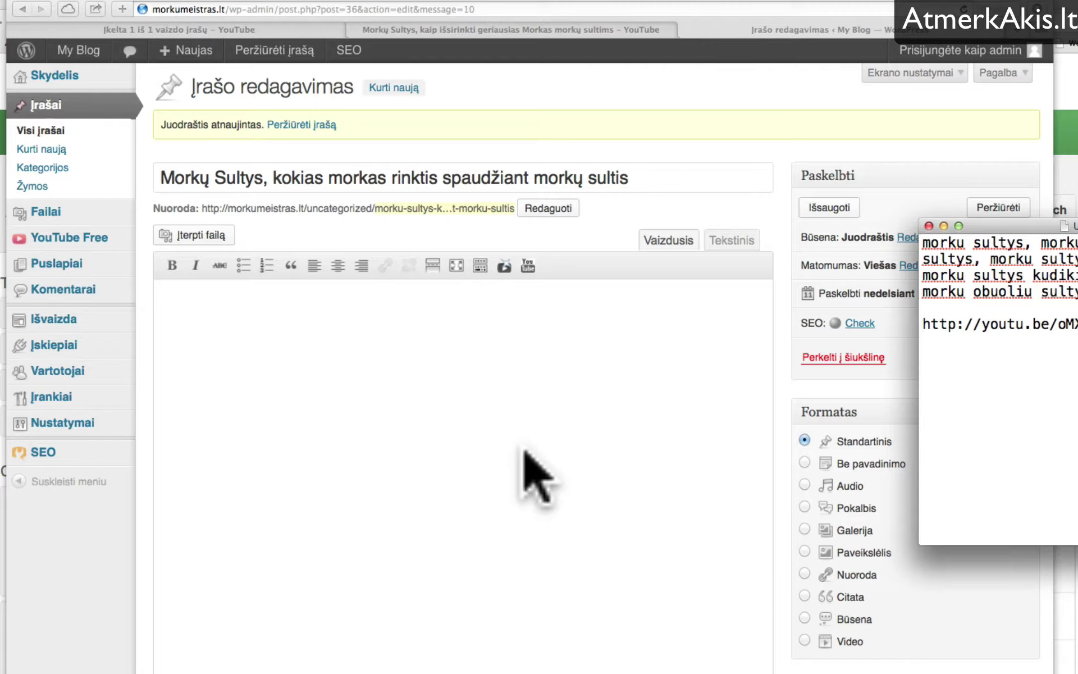
click(486, 456)
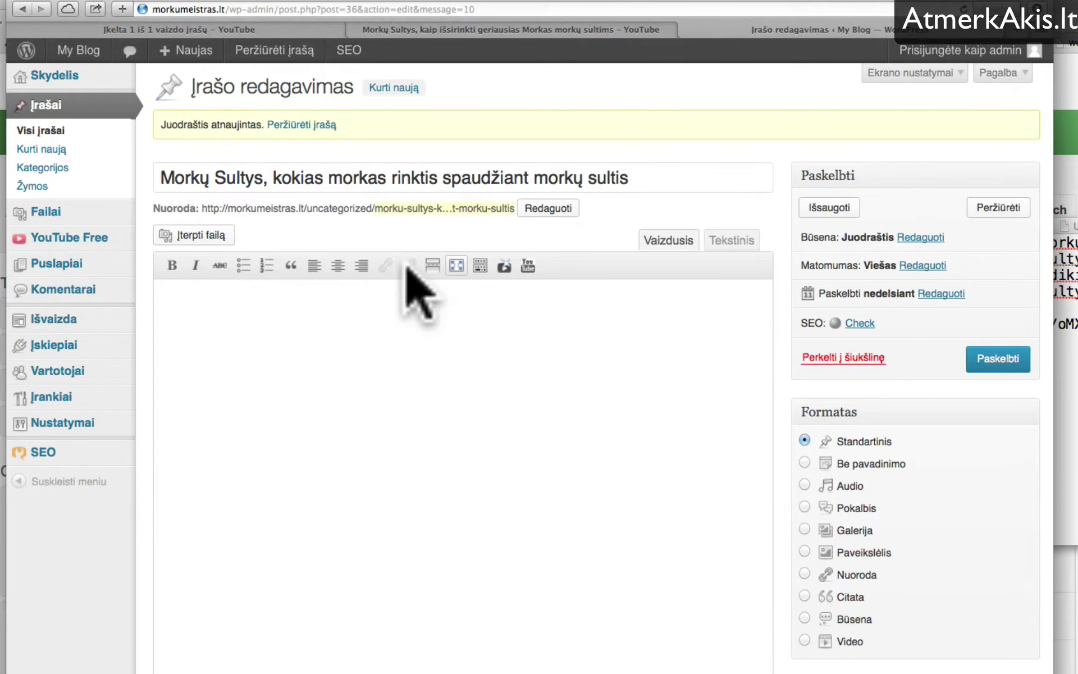
click(298, 410)
Find TinyMCE Advanced among the site's installed plugins (Įskiepiai) and activate it.
mouse_move(20, 346)
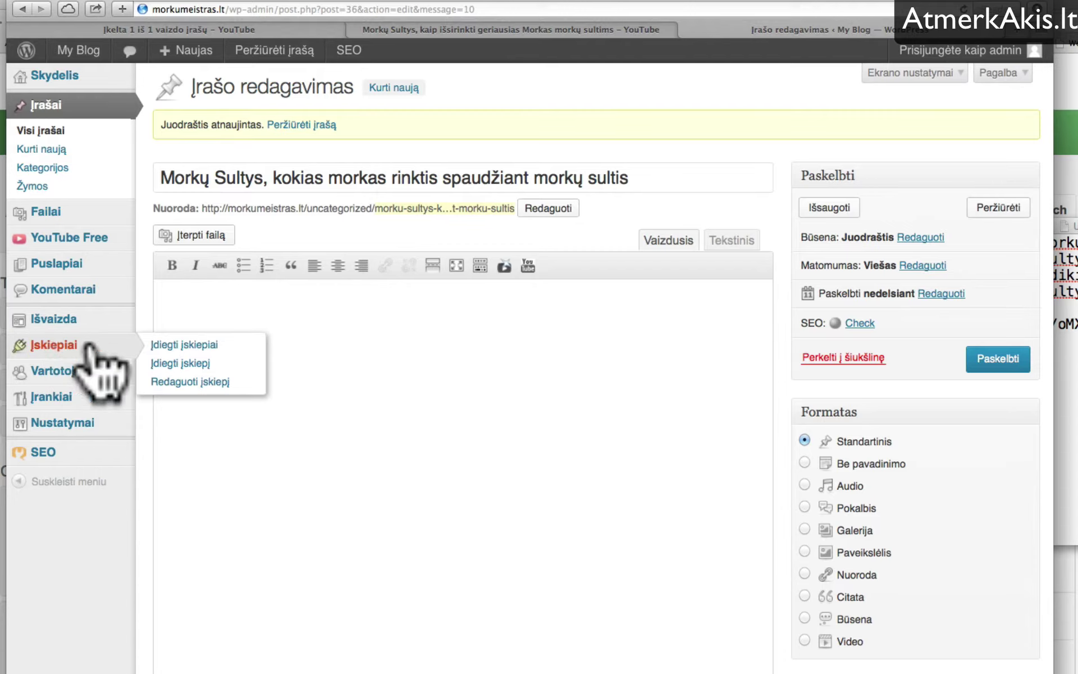
click(509, 371)
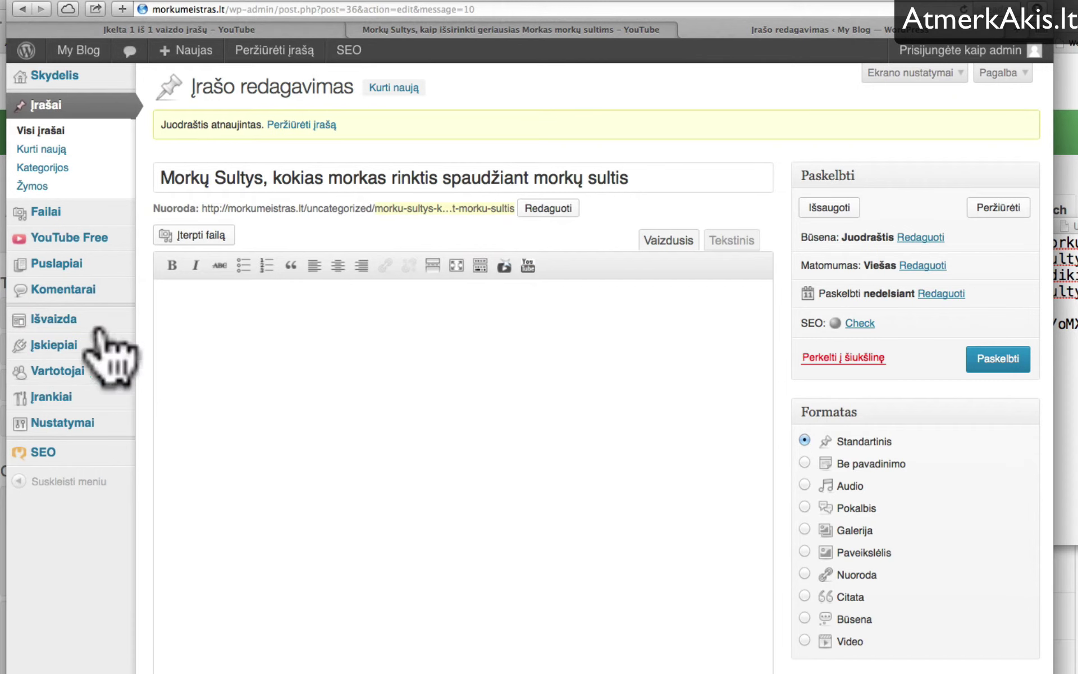
mouse_move(38, 346)
click(461, 348)
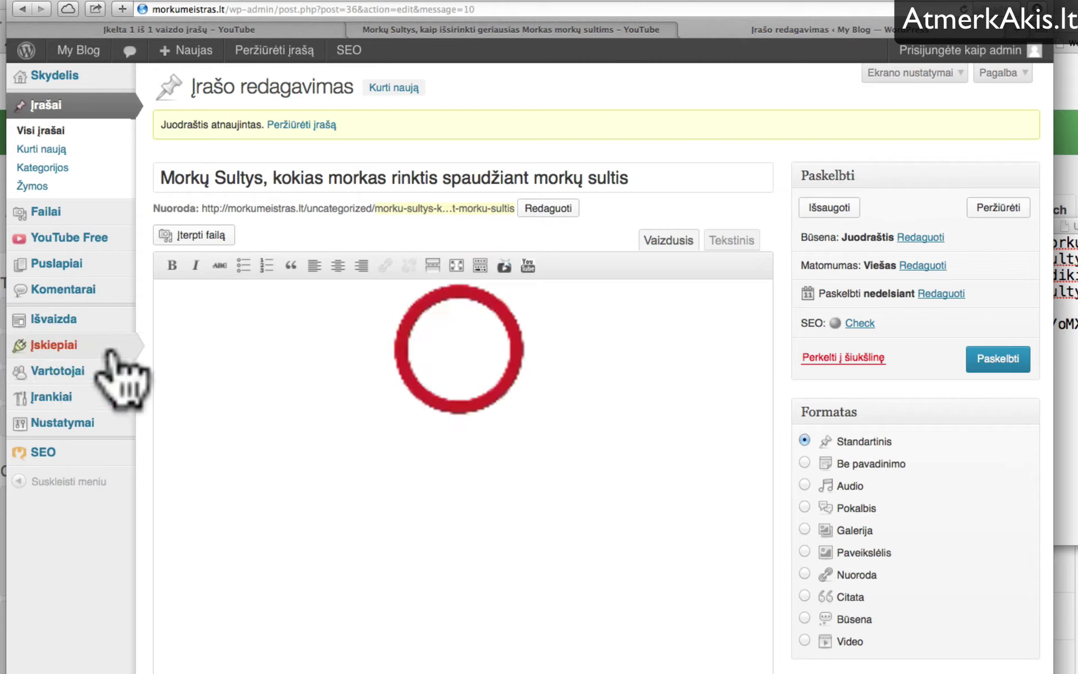
click(58, 348)
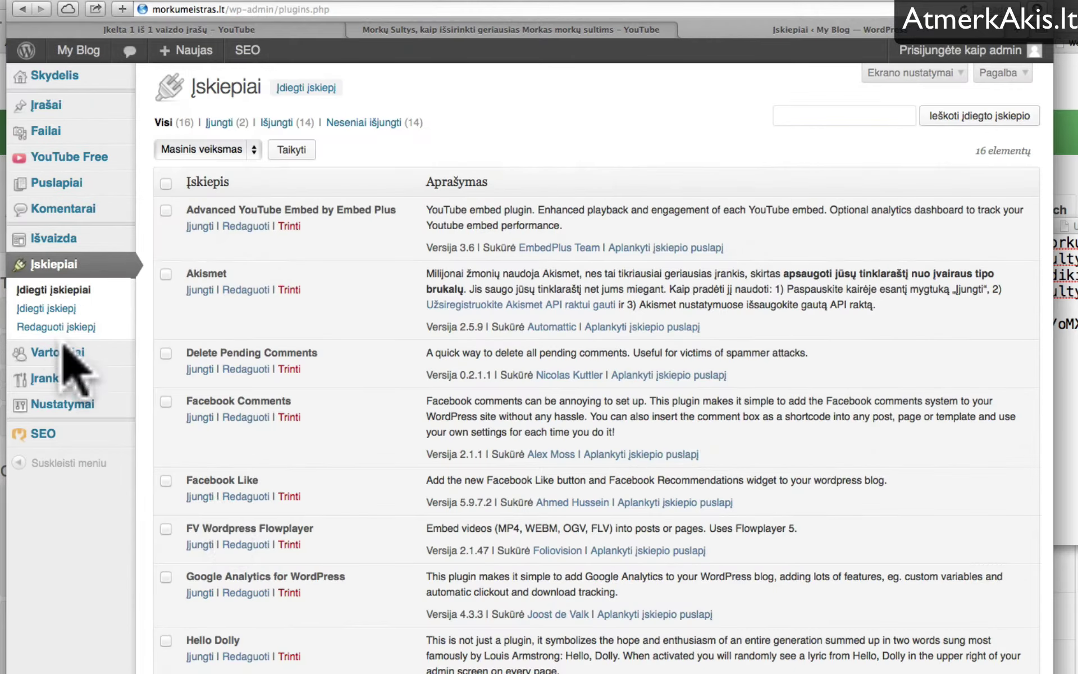
scroll(218, 447, down, 10)
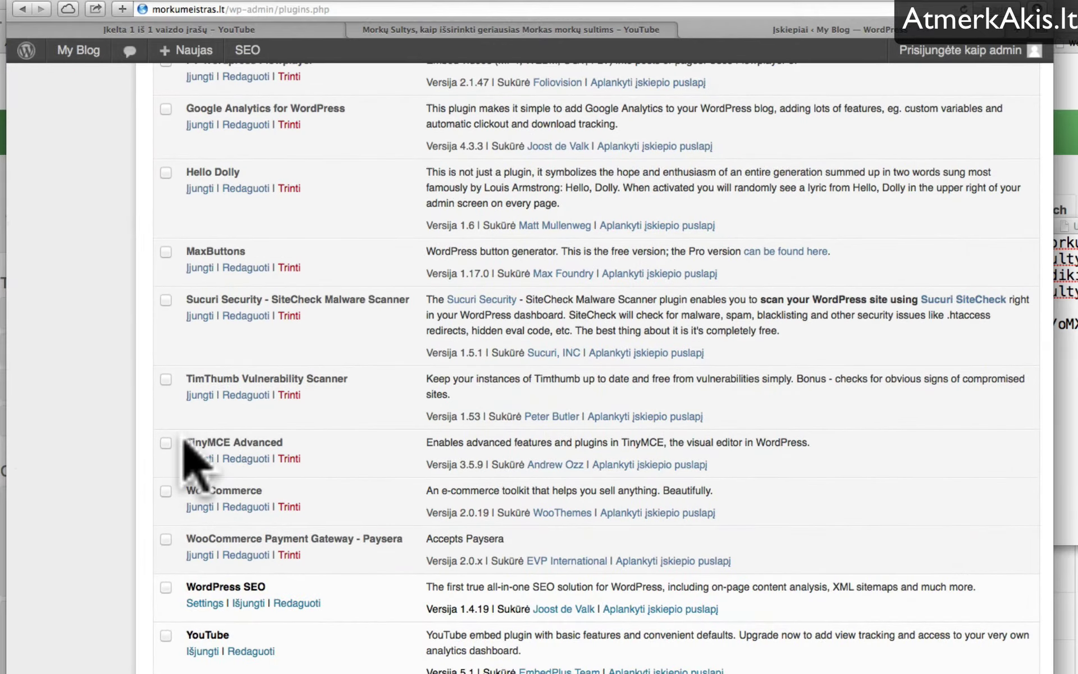
drag(191, 442, 264, 446)
click(264, 446)
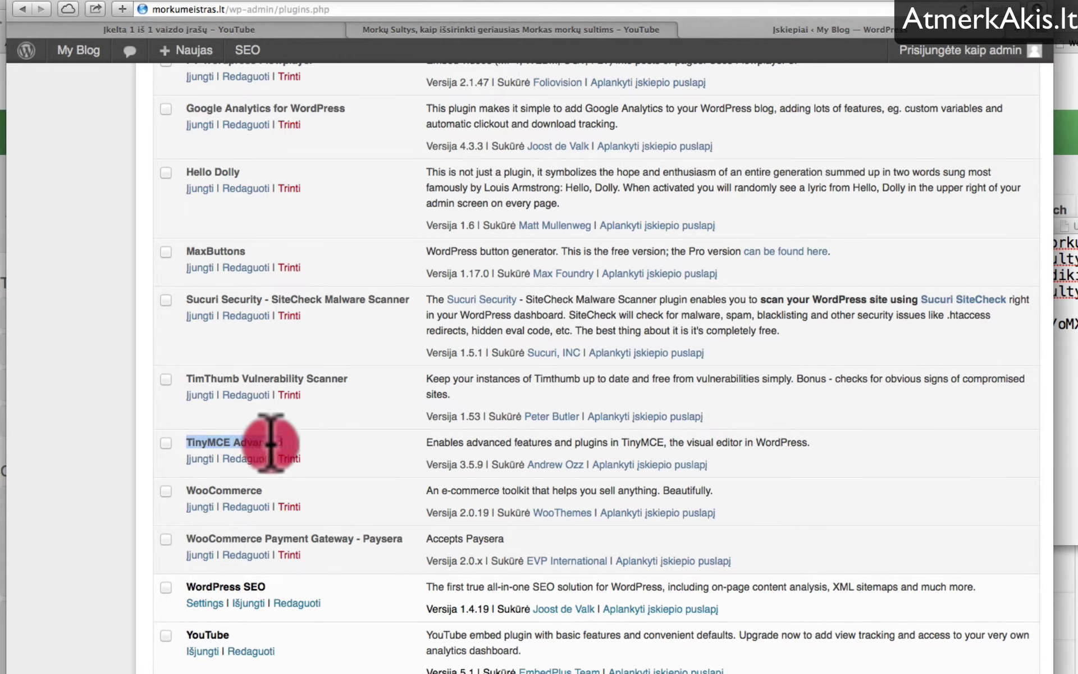
click(197, 459)
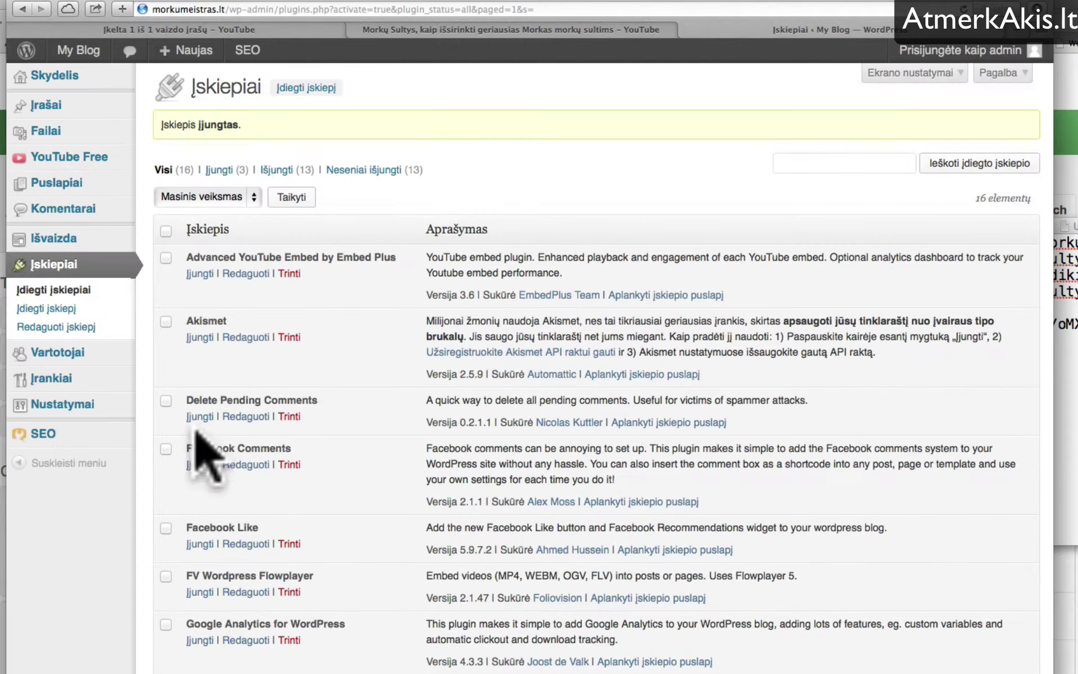
Reopen the draft post "Morkų Sultys, kokias morkas rinktis spaudžiant morkų sultis" for editing.
click(66, 106)
mouse_move(250, 324)
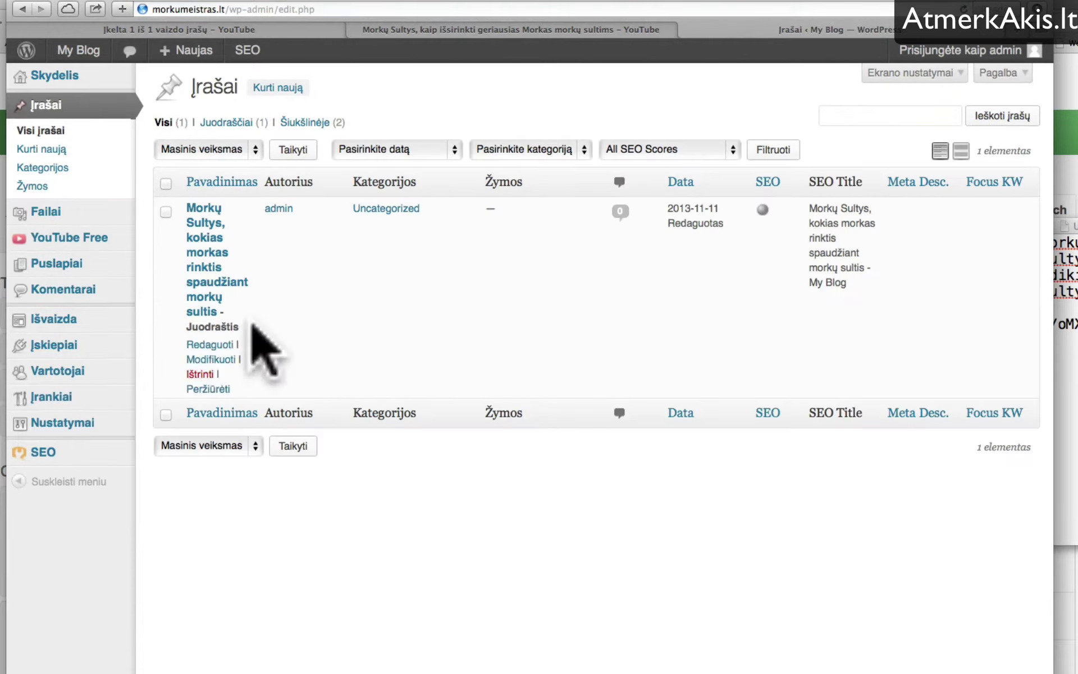
click(194, 343)
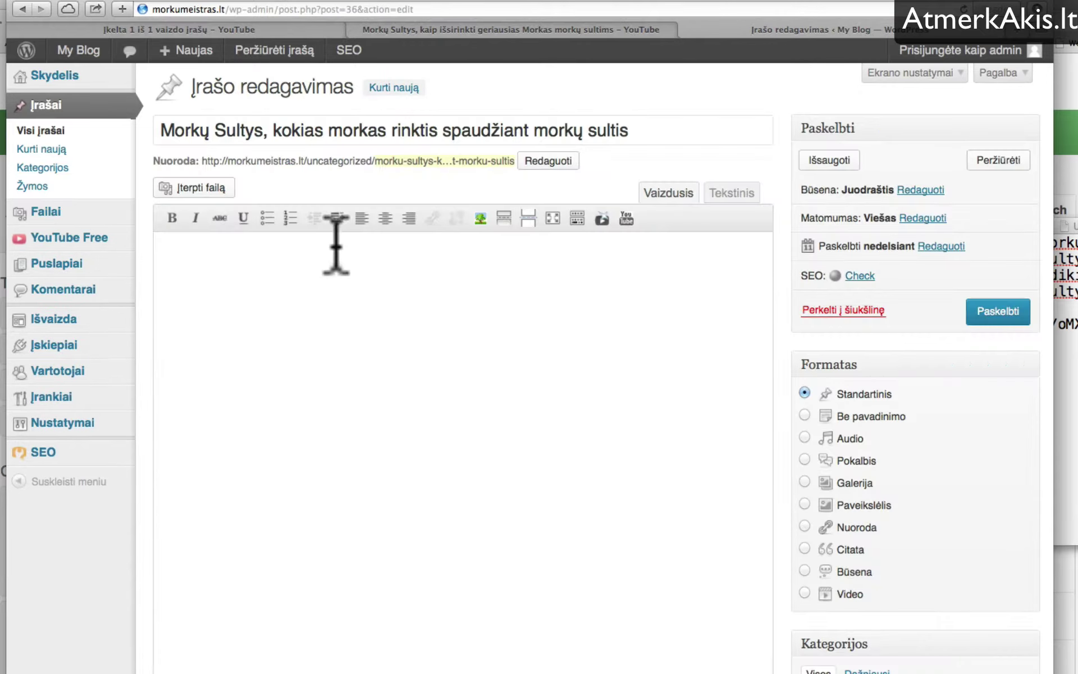
Show the post editor's additional row of formatting controls and view the available paragraph and heading formats.
click(603, 219)
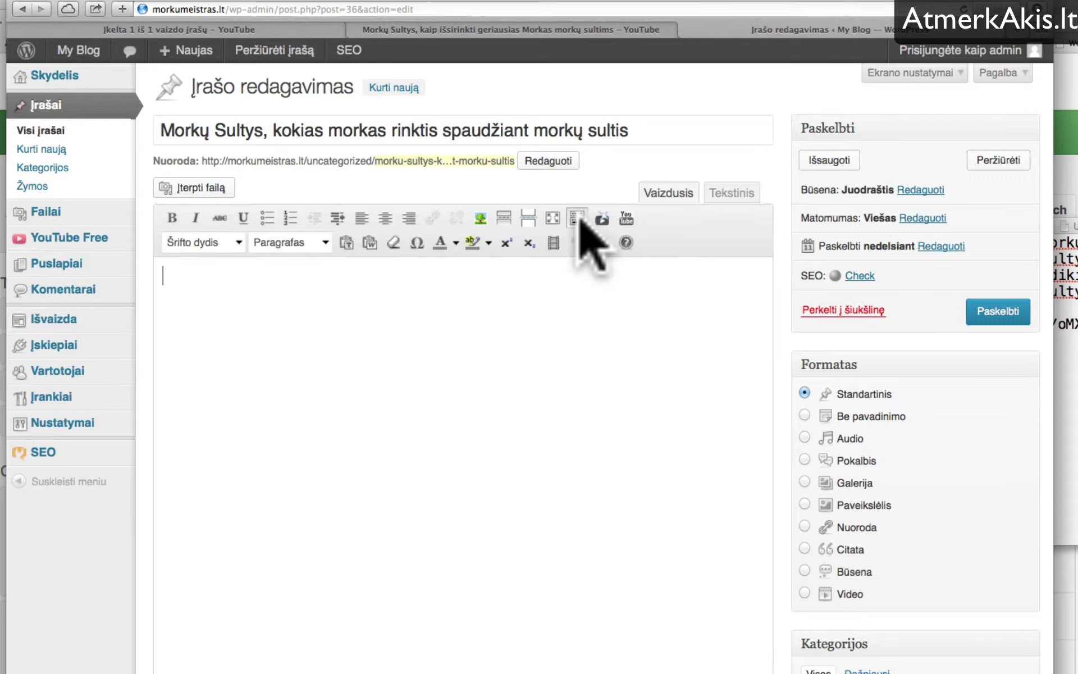
click(602, 219)
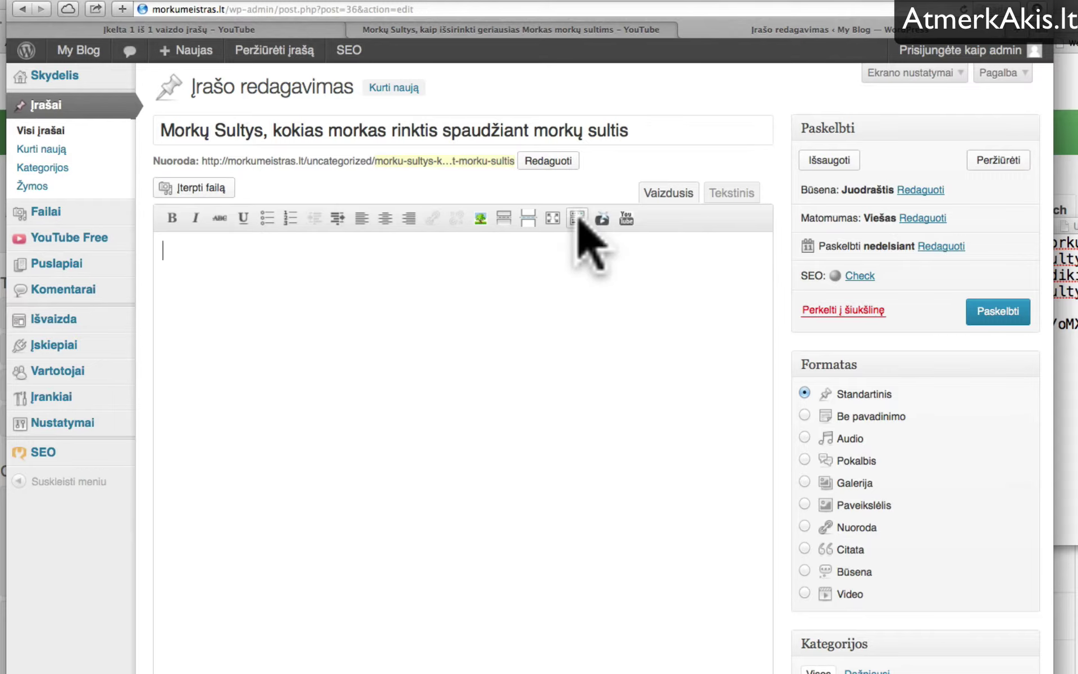
click(578, 219)
click(578, 219)
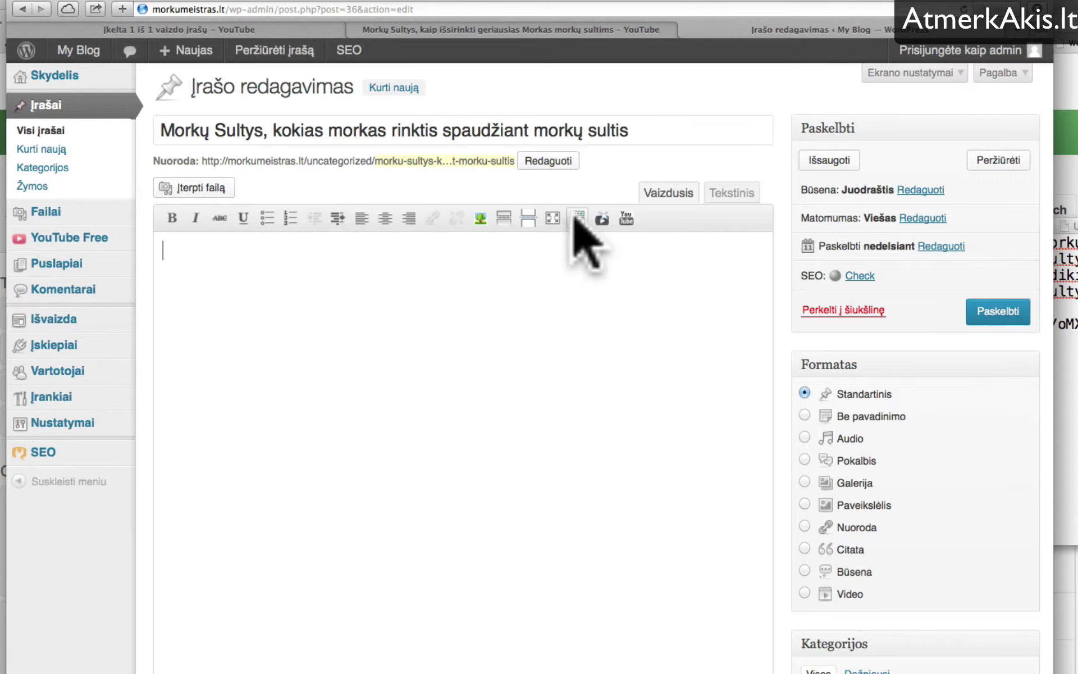
click(578, 219)
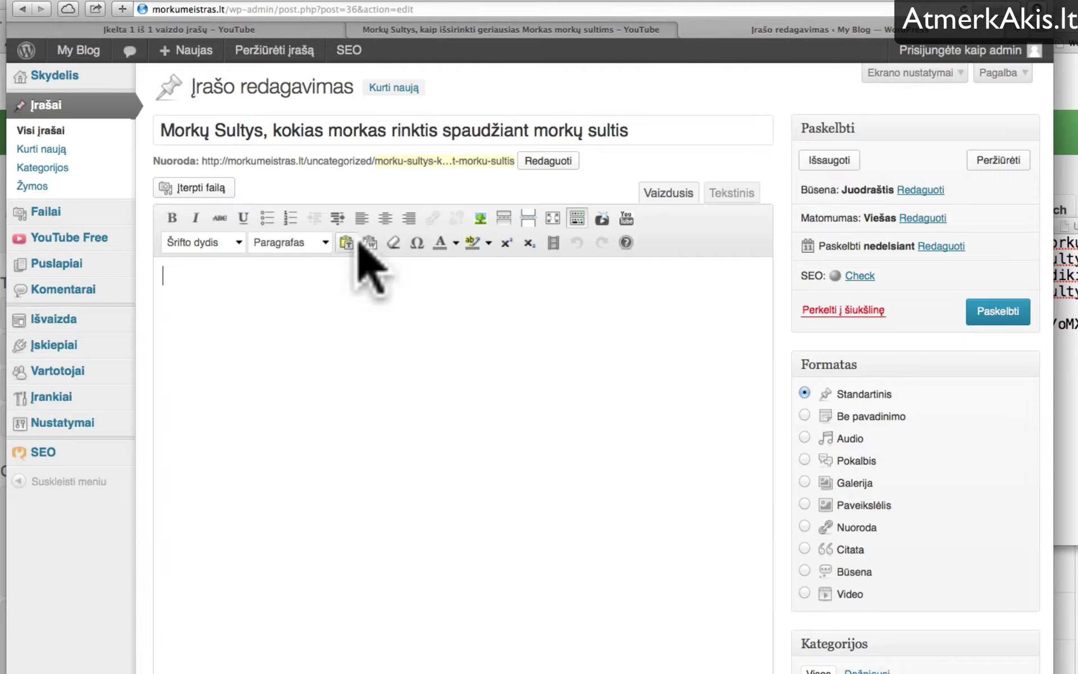
click(237, 242)
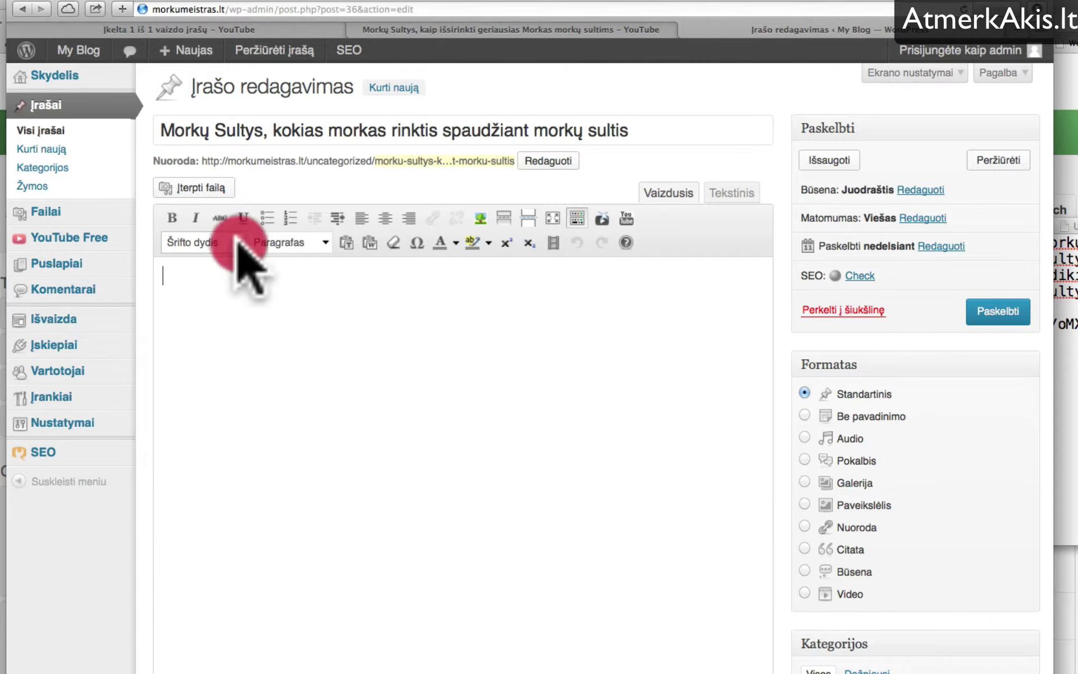
click(457, 389)
click(325, 242)
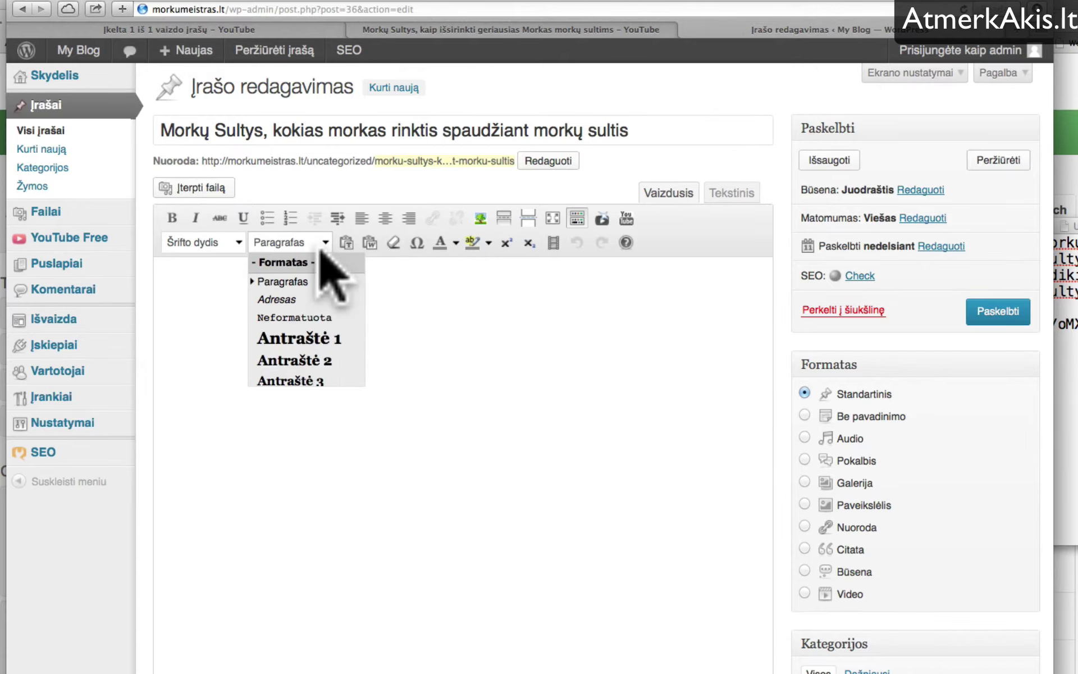
Write the post body with sections "Morkų Sultys ir kokias morkas rinktis" and "Morkų sultys ir receptai", consulting a Google search for "morku sultys".
click(478, 433)
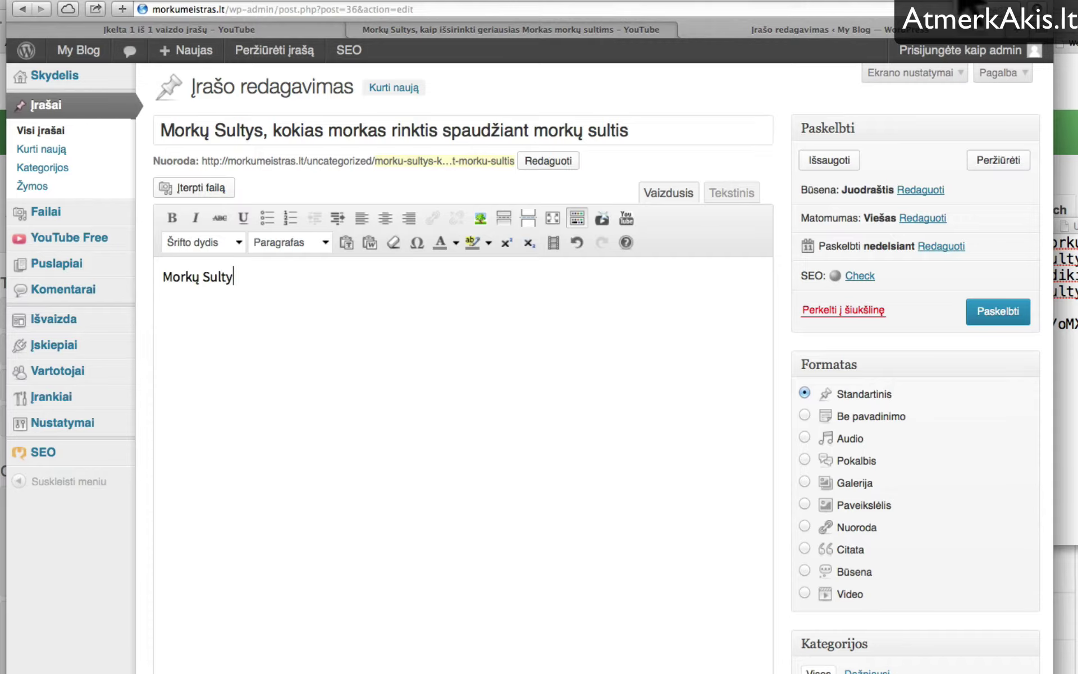
click(995, 8)
click(993, 35)
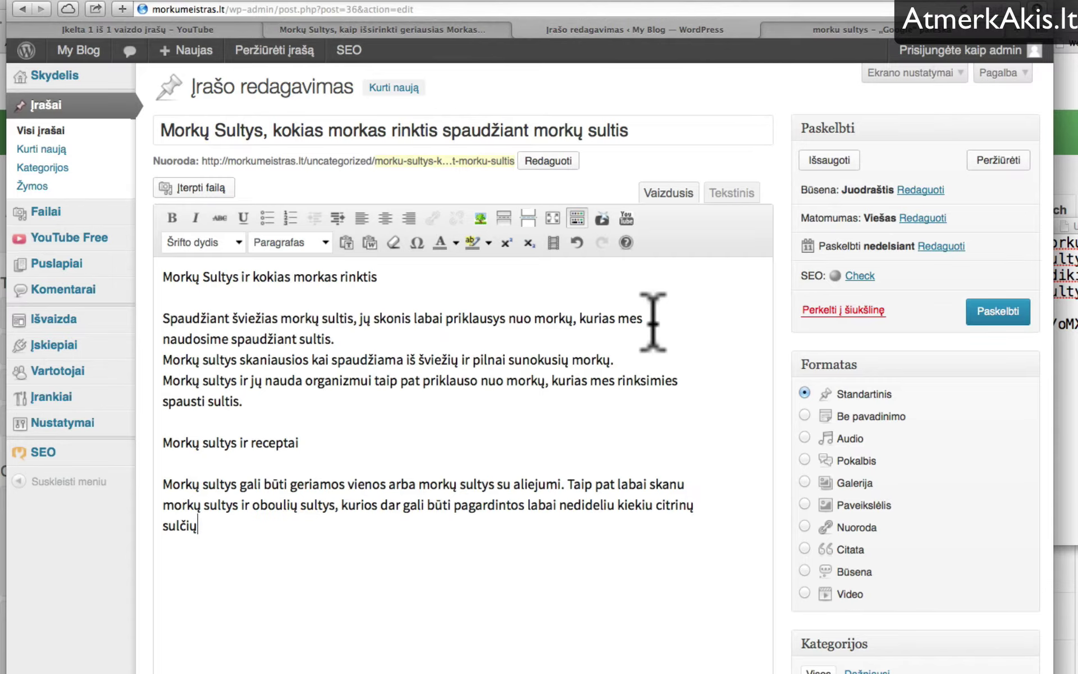
Compare the written post text with the researched keyword list in Untitled 22.txt to check which phrases it uses.
click(1066, 348)
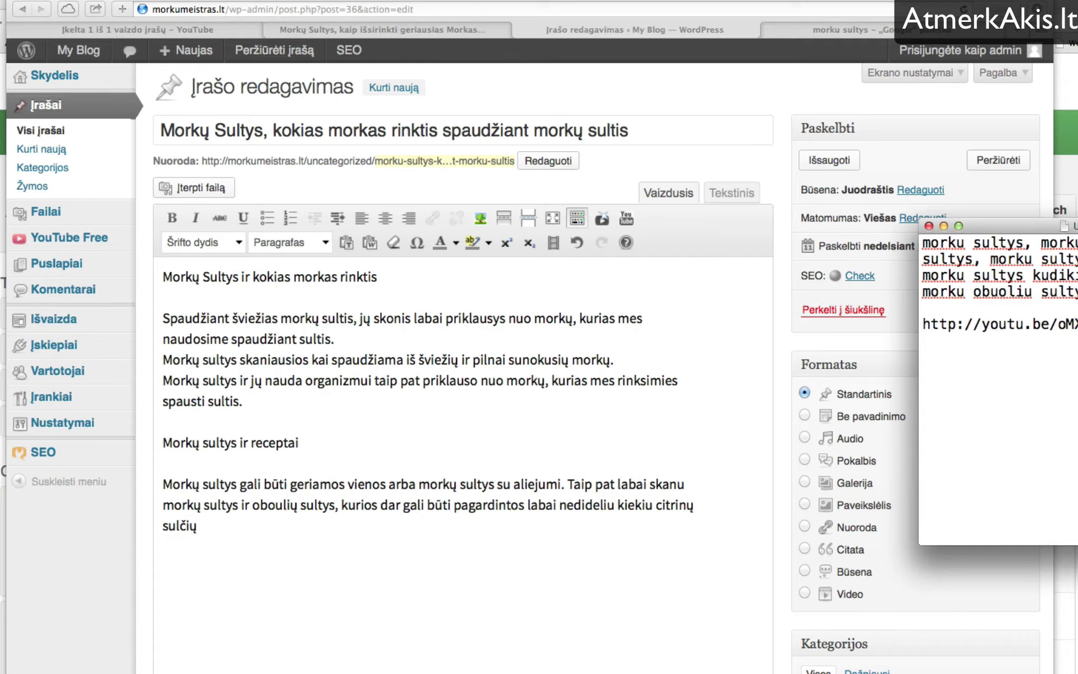
drag(1073, 226, 991, 243)
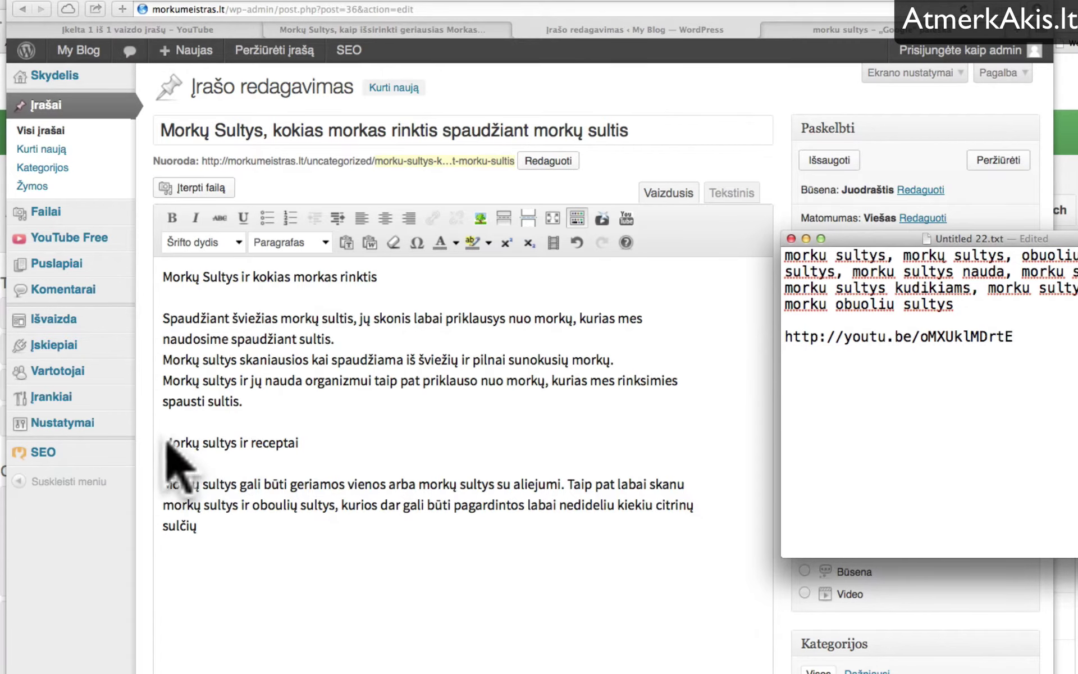
click(184, 442)
click(1070, 281)
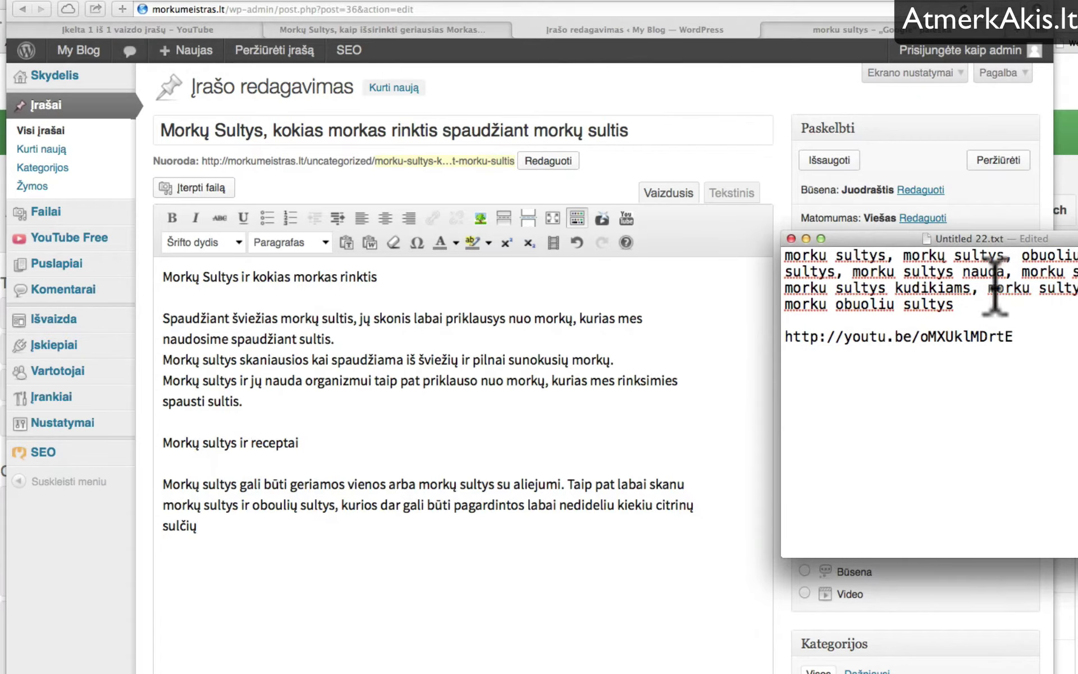
drag(989, 287, 1076, 287)
click(204, 443)
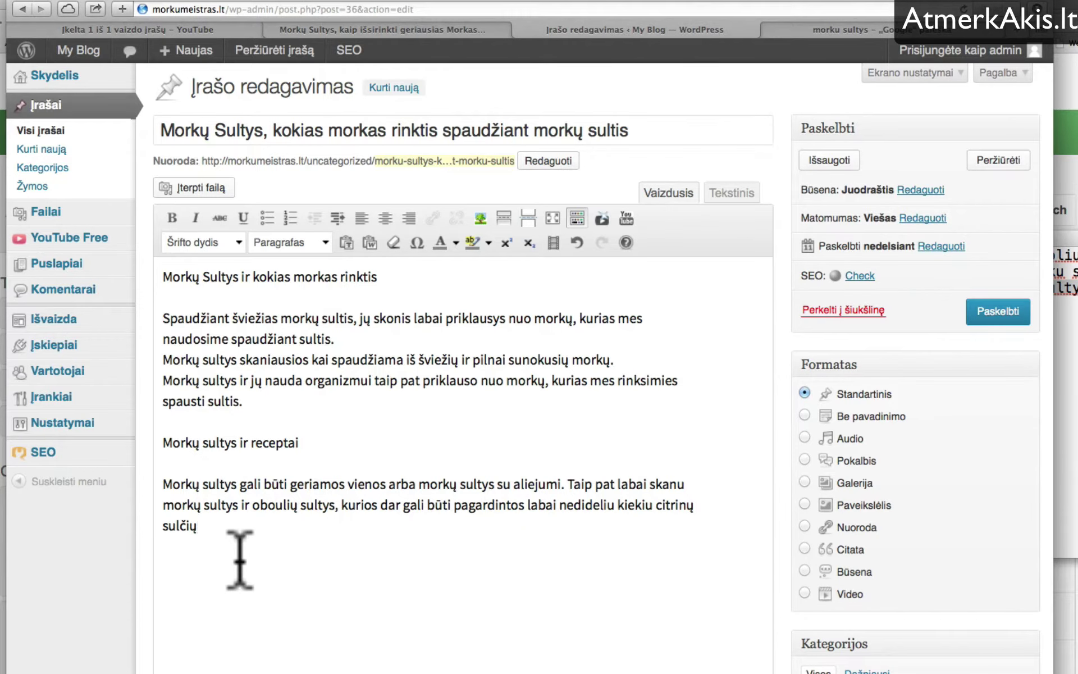
click(1067, 472)
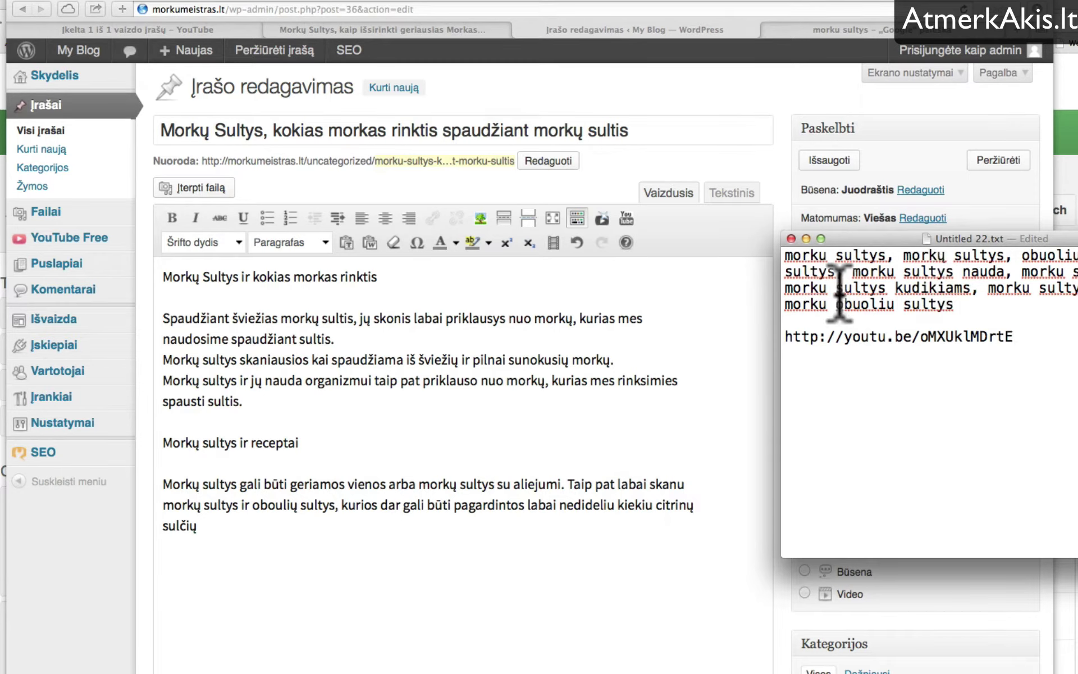
click(438, 528)
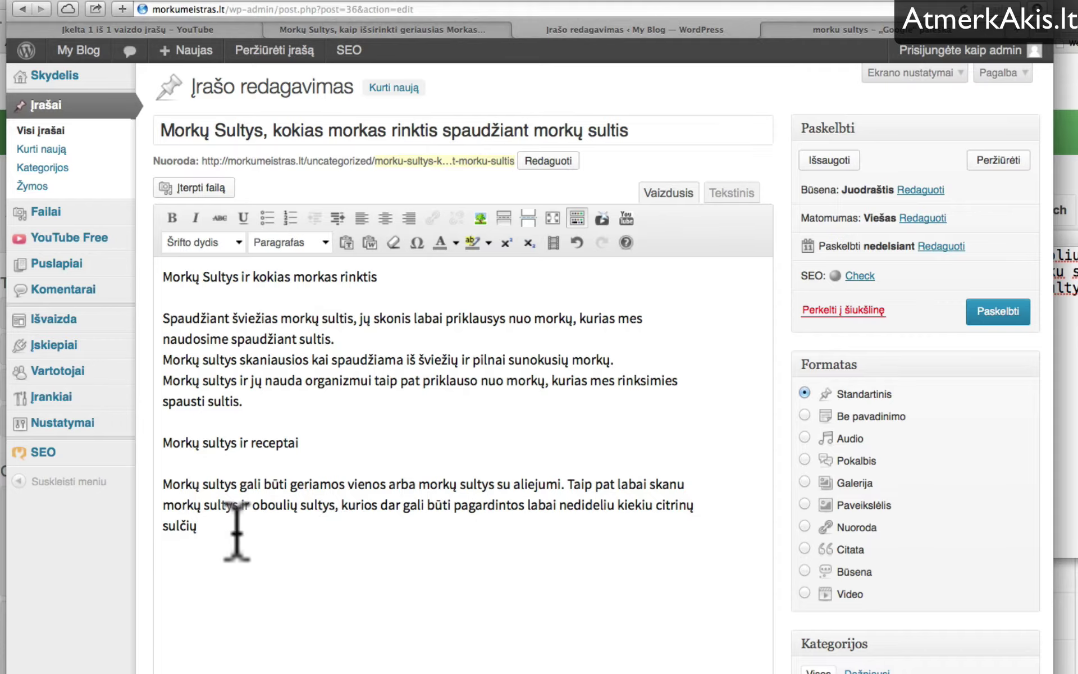
Try to format the opening line "Morkų Sultys ir kokias morkas rinktis" as Antraštė 1.
click(282, 550)
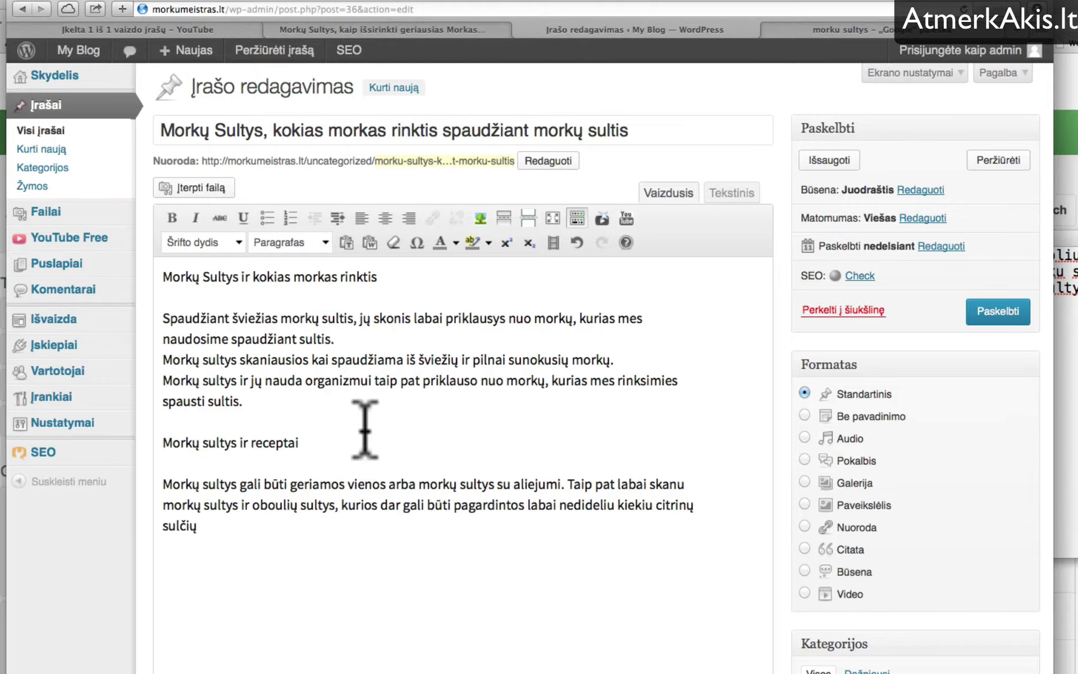
drag(298, 435, 131, 414)
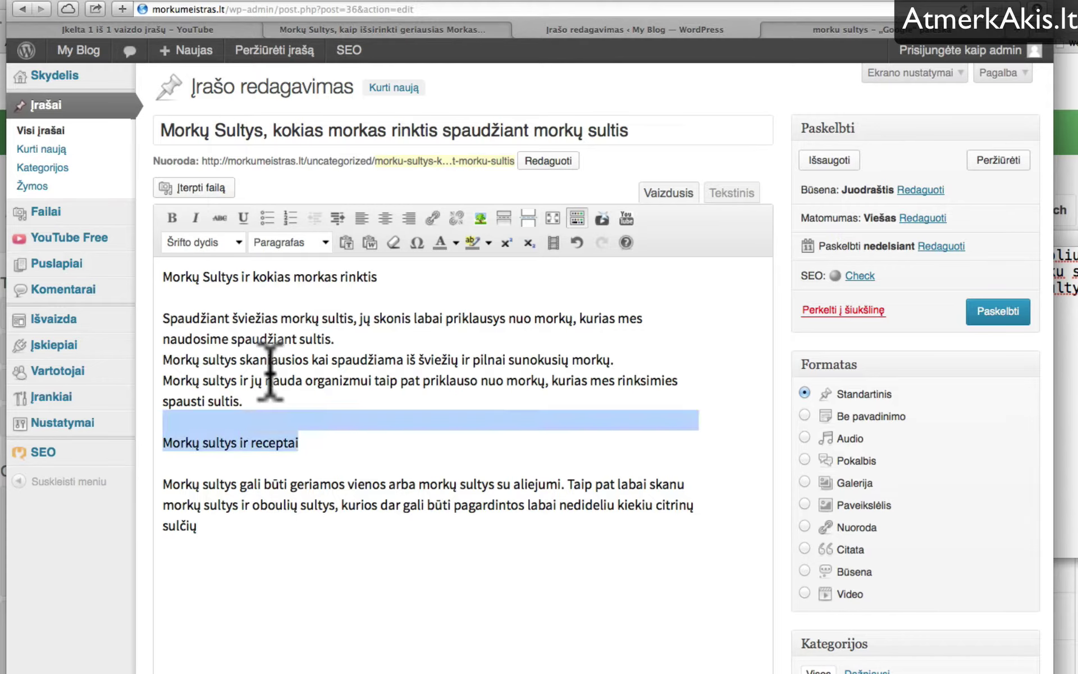
click(270, 373)
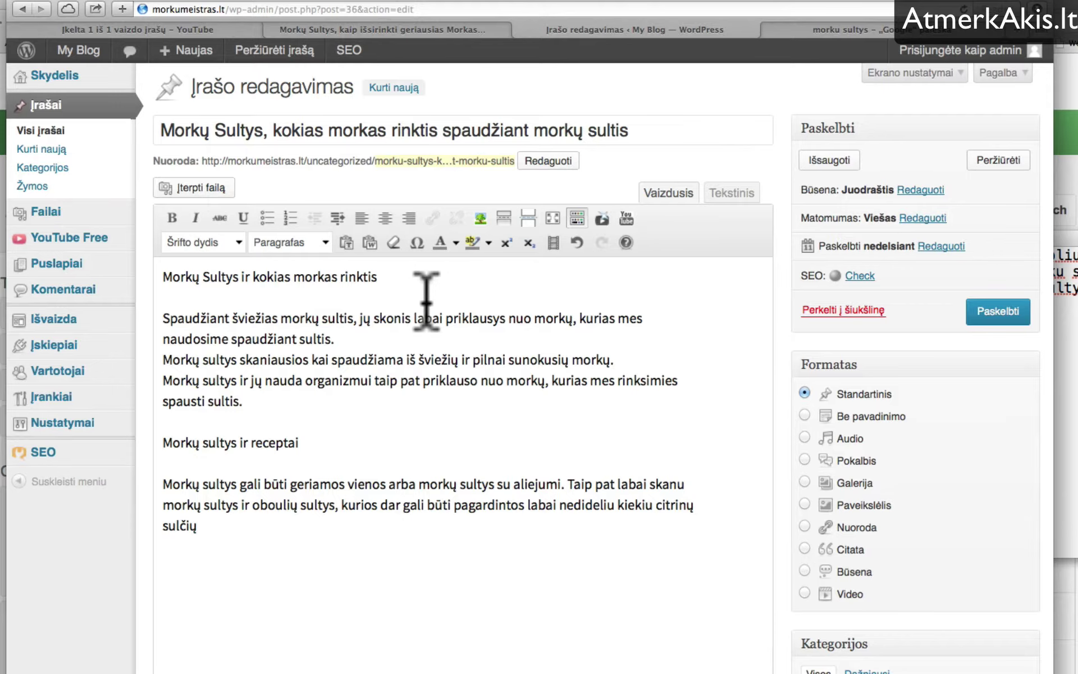
drag(379, 277, 148, 276)
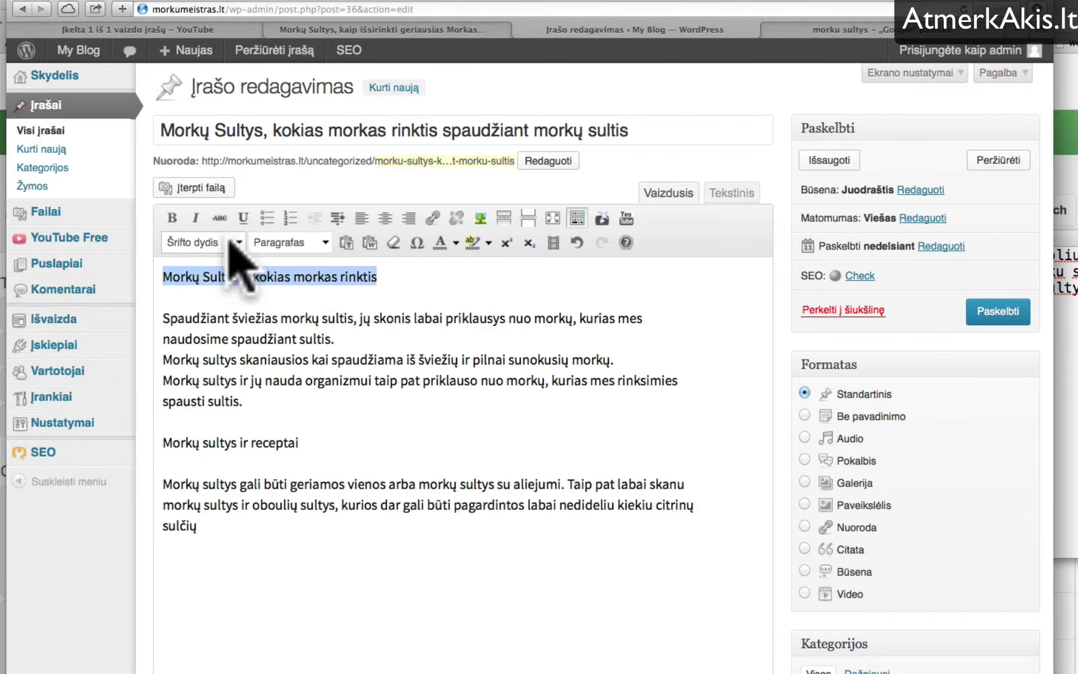
click(324, 243)
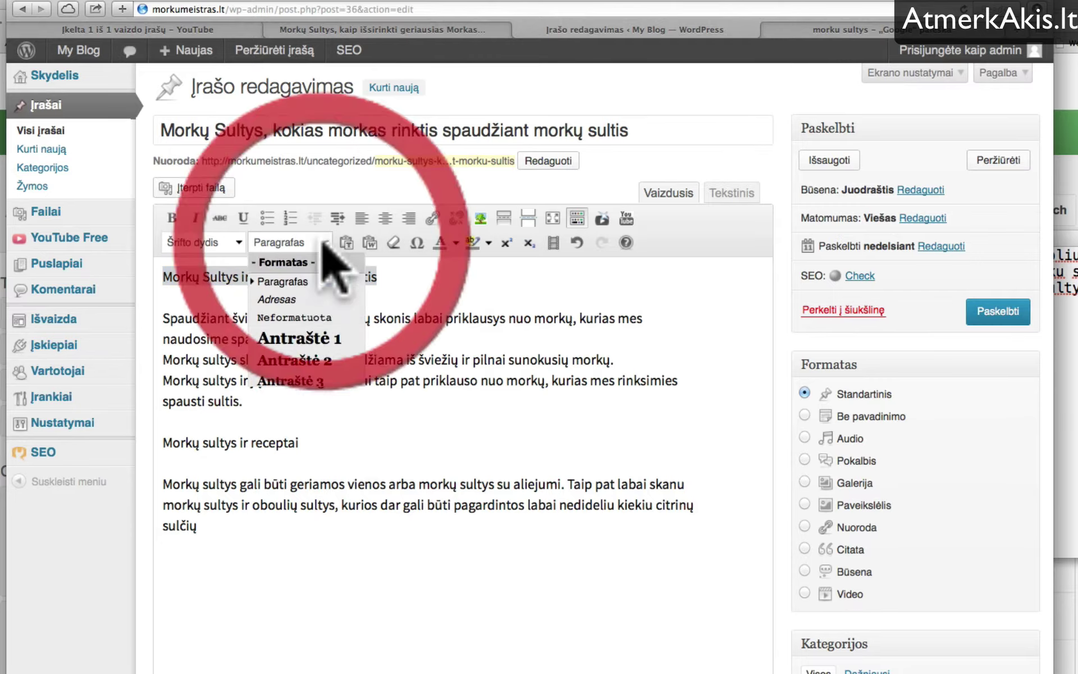
click(310, 338)
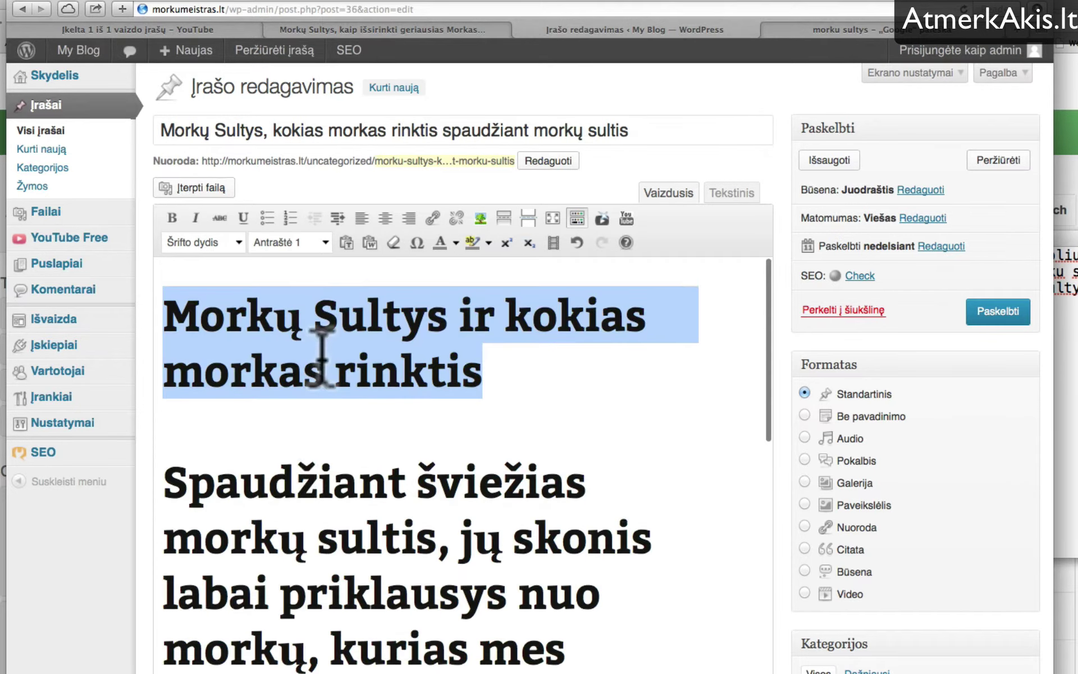
scroll(324, 363, down, 1)
key(super+z)
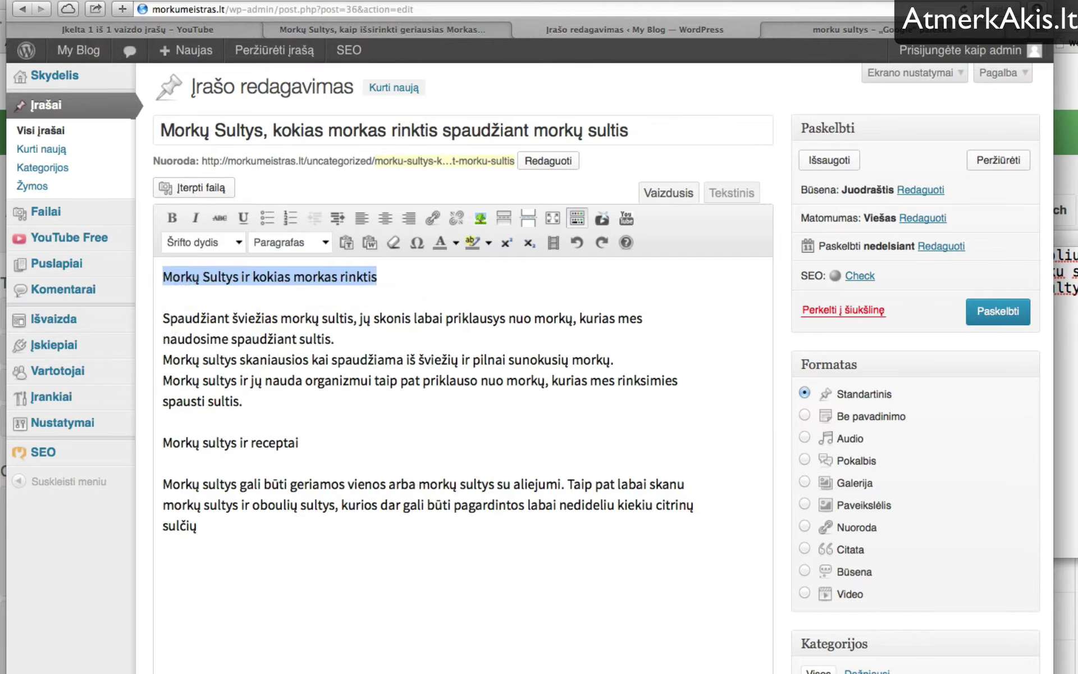
Separate the line "Morkų Sultys ir kokias morkas rinktis" from the text below it with a single paragraph break.
click(186, 303)
key(BackSpace)
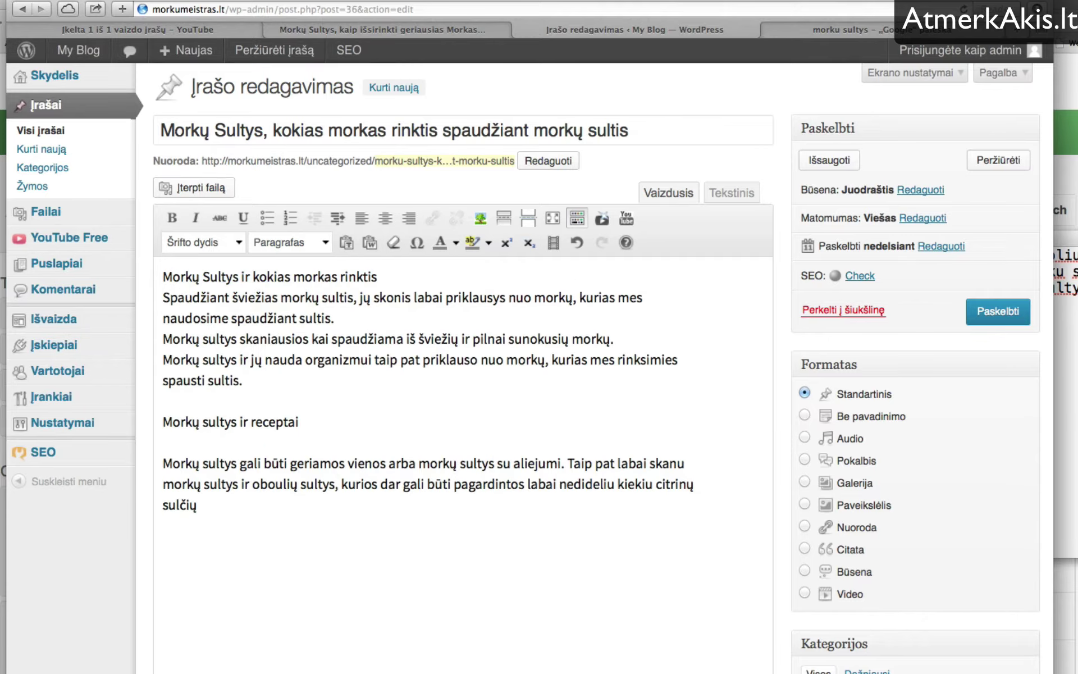
key(Return)
key(Return)
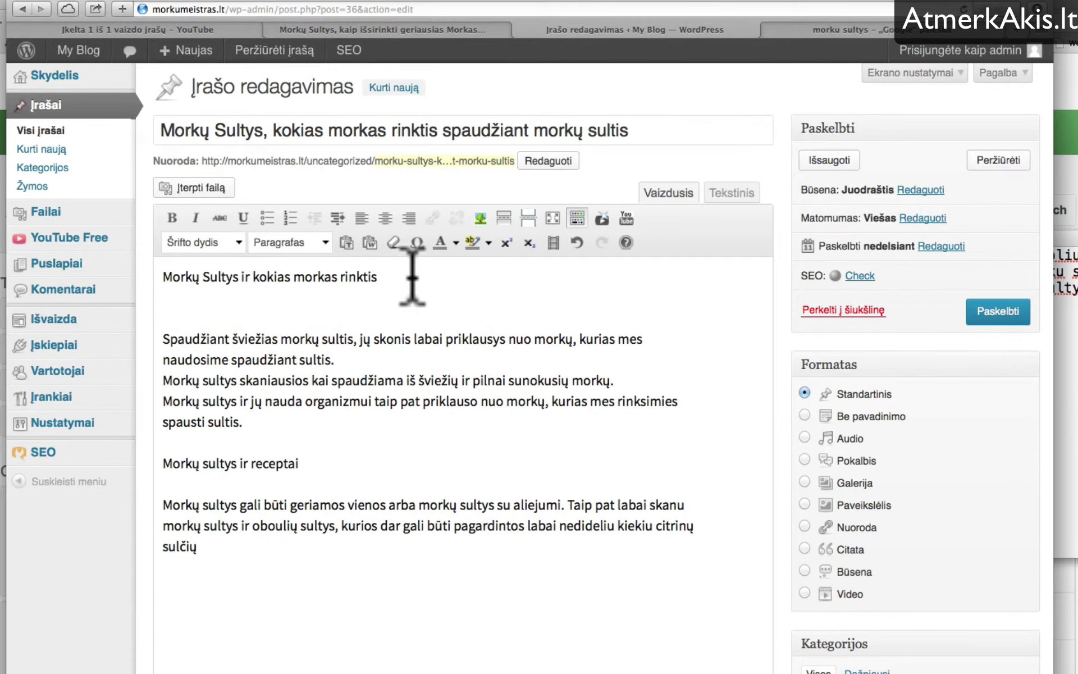
key(BackSpace)
key(super+z)
key(super+z)
key(Delete)
key(Delete)
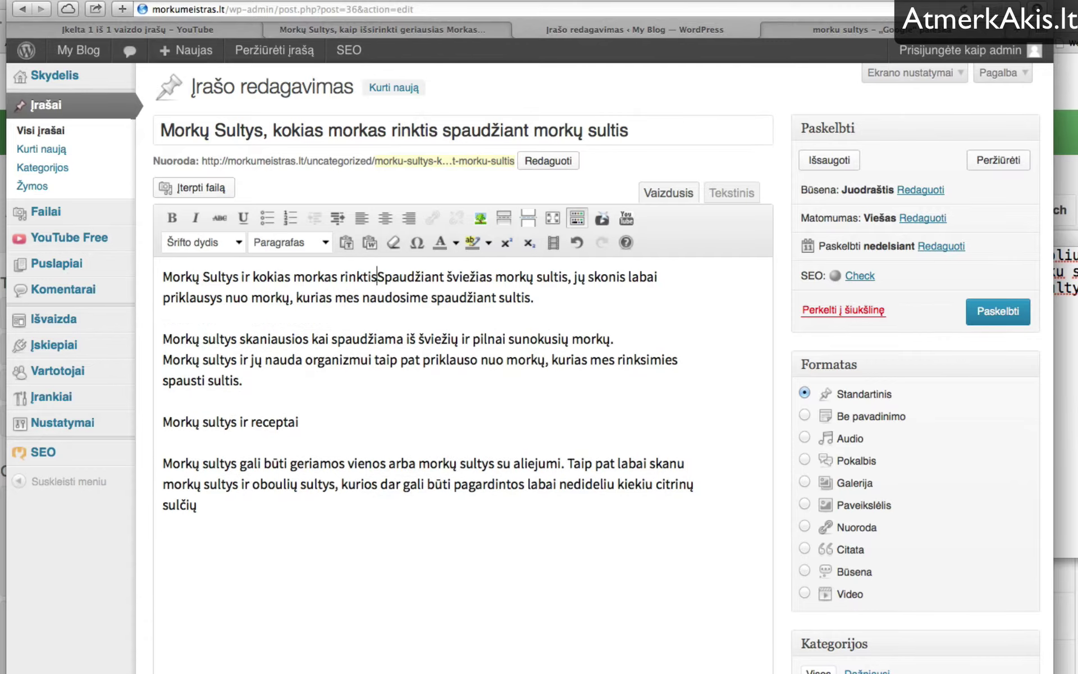
key(Return)
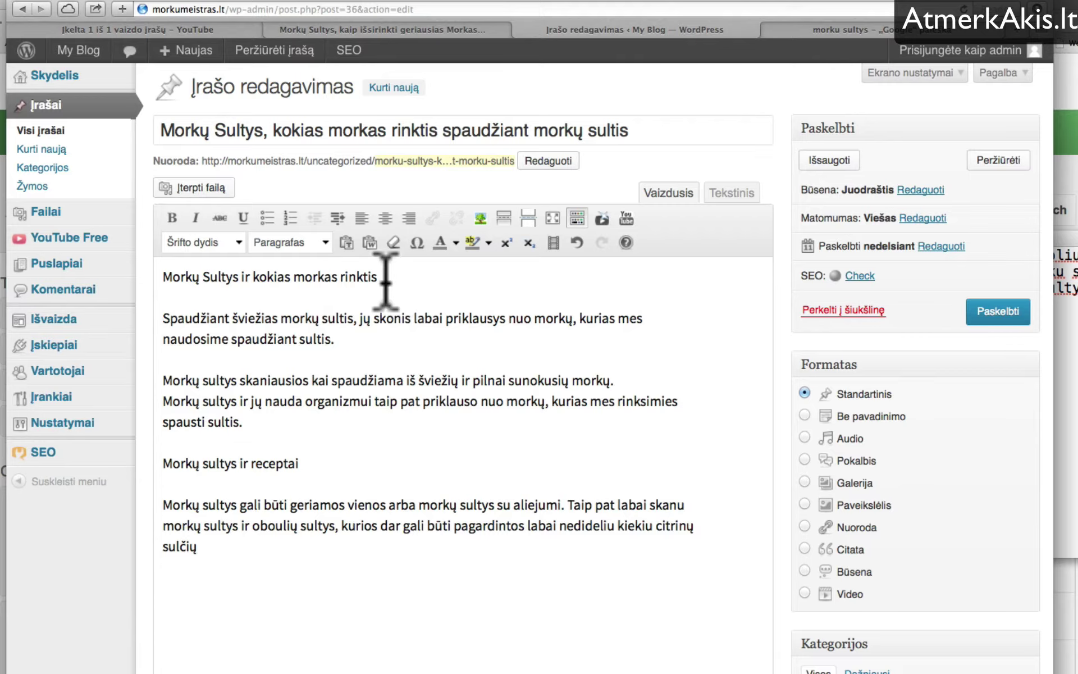
Format the opening line "Morkų Sultys ir kokias morkas rinktis" as Antraštė 1.
drag(387, 281, 162, 277)
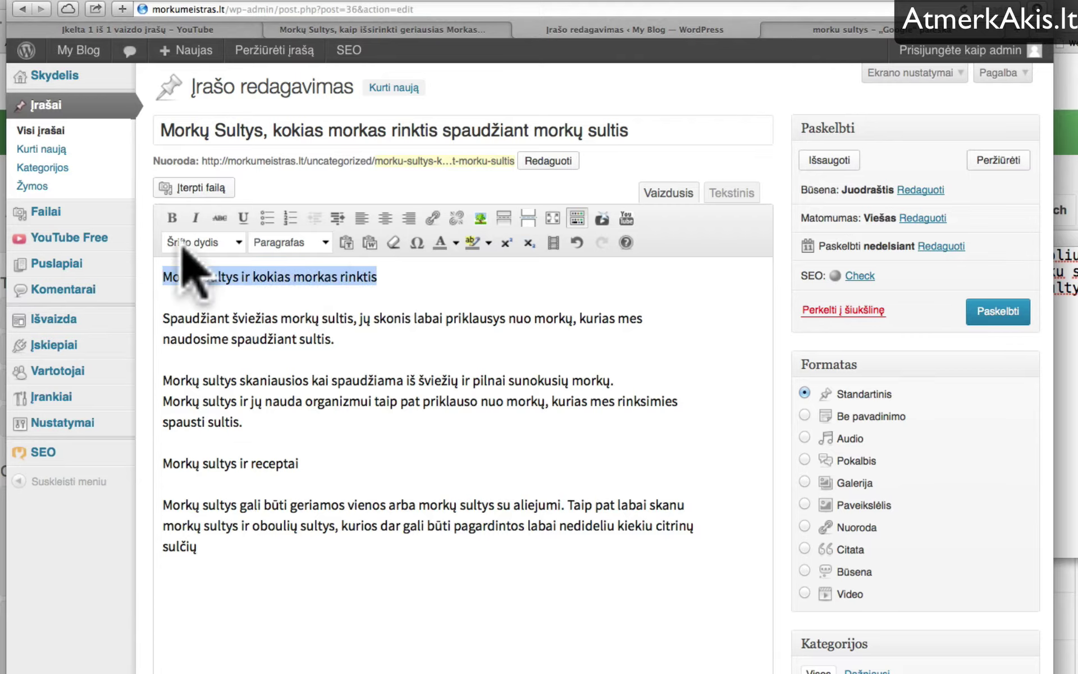
click(317, 242)
click(311, 337)
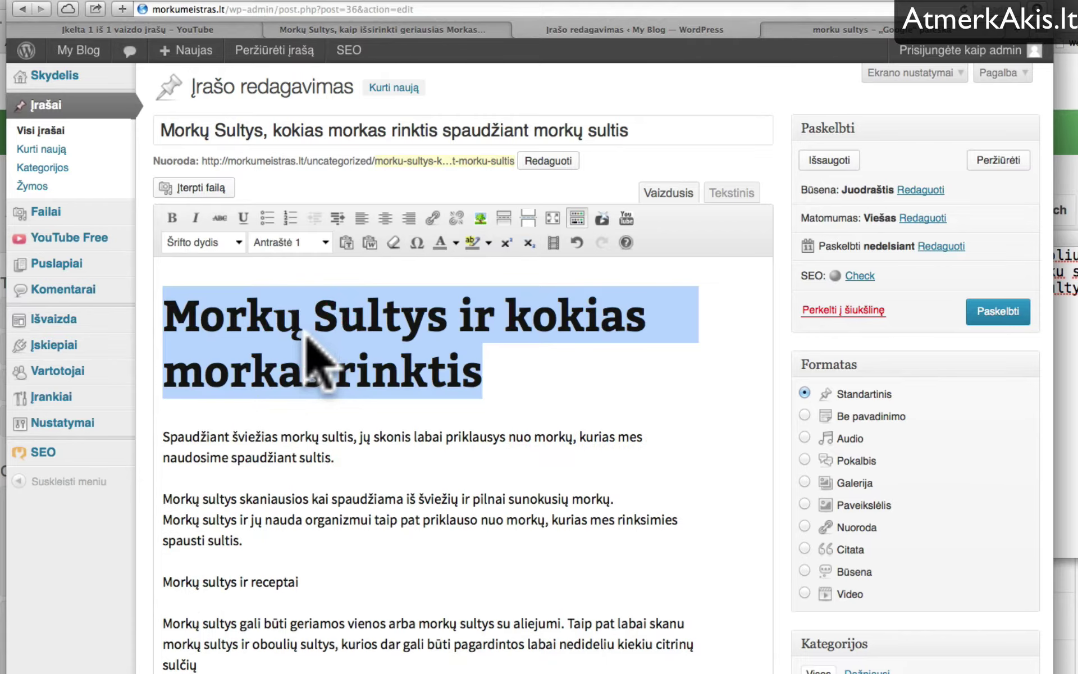
click(356, 373)
click(507, 376)
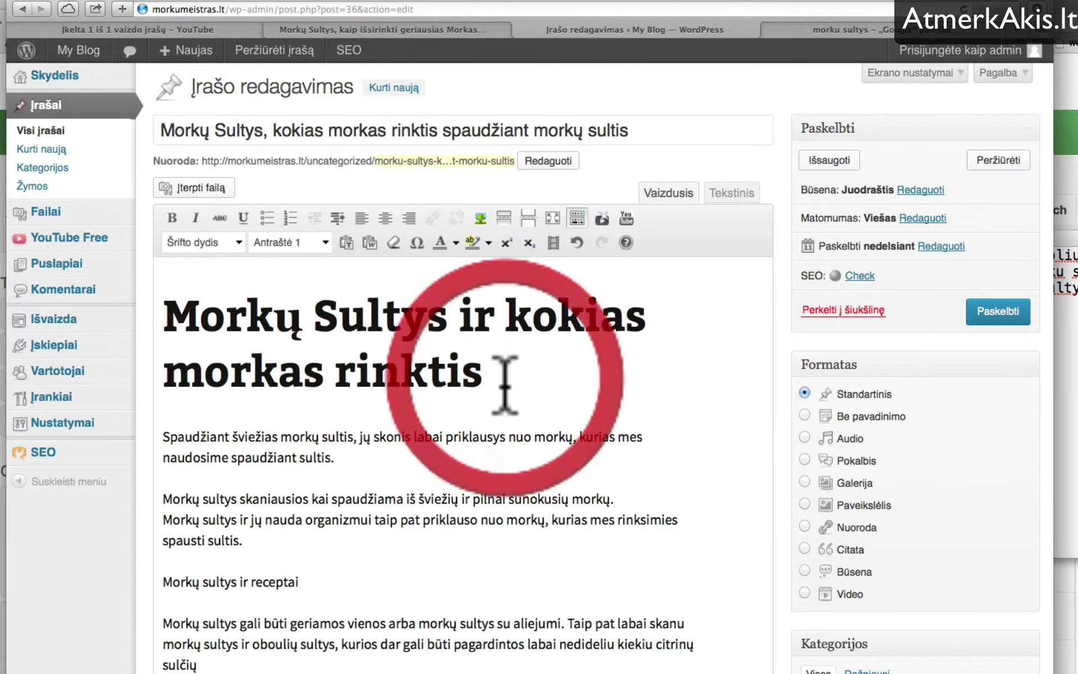
Try to format the line "Morkų sultys ir receptai" as Antraštė 2.
scroll(550, 483, down, 1)
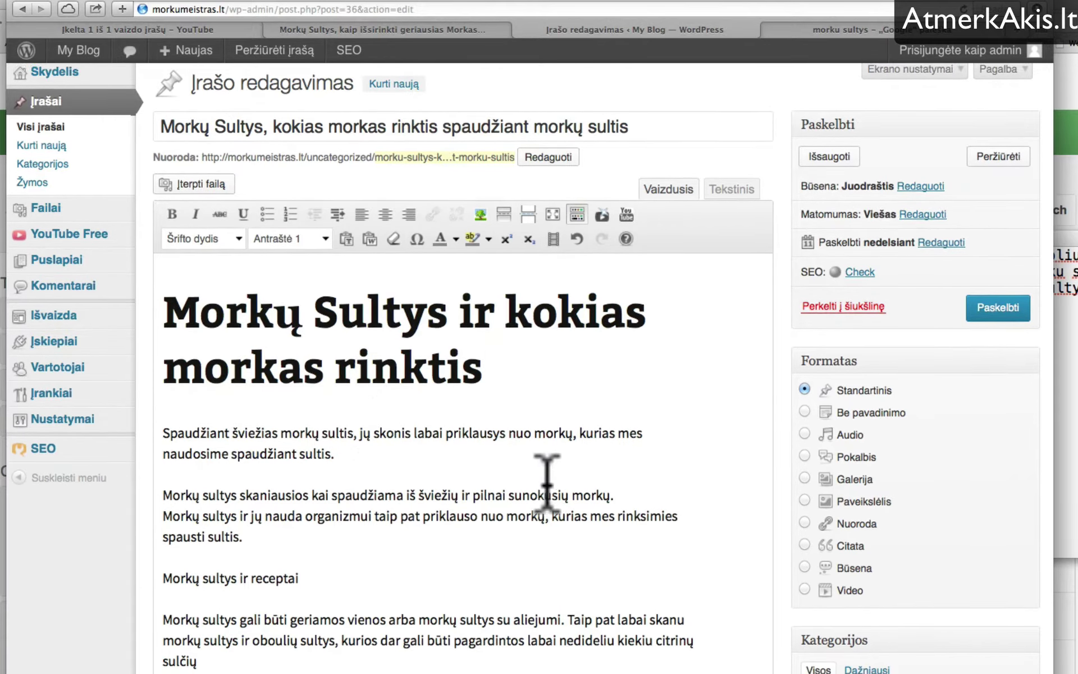
scroll(350, 432, down, 1)
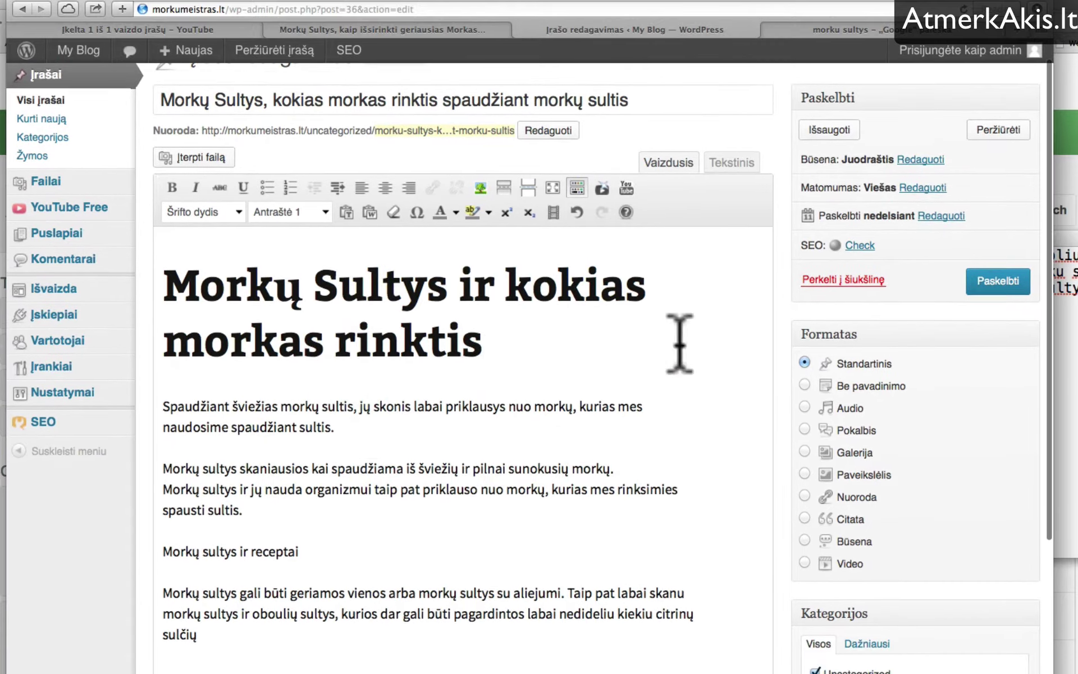
scroll(549, 373, down, 1)
scroll(352, 421, down, 5)
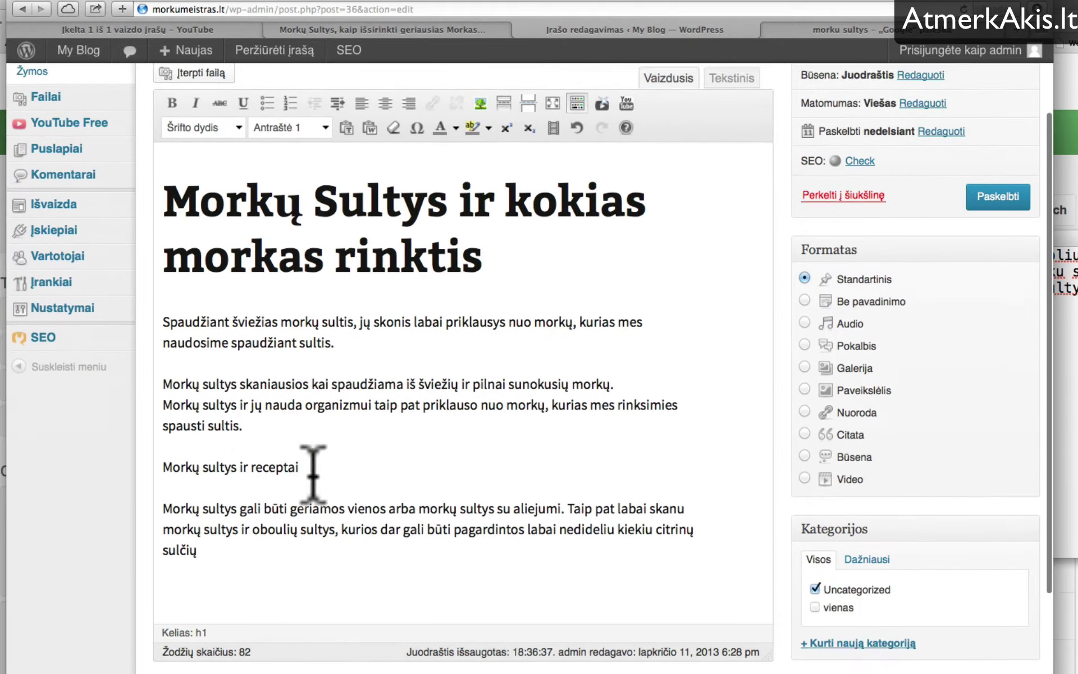
drag(171, 414, 48, 400)
scroll(326, 498, up, 5)
click(311, 198)
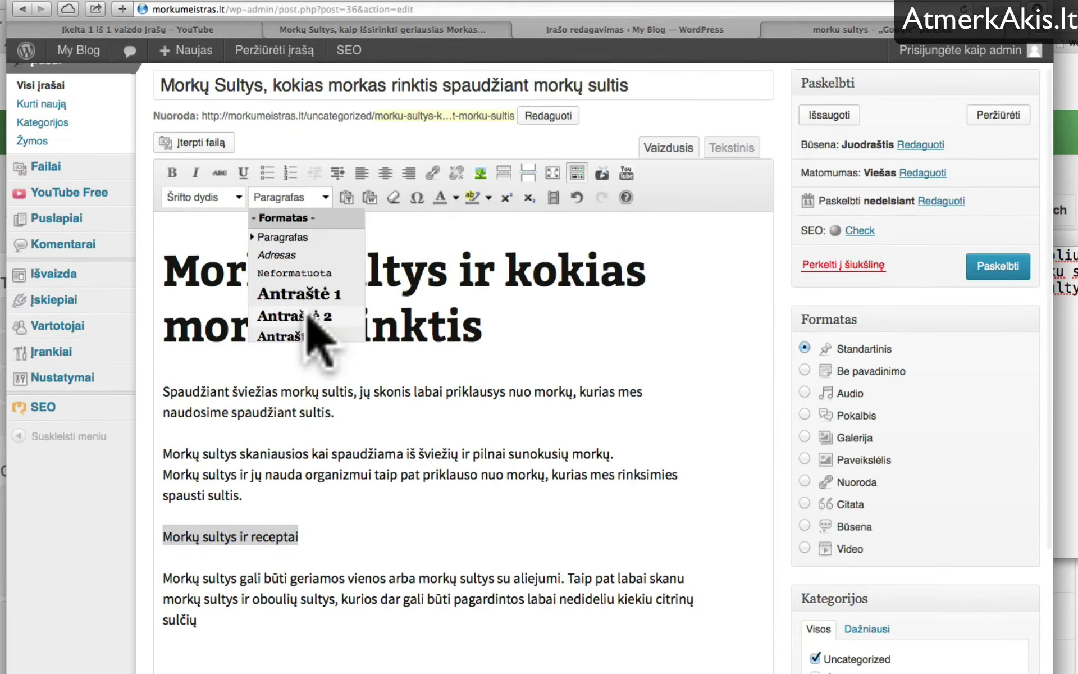
click(312, 318)
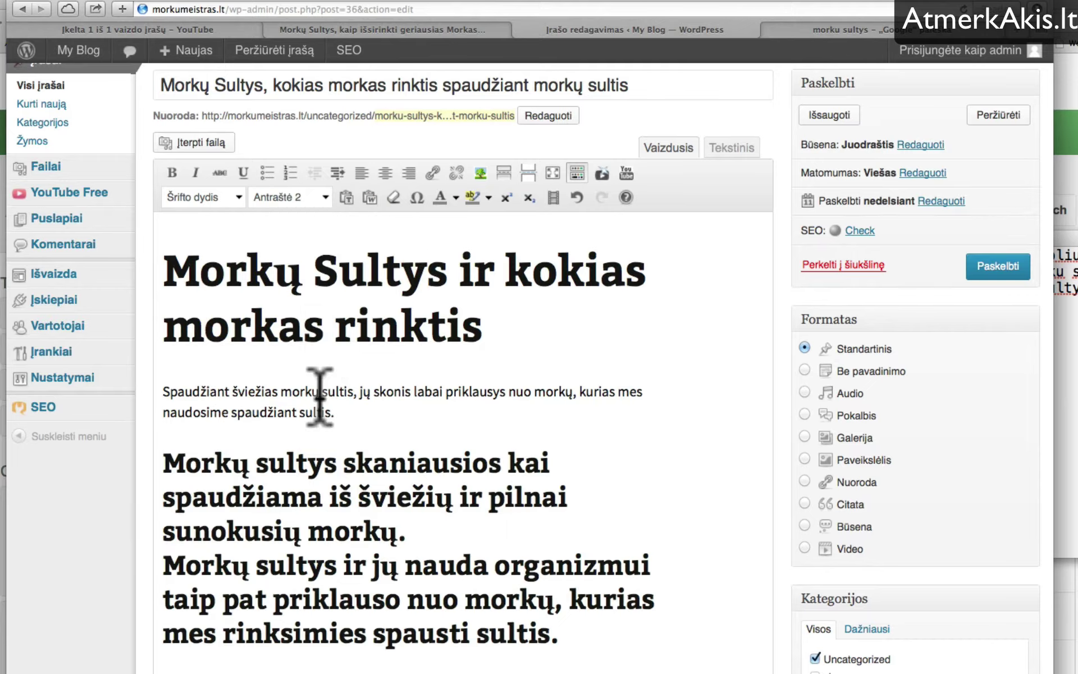
scroll(323, 461, down, 2)
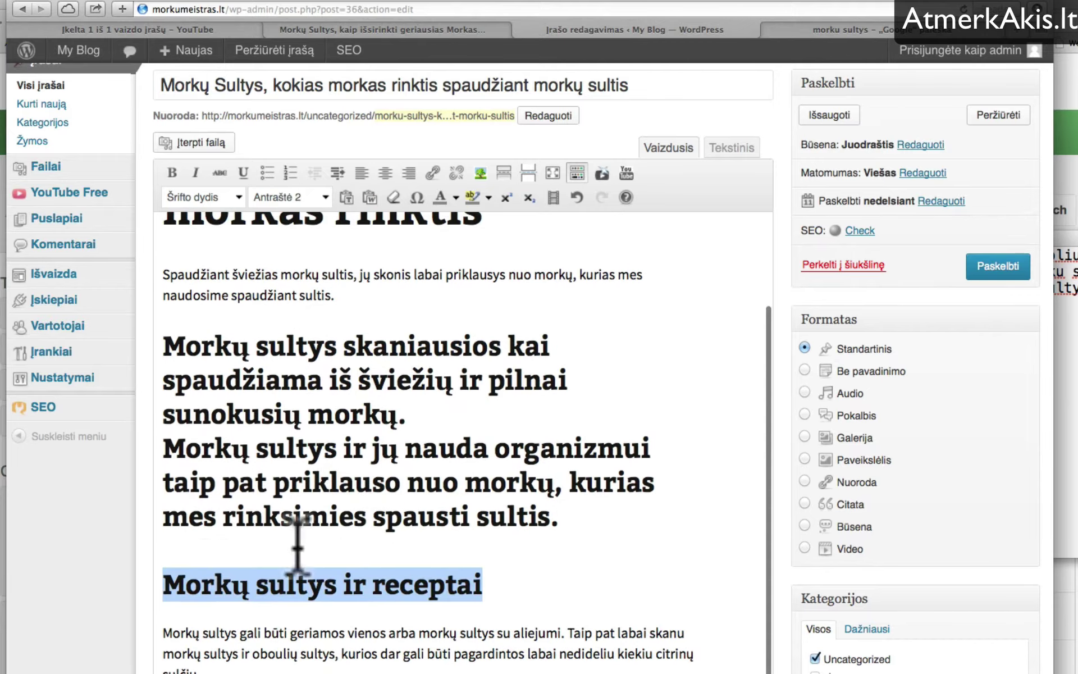
click(216, 562)
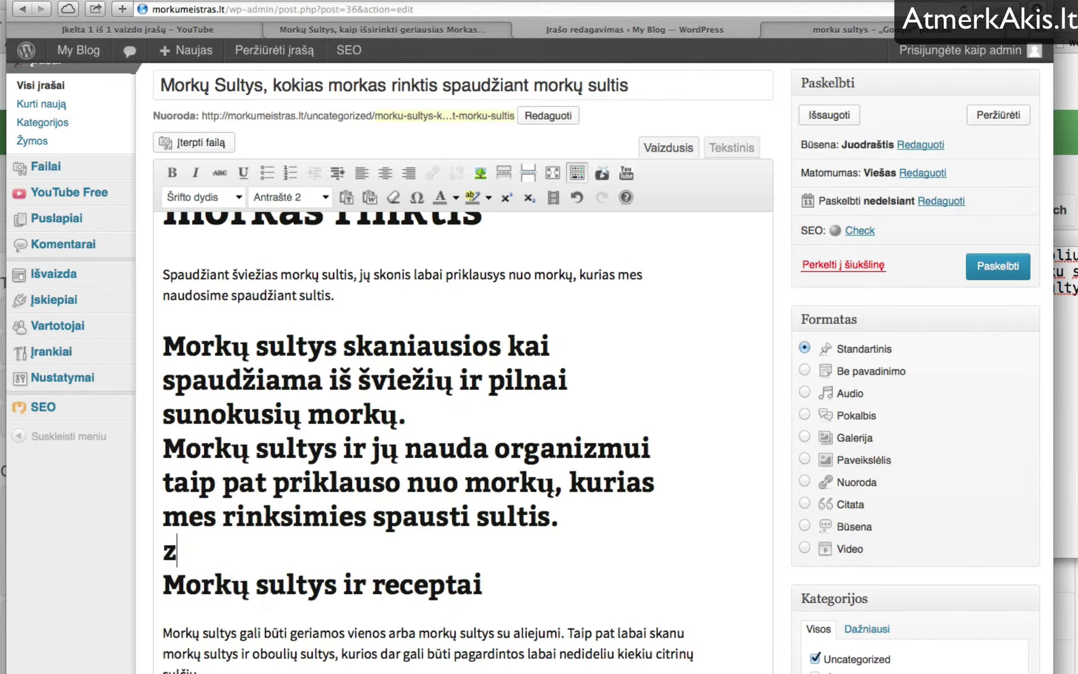
key(ctrl+z)
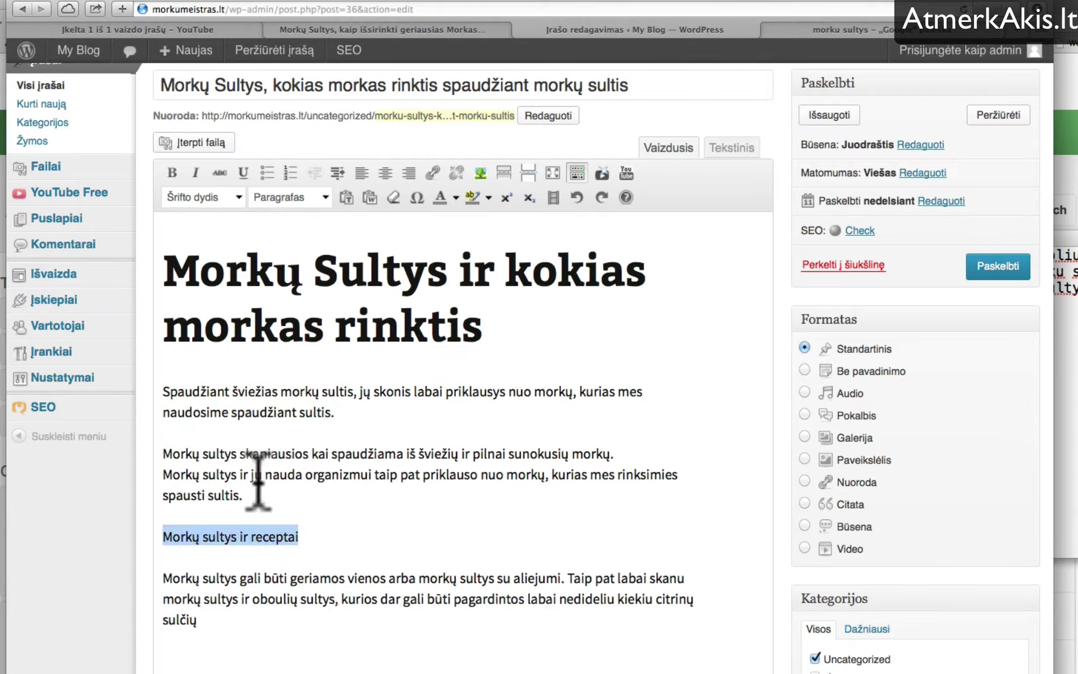
Make the line "Morkų sultys ir receptai" a separate paragraph from the text above it.
click(231, 538)
click(191, 521)
key(Down)
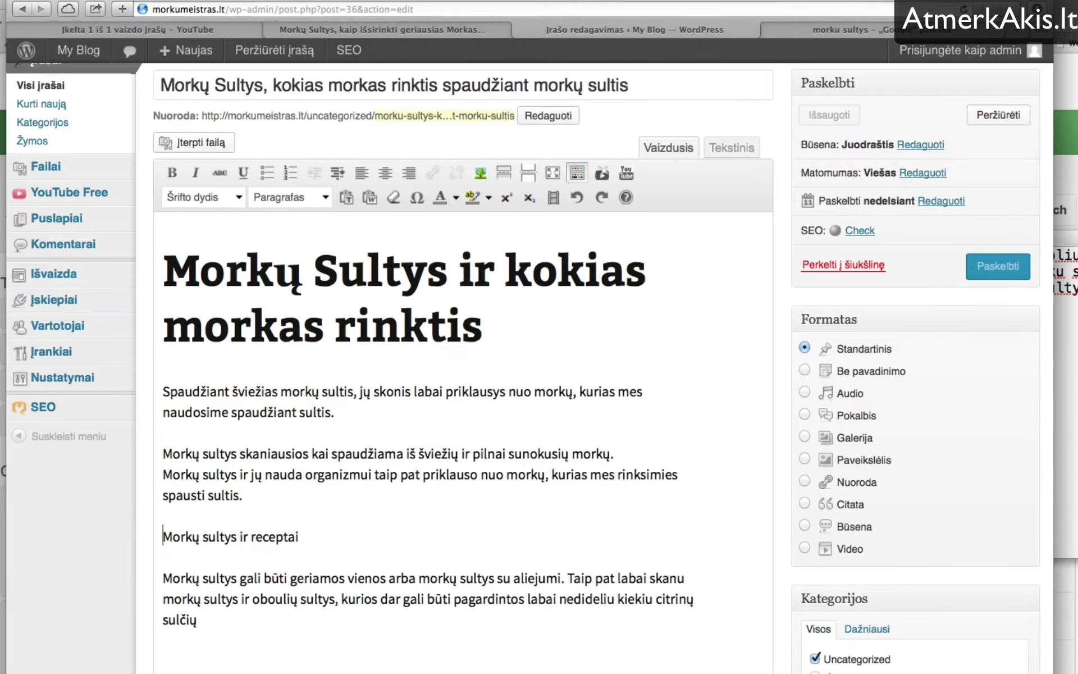
key(BackSpace)
key(Return)
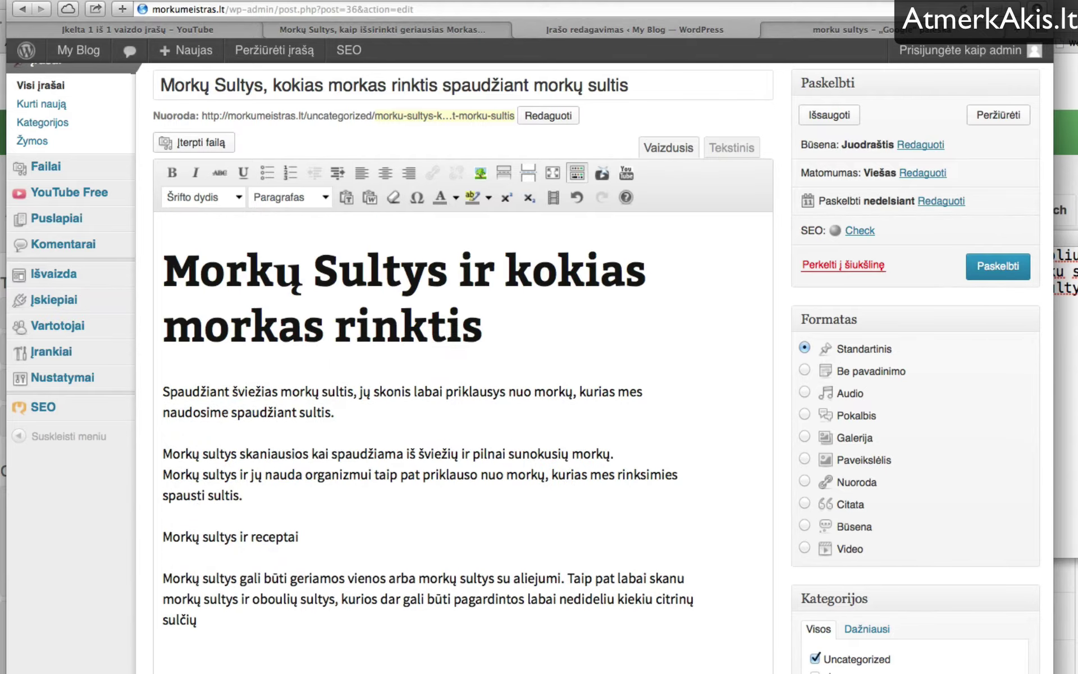
Format the line "Morkų sultys ir receptai" as Antraštė 2.
drag(298, 537, 93, 530)
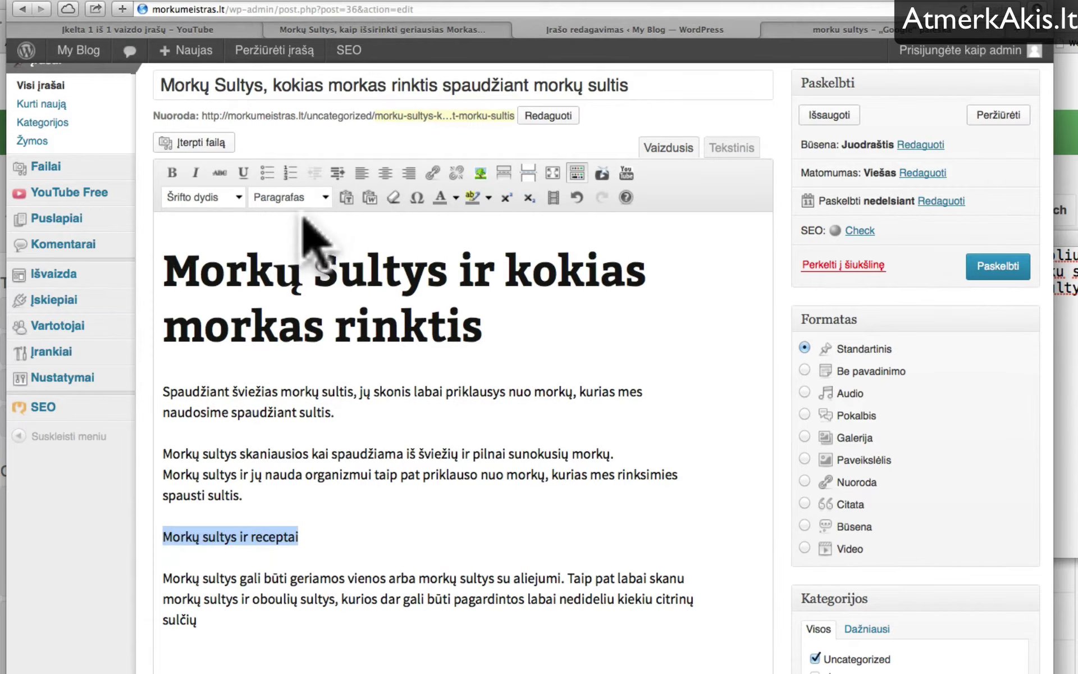
click(292, 197)
click(303, 316)
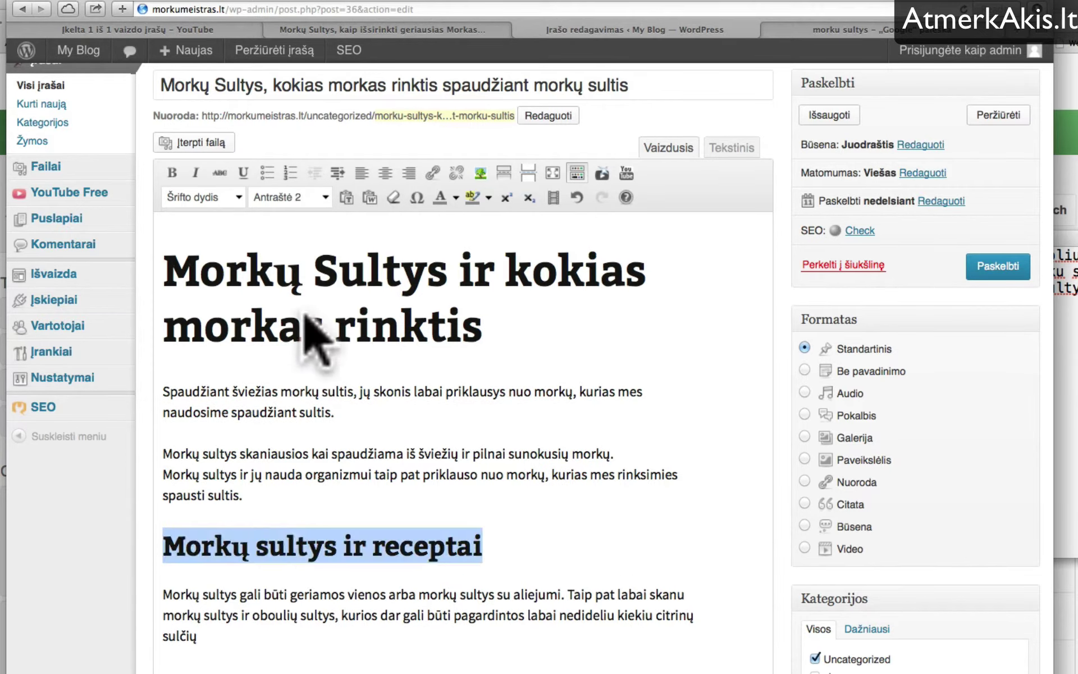
click(305, 542)
scroll(471, 528, down, 1)
scroll(450, 514, up, 3)
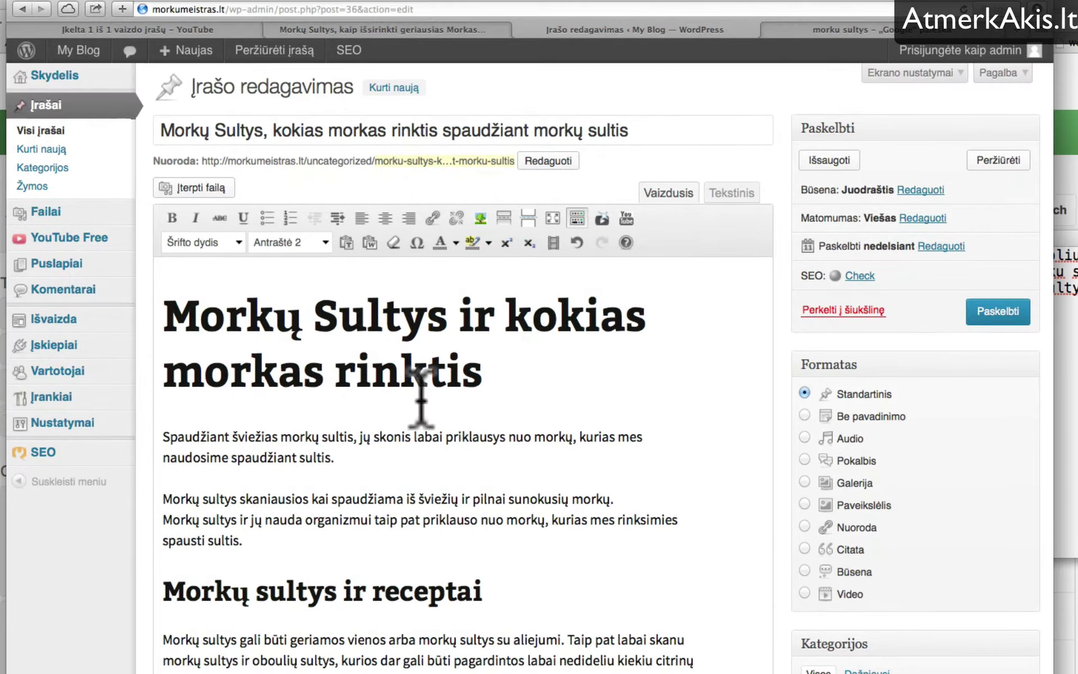
drag(483, 374, 125, 320)
click(291, 393)
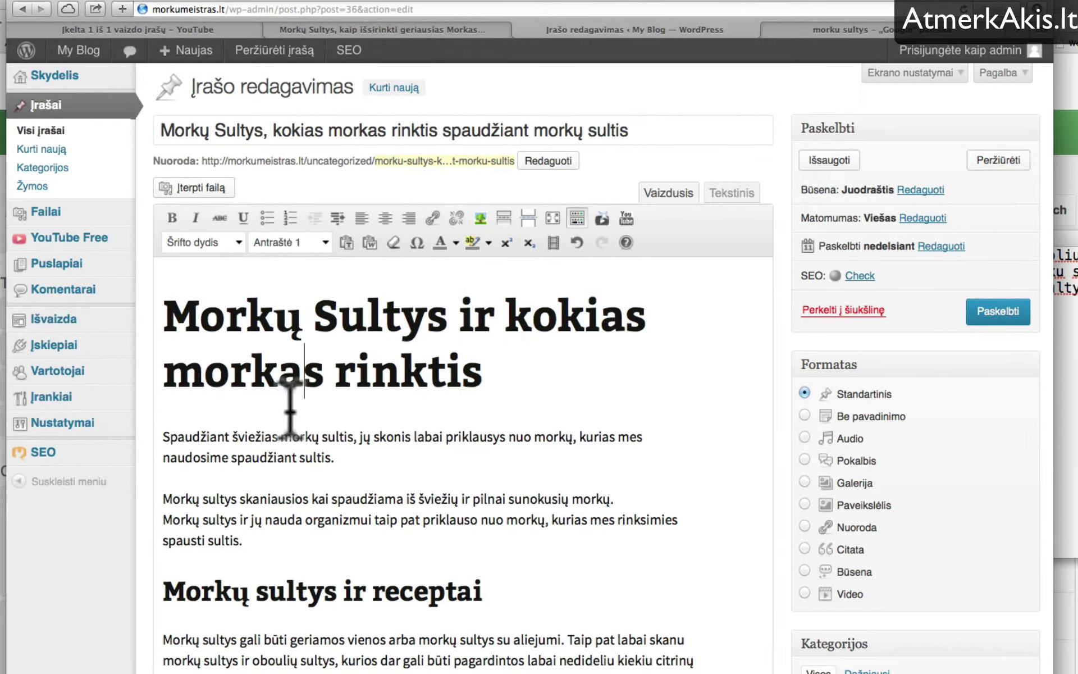
scroll(289, 428, down, 1)
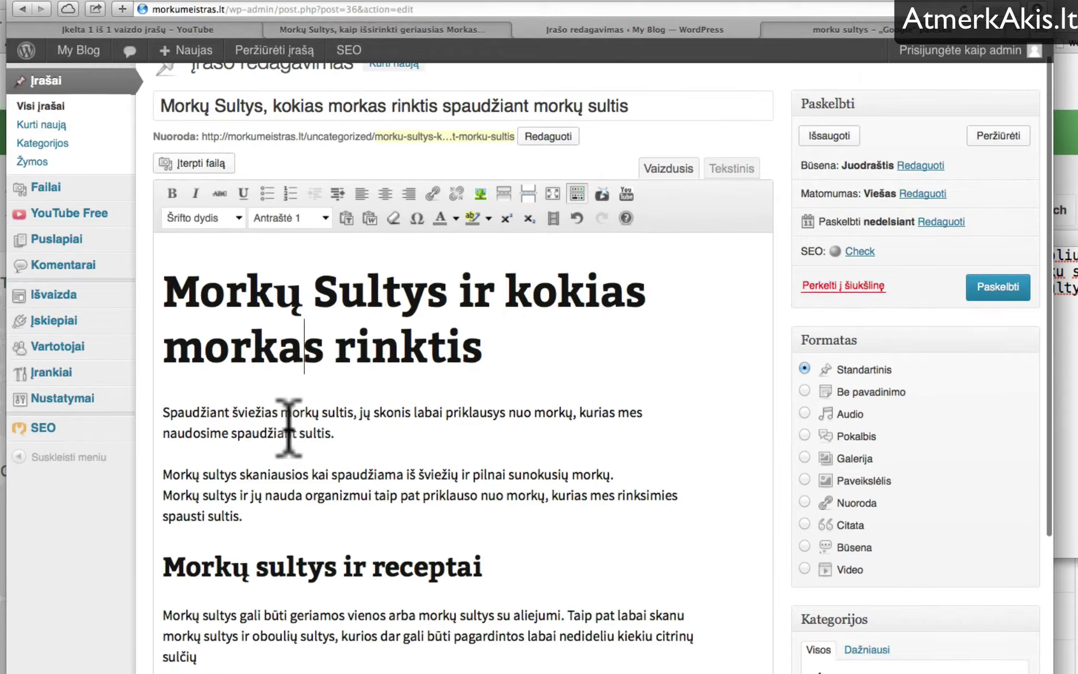
scroll(290, 429, up, 2)
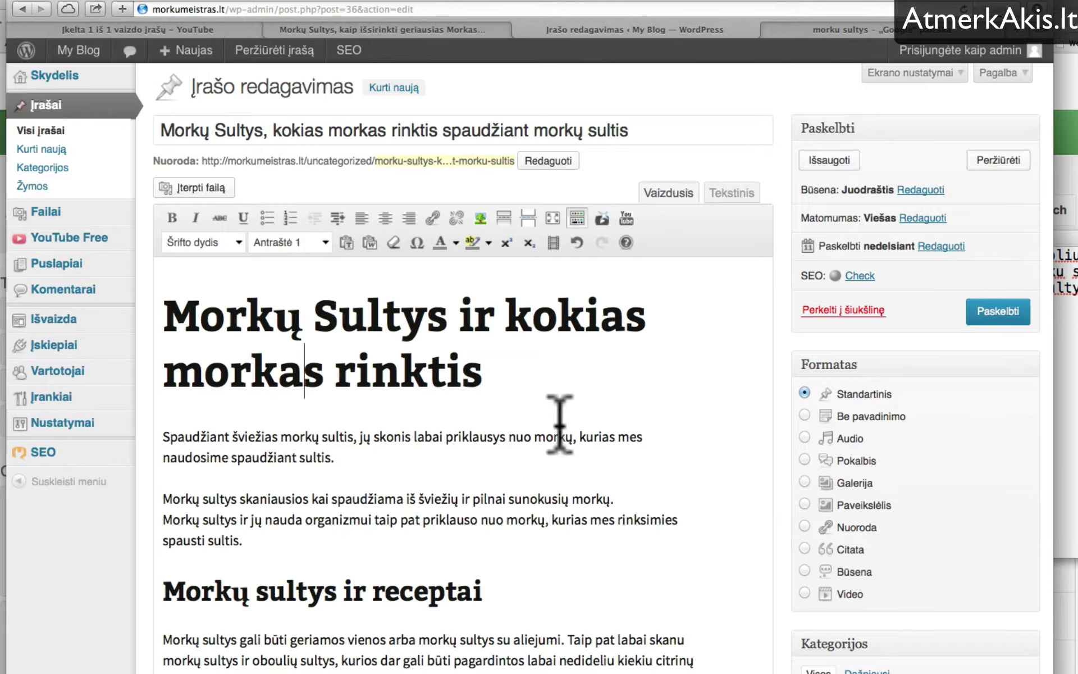
click(456, 500)
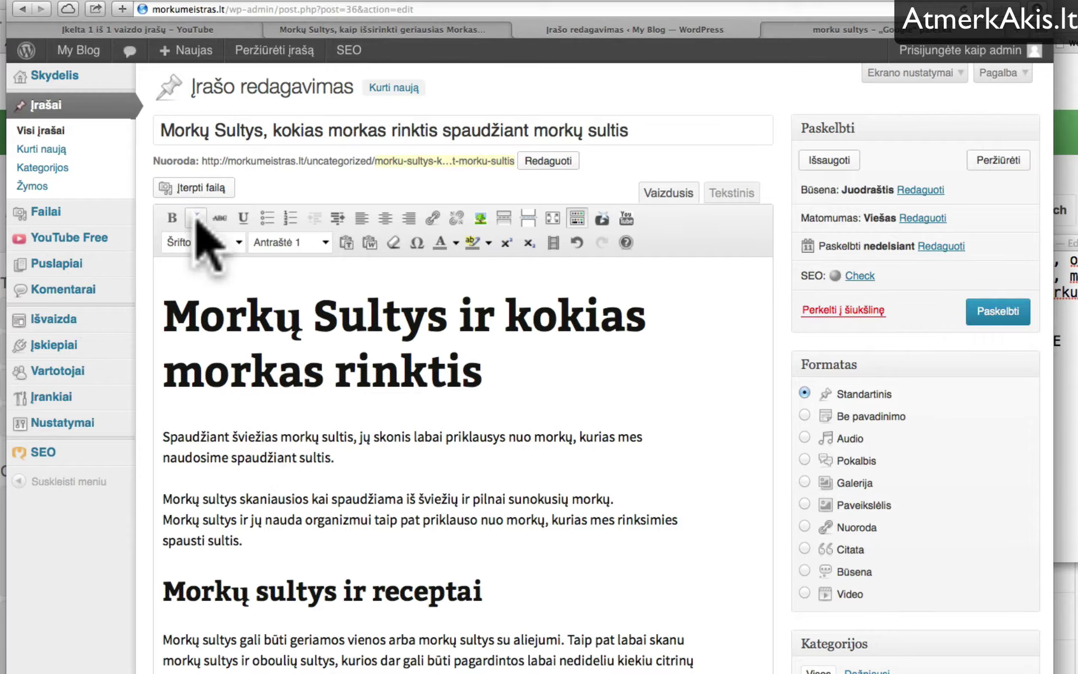
Bold the keyword phrase "morkų sultis" in the first sentence under the main heading.
click(362, 498)
scroll(363, 497, down, 2)
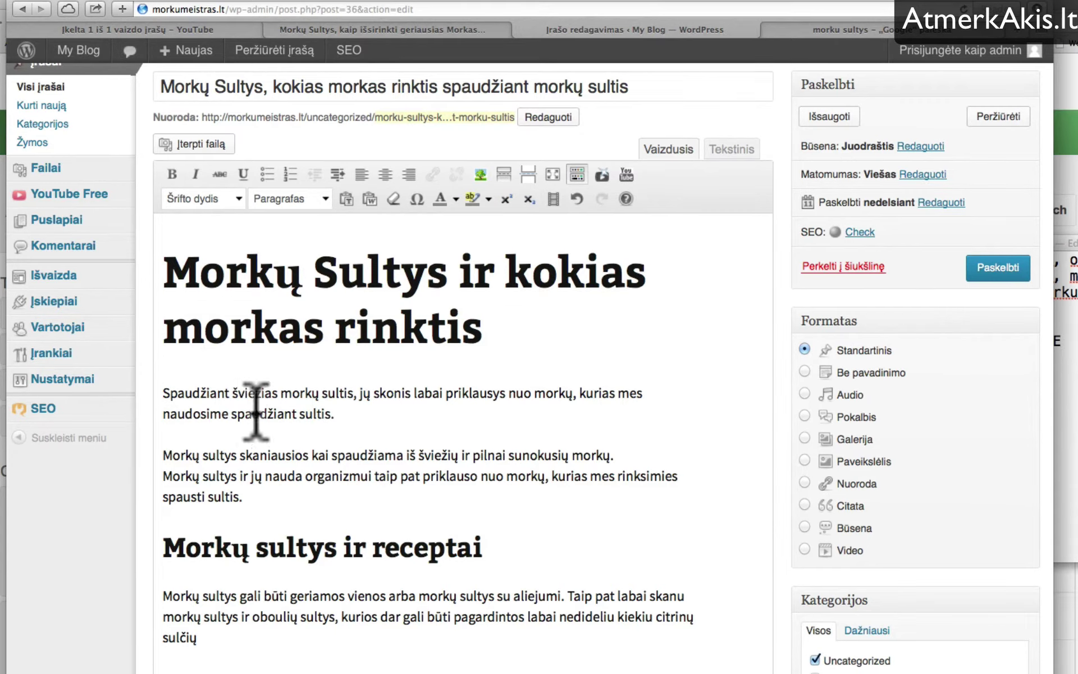
drag(281, 392, 355, 391)
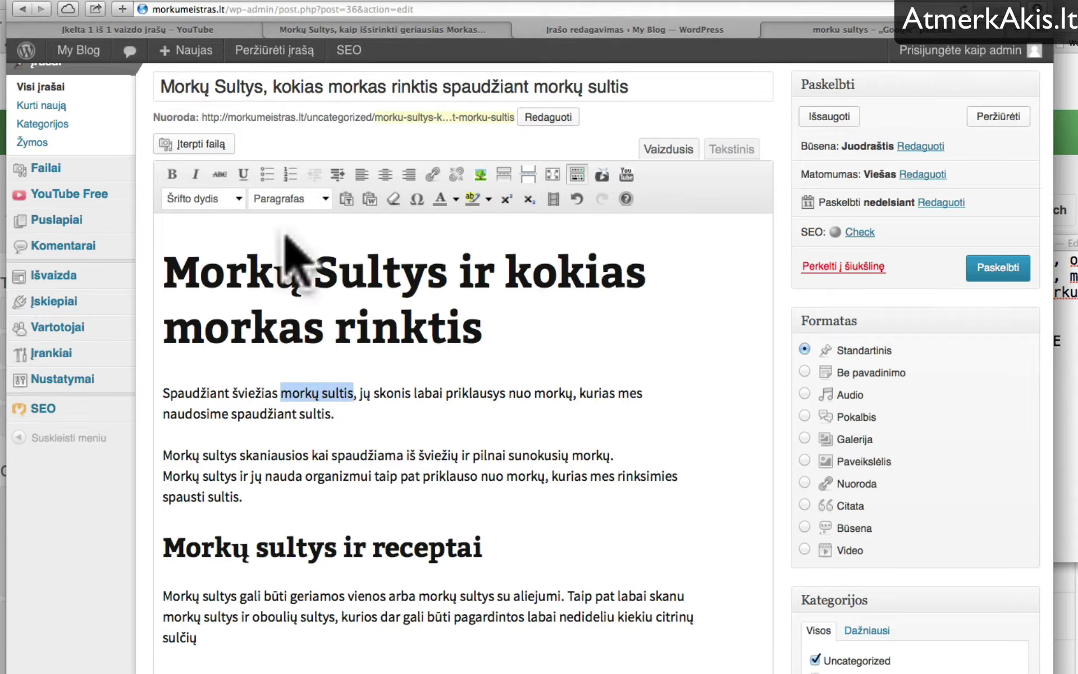
click(172, 174)
click(298, 407)
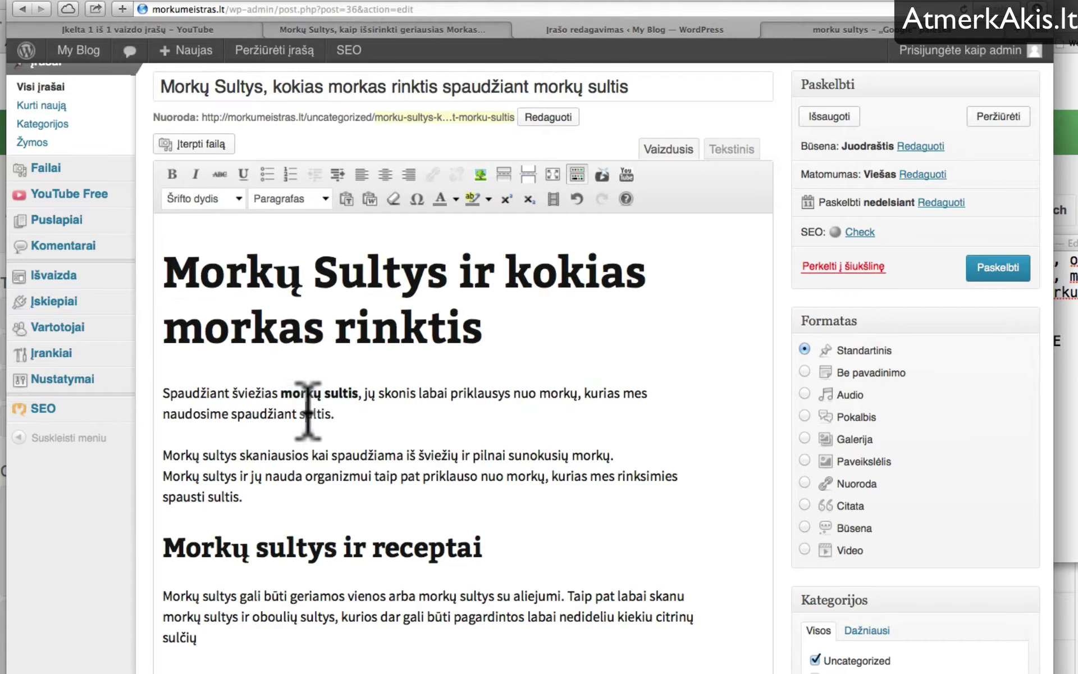
Italicise the keyword phrase "Morkų sultys" at the start of the second paragraph under the main heading.
mouse_move(236, 455)
mouse_down()
mouse_move(194, 456)
mouse_move(237, 456)
mouse_up()
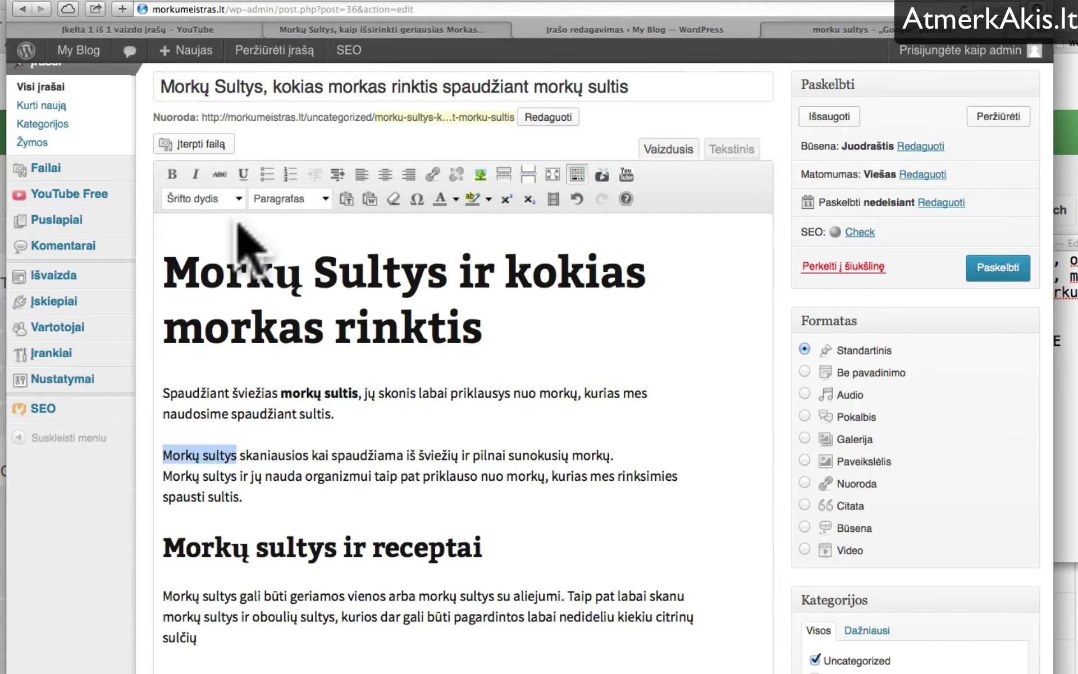
click(191, 174)
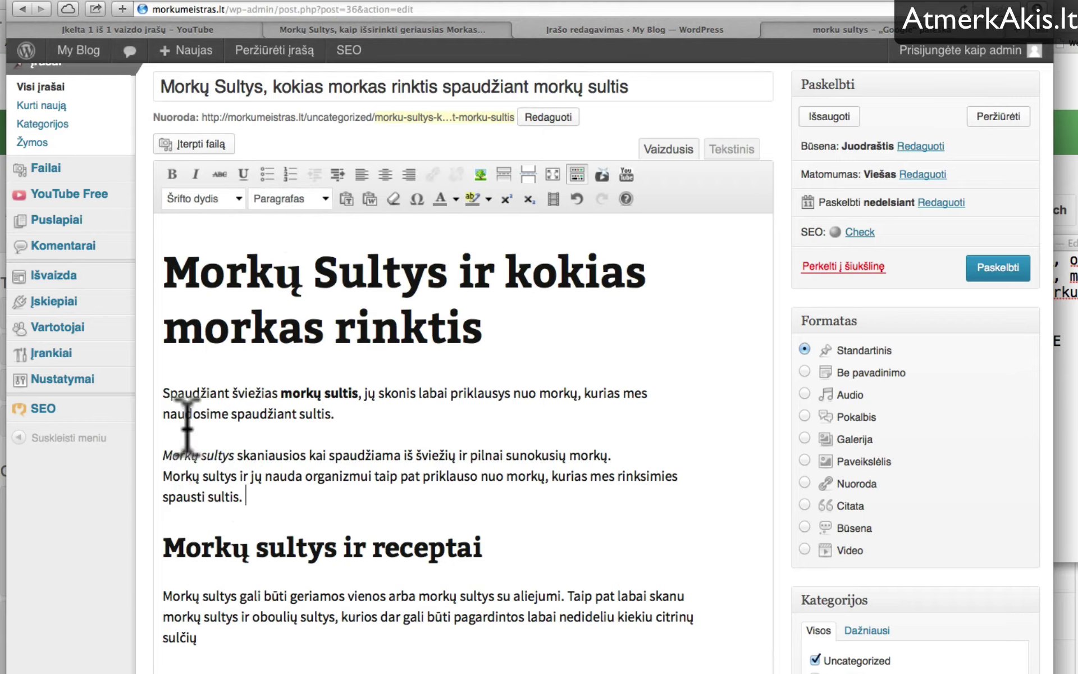
drag(153, 453, 260, 464)
click(260, 465)
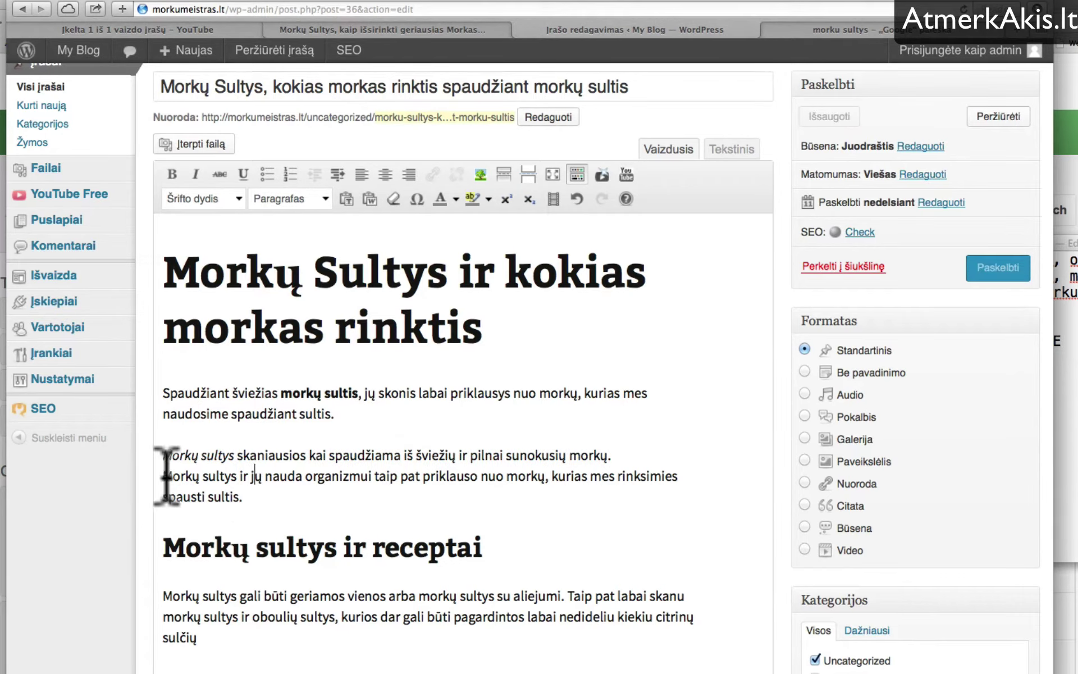
Underline "Morkų sultys" and the word "nauda" in the sentence beginning "Morkų sultys ir jų nauda organizmui".
drag(164, 476, 239, 476)
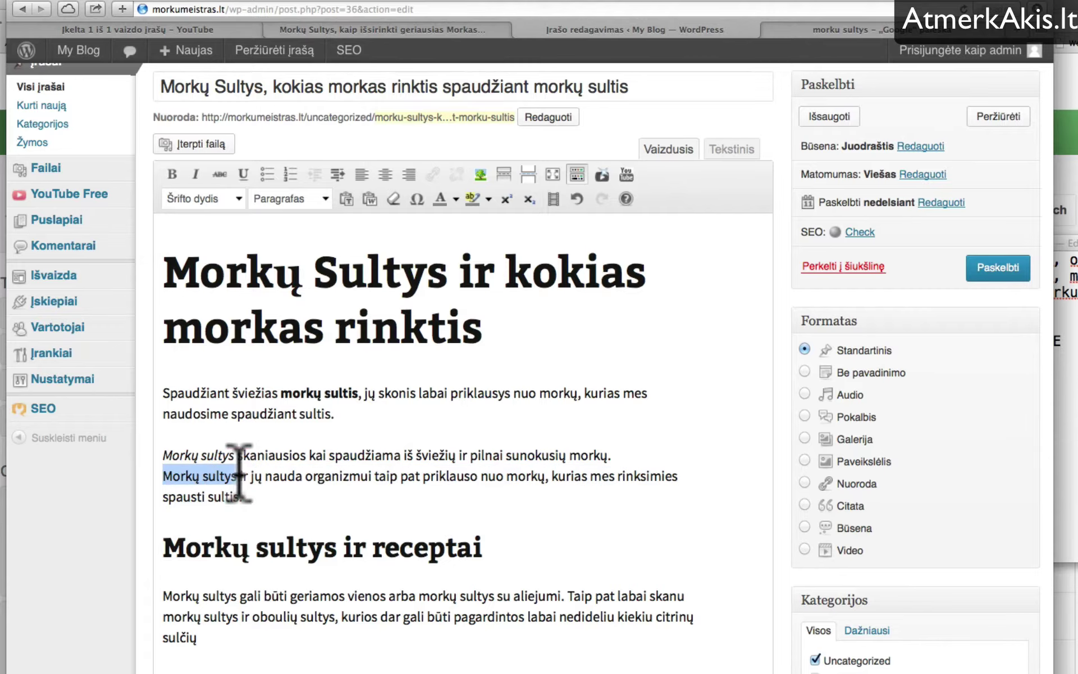
click(244, 174)
click(271, 499)
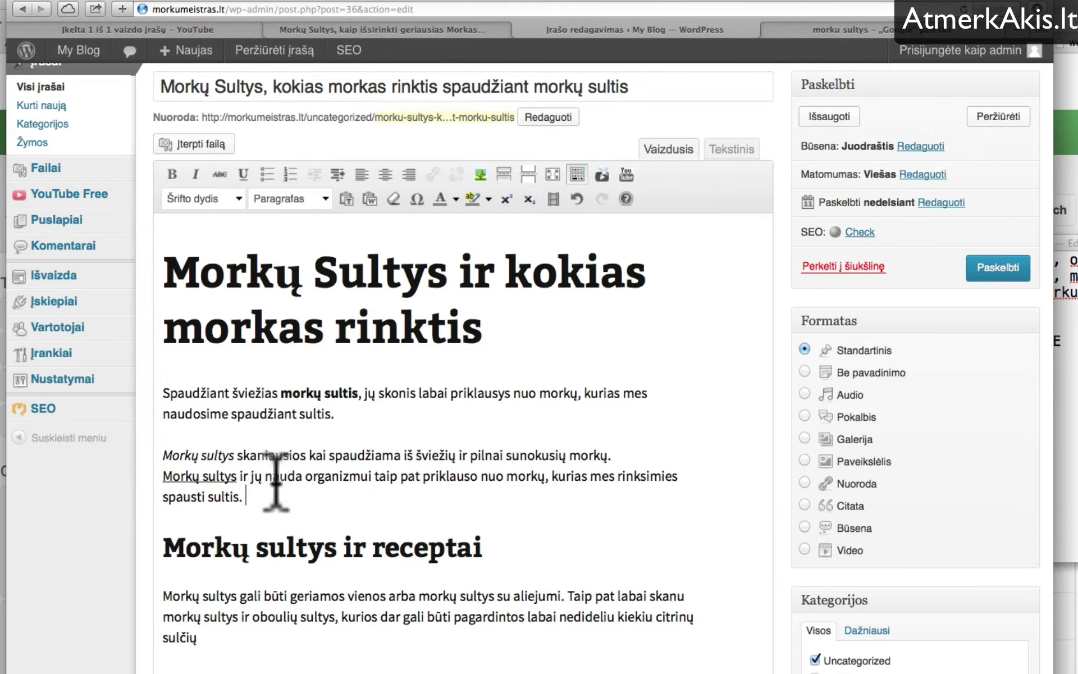
drag(265, 477, 304, 476)
click(243, 174)
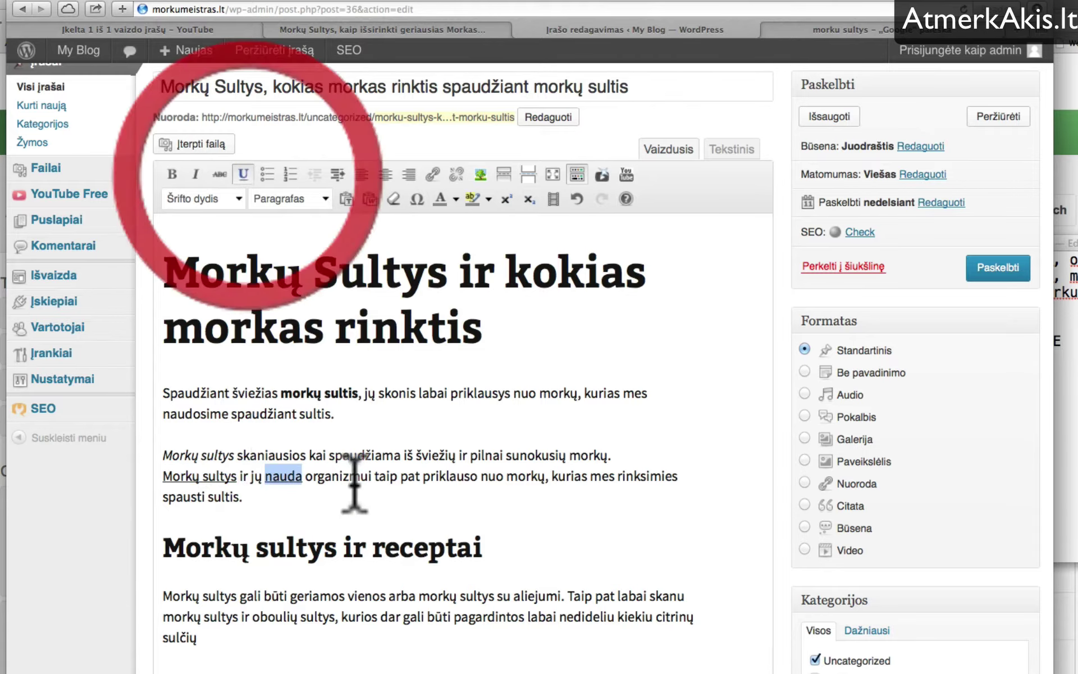
click(354, 482)
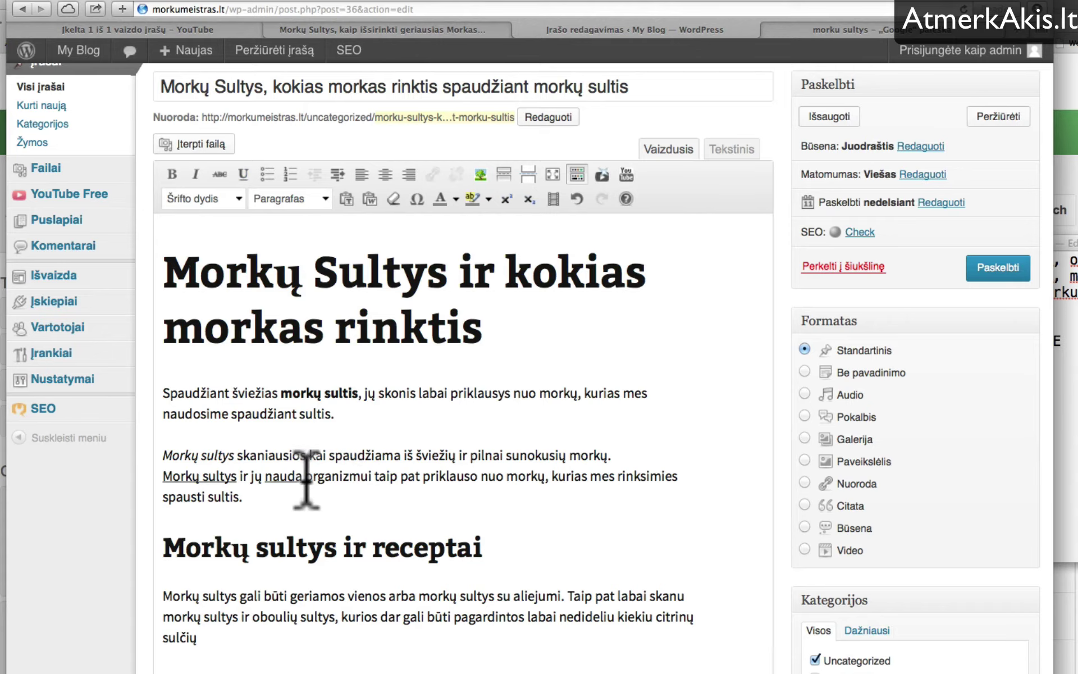
Underline the whole phrase "Morkų sultys ir jų nauda" in the second body paragraph.
drag(306, 478, 162, 476)
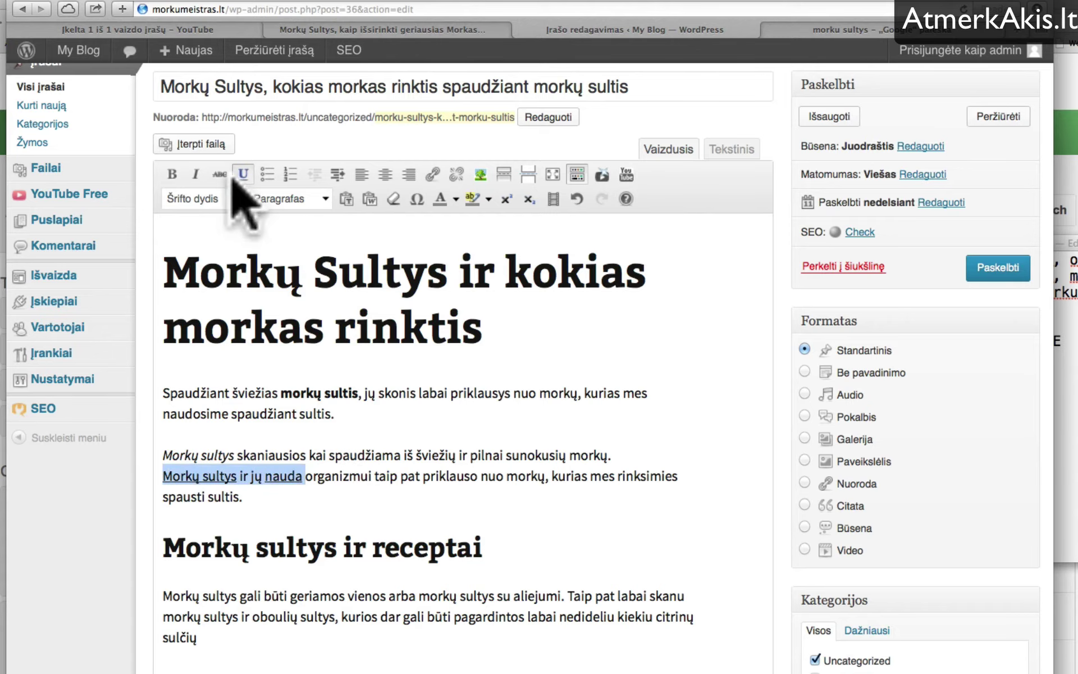
click(243, 175)
click(333, 412)
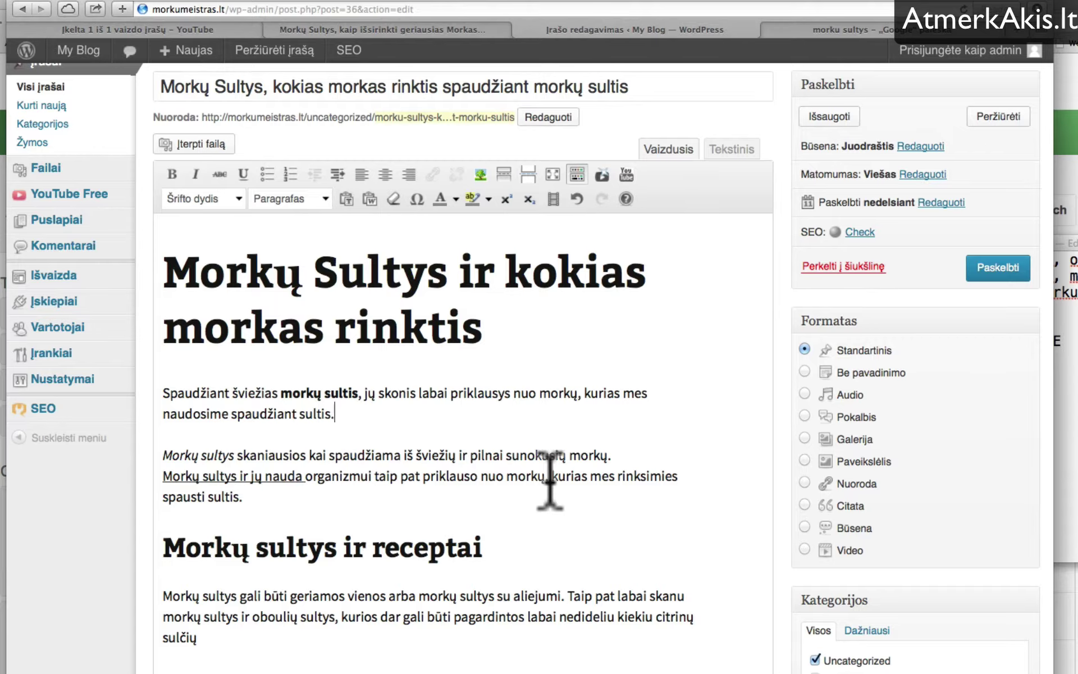
Make "Morkų sultys" bold at the start of the paragraph under the heading "Morkų sultys ir receptai".
scroll(358, 522, down, 3)
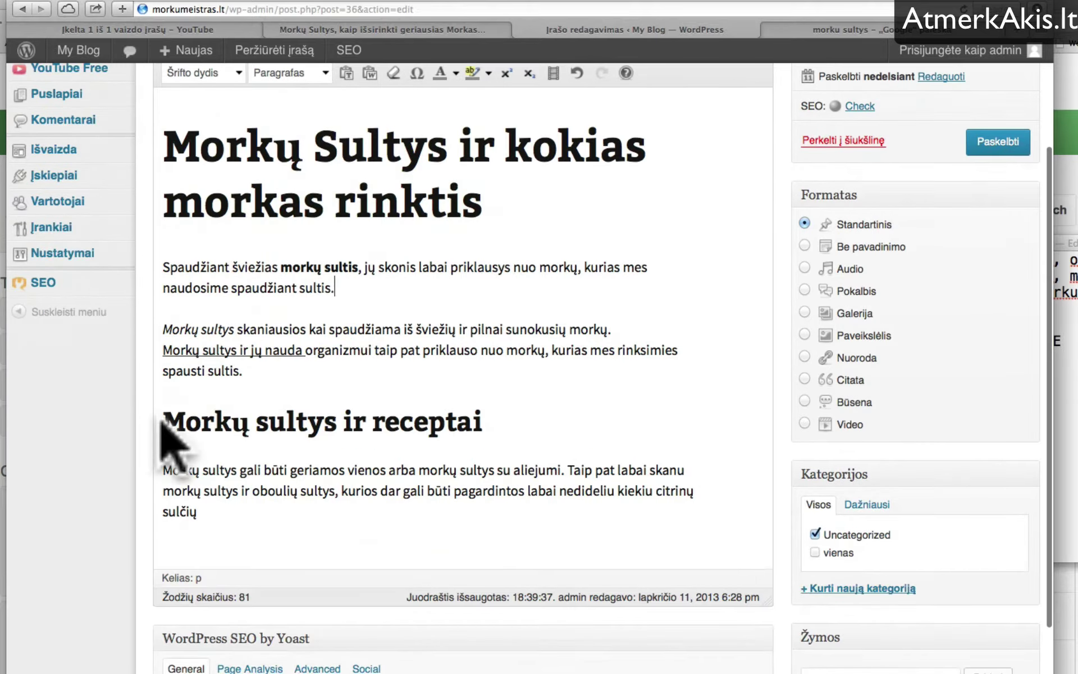
drag(336, 421, 119, 421)
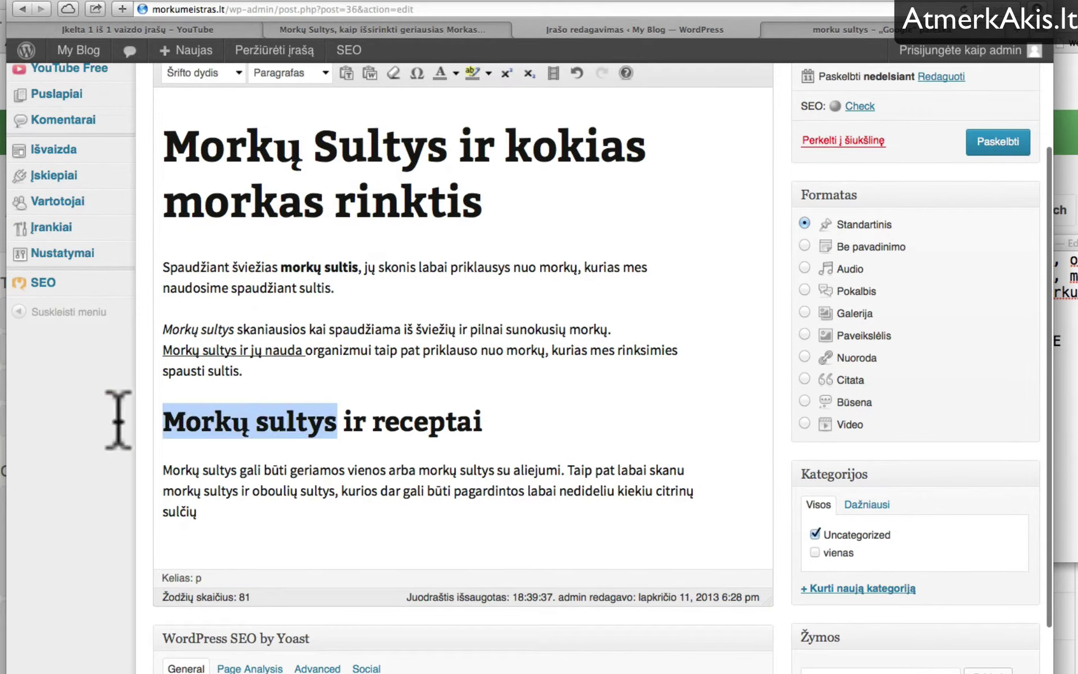
click(194, 427)
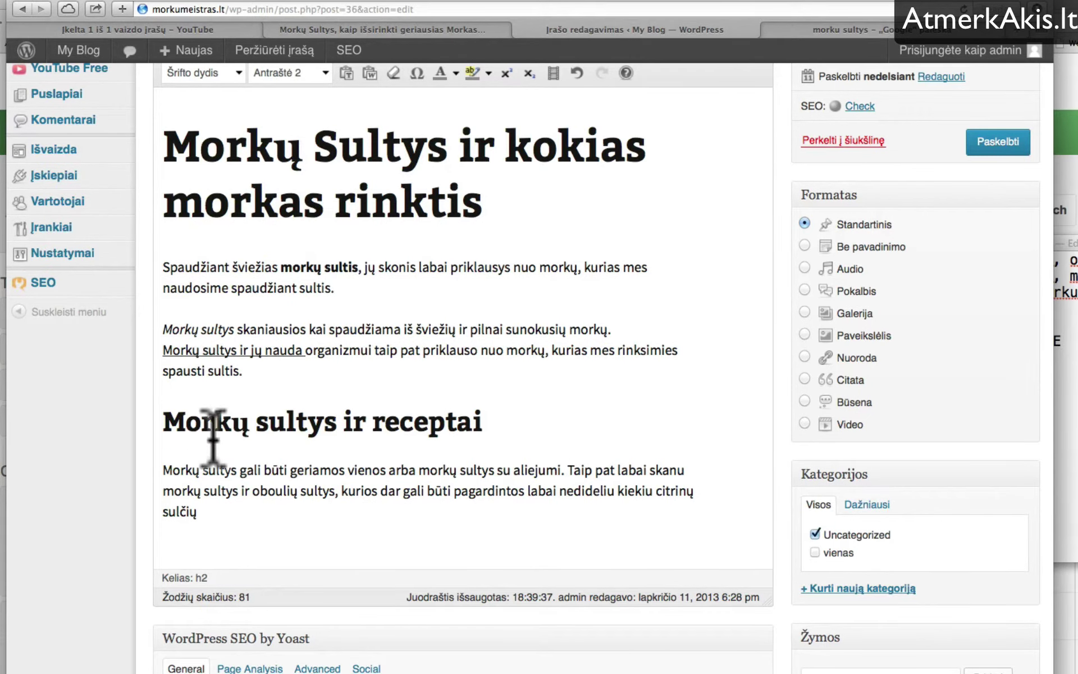
drag(170, 474, 237, 471)
scroll(194, 163, up, 3)
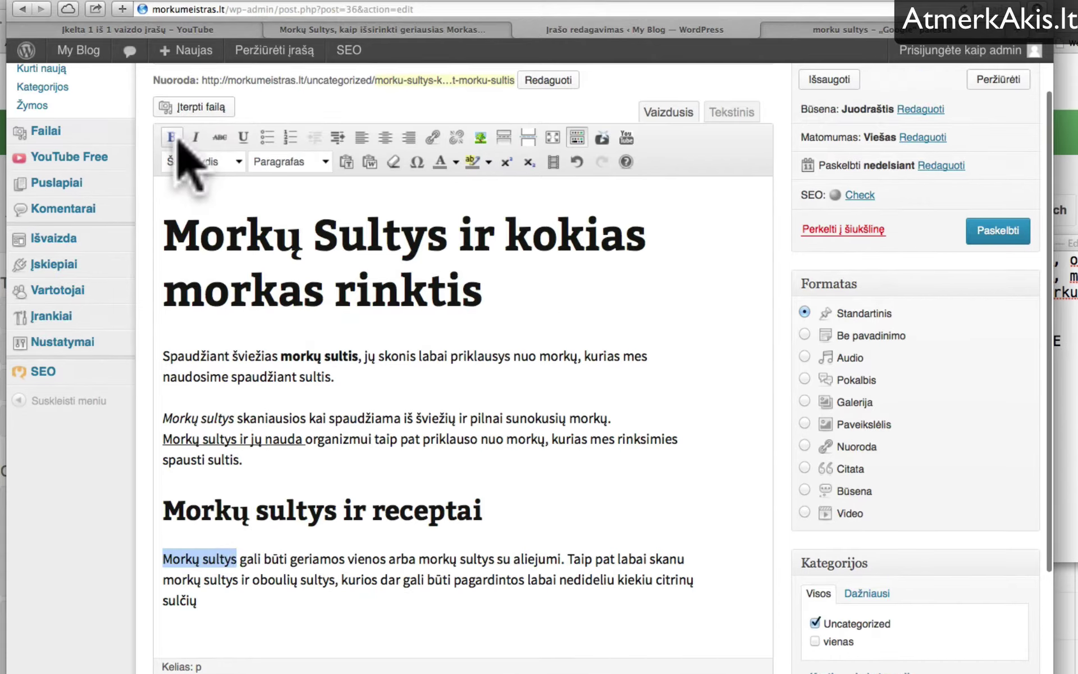
click(171, 136)
click(294, 558)
Underline the phrase "morkų sultys su aliejumi" in the last paragraph.
scroll(264, 587, down, 2)
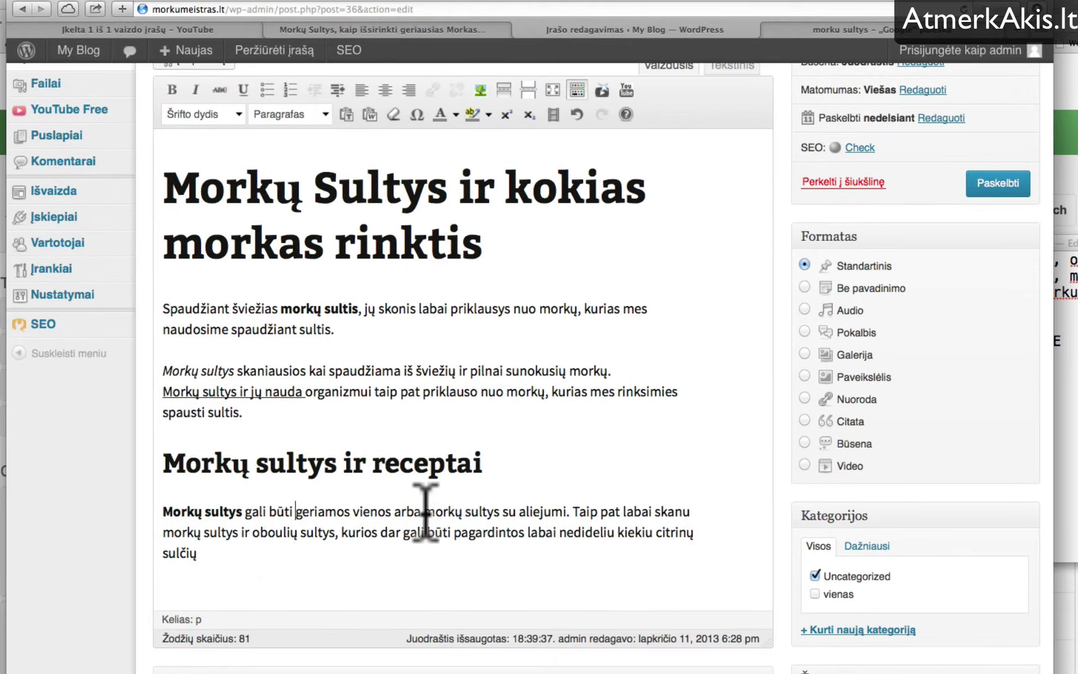
drag(422, 511, 566, 511)
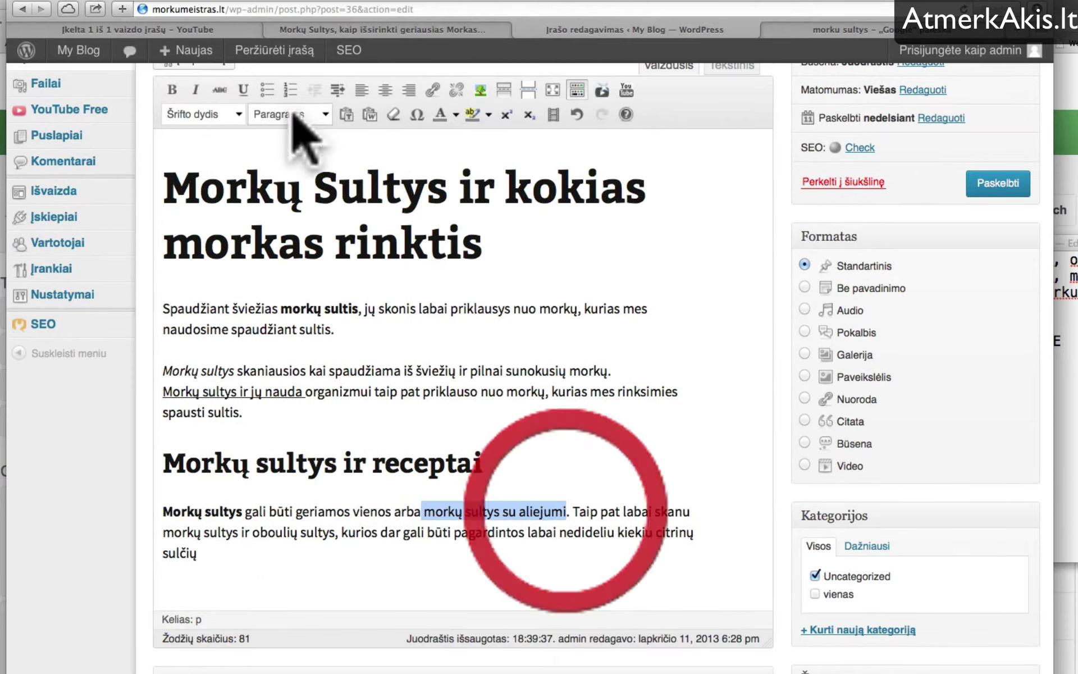
click(243, 90)
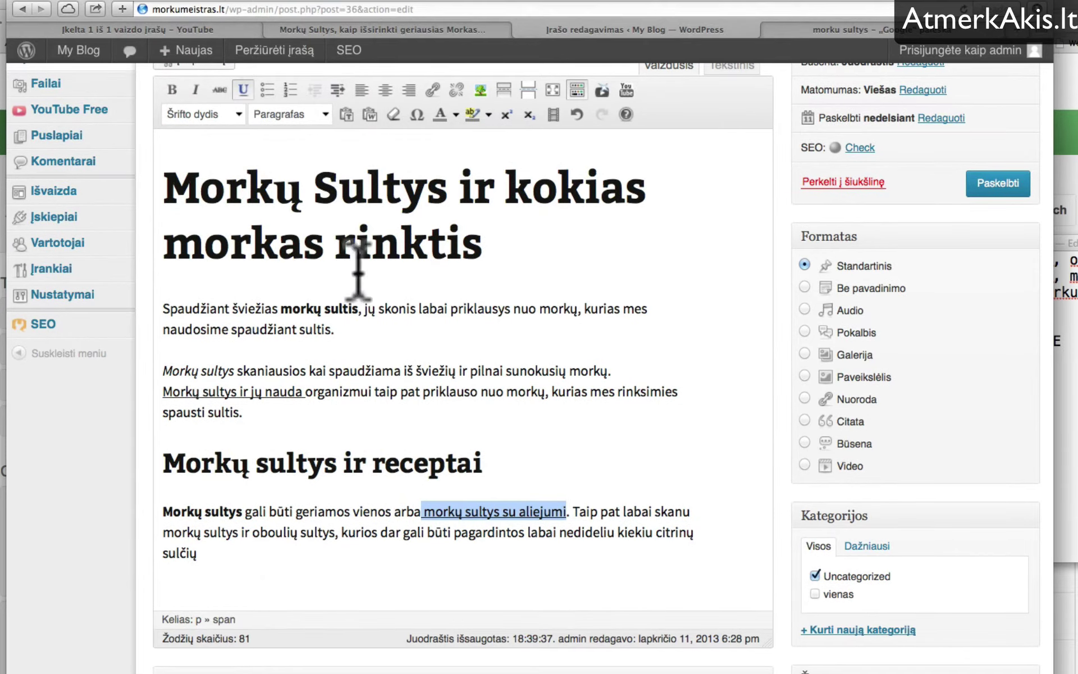
click(421, 486)
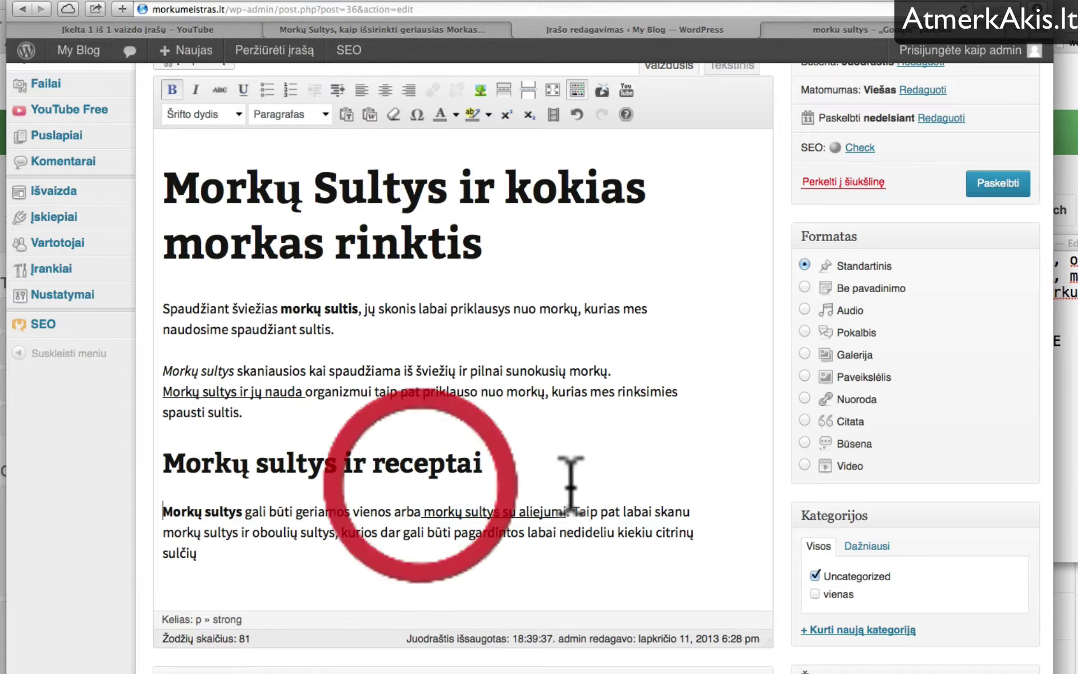
Italicise the phrase "morkų sultys ir oboulių sultys" in the last paragraph.
scroll(504, 520, down, 1)
scroll(504, 519, down, 1)
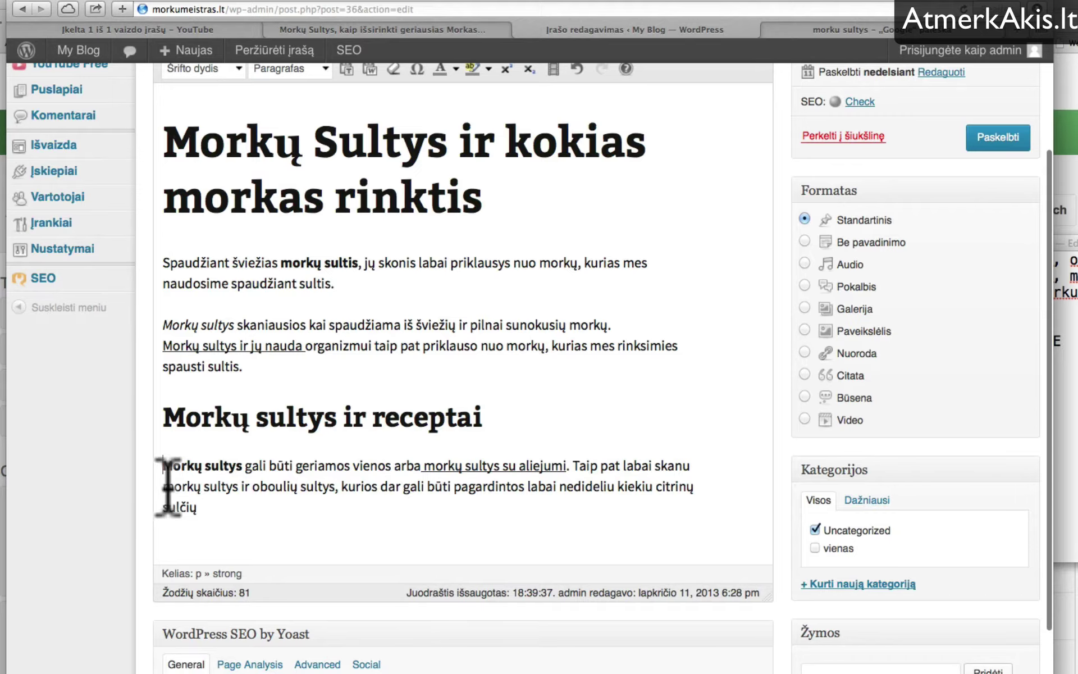
drag(164, 486, 336, 487)
scroll(196, 153, up, 2)
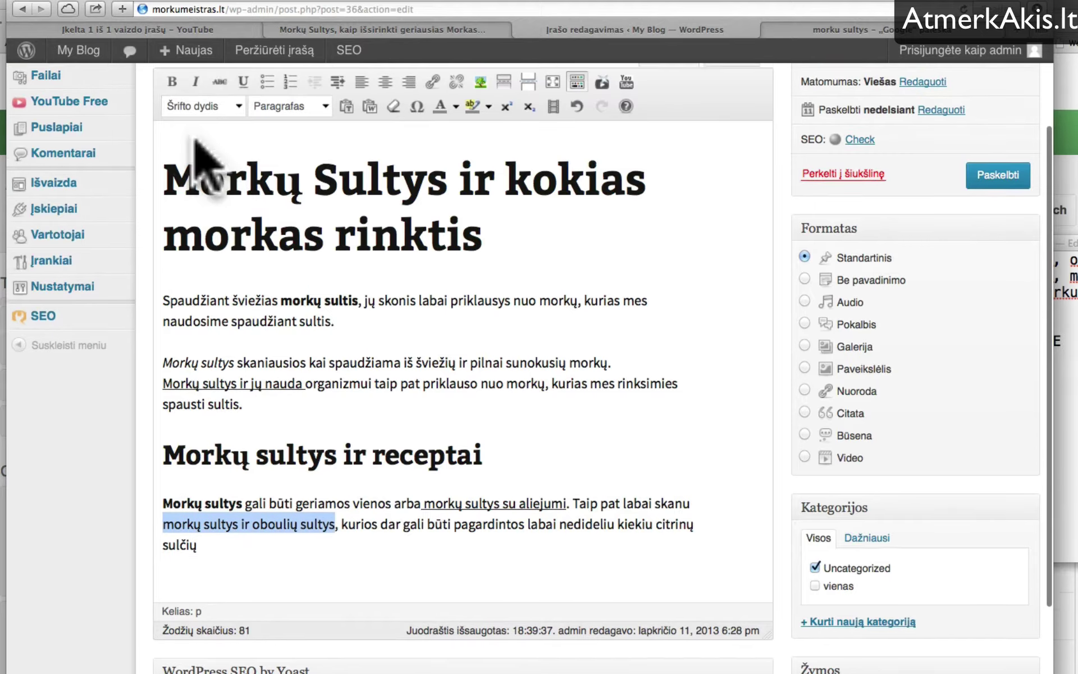
scroll(203, 163, up, 1)
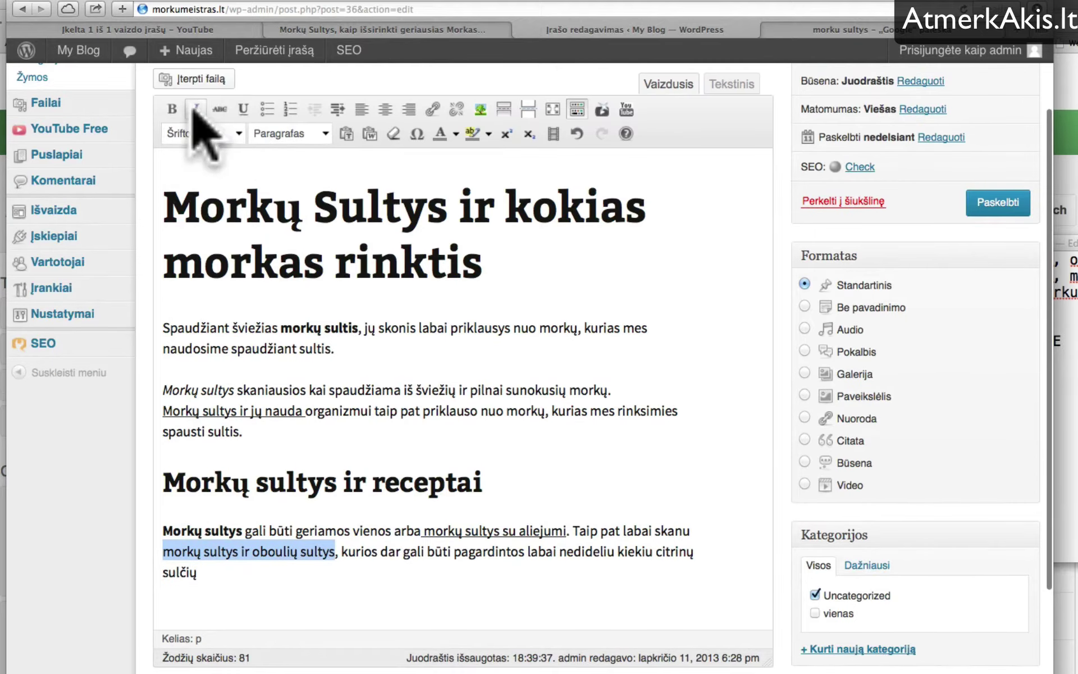
click(196, 109)
click(404, 568)
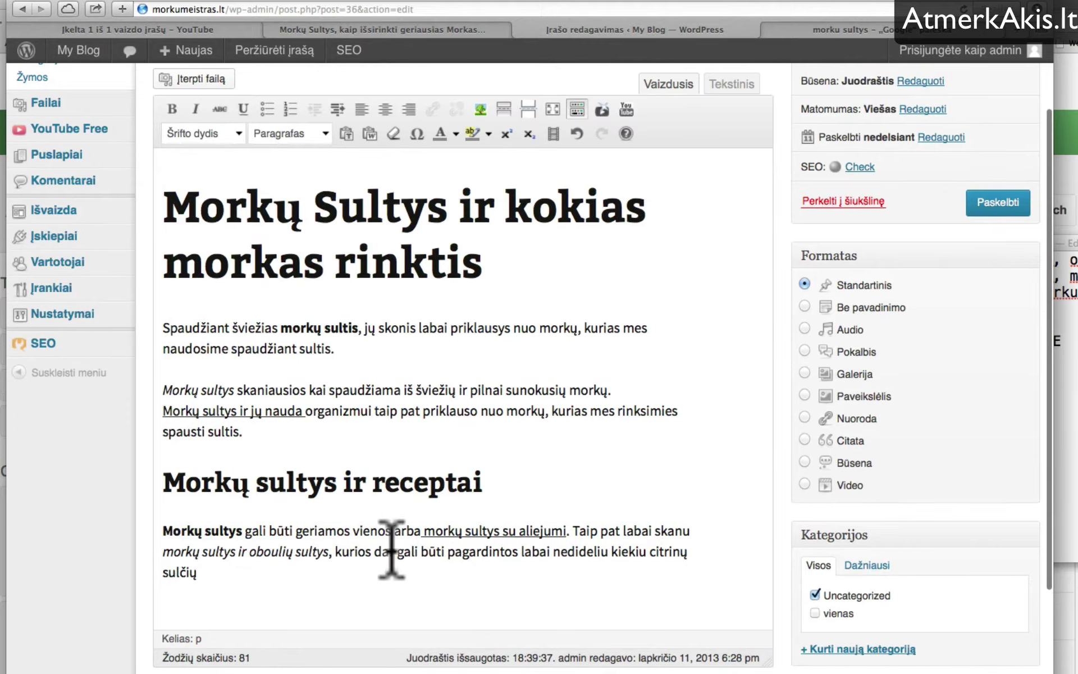
Insert an empty paragraph between the main heading and the paragraph starting with "Spaudžiant šviežias".
scroll(455, 567, down, 5)
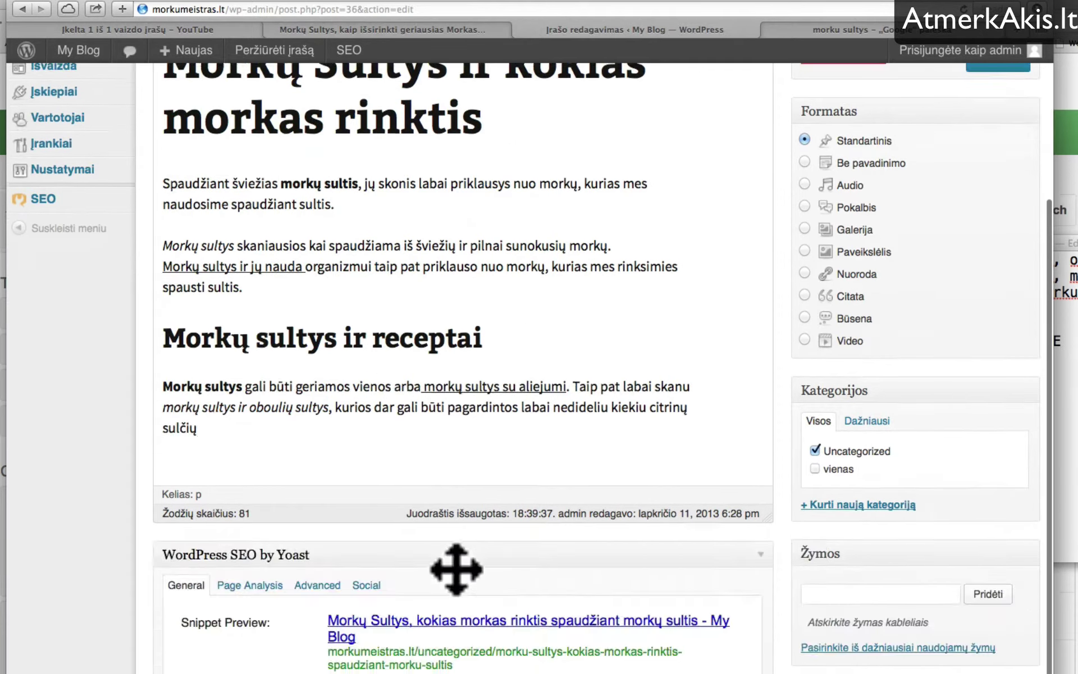
scroll(453, 498, up, 6)
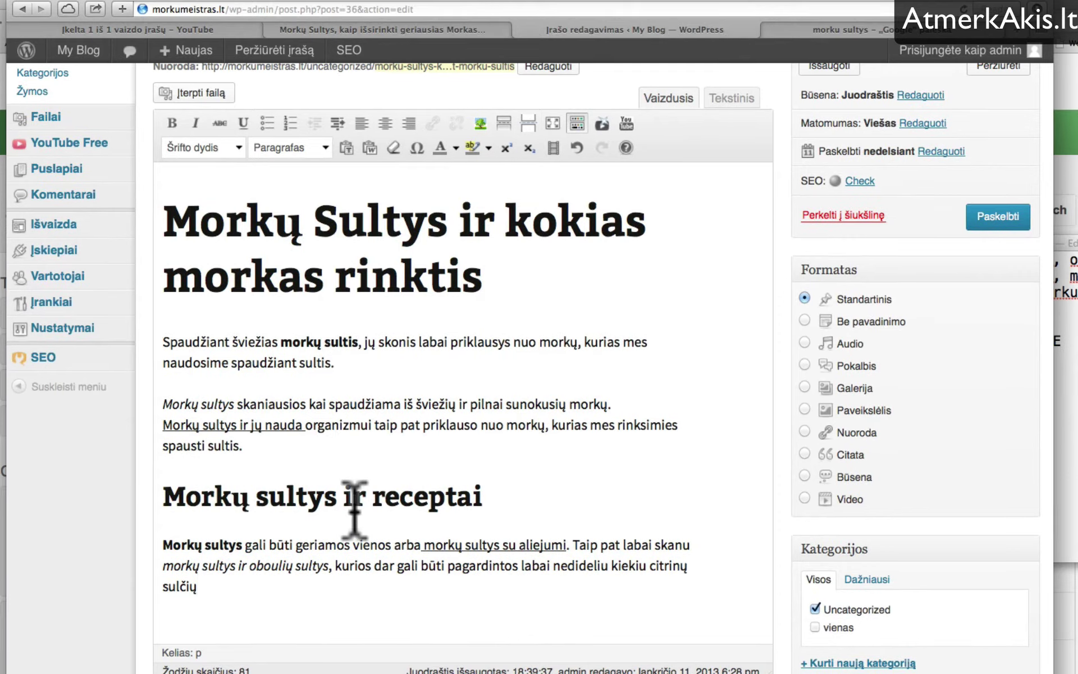
scroll(354, 509, up, 2)
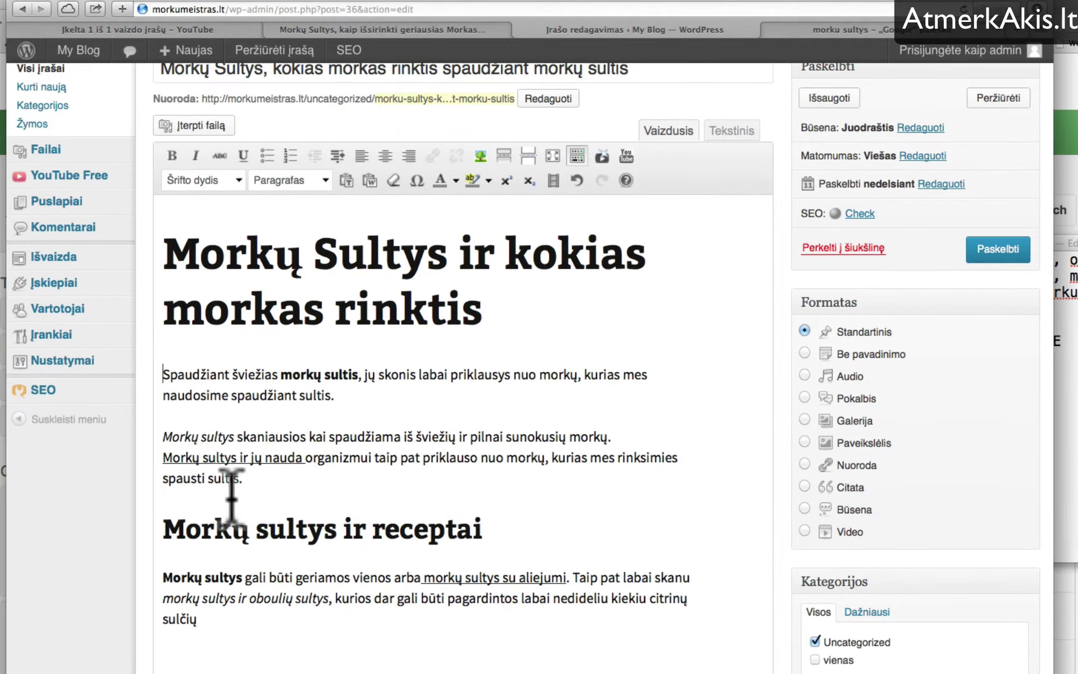
scroll(232, 494, down, 1)
click(233, 618)
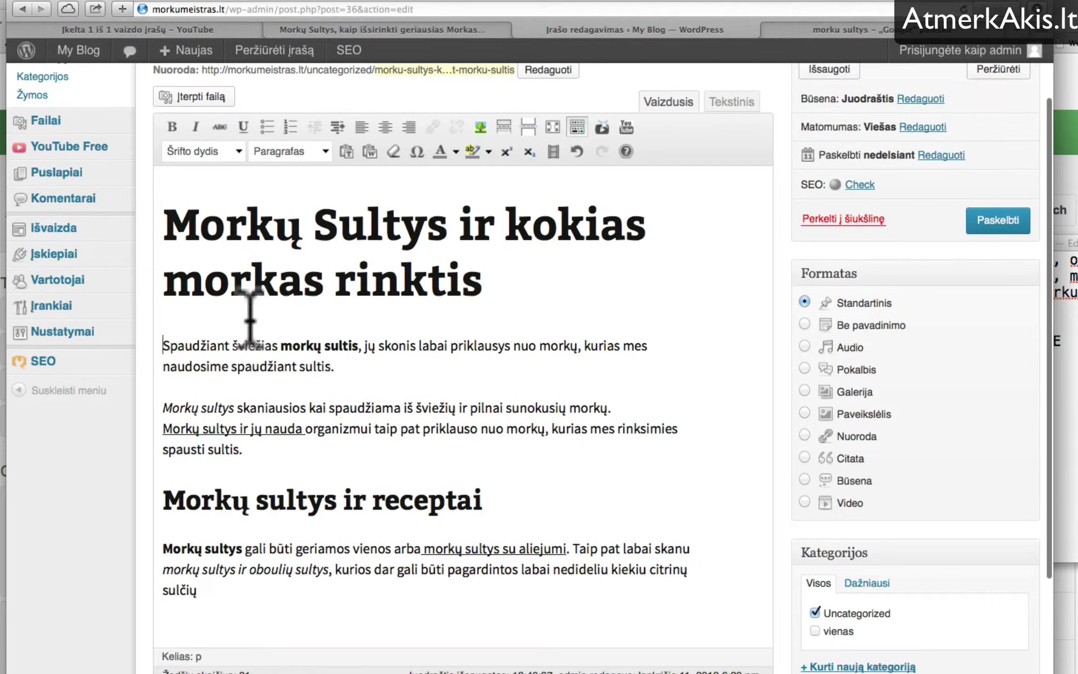
scroll(250, 321, up, 2)
key(Return)
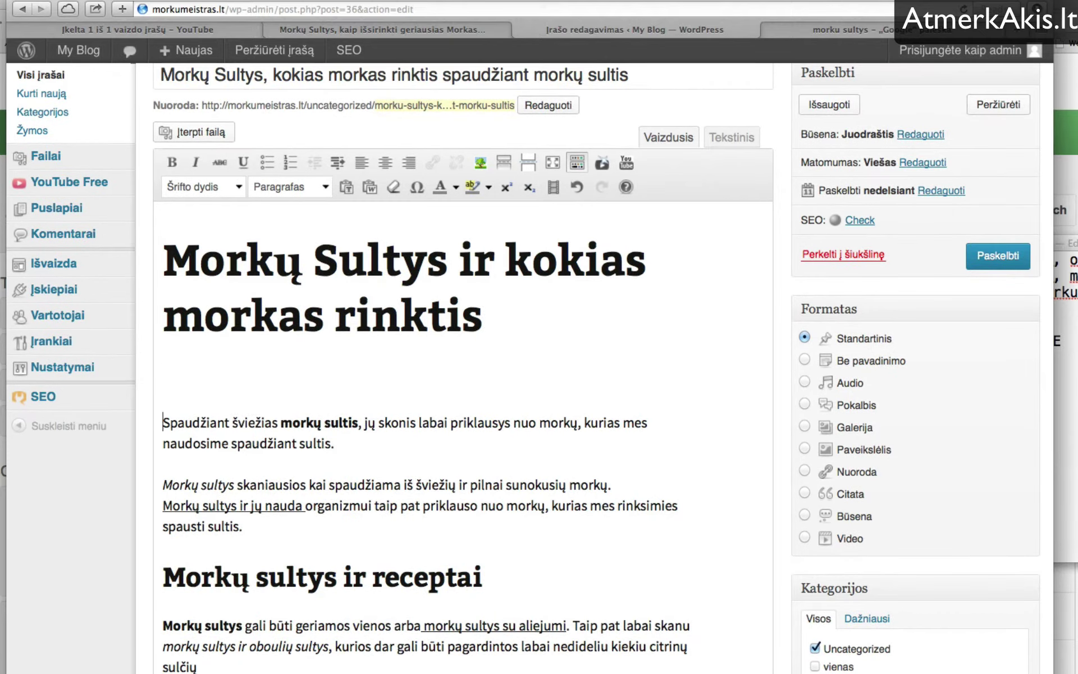
click(242, 384)
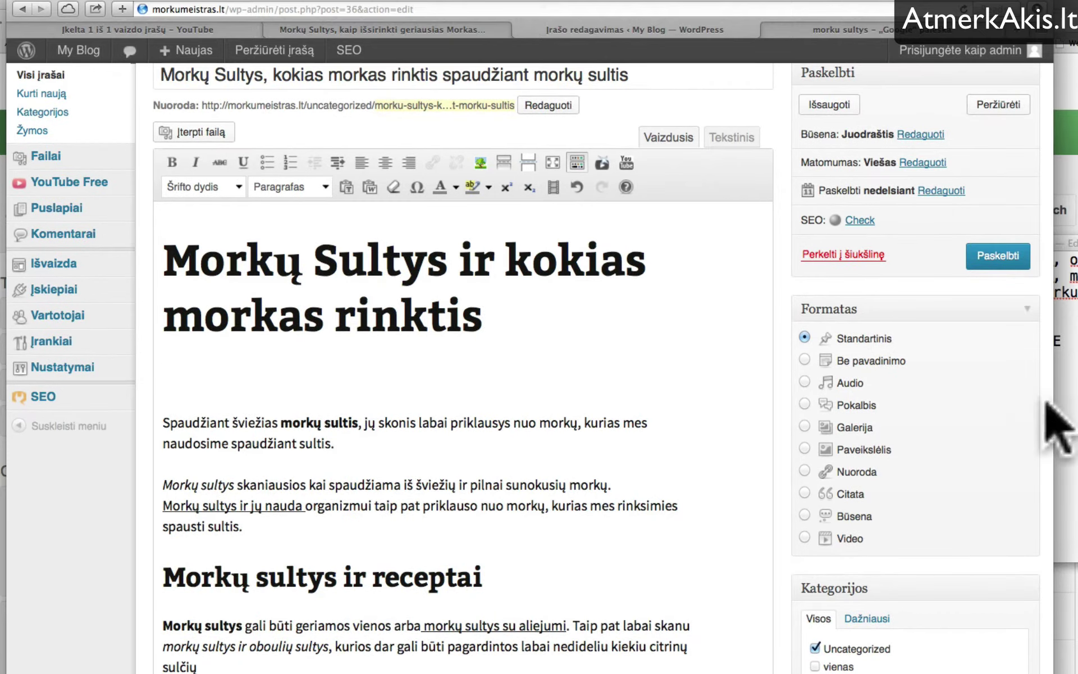
click(1067, 344)
drag(1061, 341, 833, 341)
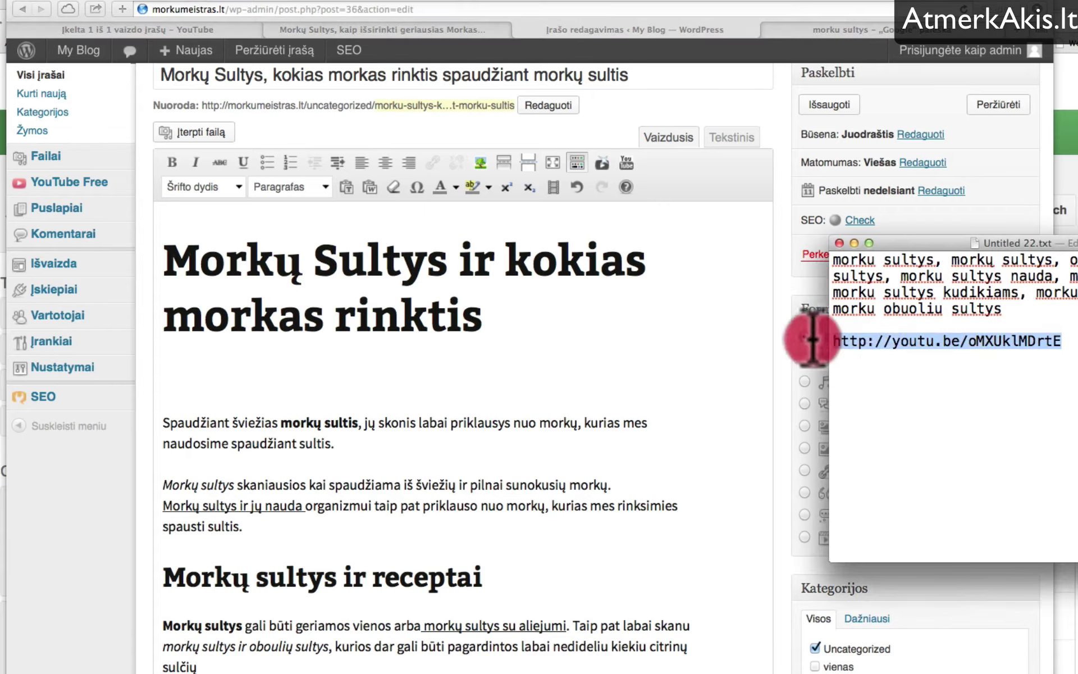
right_click(895, 340)
click(921, 422)
click(289, 373)
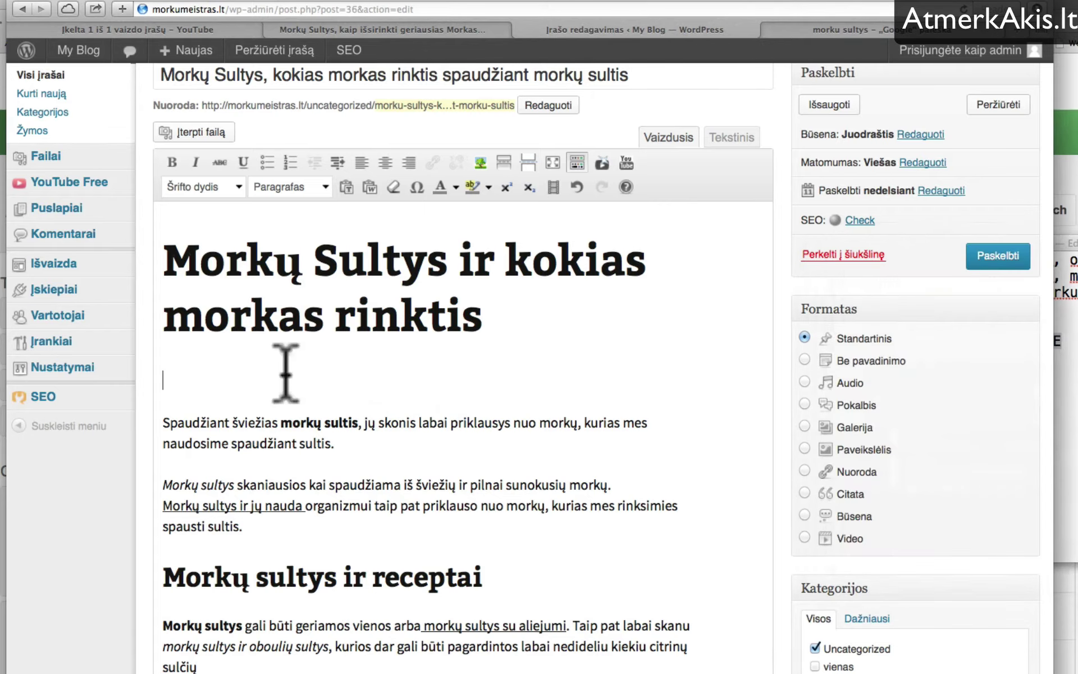
key(super+v)
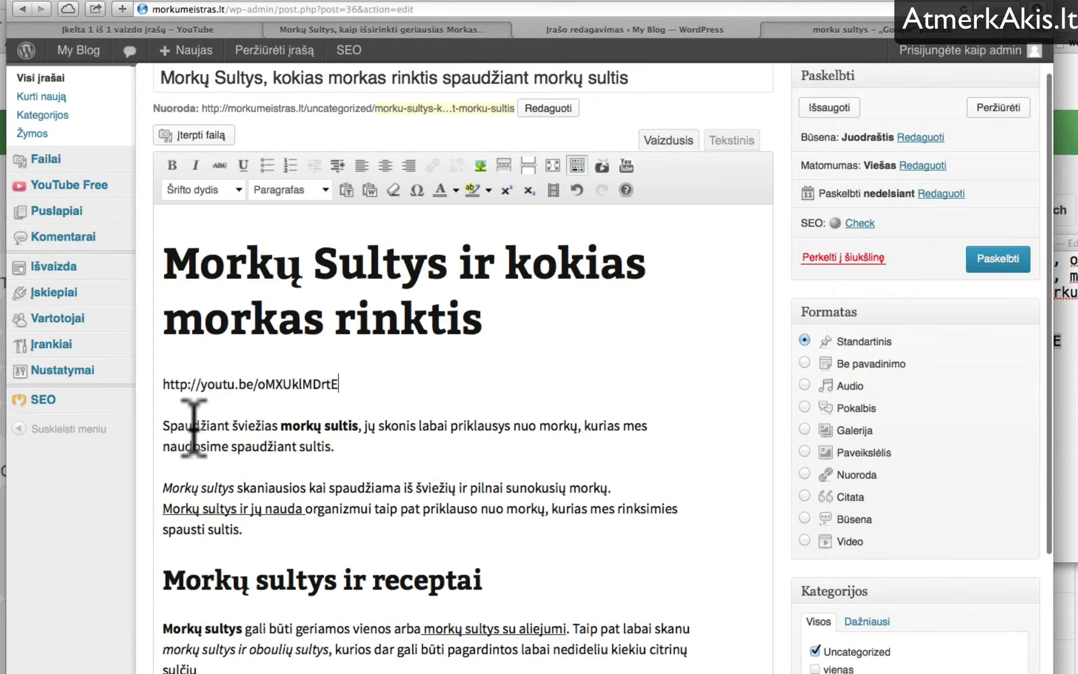
click(151, 456)
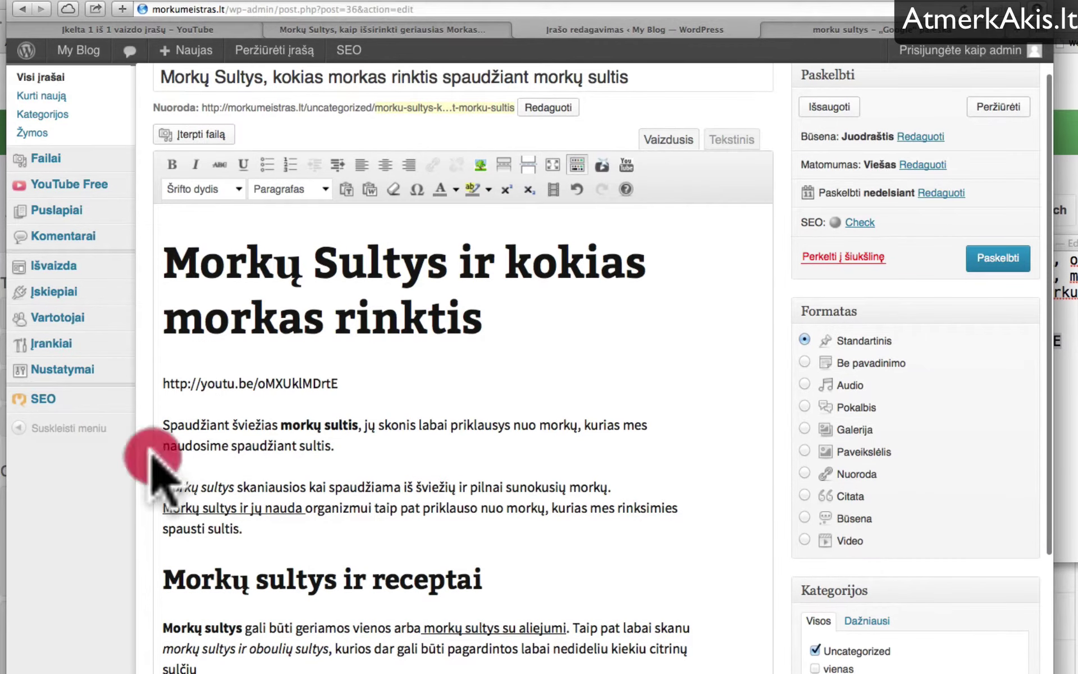
click(655, 329)
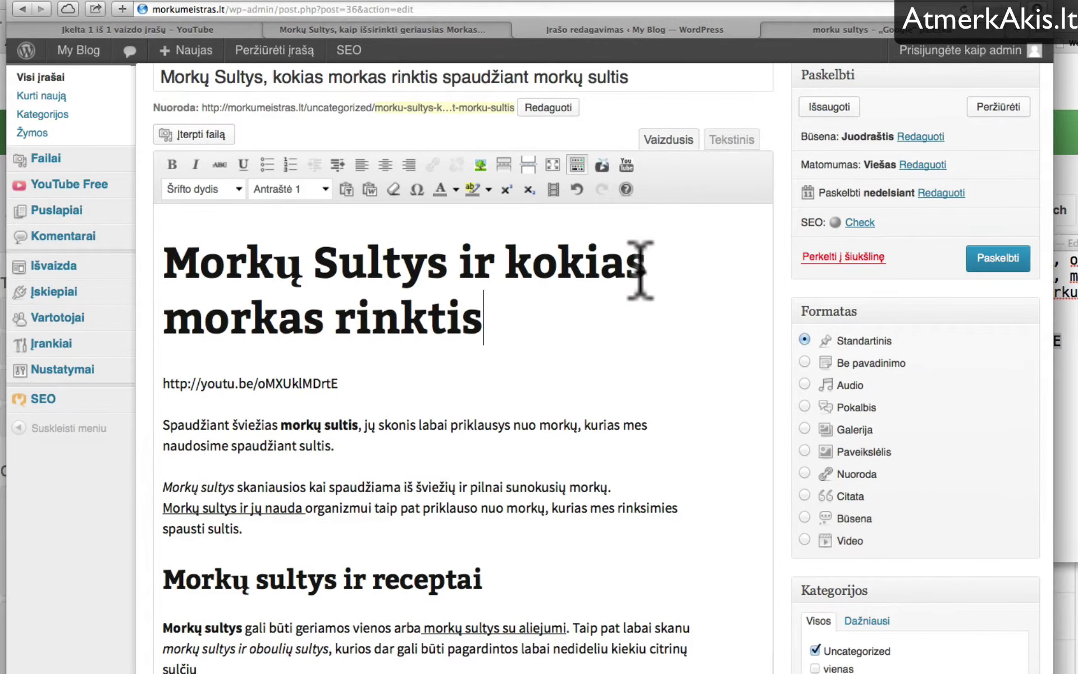
Preview the draft post and pause its embedded YouTube video.
scroll(786, 247, up, 1)
click(993, 136)
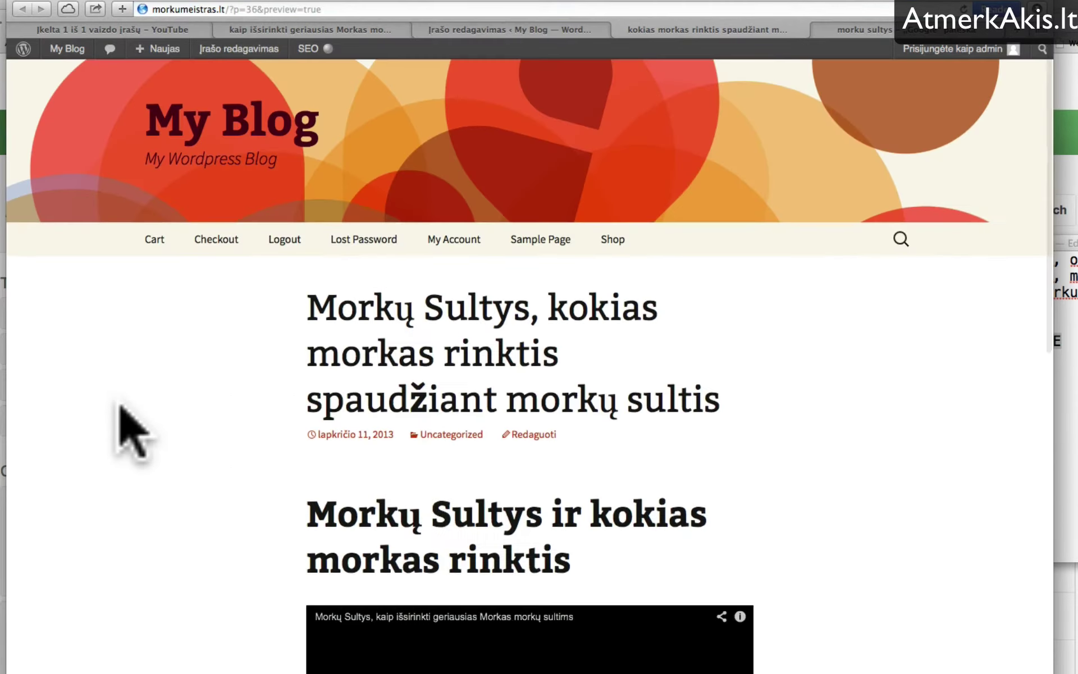
scroll(127, 430, down, 8)
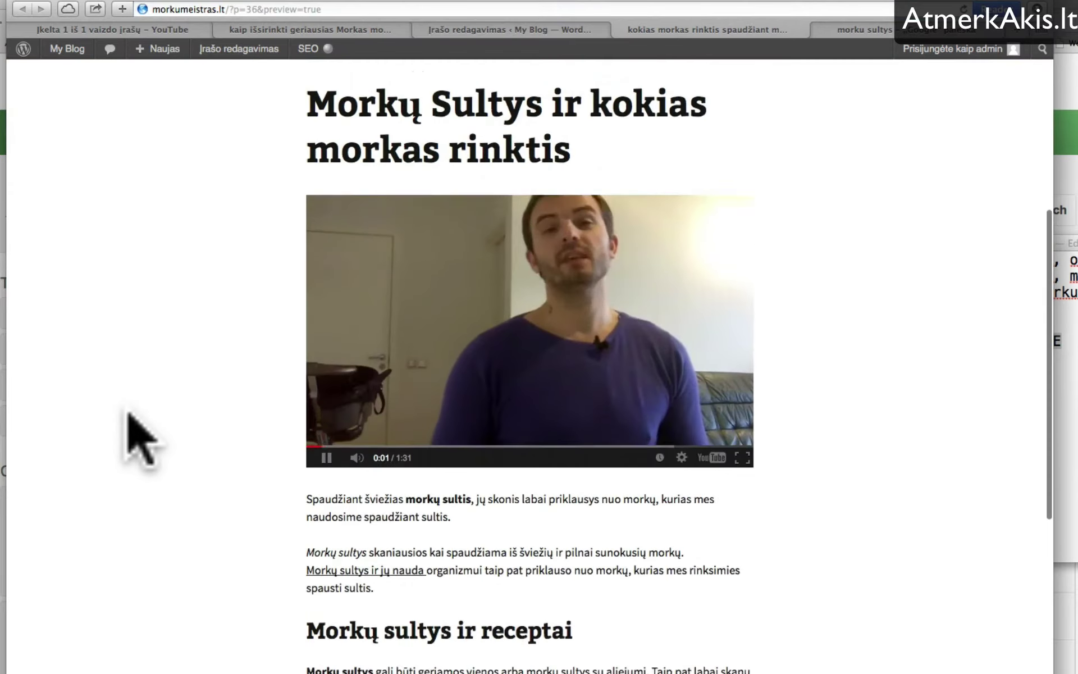
scroll(125, 433, up, 2)
click(326, 558)
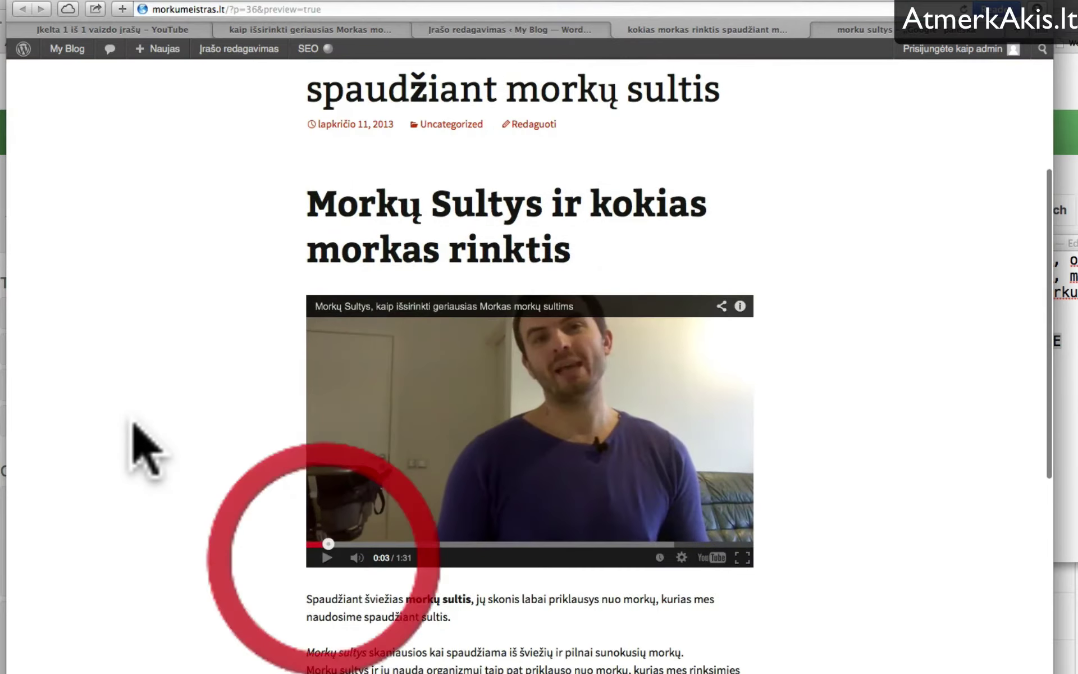
Examine the previewed post's title, headings, video placement and the bold, italic and underlined keyword phrases.
scroll(137, 445, up, 2)
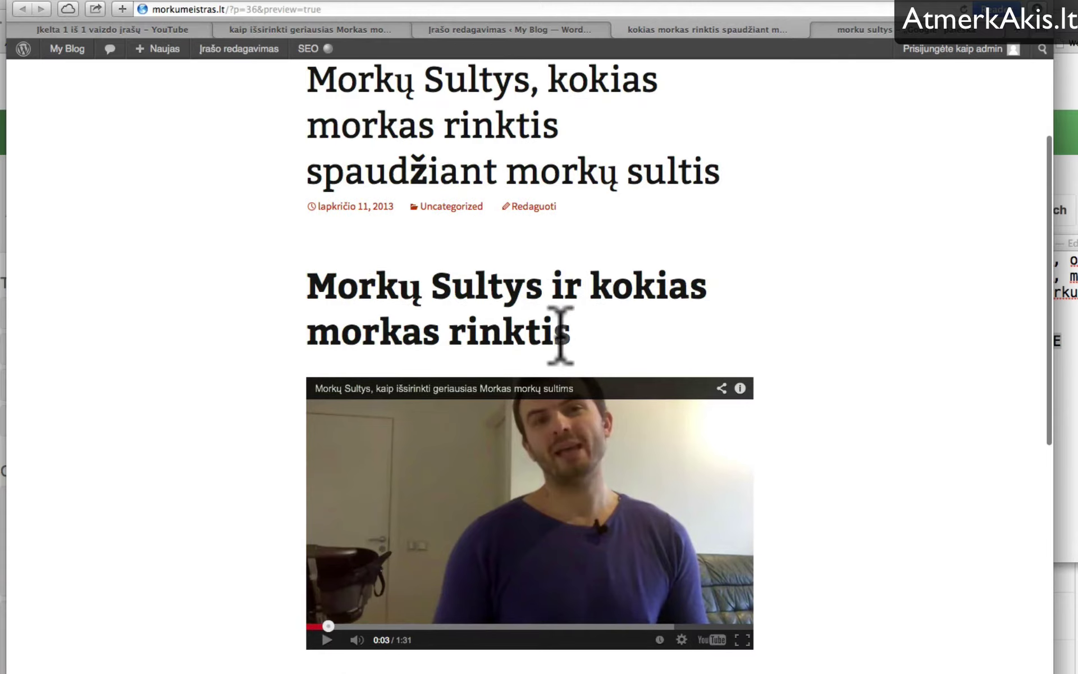
scroll(151, 428, up, 2)
scroll(228, 457, down, 3)
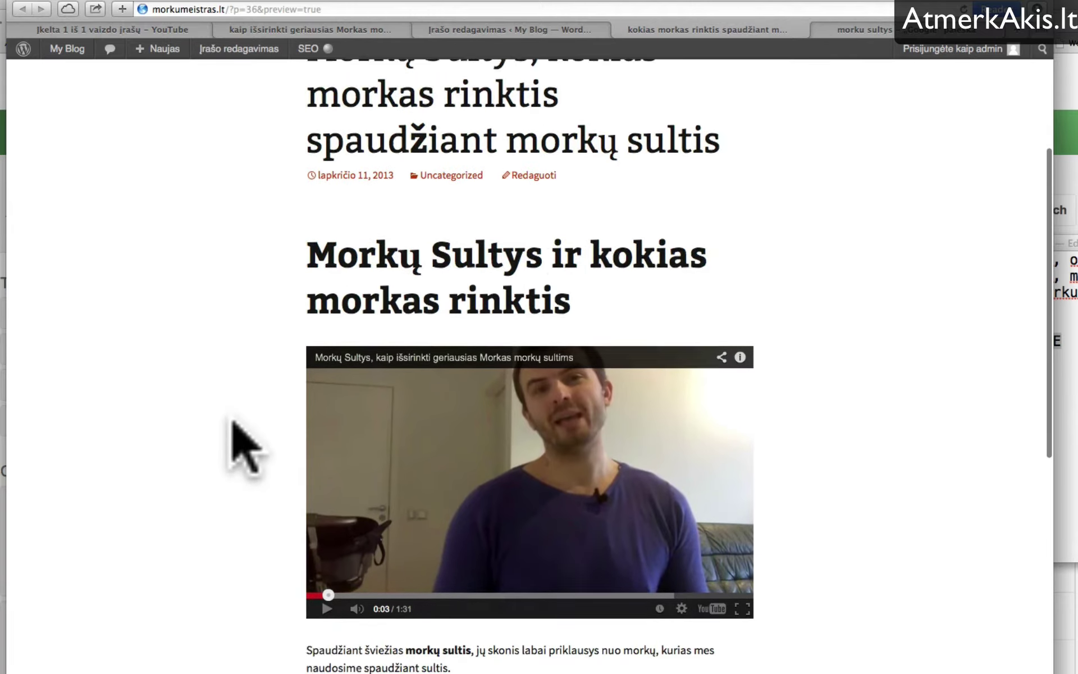
scroll(241, 415, down, 5)
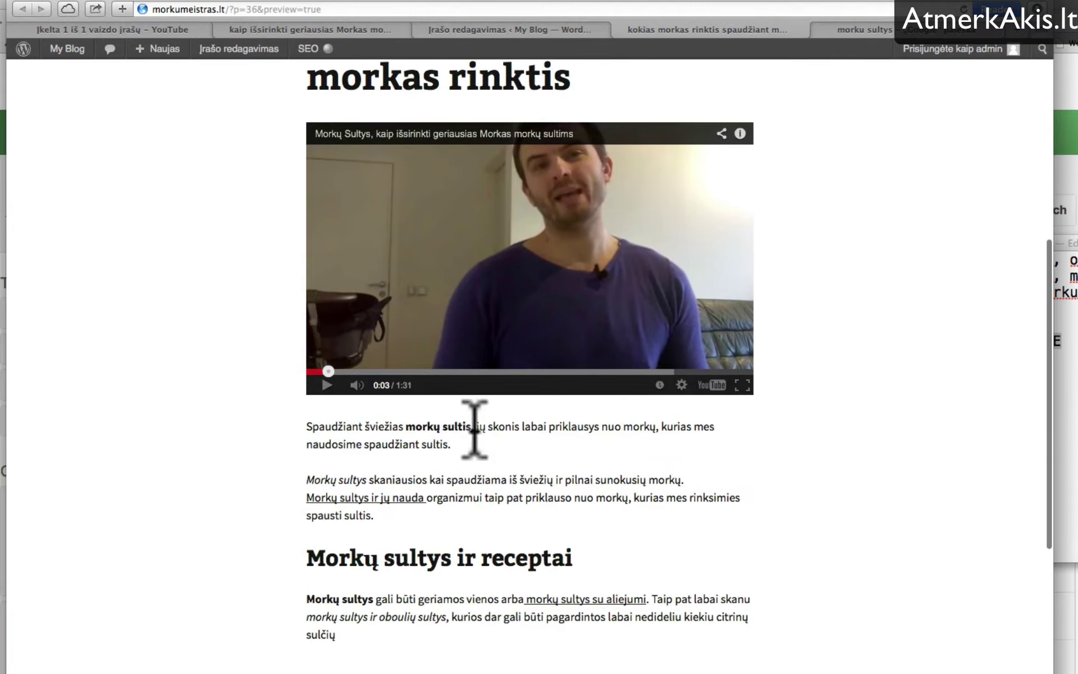
click(344, 494)
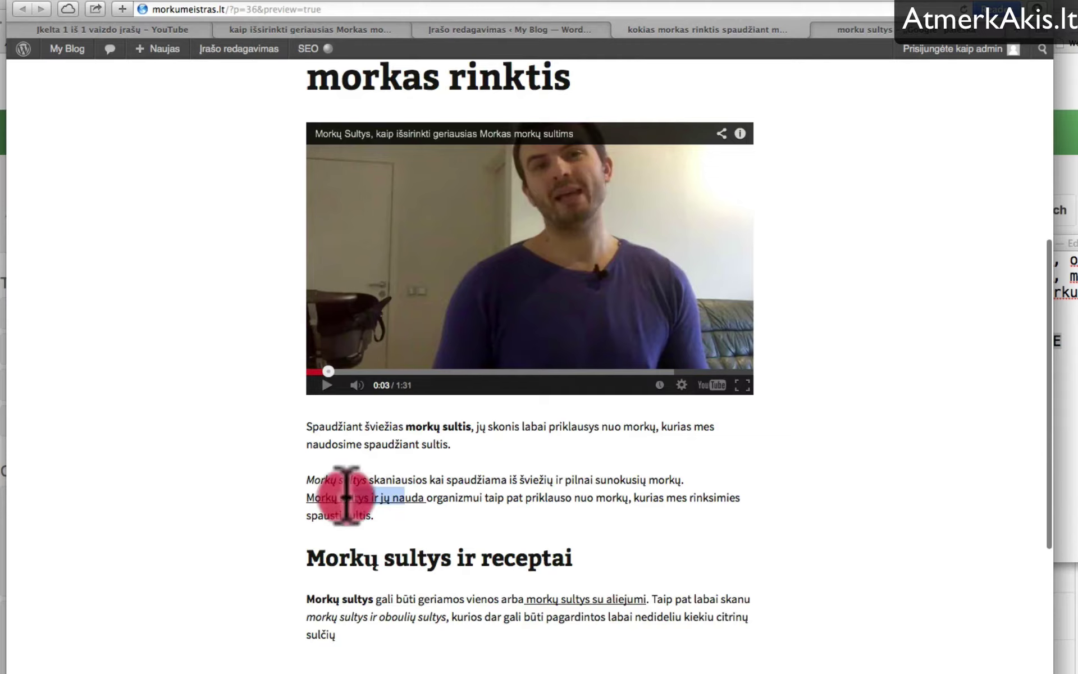
drag(415, 427, 470, 430)
click(457, 443)
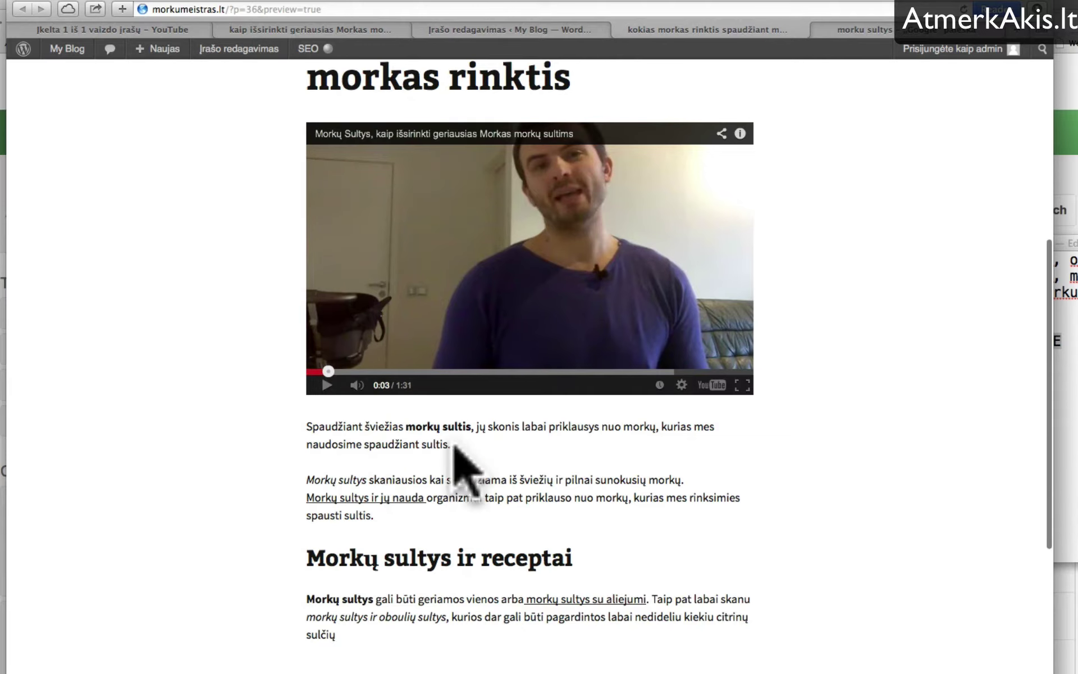
drag(308, 599, 373, 597)
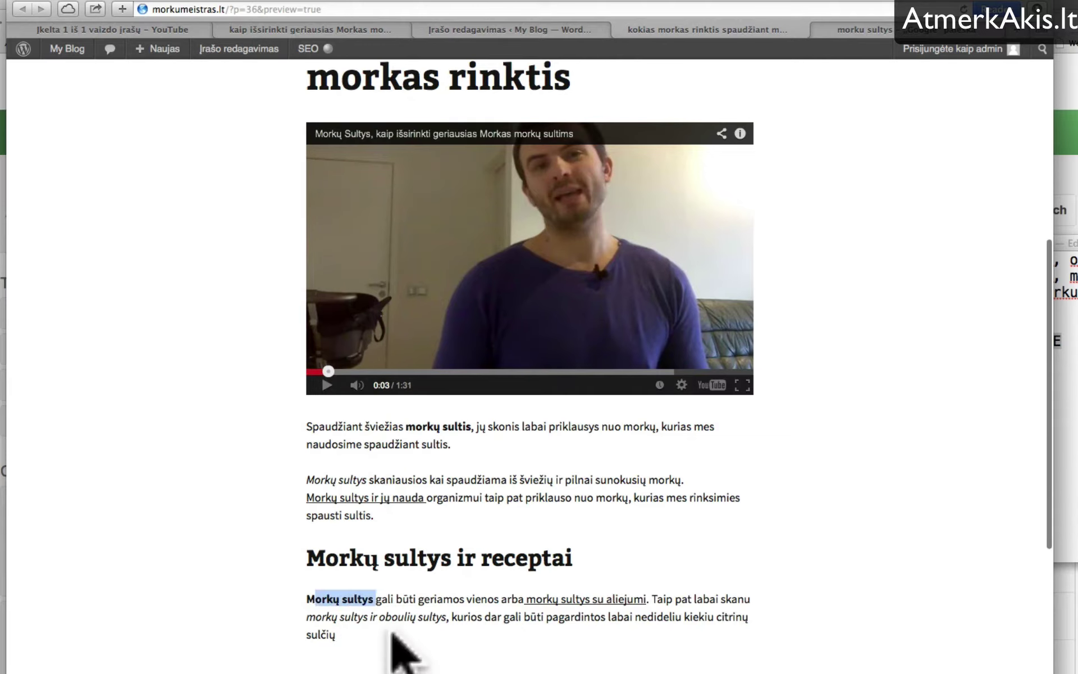
click(387, 624)
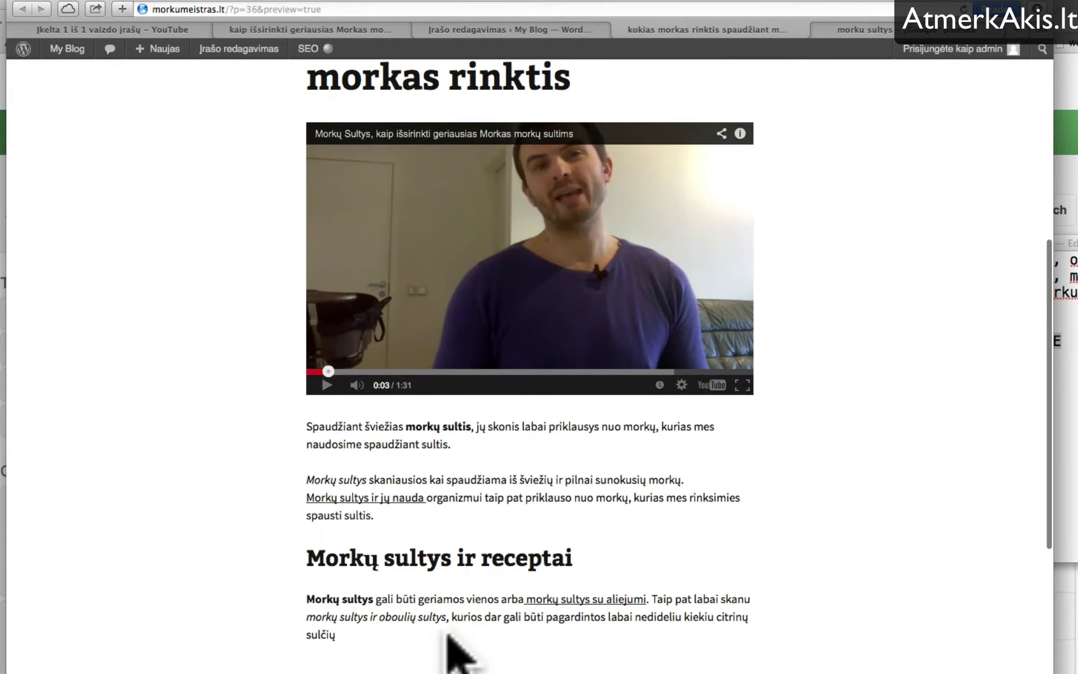
Review the previewed post from top to bottom and compare it with its content in the editor.
scroll(458, 651, down, 5)
scroll(458, 651, up, 10)
scroll(458, 651, down, 15)
scroll(457, 651, up, 15)
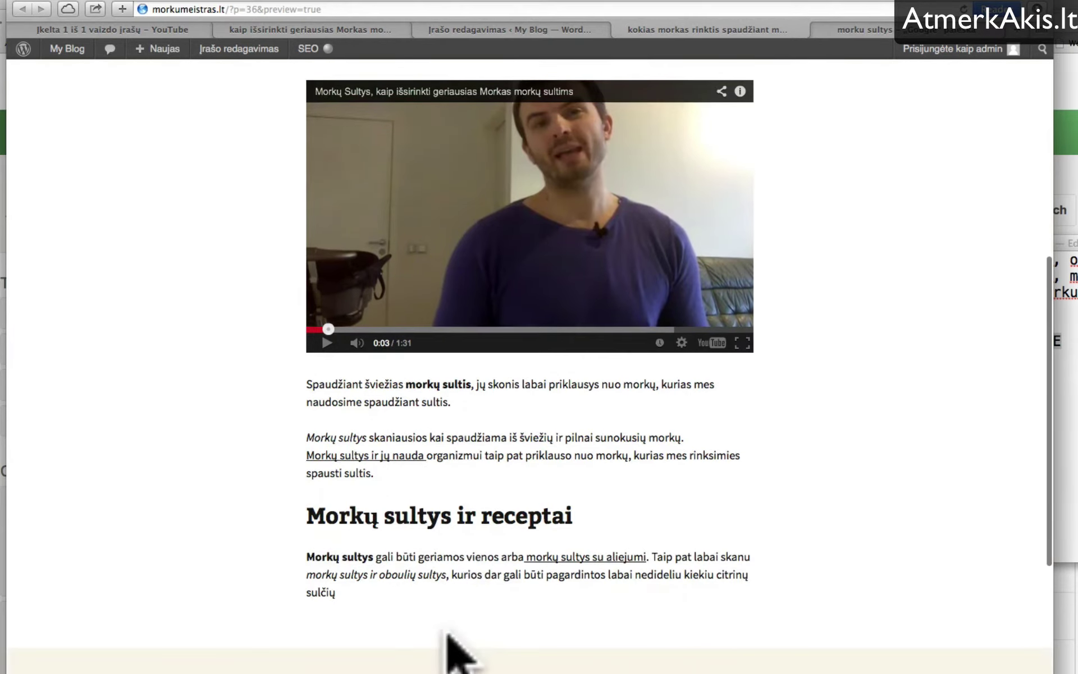
scroll(449, 638, up, 10)
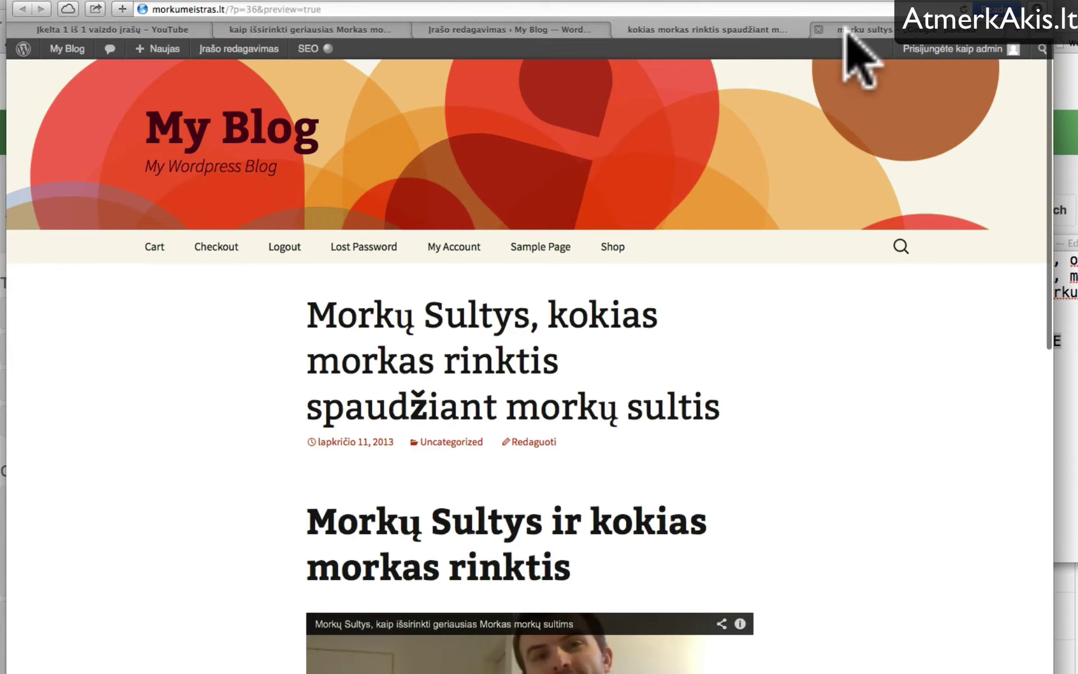
click(851, 29)
click(530, 29)
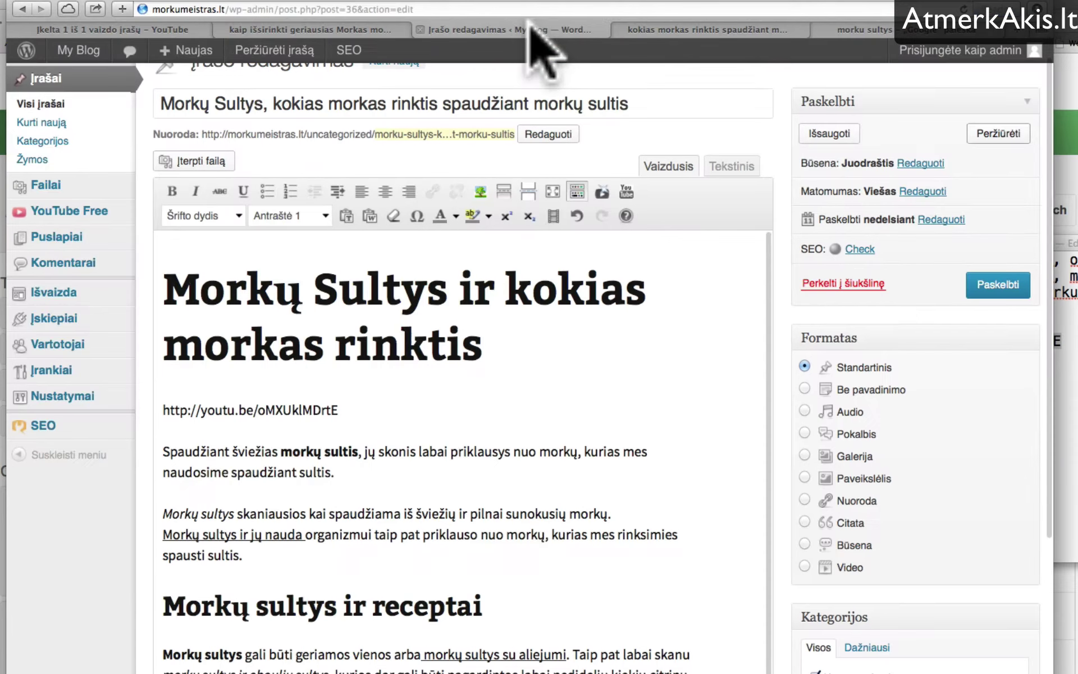
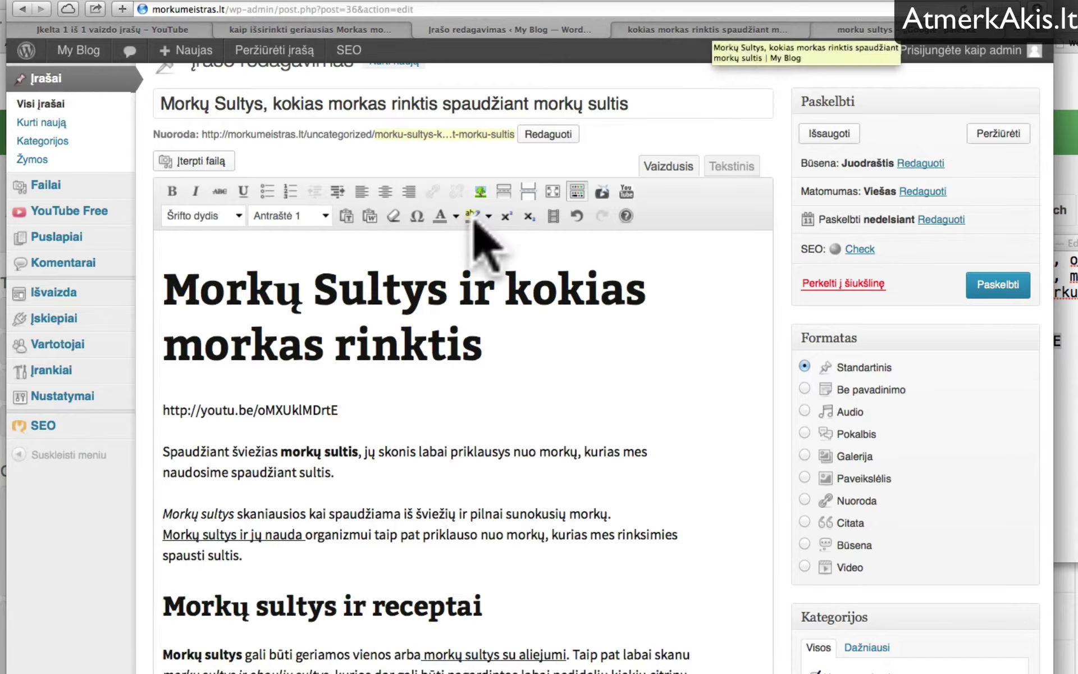
click(707, 30)
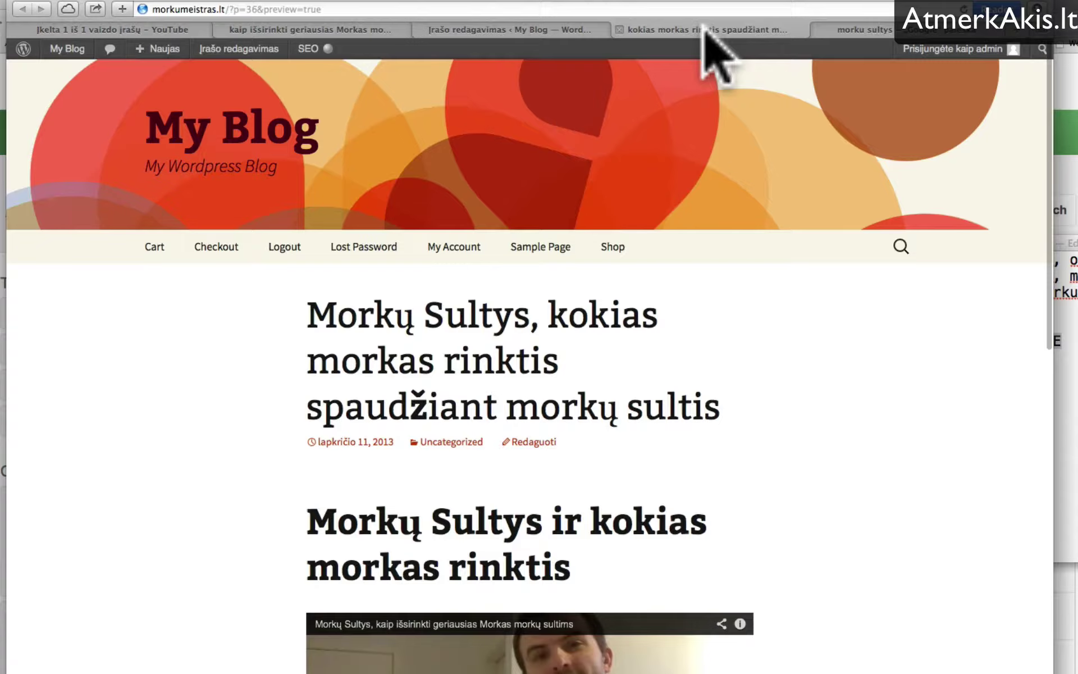
From the "morku sultys" image results, view the jug pouring carrot juice at full size and copy its address lmedicina.dnp.lt/paveiksleliai/morku_sultys.jpg.
click(876, 29)
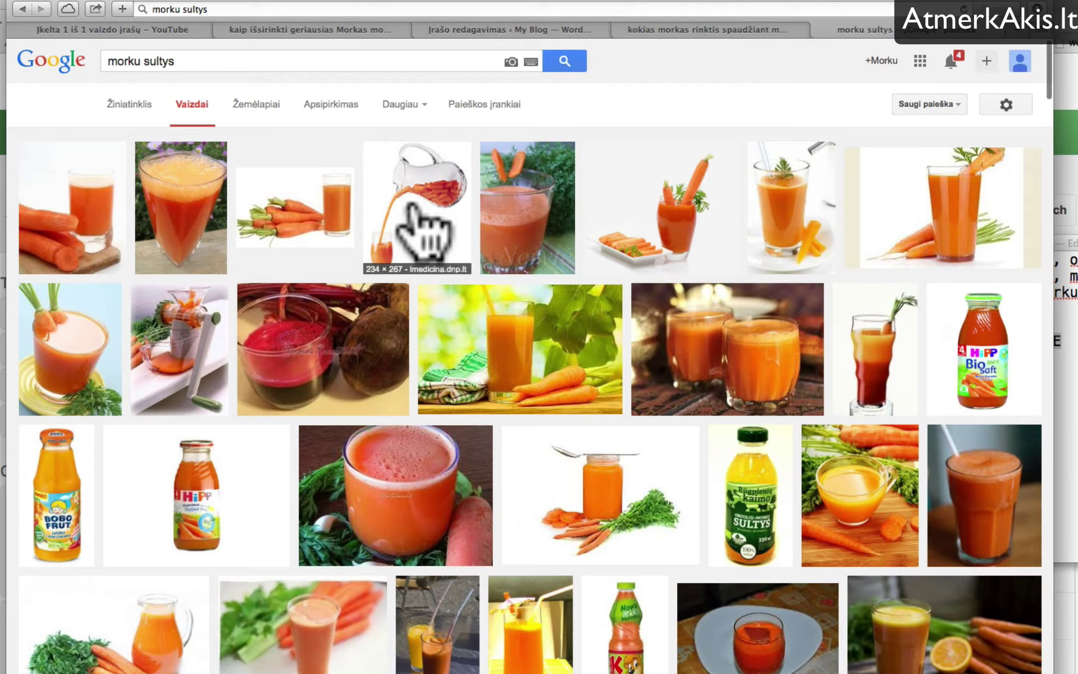
click(413, 209)
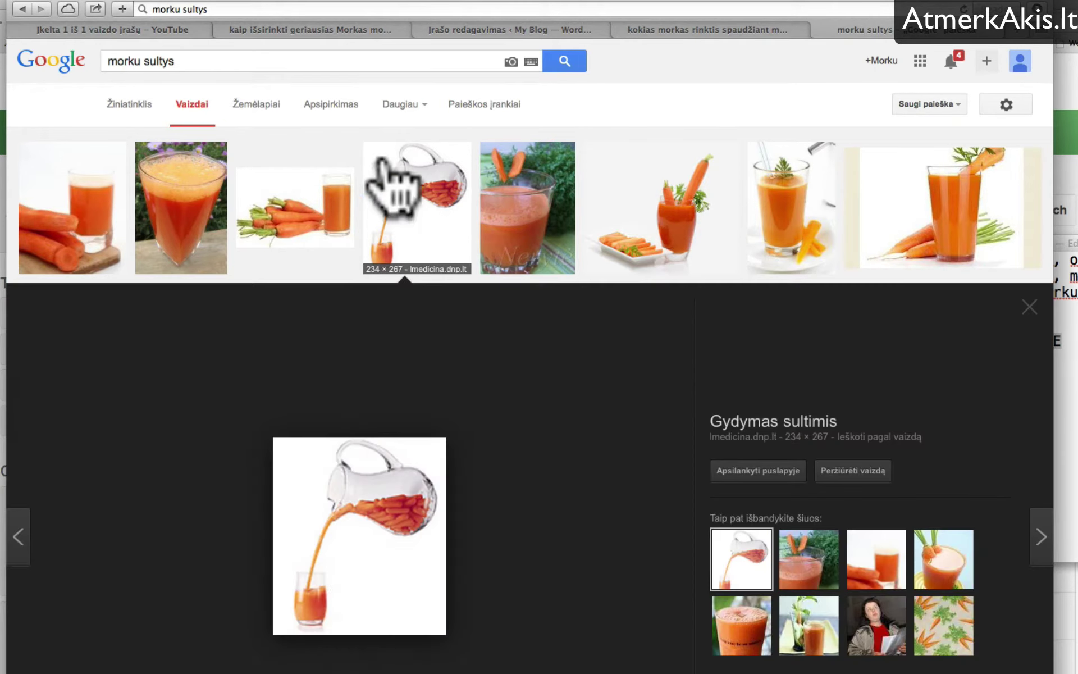
click(853, 470)
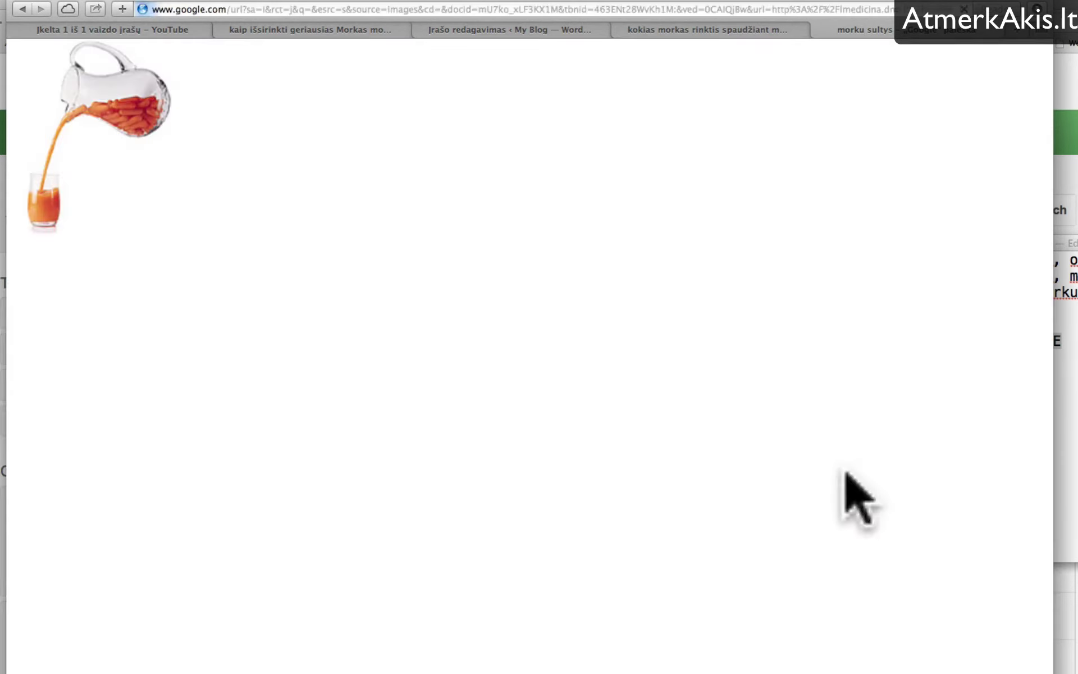
click(260, 9)
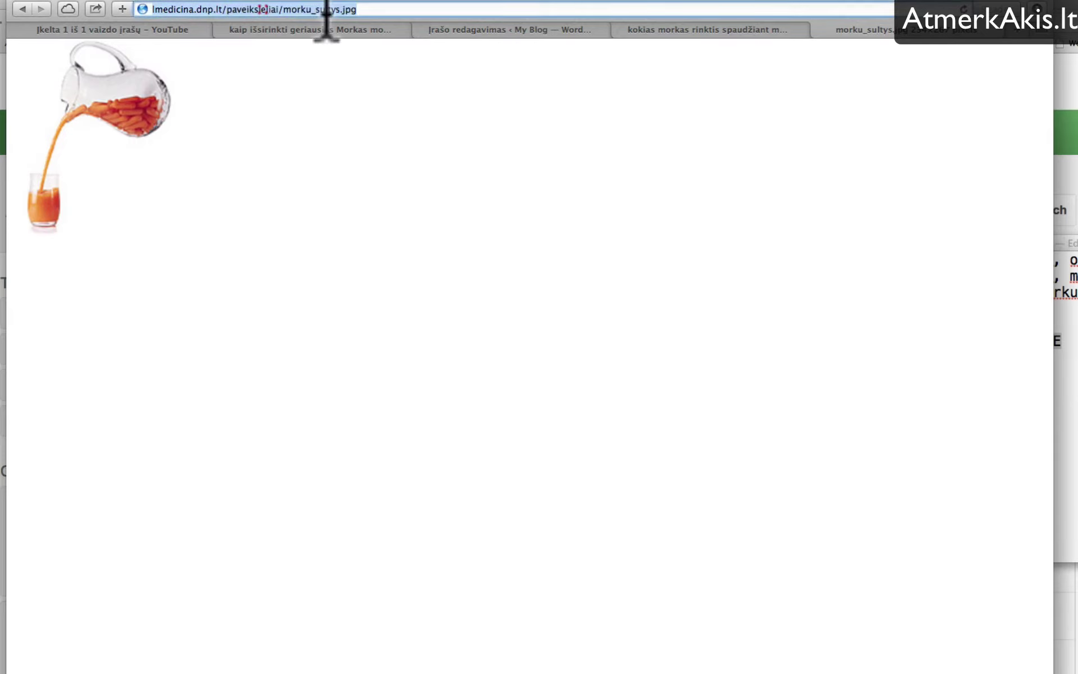
right_click(260, 9)
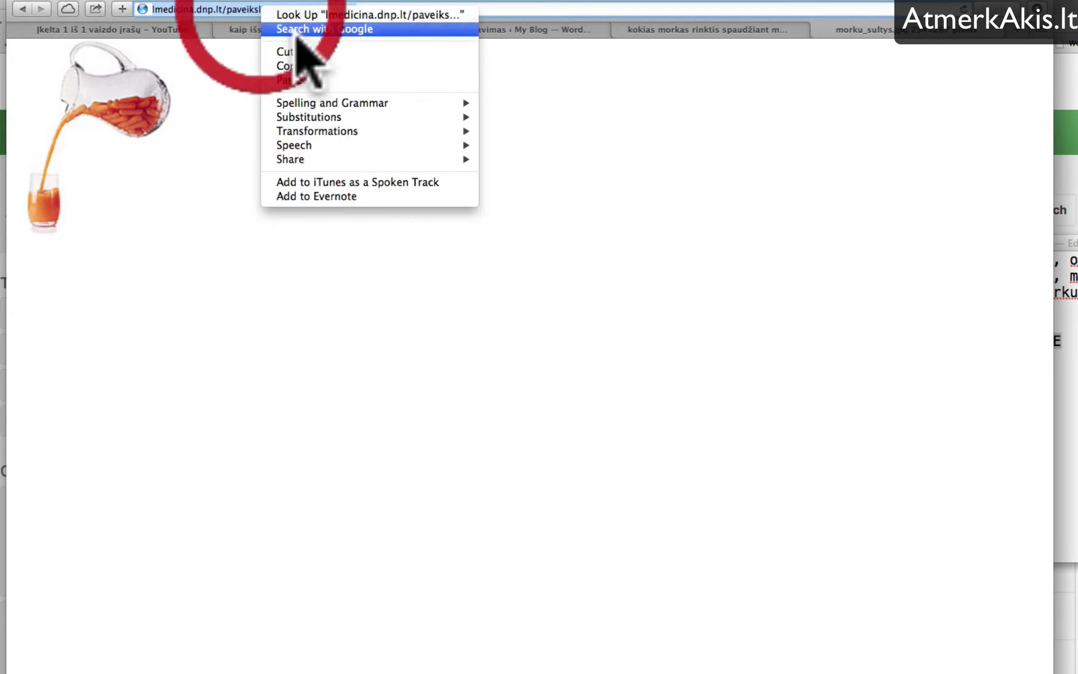
click(317, 68)
click(691, 28)
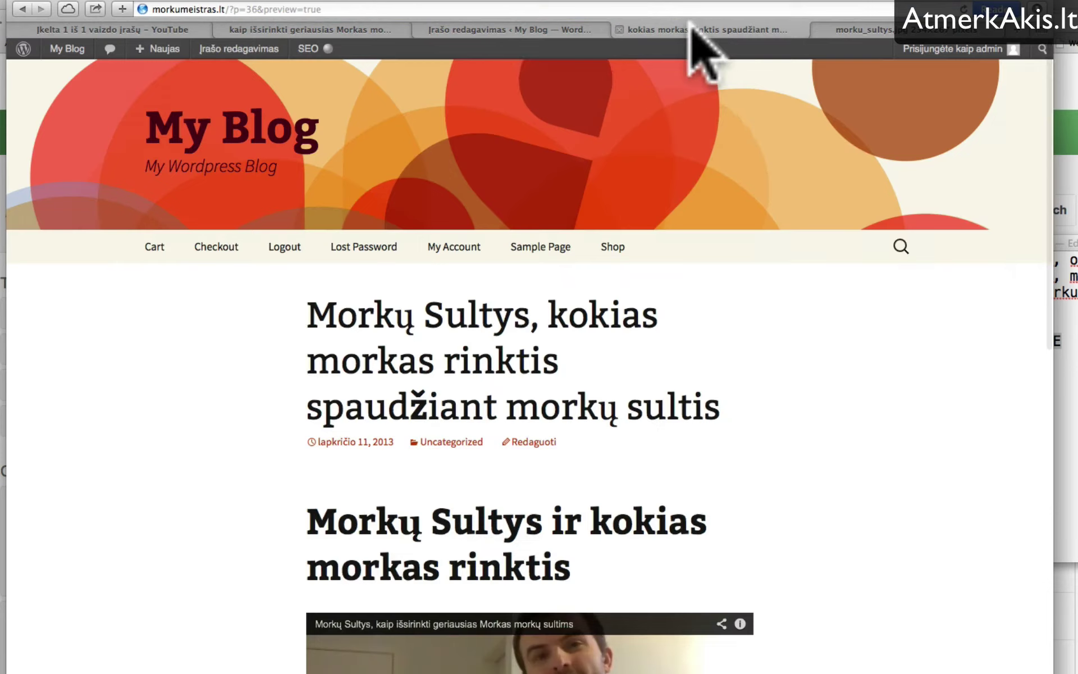
click(484, 29)
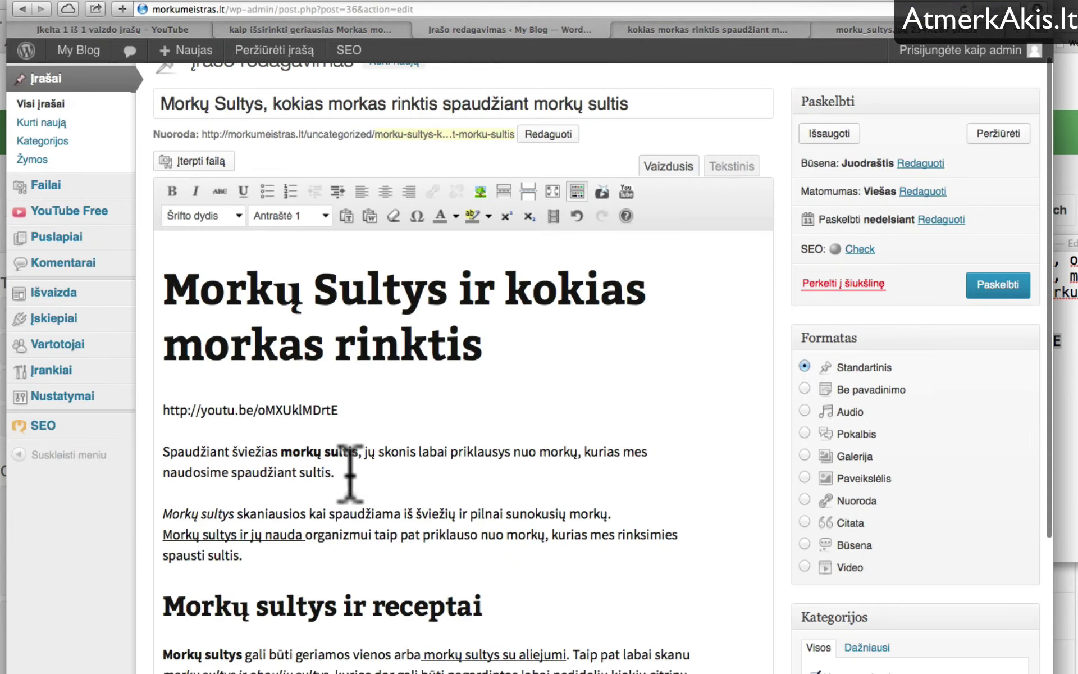
click(195, 163)
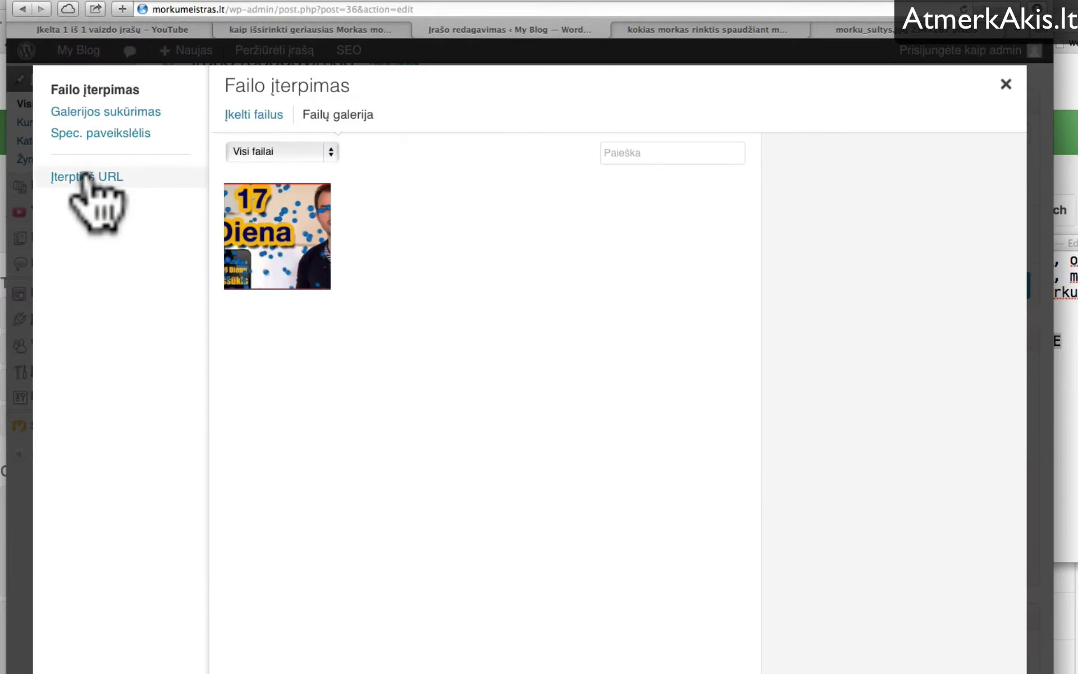
click(107, 178)
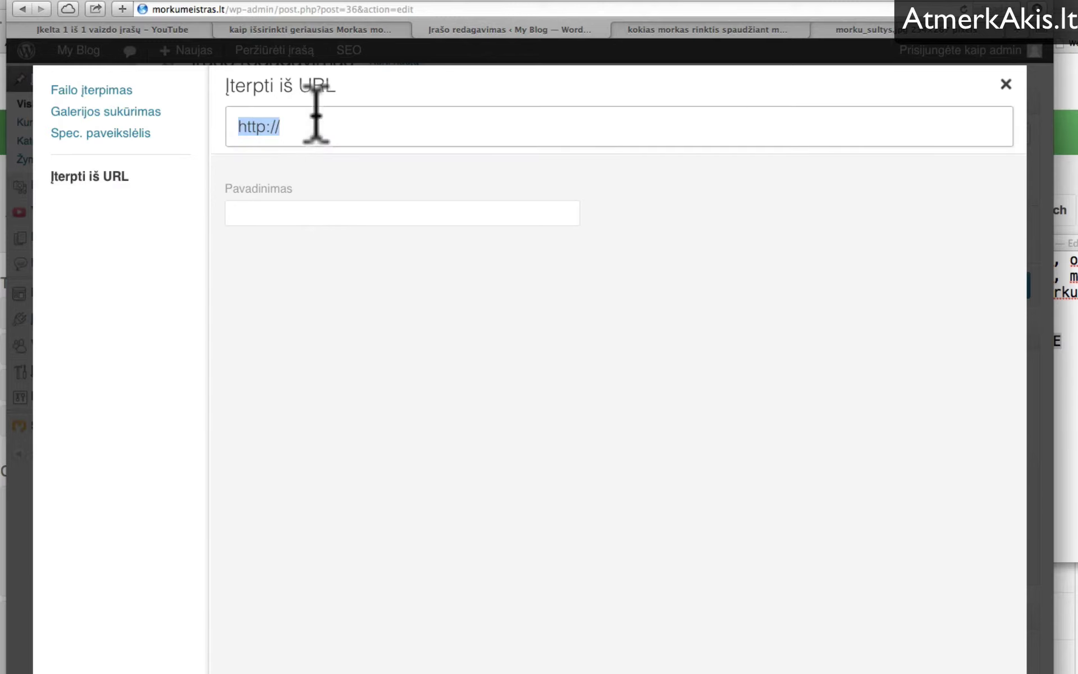
key(super+v)
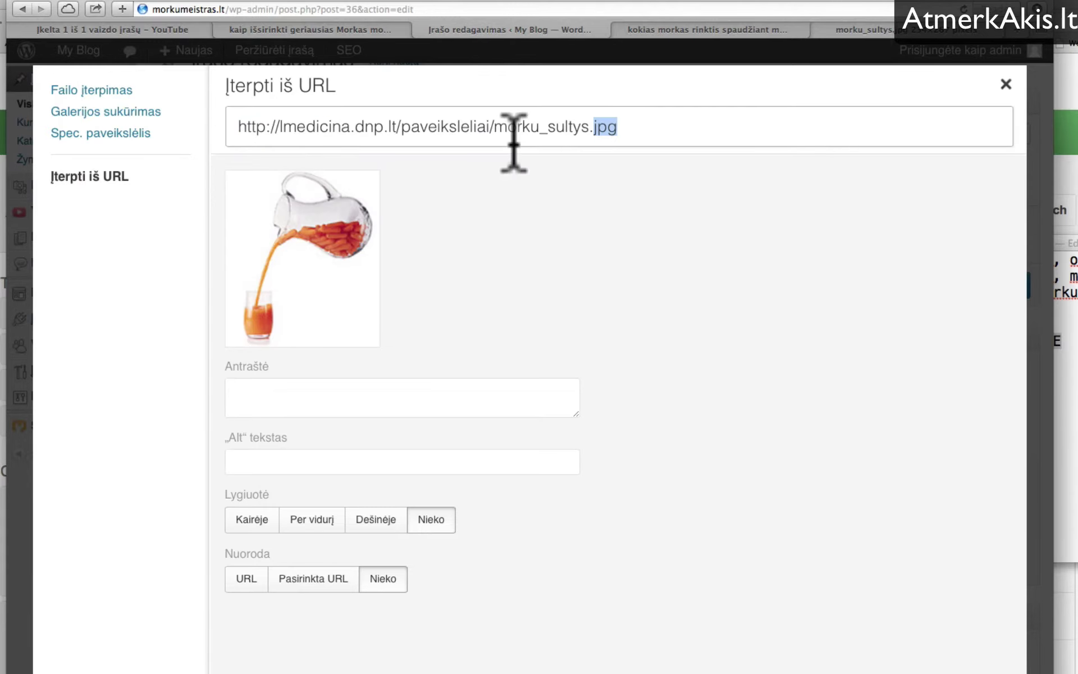
triple_click(514, 138)
right_click(434, 124)
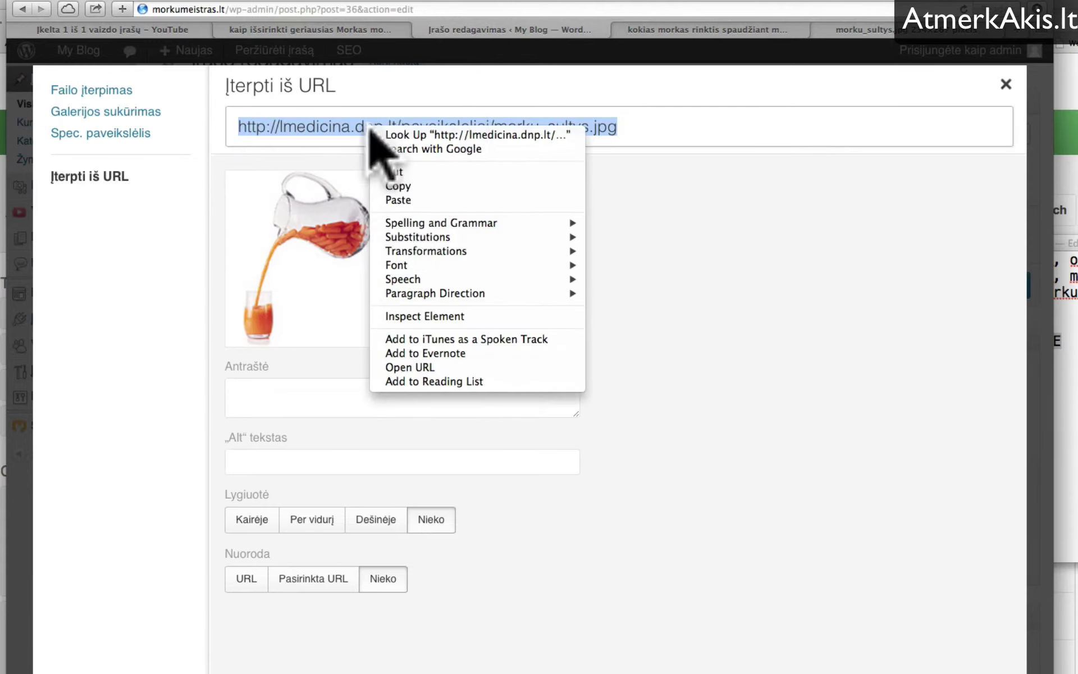
click(399, 200)
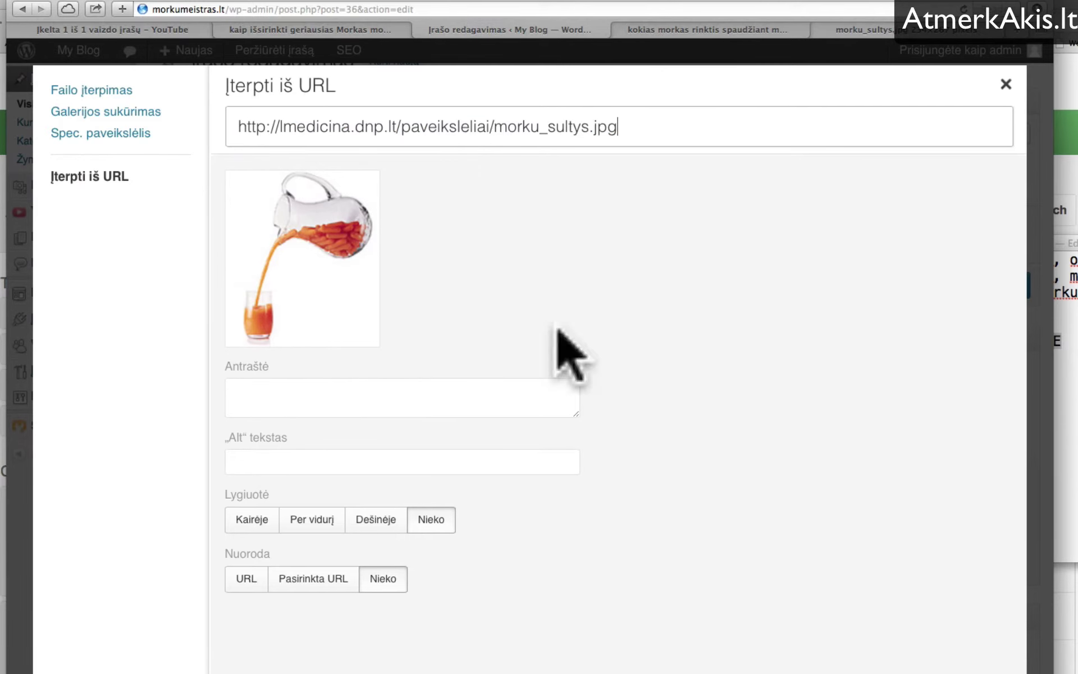
Set both the image's caption and its alt text to "morkų sultys ir obuolių sultys".
click(369, 389)
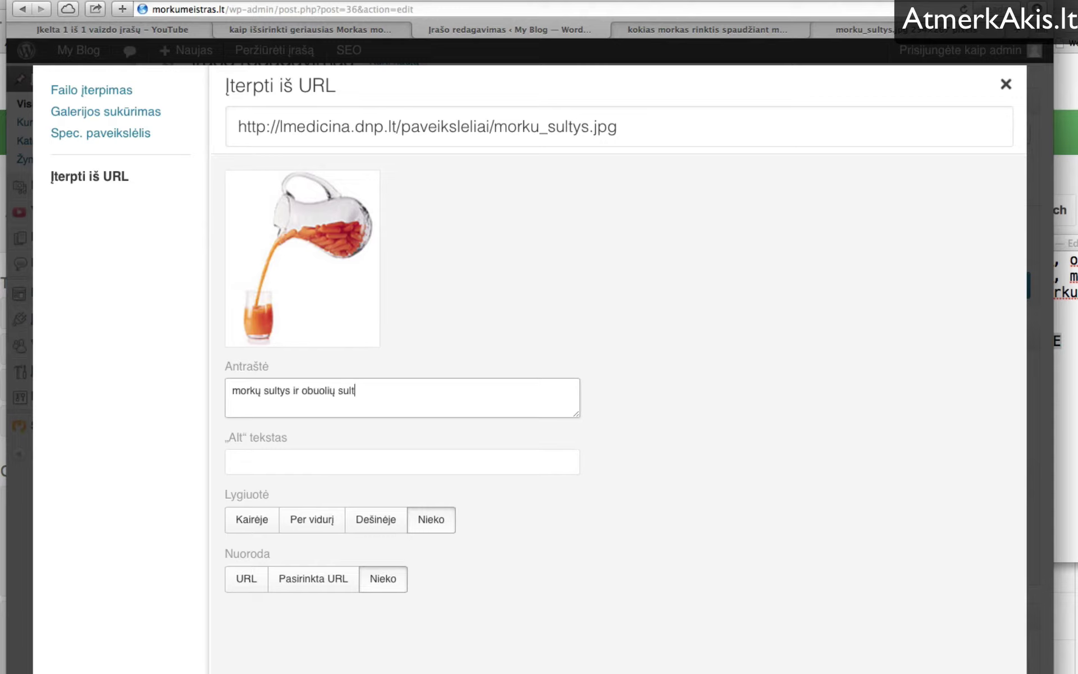
triple_click(312, 390)
key(ctrl+c)
click(281, 459)
key(ctrl+v)
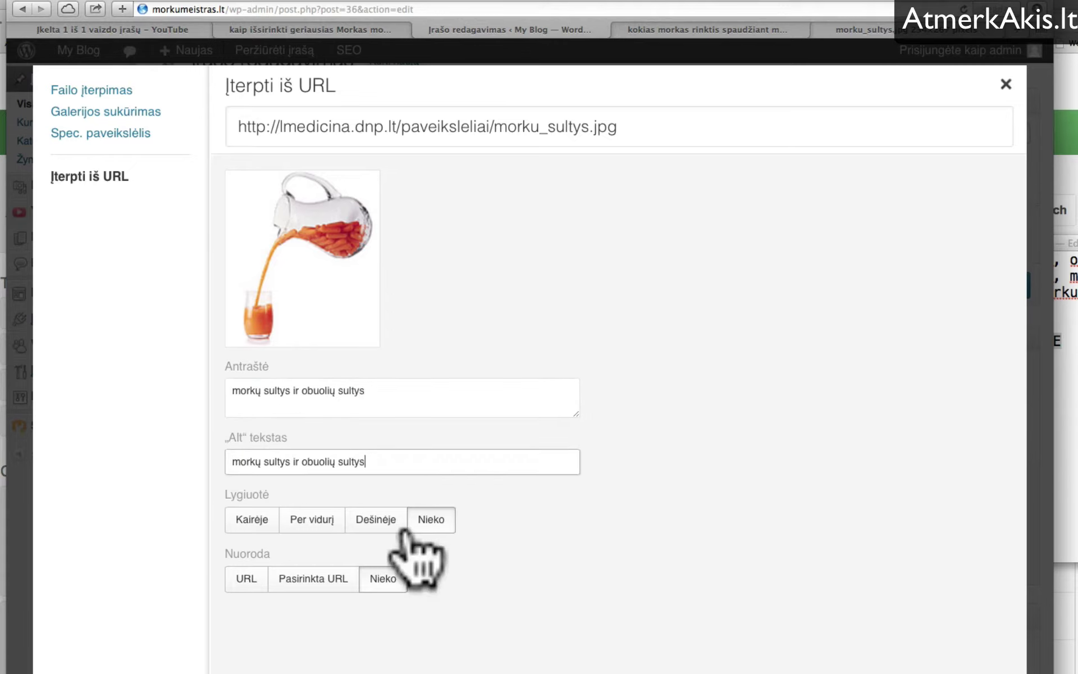
click(549, 629)
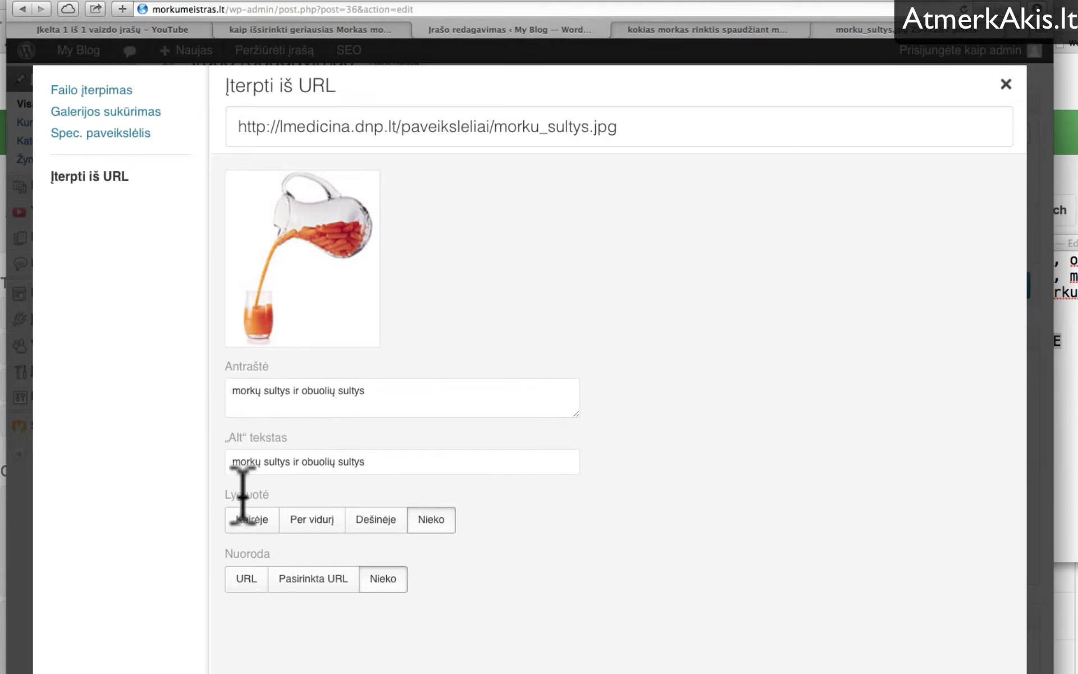
click(375, 522)
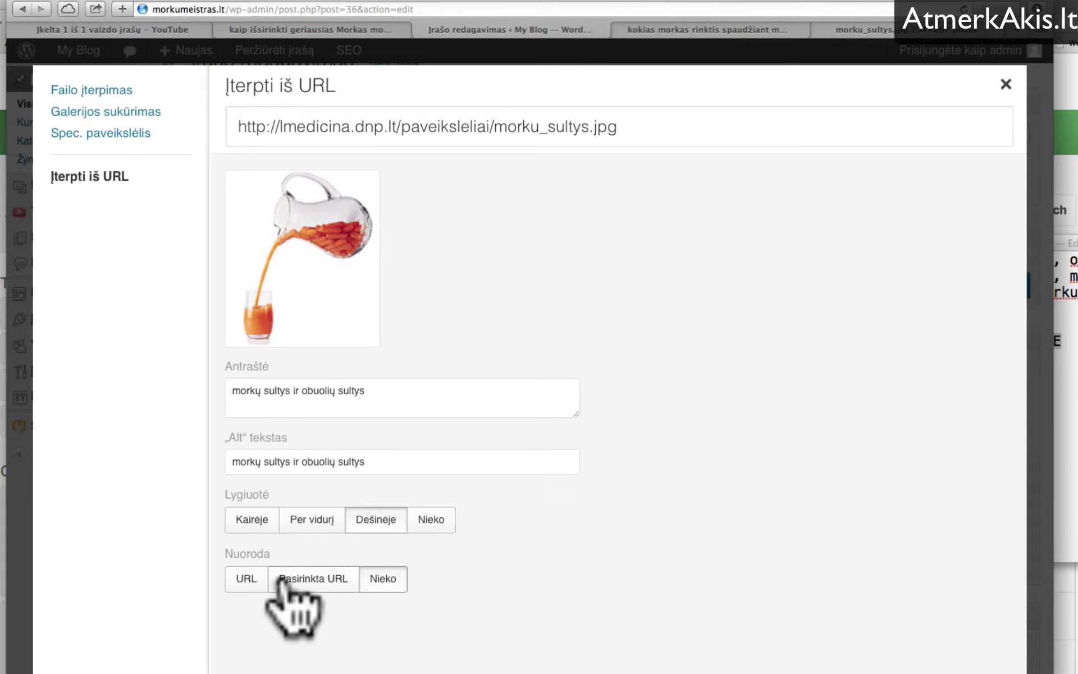
scroll(343, 564, down, 3)
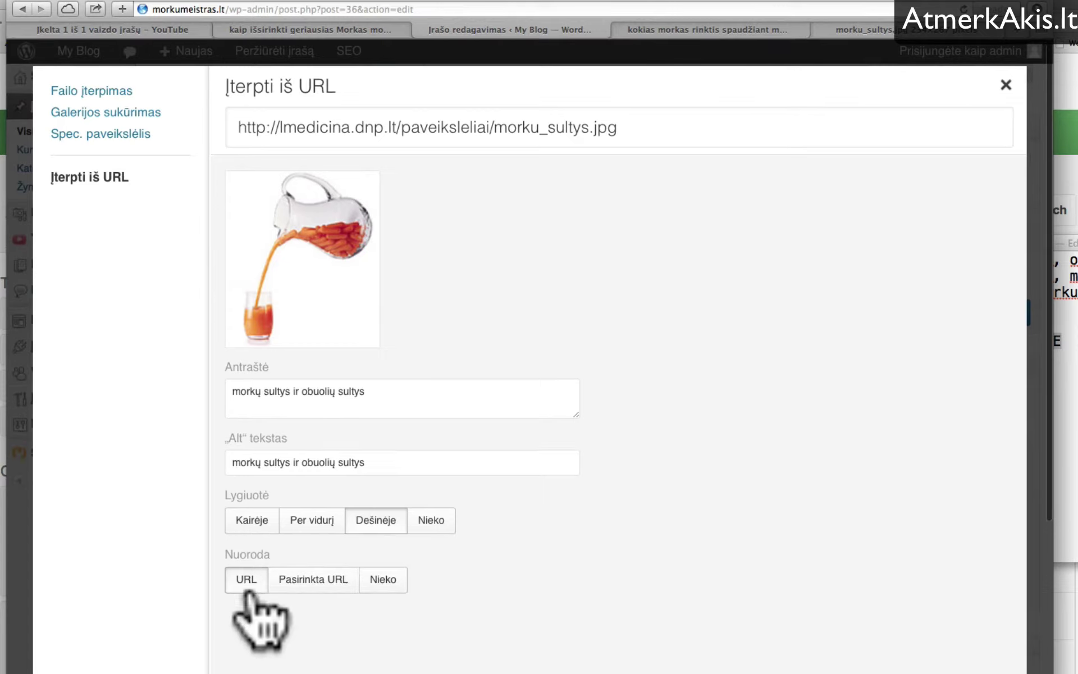
click(296, 581)
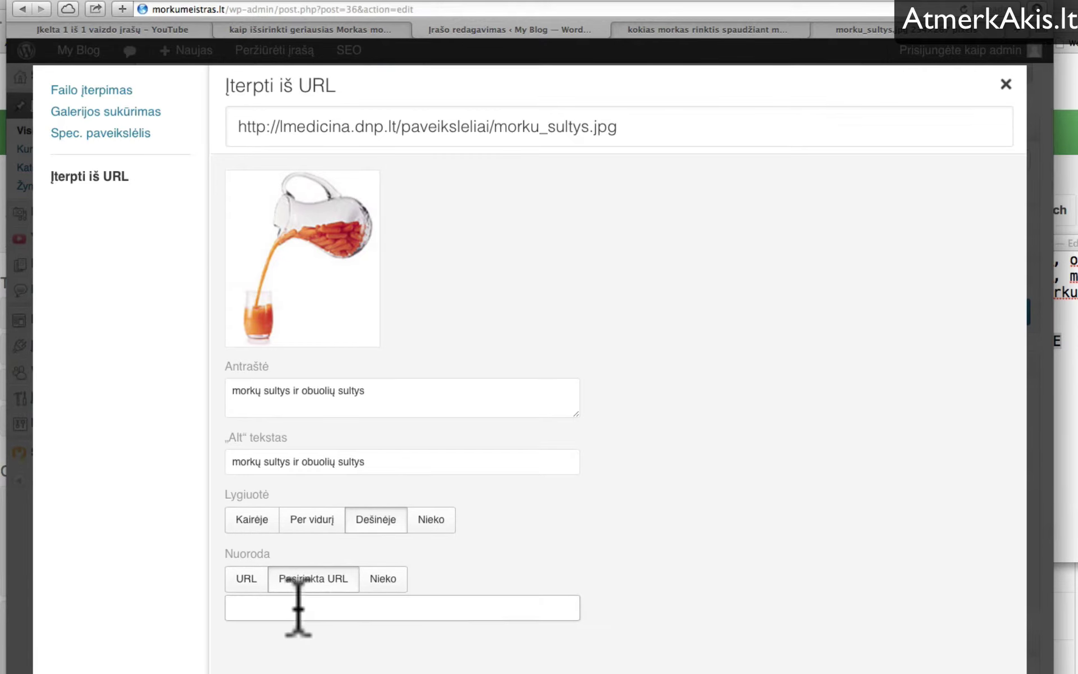
right_click(298, 610)
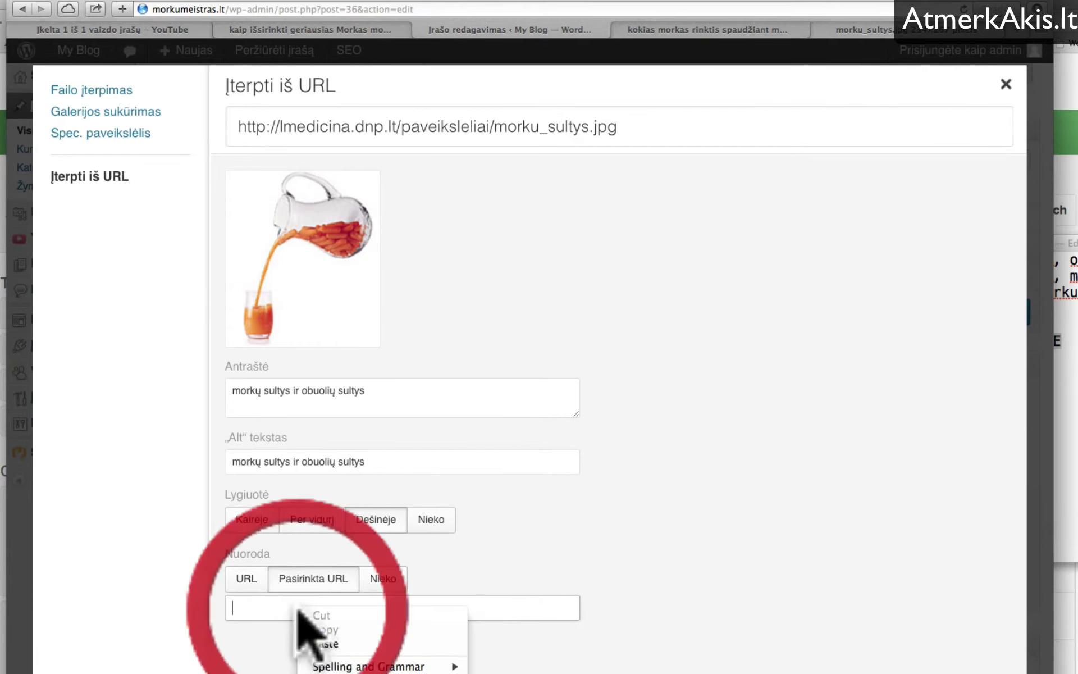
click(1065, 314)
right_click(998, 343)
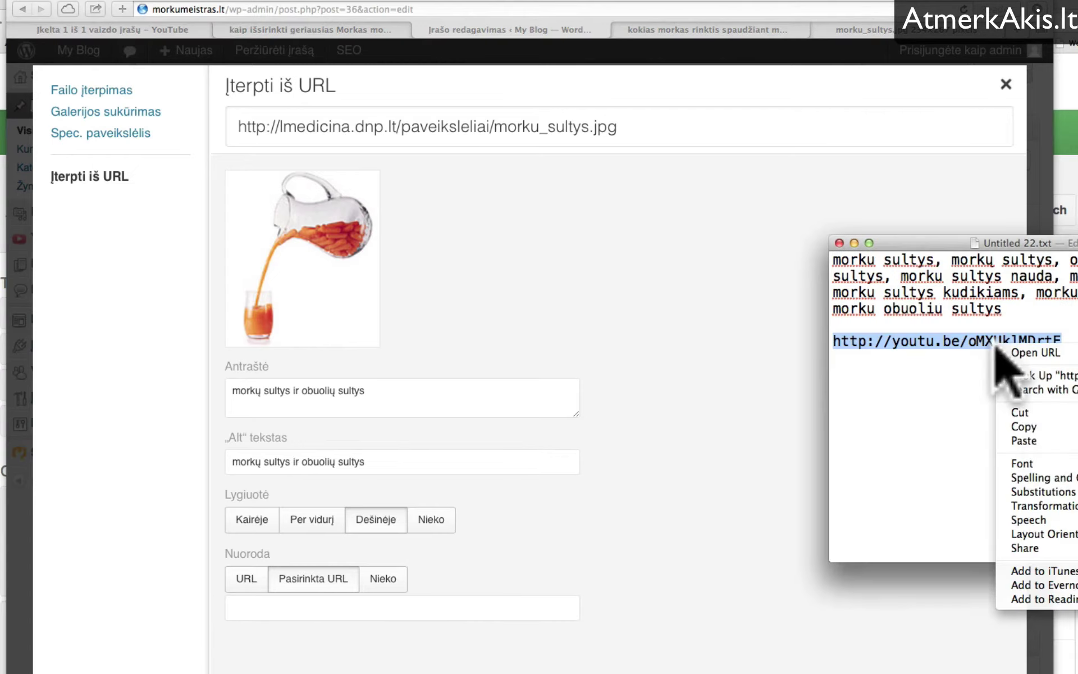
click(1027, 427)
click(283, 607)
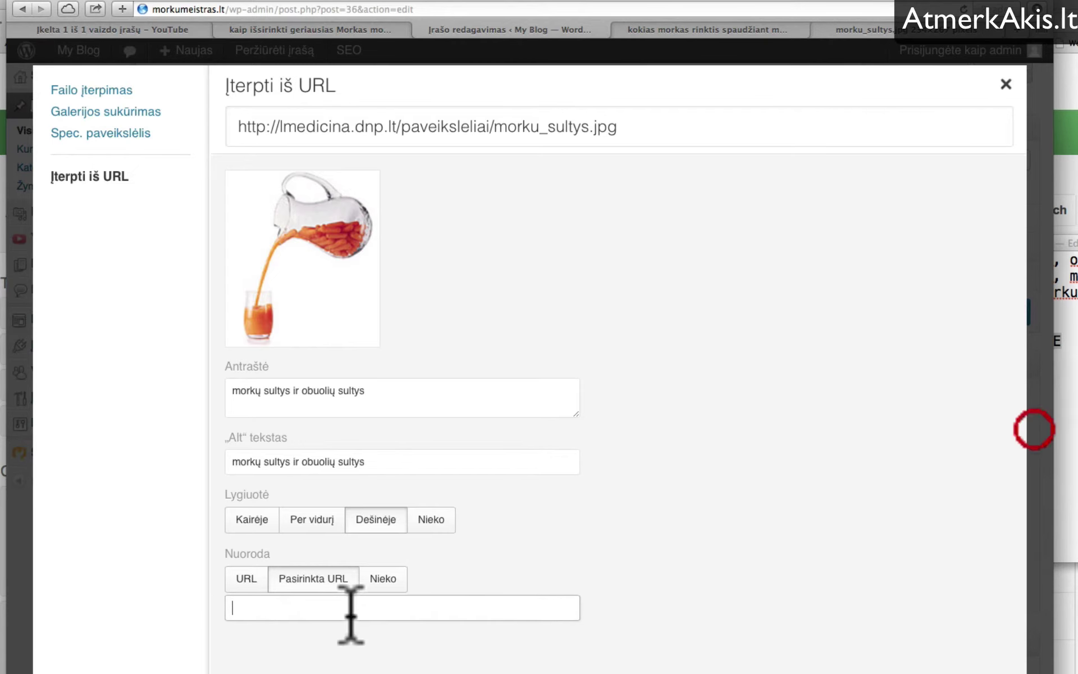
key(super+v)
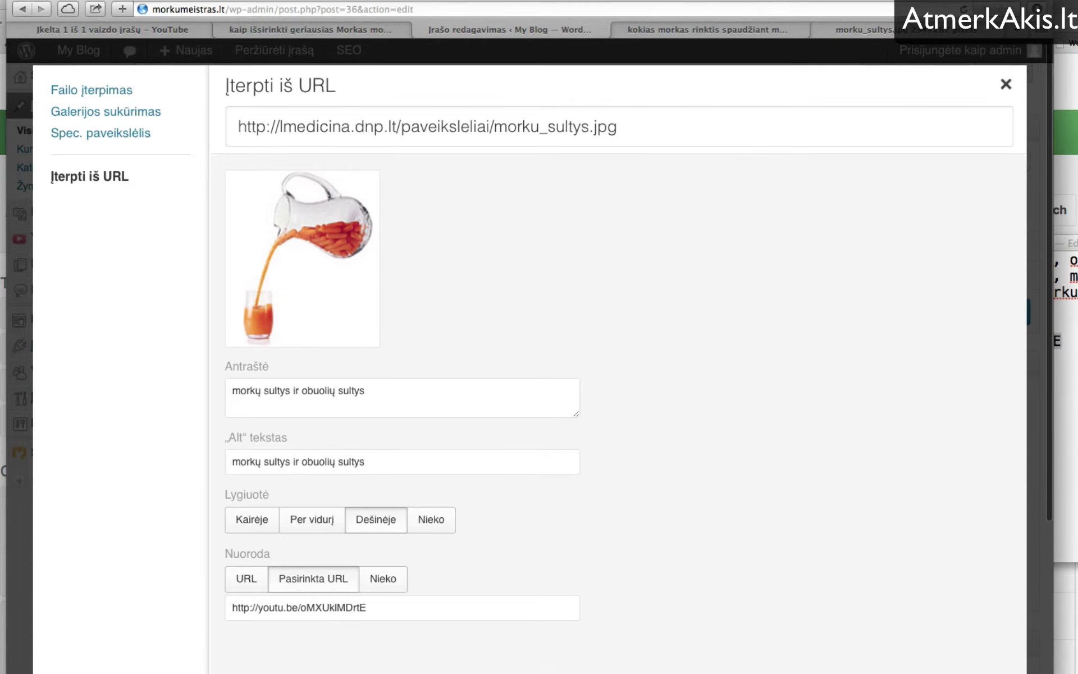
Insert the configured juice image into the post and check its placement beside the text.
click(955, 672)
scroll(489, 540, down, 3)
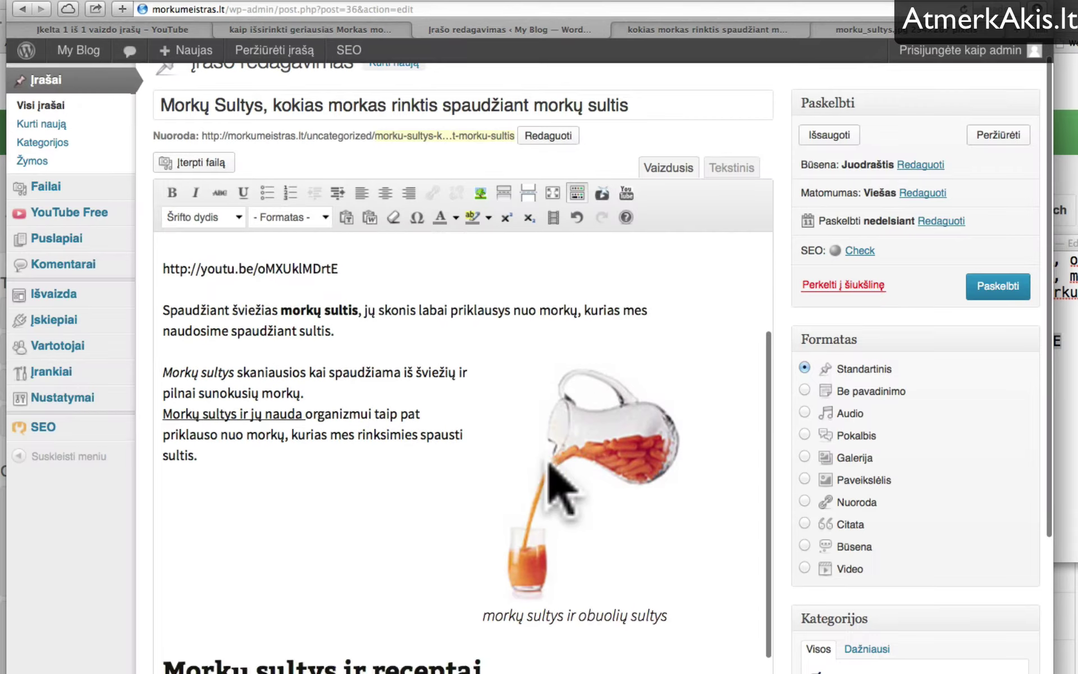
scroll(549, 464, up, 1)
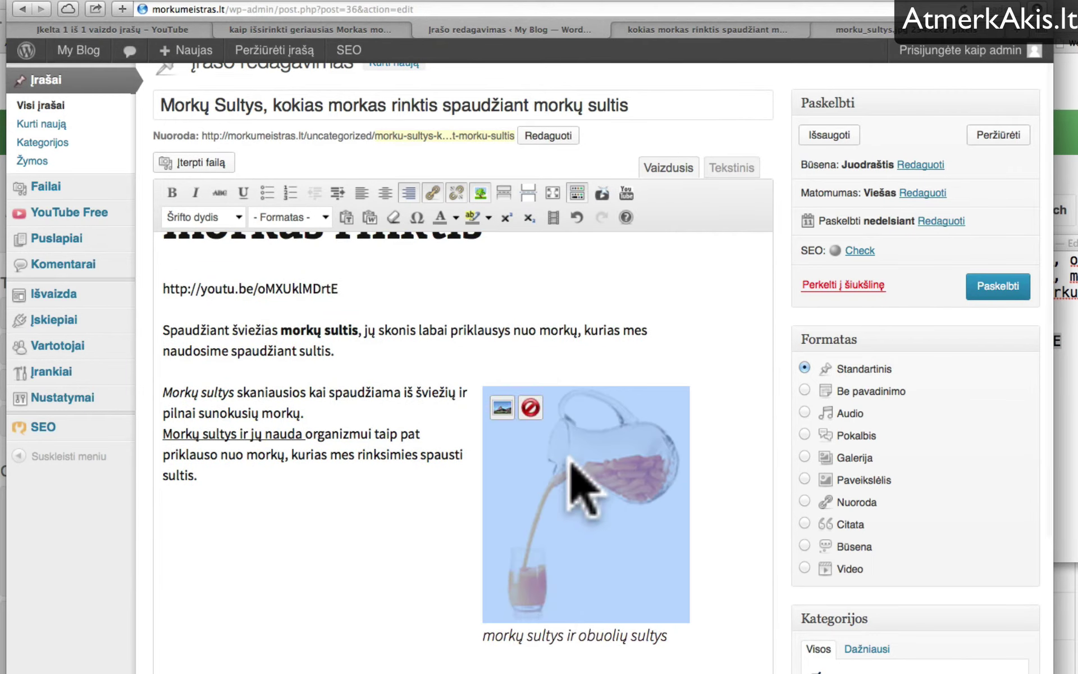
drag(570, 461, 536, 587)
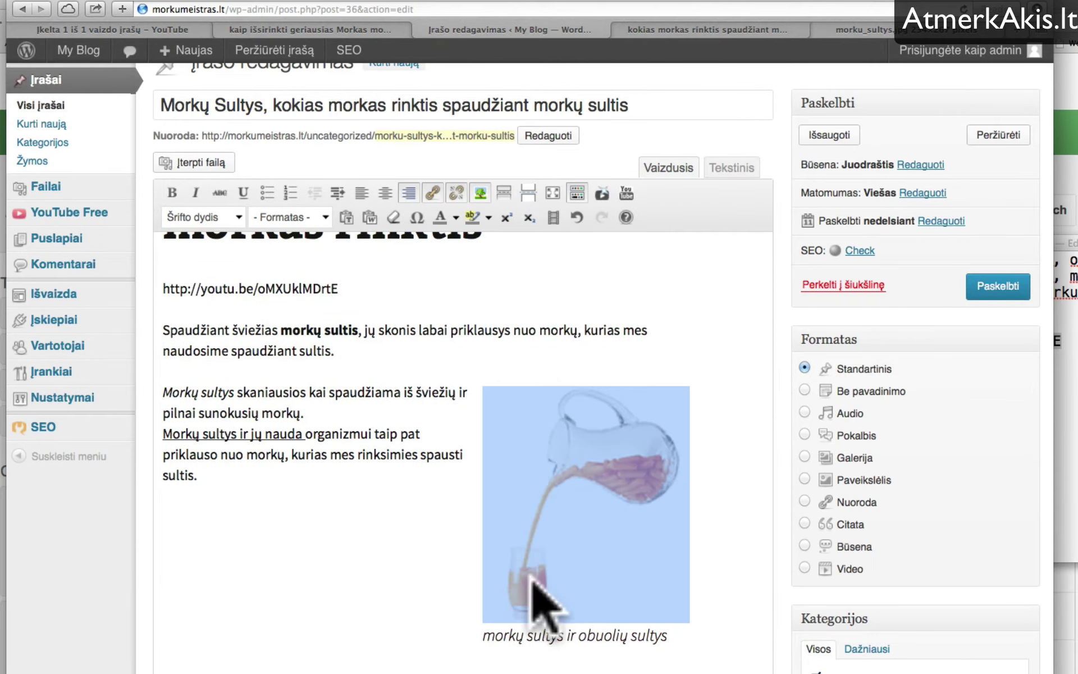
click(351, 504)
click(531, 449)
click(502, 407)
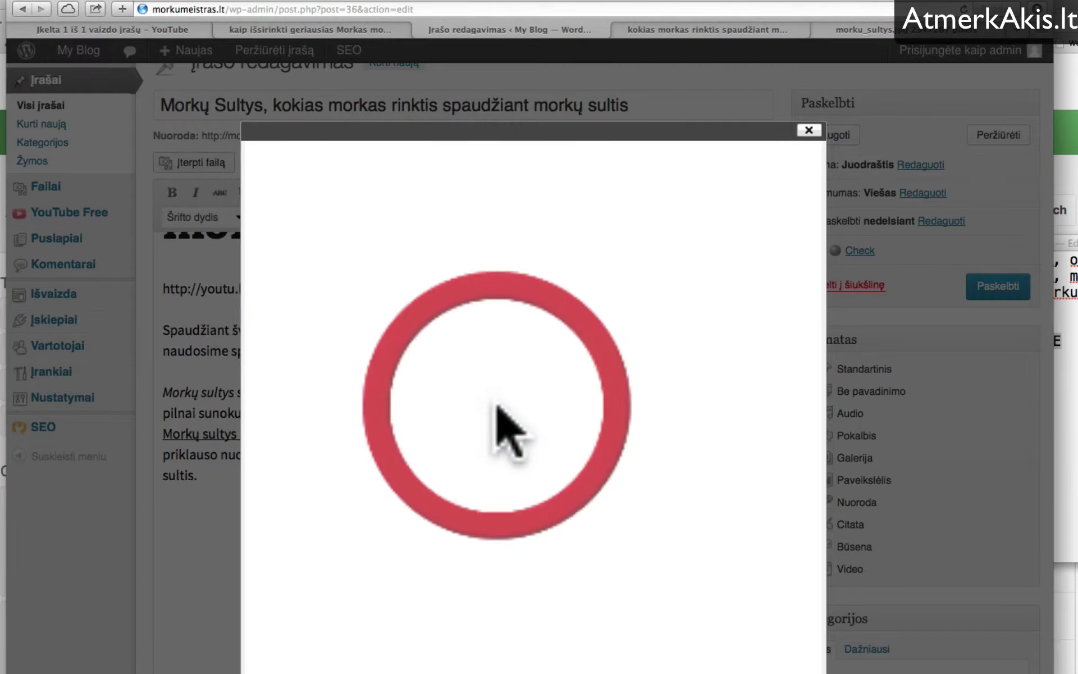
click(808, 131)
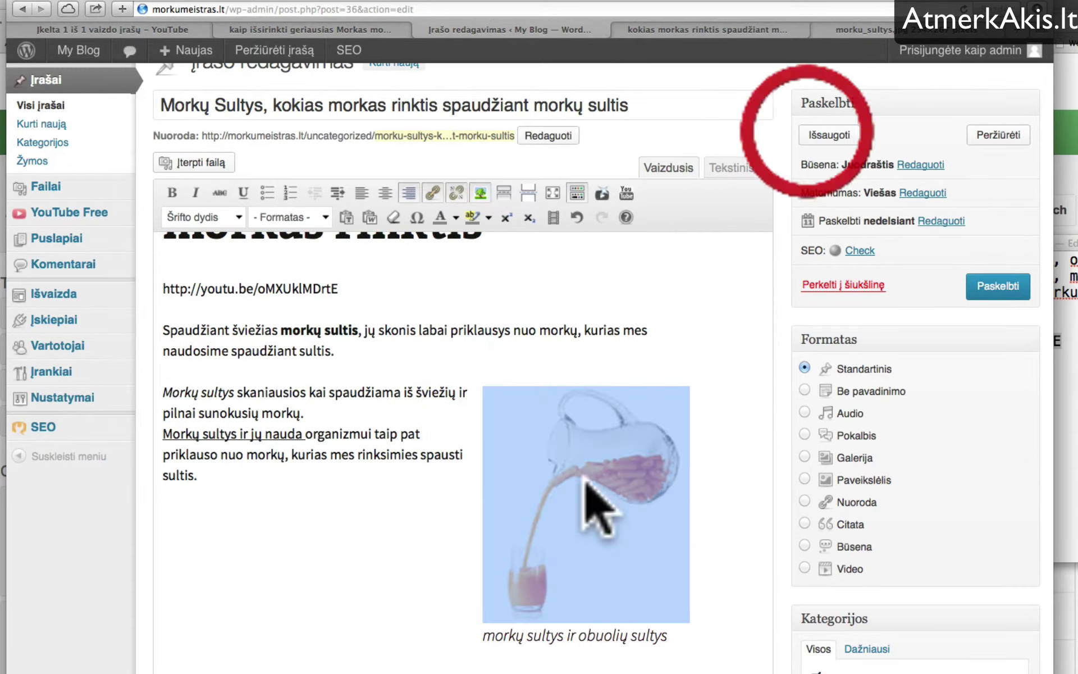
Reduce the carrot juice image to 60% of its size in the image settings and update it.
click(386, 421)
click(578, 466)
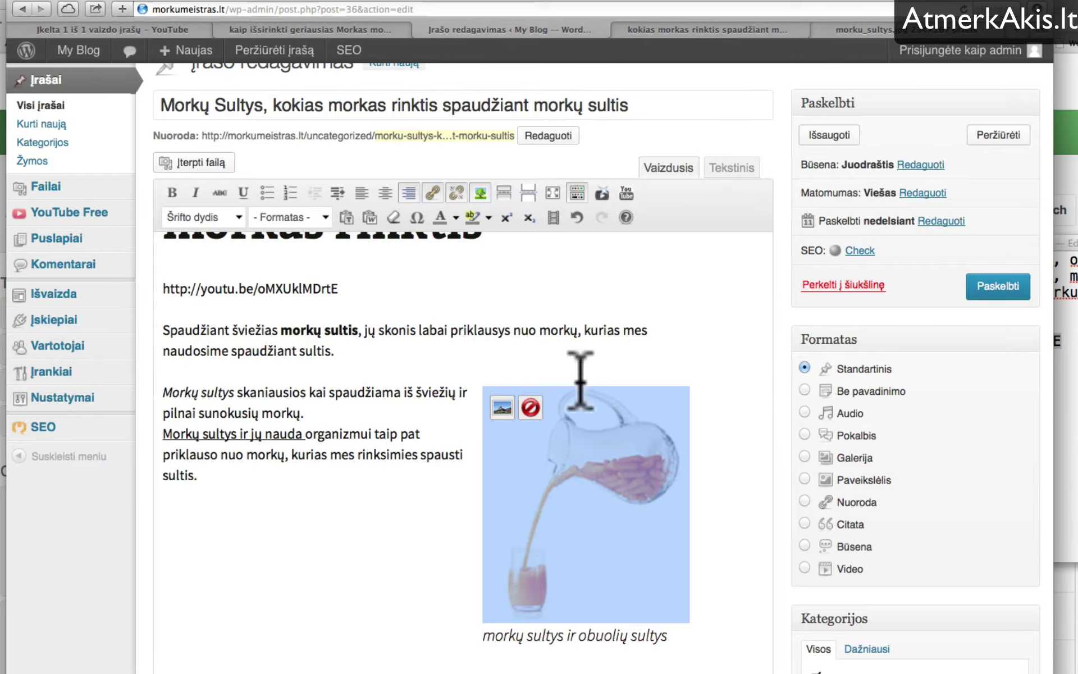
click(502, 409)
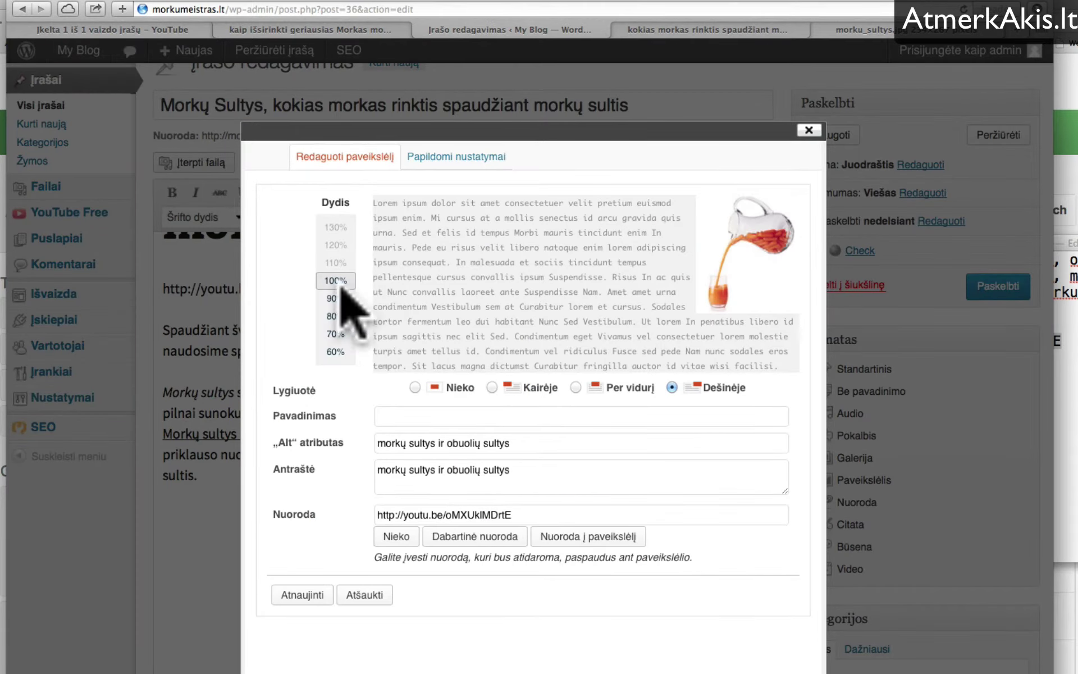
click(335, 352)
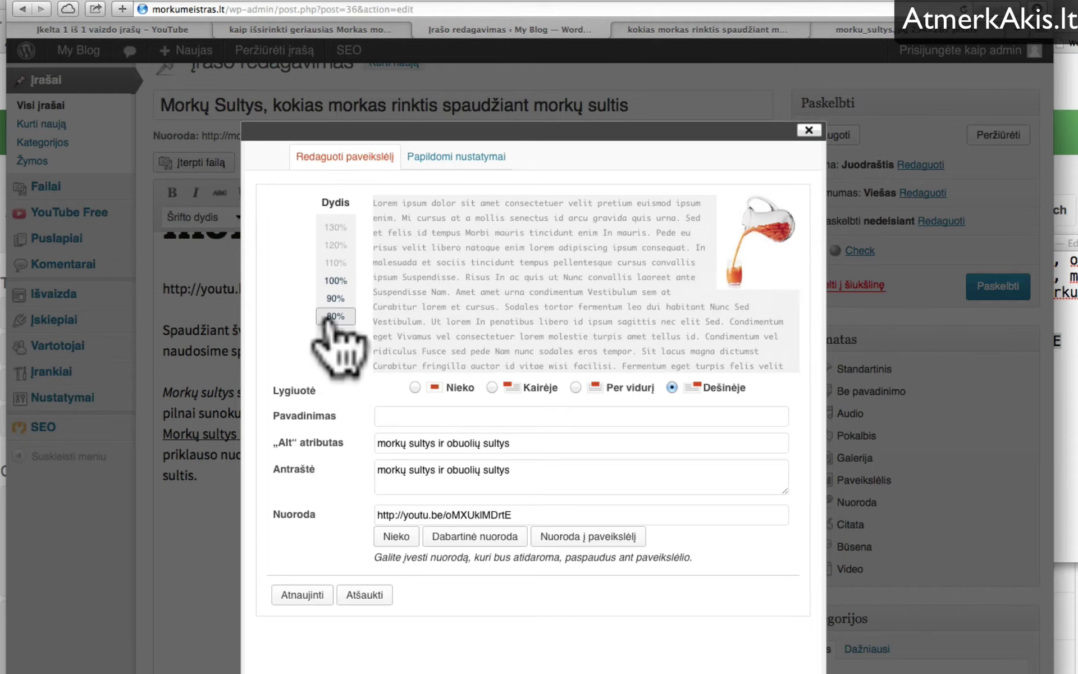
click(335, 334)
click(336, 352)
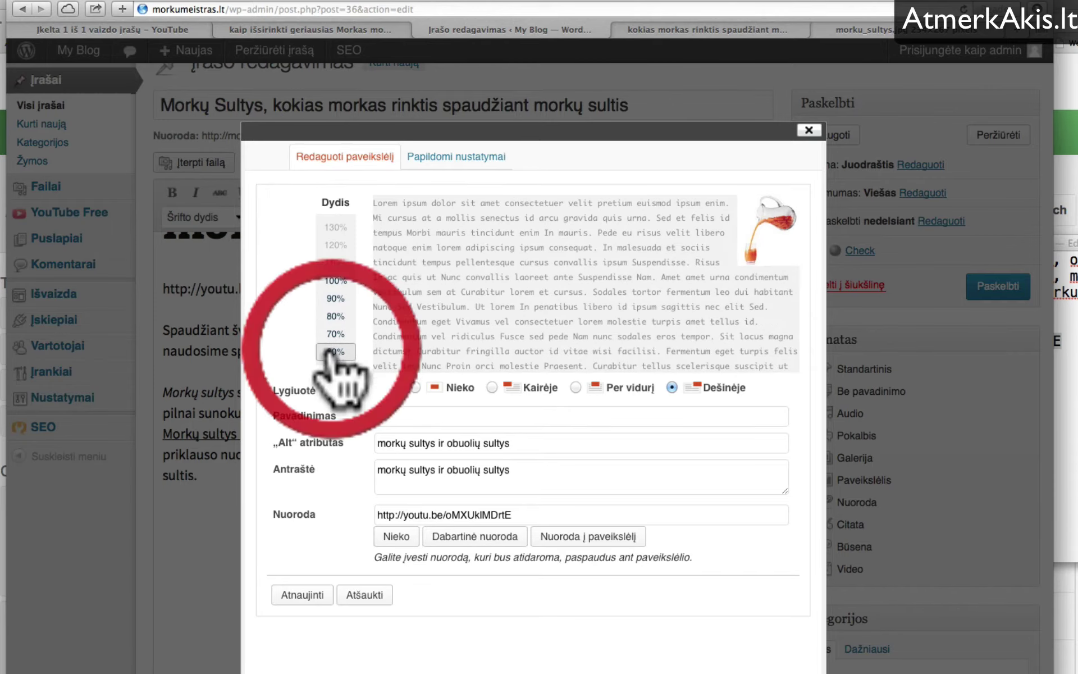
click(303, 594)
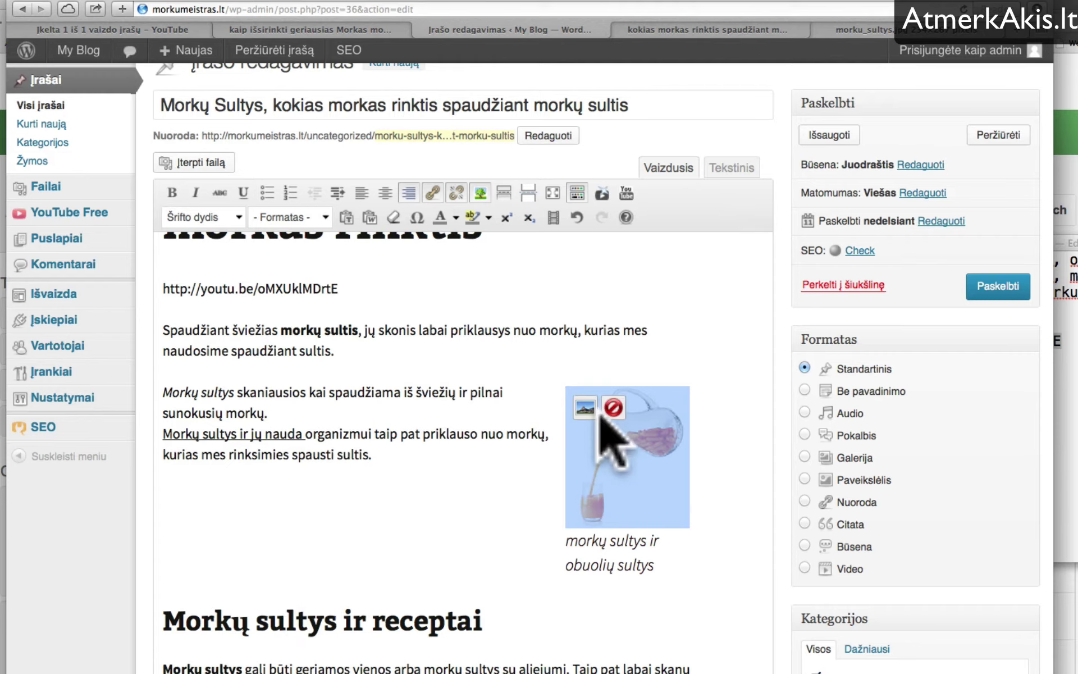
Examine the resized image and its caption beside the paragraph text in the editor.
click(500, 351)
mouse_move(638, 427)
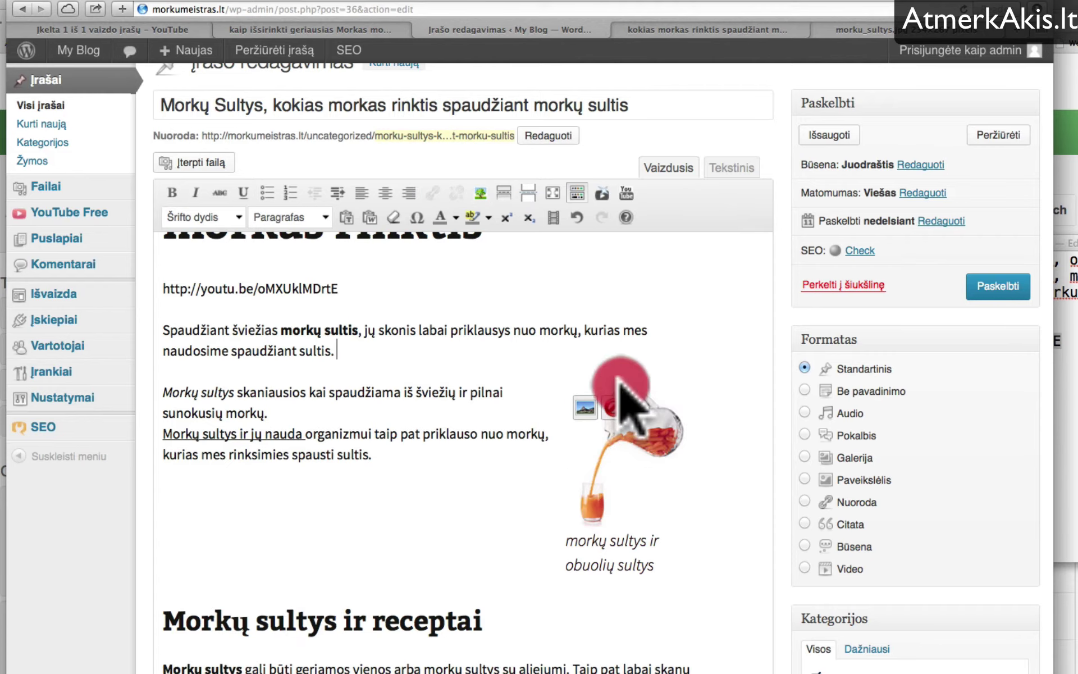
click(584, 454)
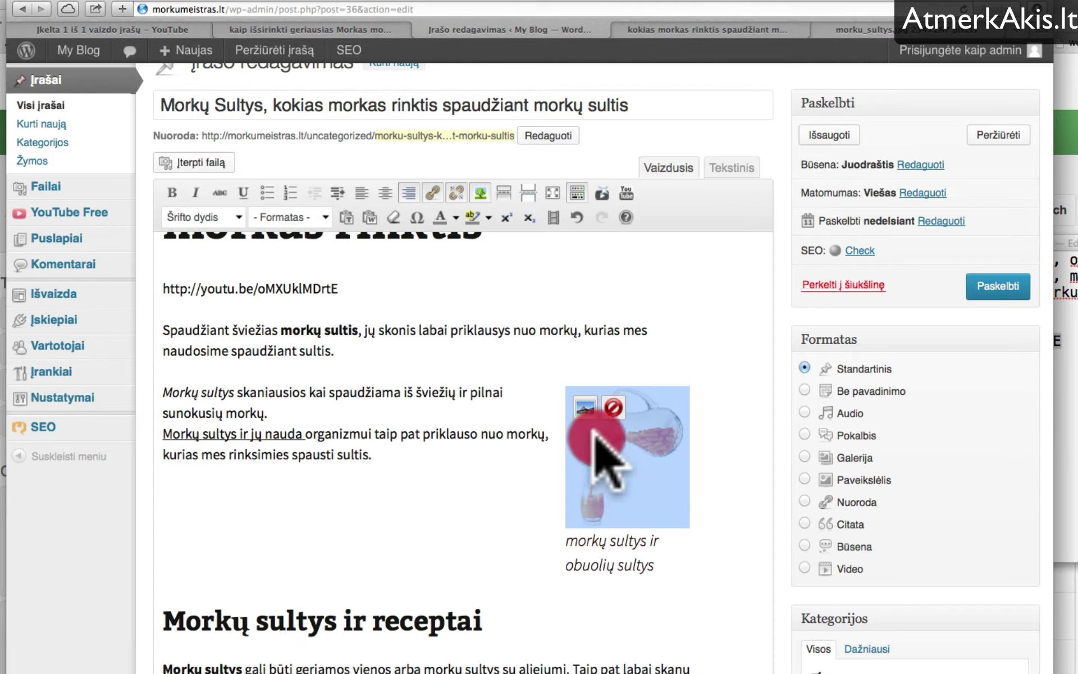
click(370, 347)
click(629, 472)
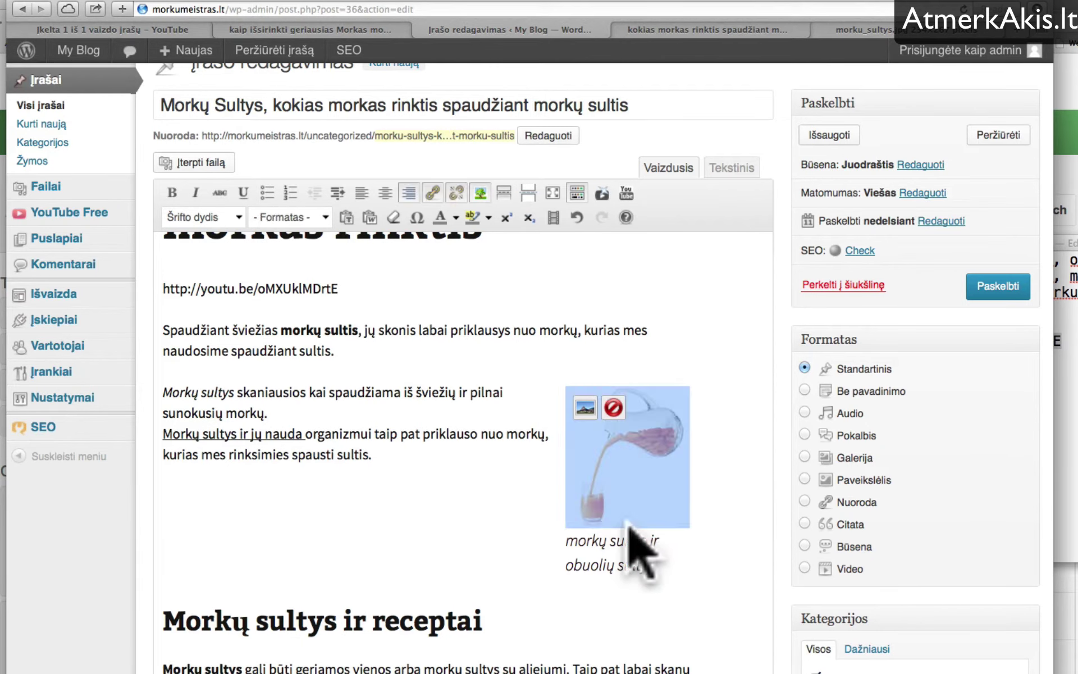
click(393, 470)
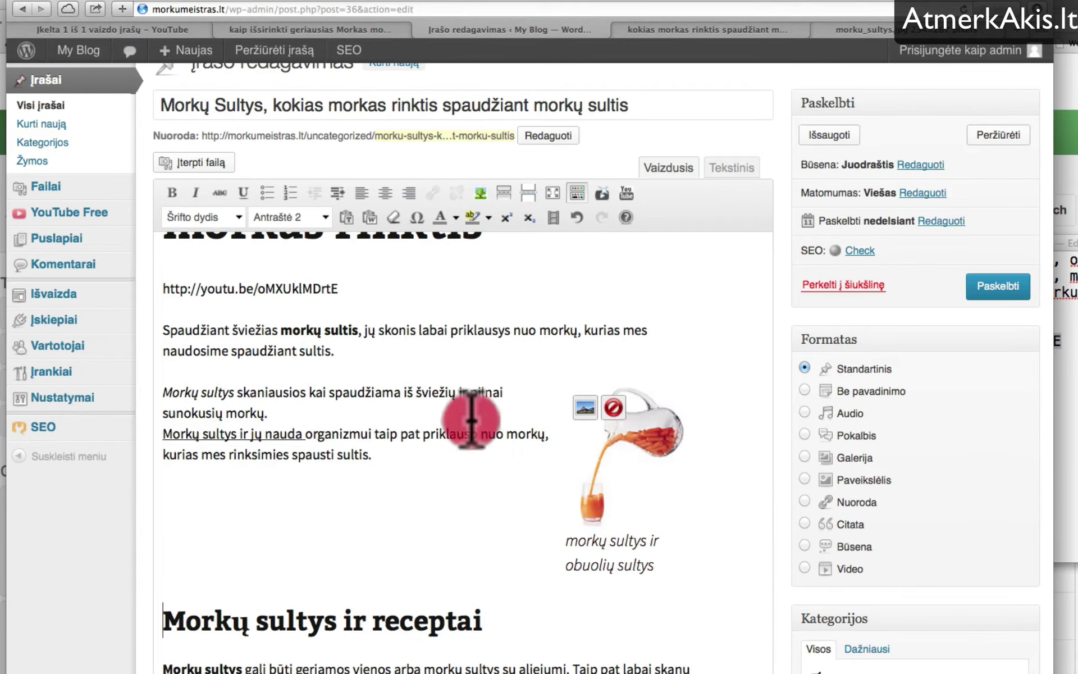
click(624, 477)
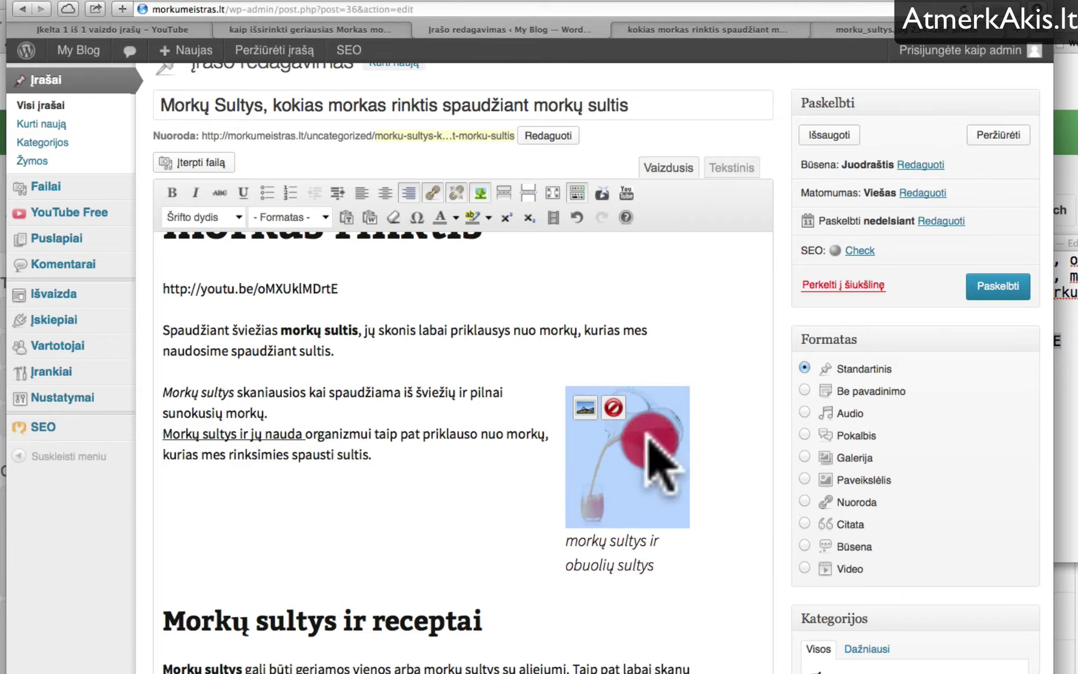
click(406, 364)
click(634, 416)
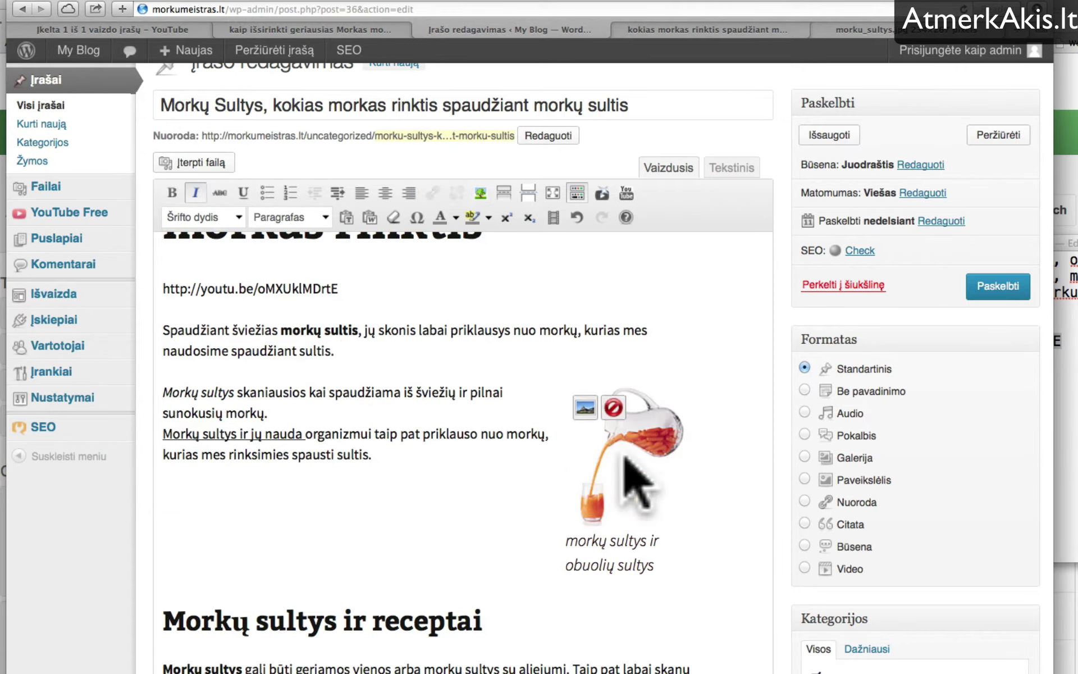
click(361, 447)
scroll(365, 522, down, 5)
scroll(365, 525, up, 8)
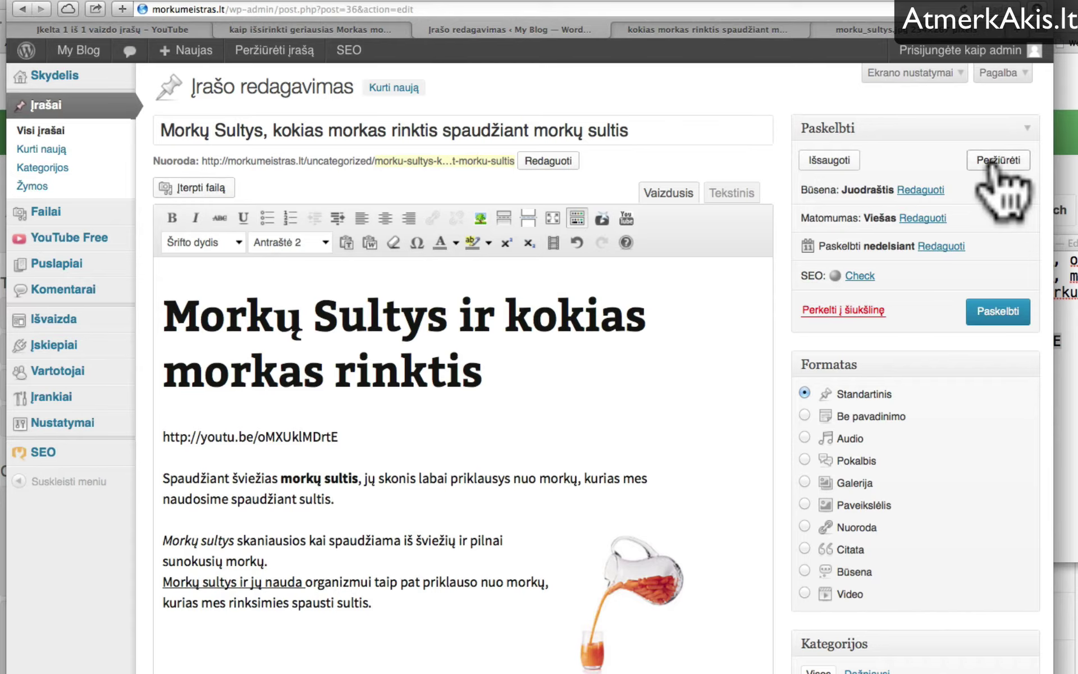
Preview the post, pause the embedded video, and check the captioned image beside the text.
click(991, 162)
click(750, 29)
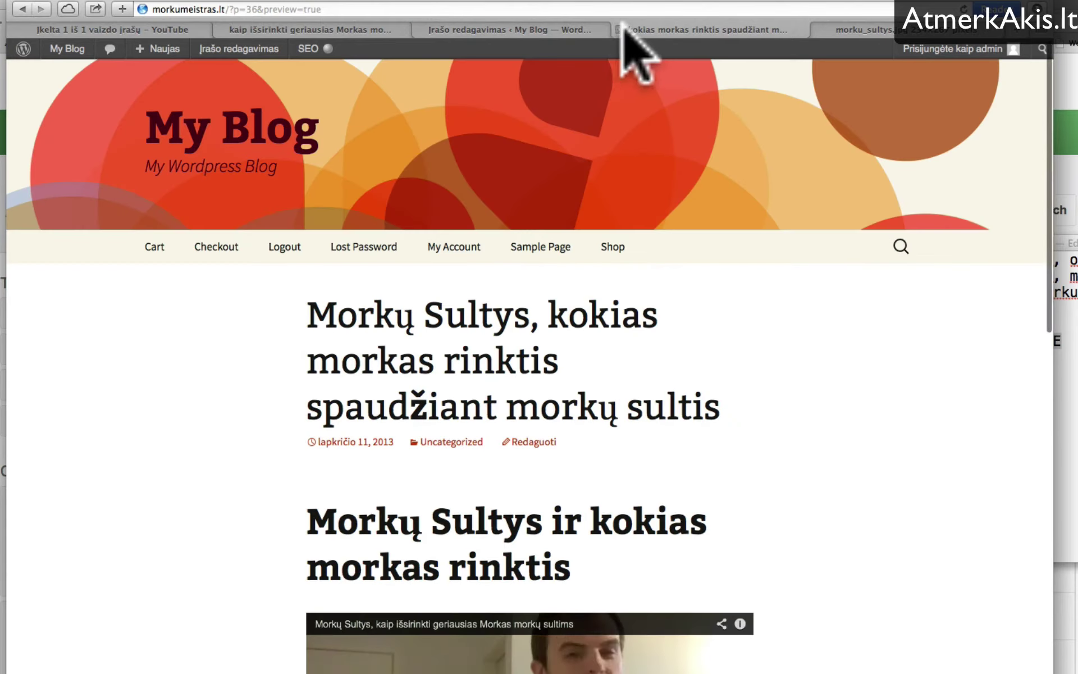
scroll(292, 457, down, 5)
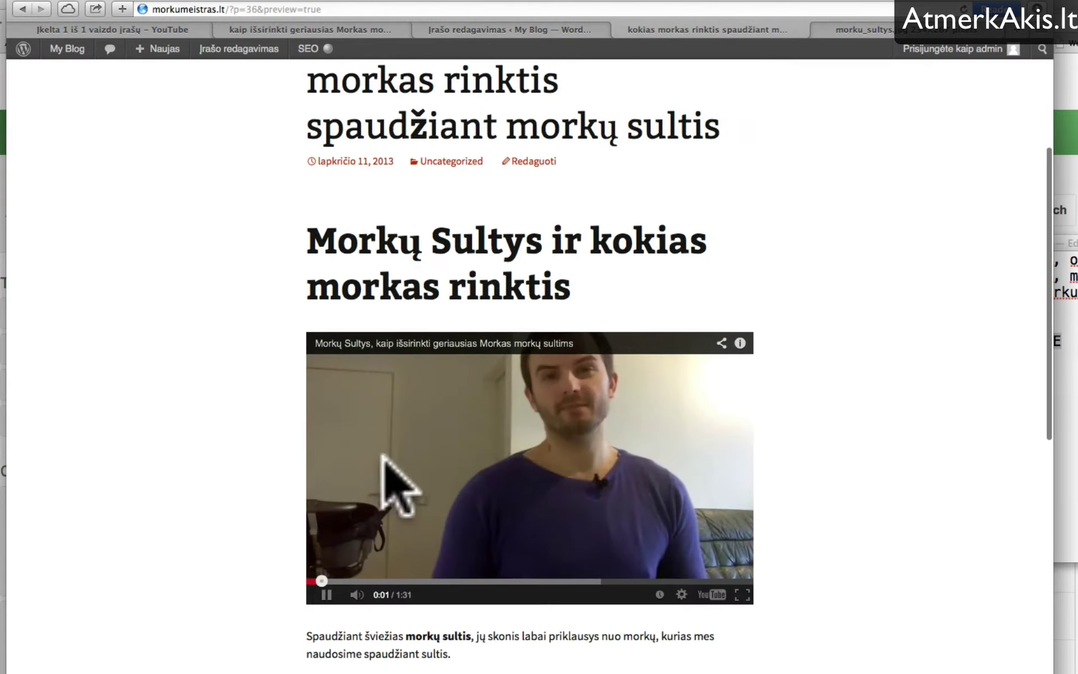
click(409, 385)
scroll(132, 517, down, 7)
scroll(174, 445, up, 3)
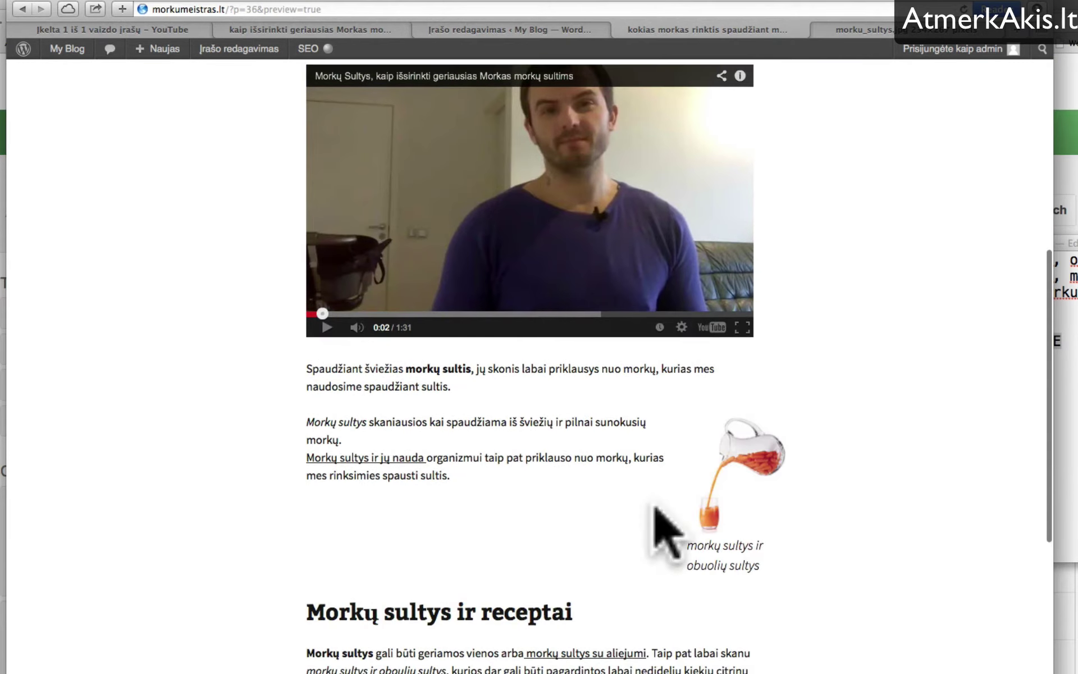
drag(704, 565, 757, 564)
click(729, 560)
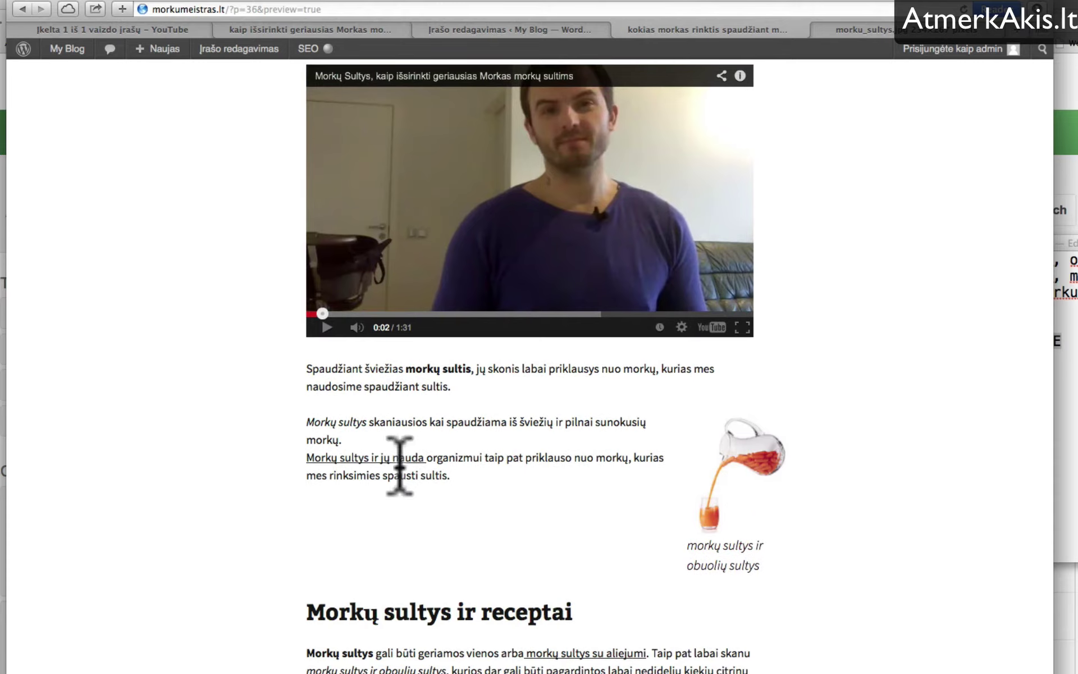
Look over the entire previewed post, from the title and headings to the comment form.
scroll(275, 562, down, 2)
scroll(275, 562, up, 10)
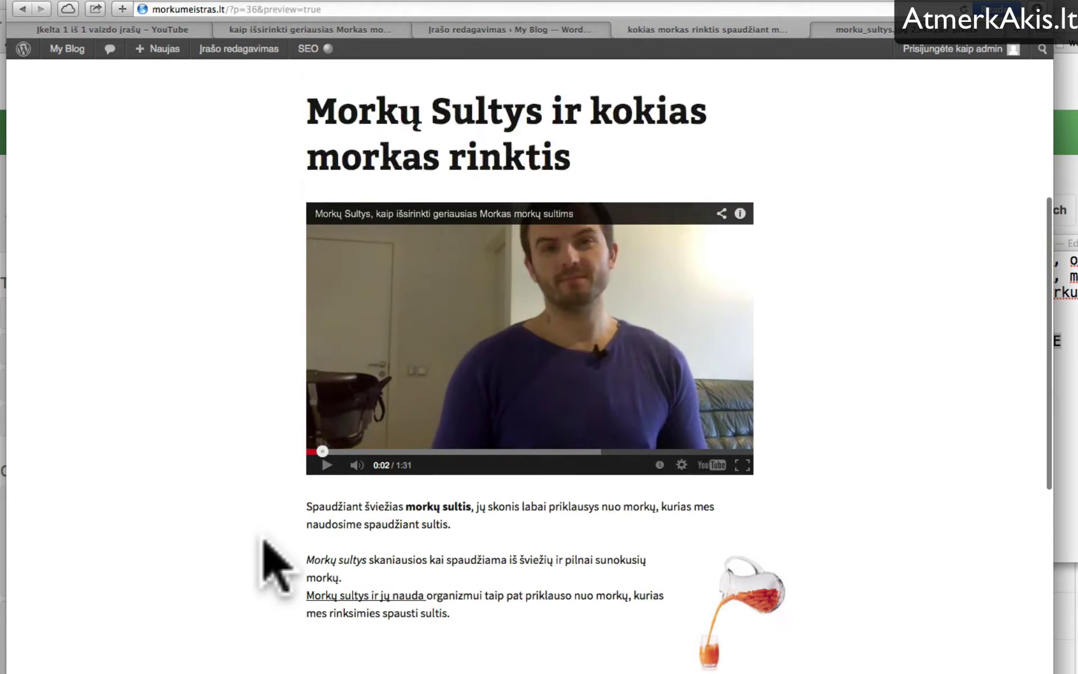
scroll(276, 561, down, 10)
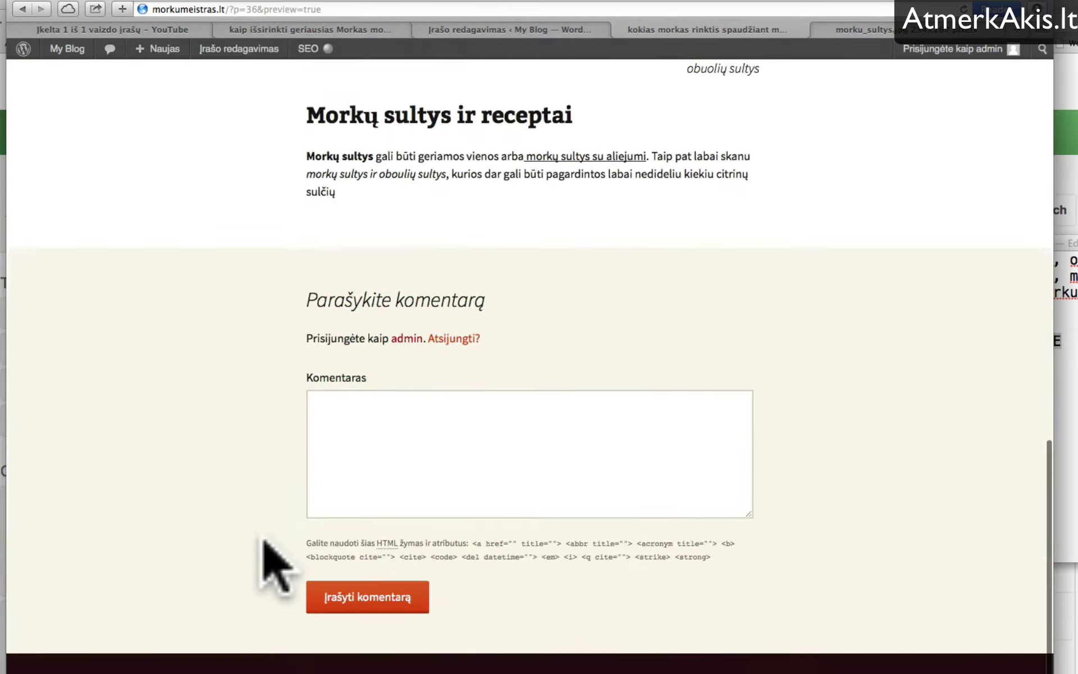
scroll(275, 562, up, 12)
scroll(264, 539, down, 10)
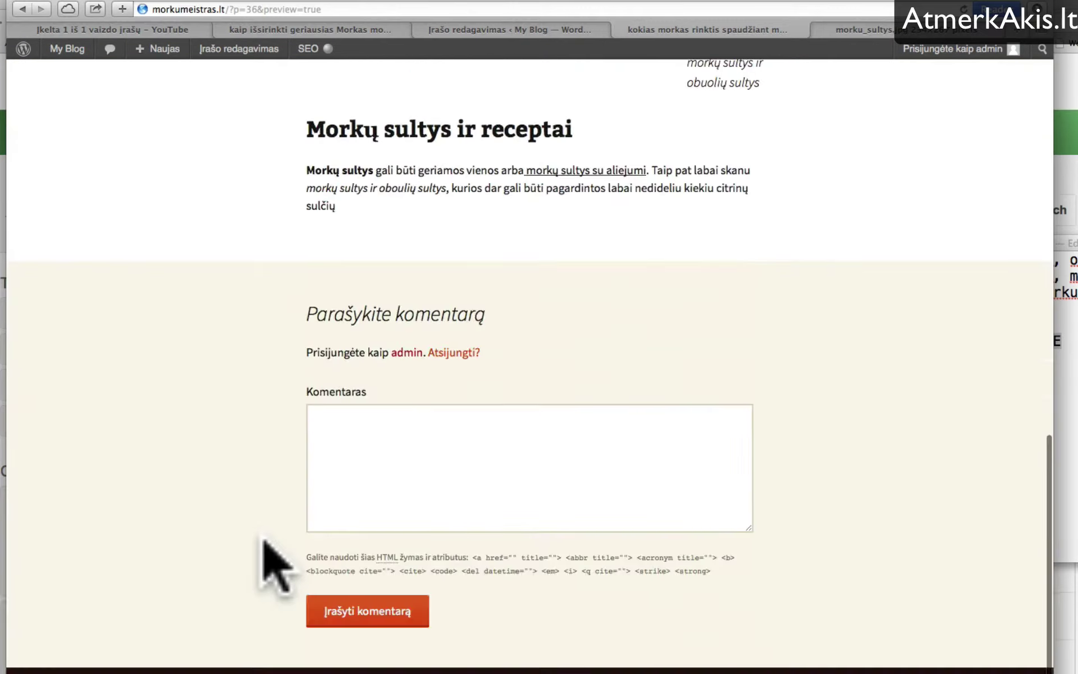
scroll(264, 539, up, 10)
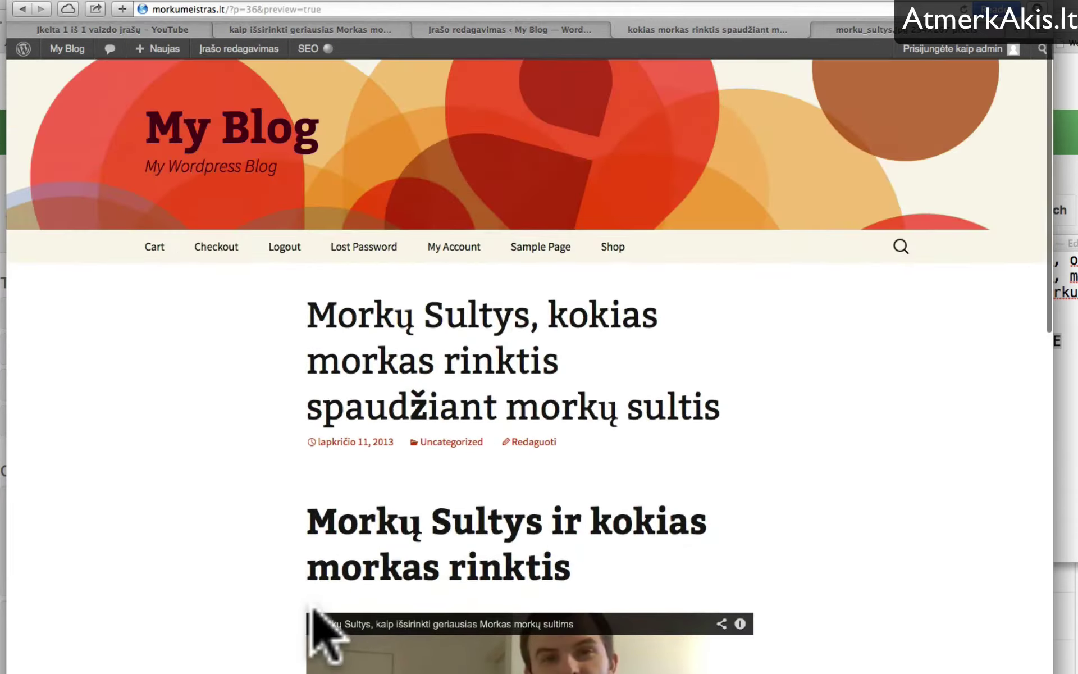
scroll(242, 623, down, 10)
scroll(253, 629, up, 12)
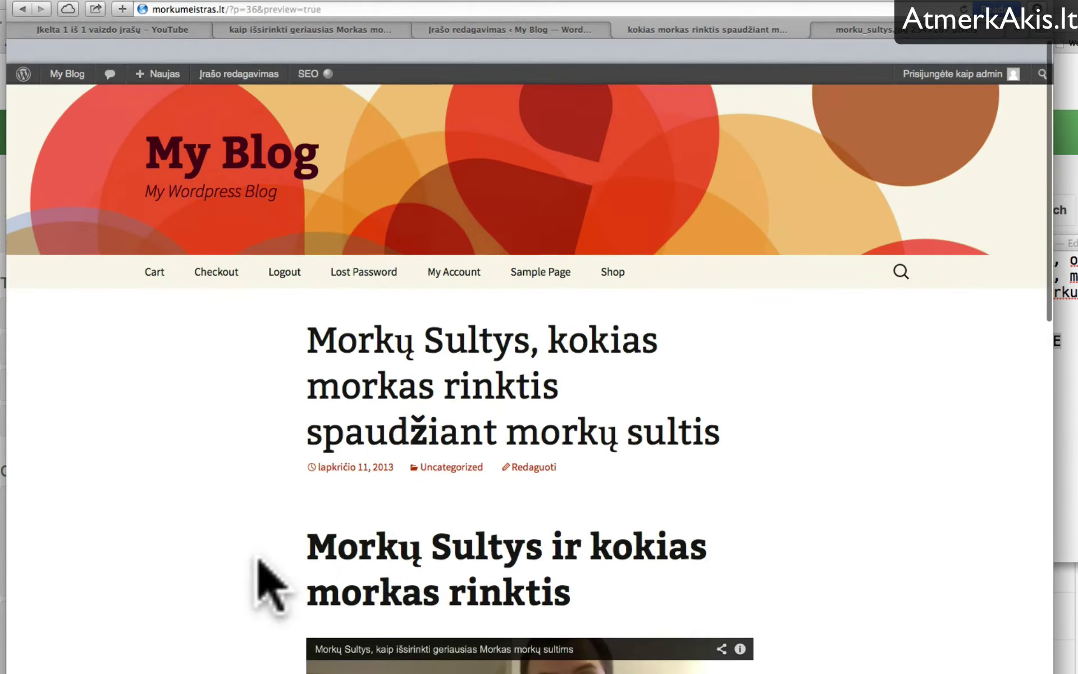
Return to the post editor and shorten the post title to "Morkų Sultys".
click(490, 30)
scroll(376, 430, down, 5)
scroll(378, 435, up, 5)
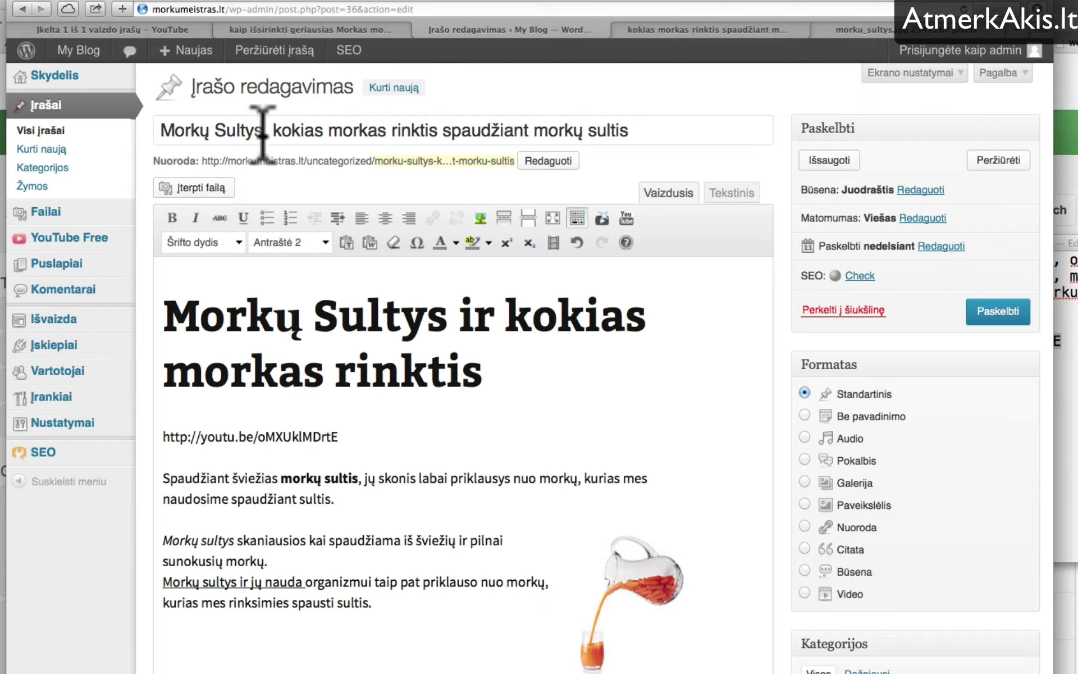
drag(267, 133, 616, 143)
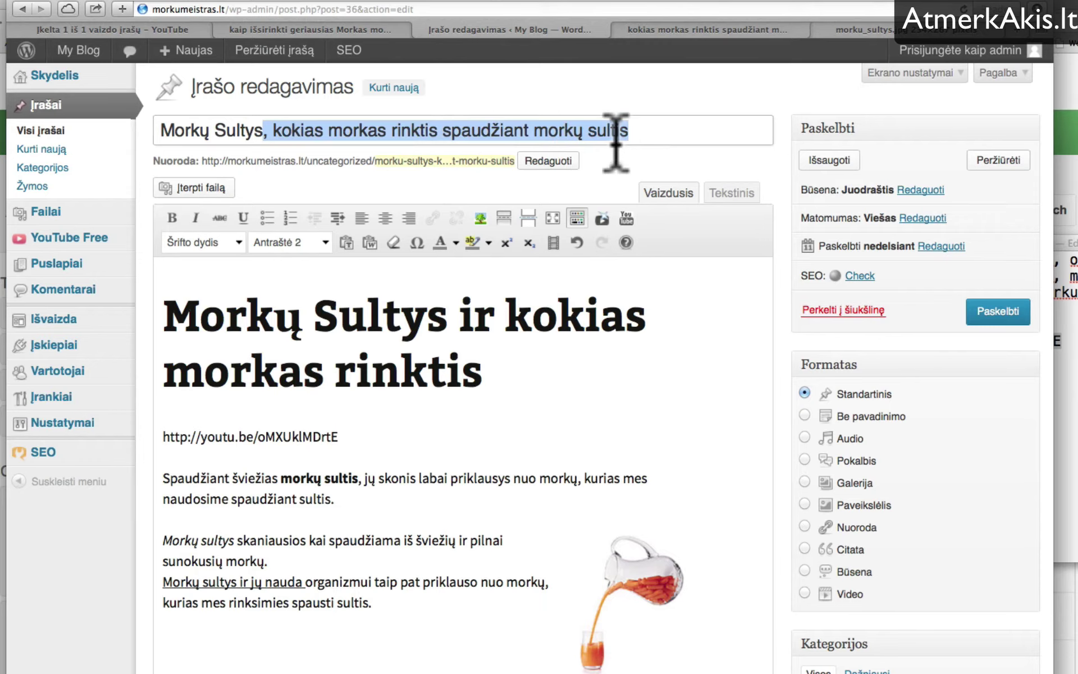
key(BackSpace)
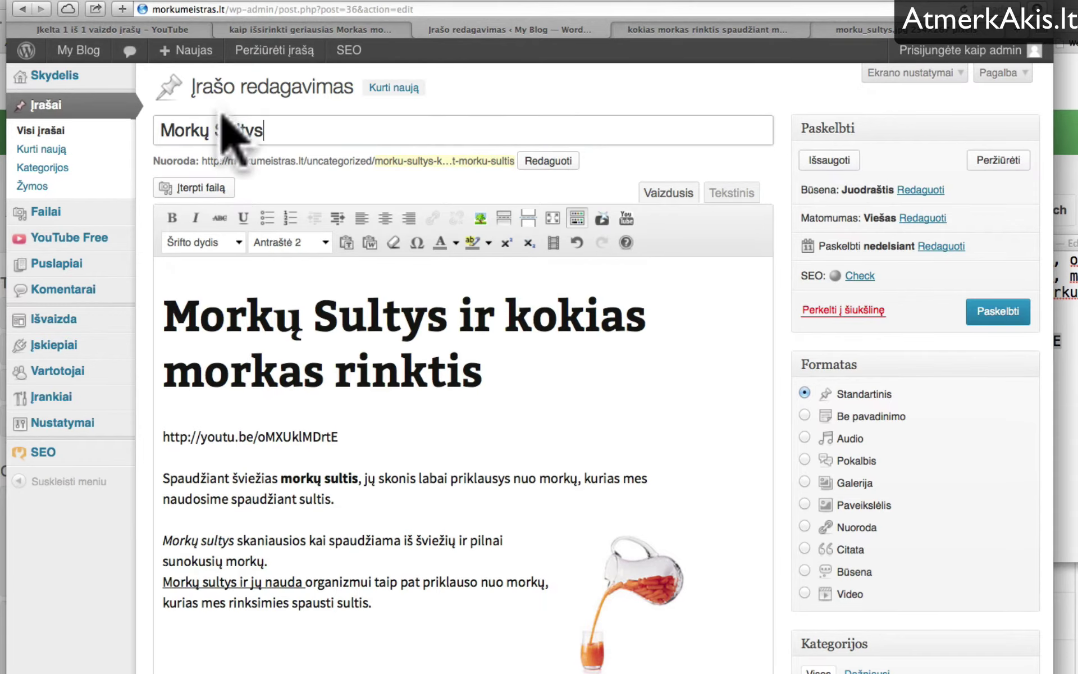
Change the "Morkų Sultys ir kokias morkas rinktis" heading to the Antraštė 2 format.
drag(505, 380, 89, 327)
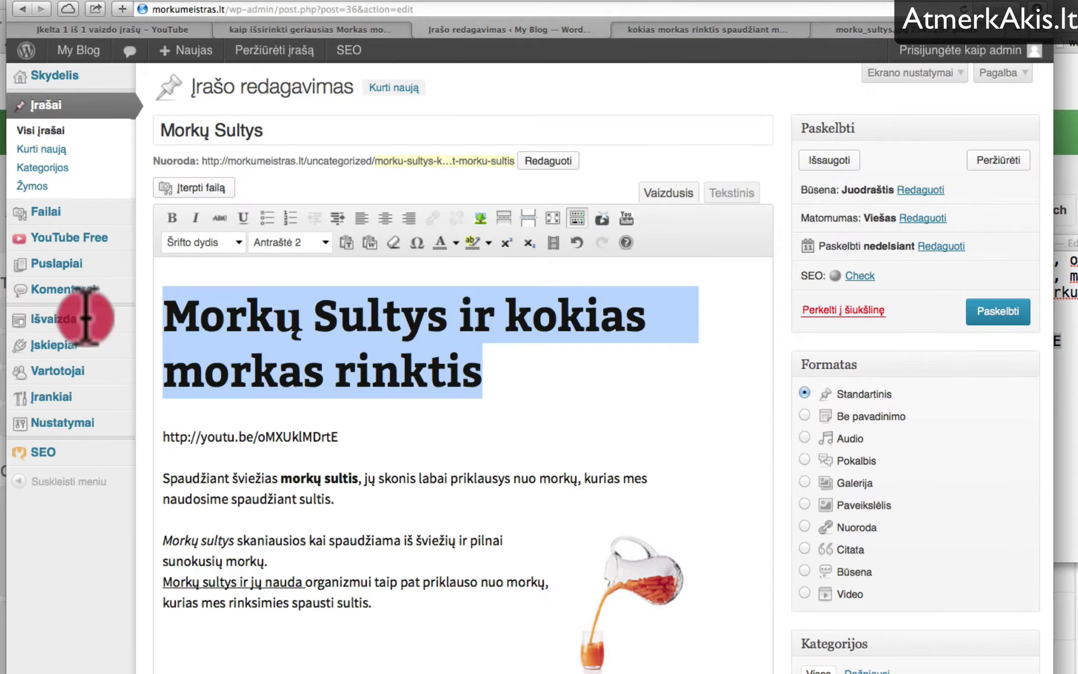
click(325, 242)
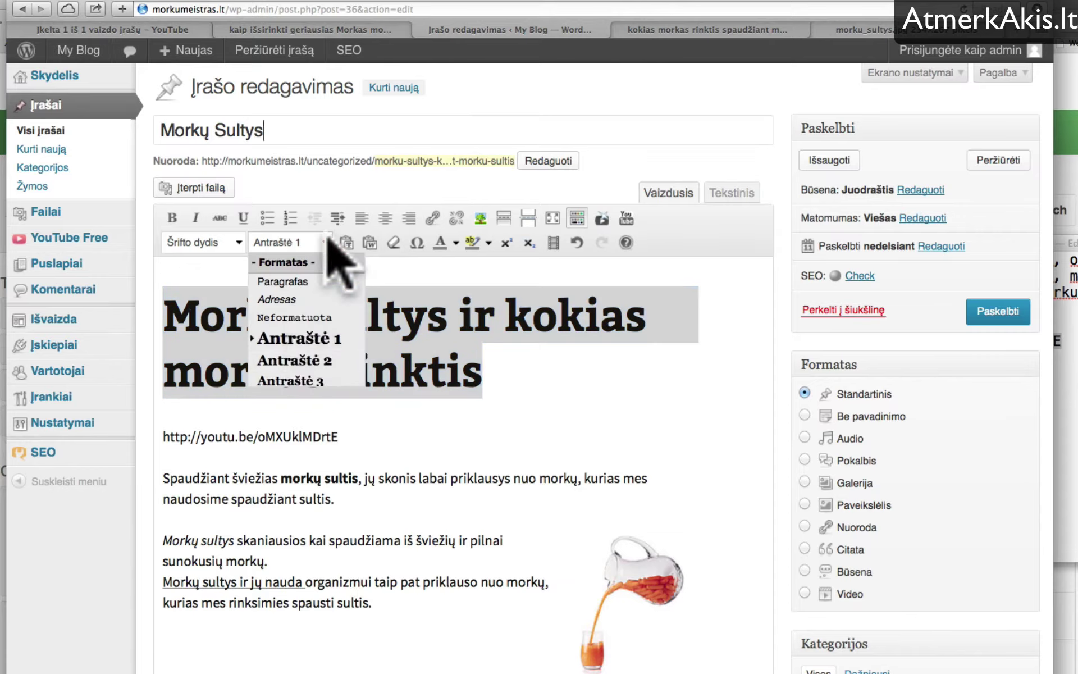
click(296, 362)
click(491, 354)
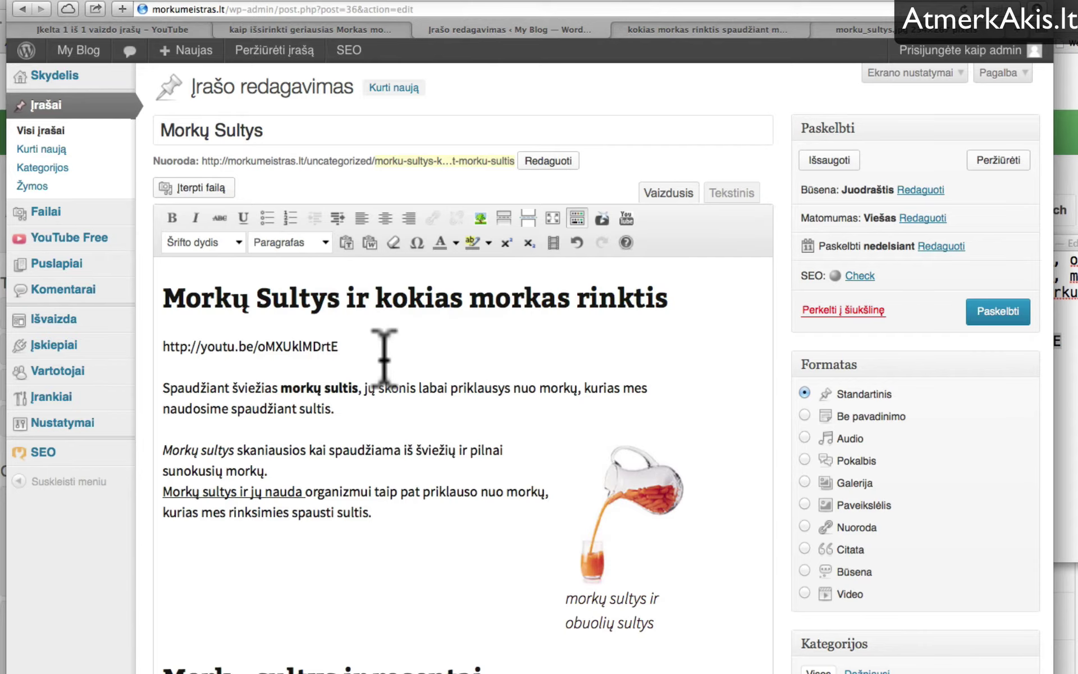
scroll(384, 360, down, 5)
scroll(387, 371, up, 5)
scroll(385, 314, down, 1)
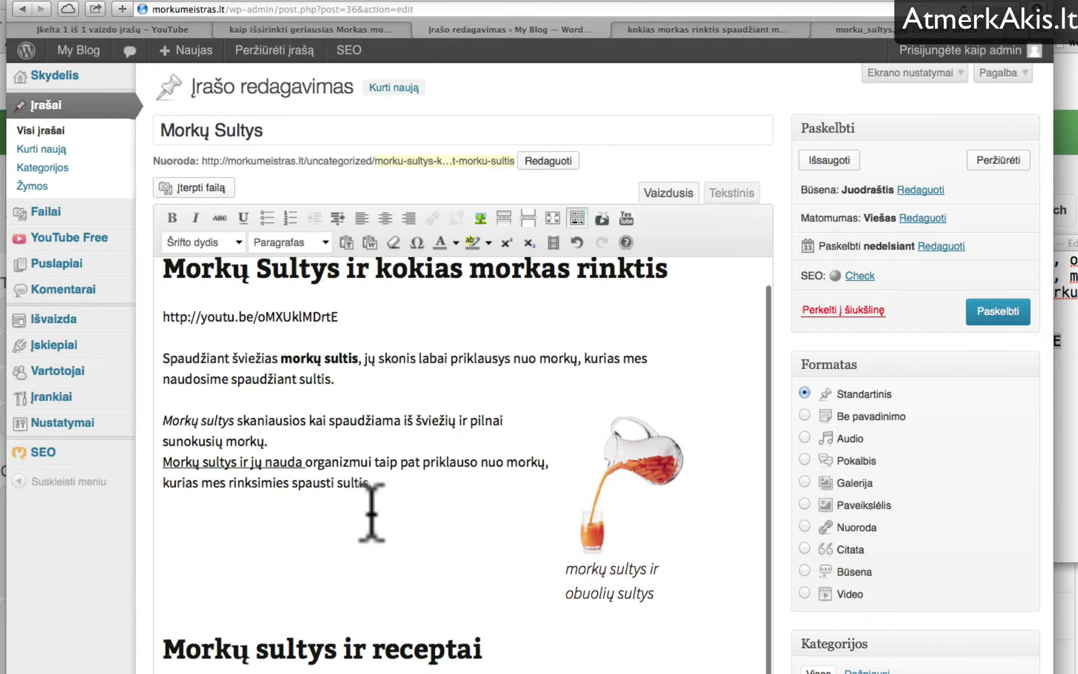
scroll(349, 460, down, 1)
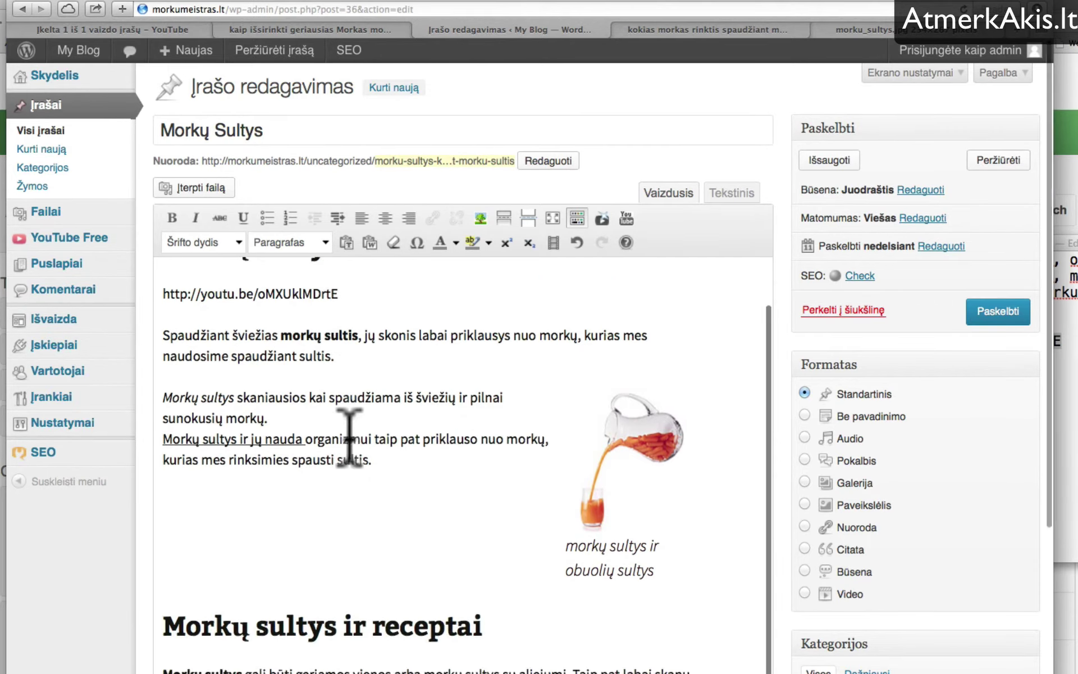
scroll(349, 435, up, 1)
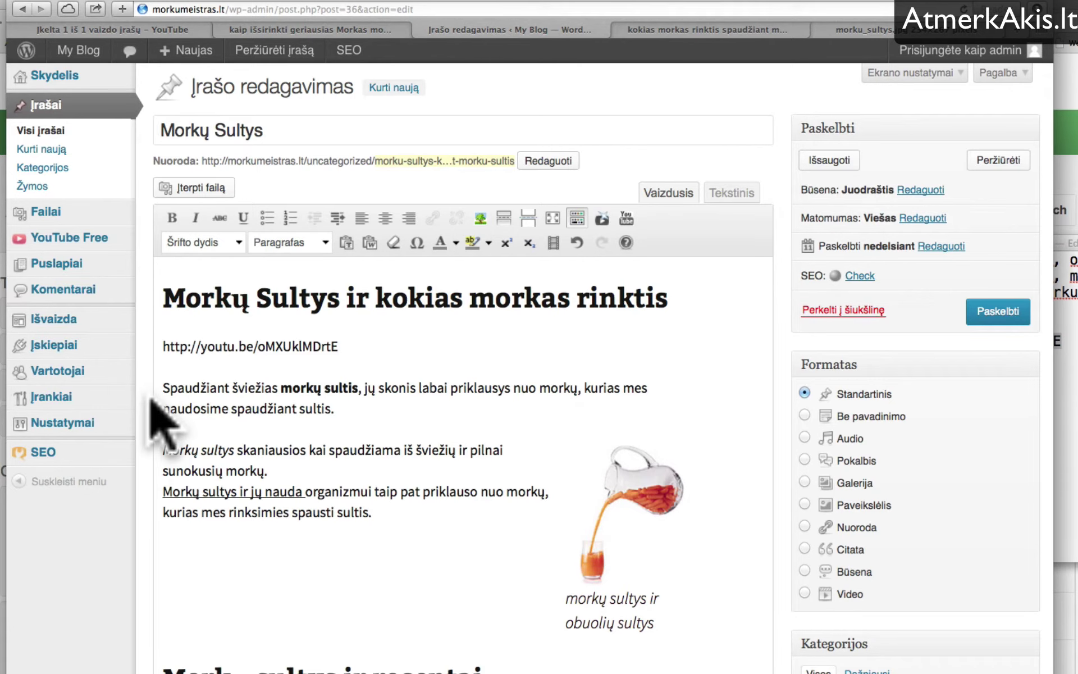
scroll(150, 397, down, 1)
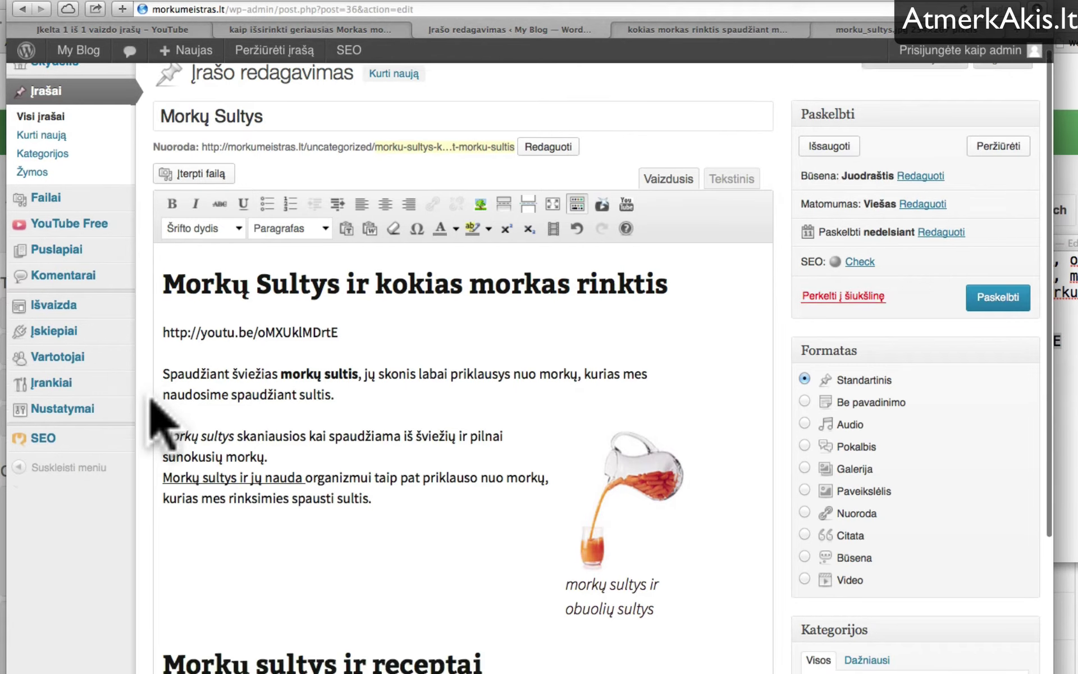
scroll(150, 398, up, 1)
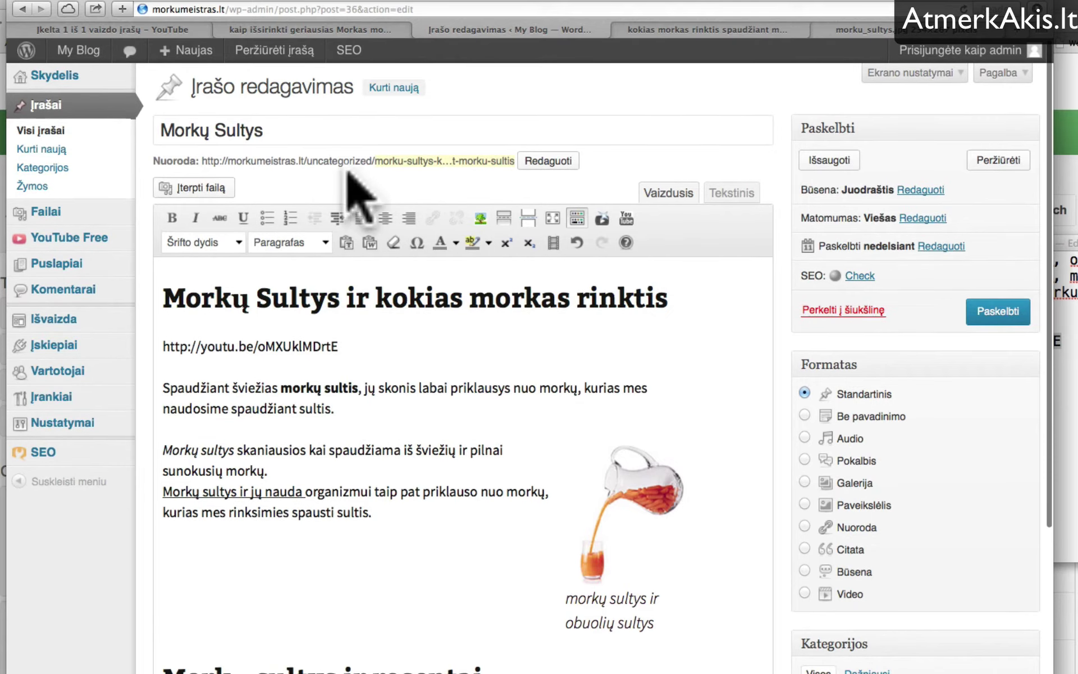
Create a new category named "morku-sultys" and assign the post to it instead of Uncategorized.
drag(308, 163, 363, 163)
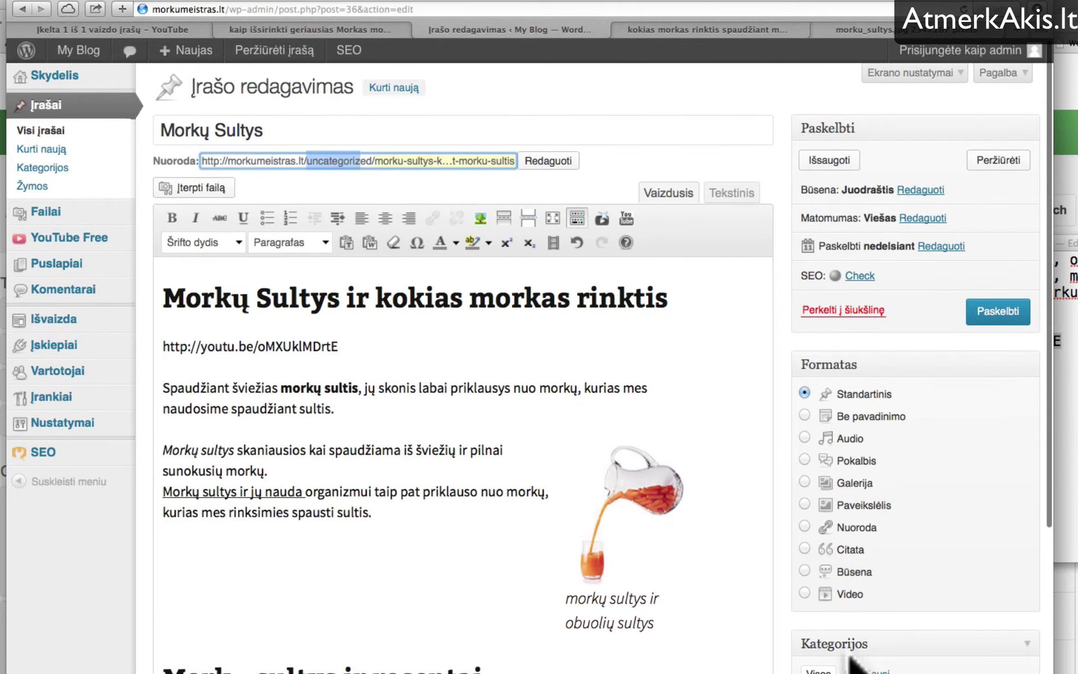
scroll(850, 658, down, 3)
scroll(792, 607, down, 2)
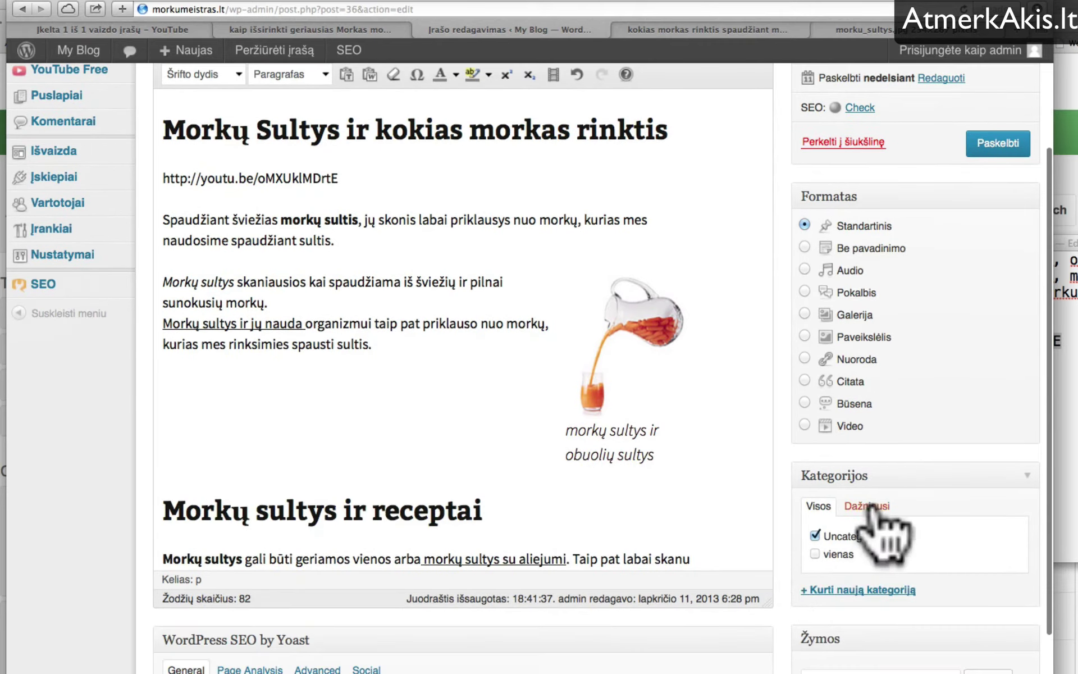
click(851, 591)
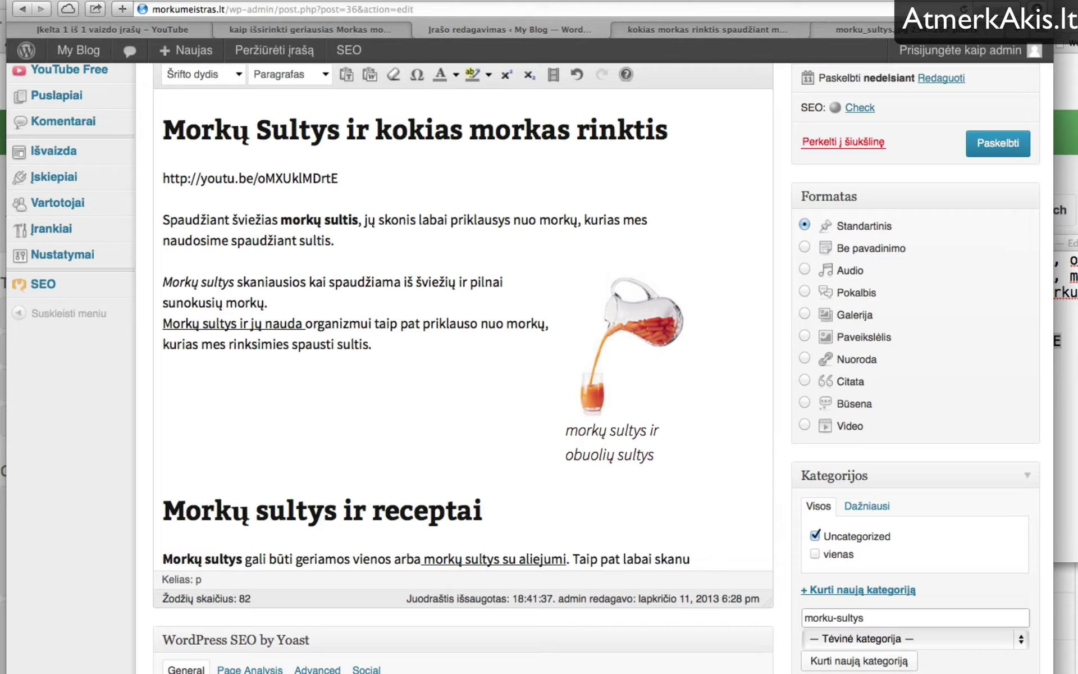
click(833, 663)
click(815, 555)
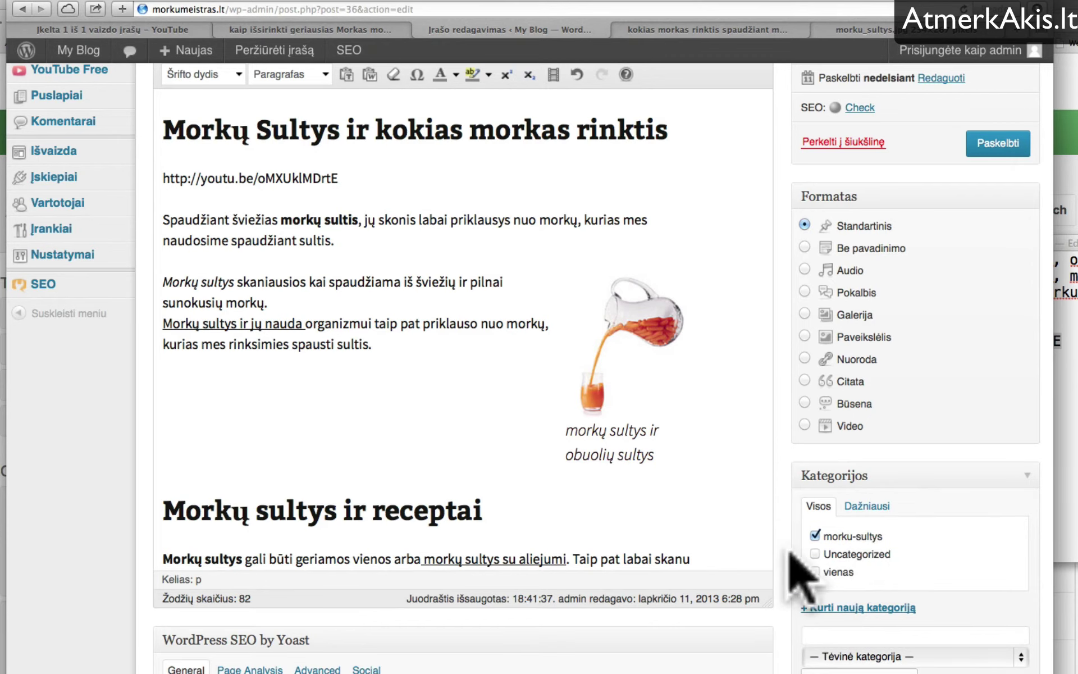
Publish the post and check the category part of its permalink.
scroll(781, 596, up, 5)
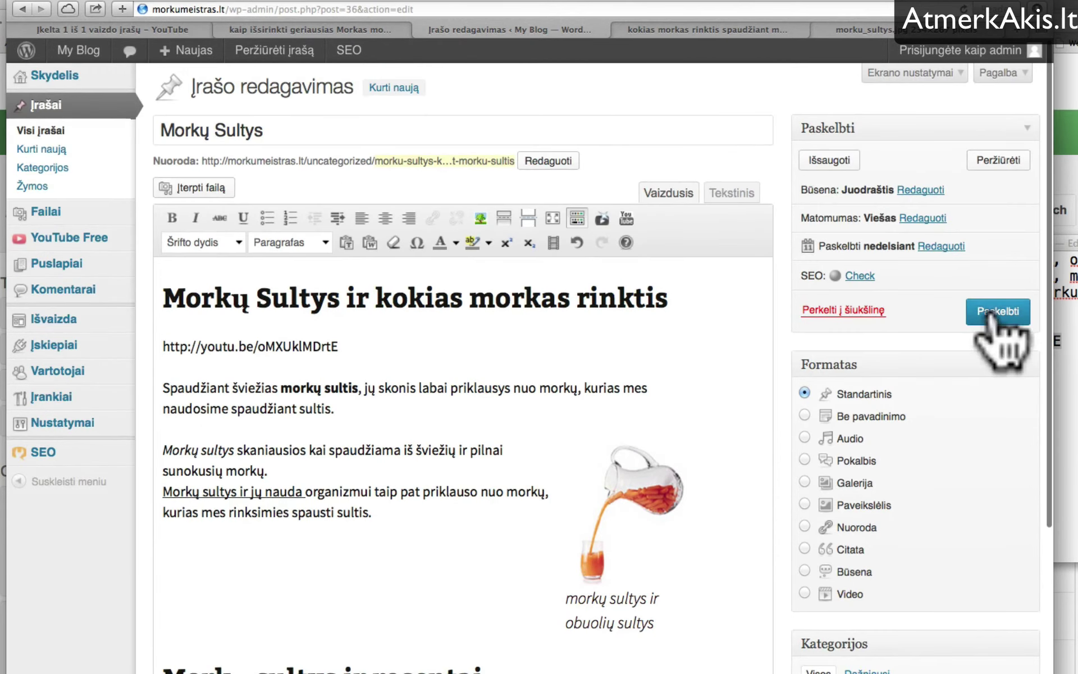
click(993, 314)
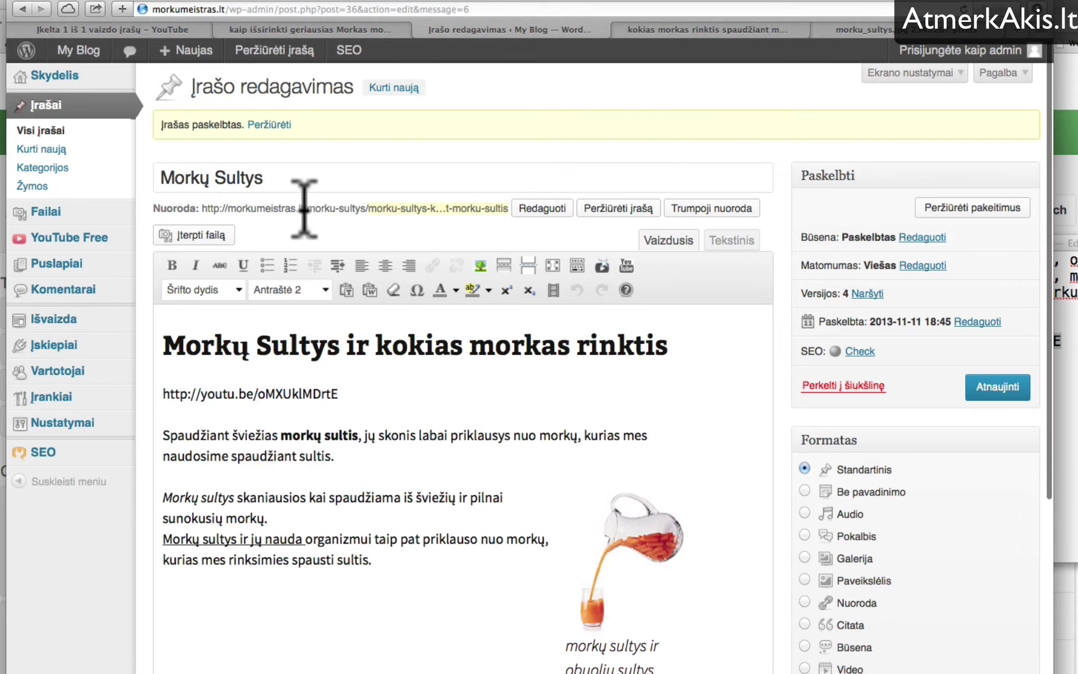
drag(225, 208, 367, 208)
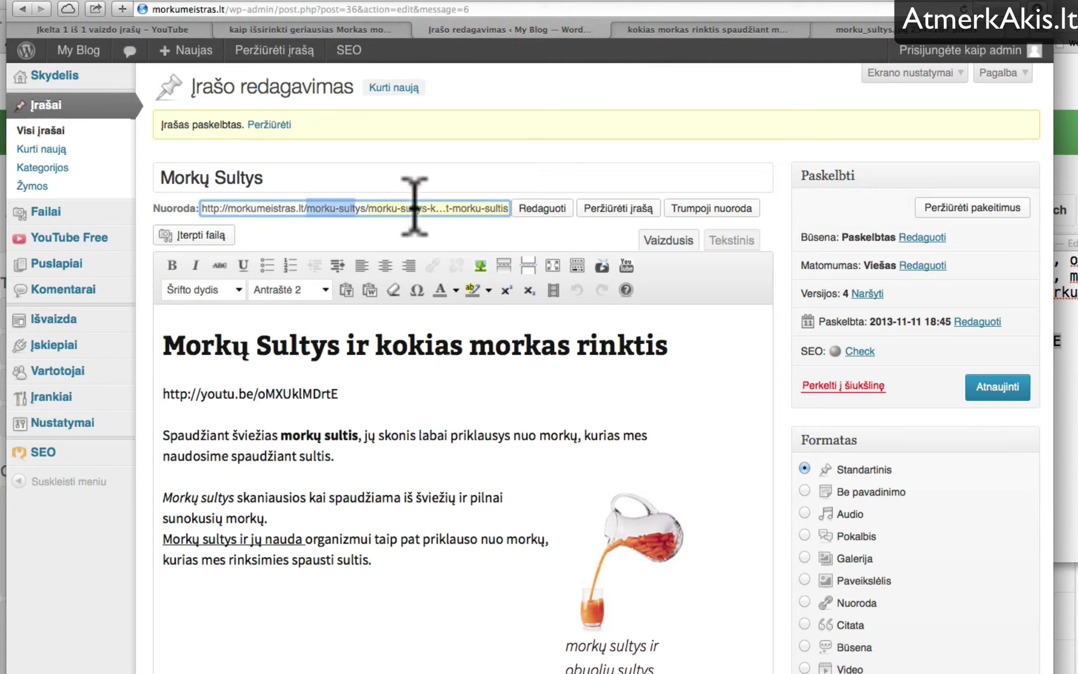
Open the permalink slug for editing and read it through to its end, comparing it with the post title.
click(460, 208)
click(472, 208)
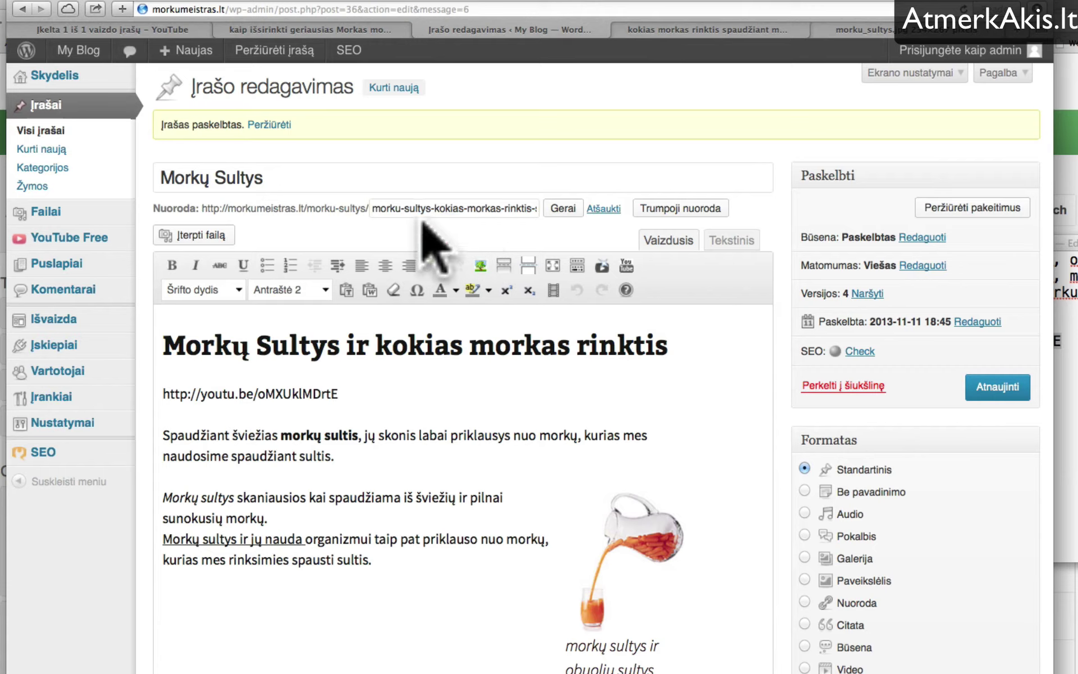
drag(376, 208, 351, 216)
triple_click(306, 180)
click(460, 226)
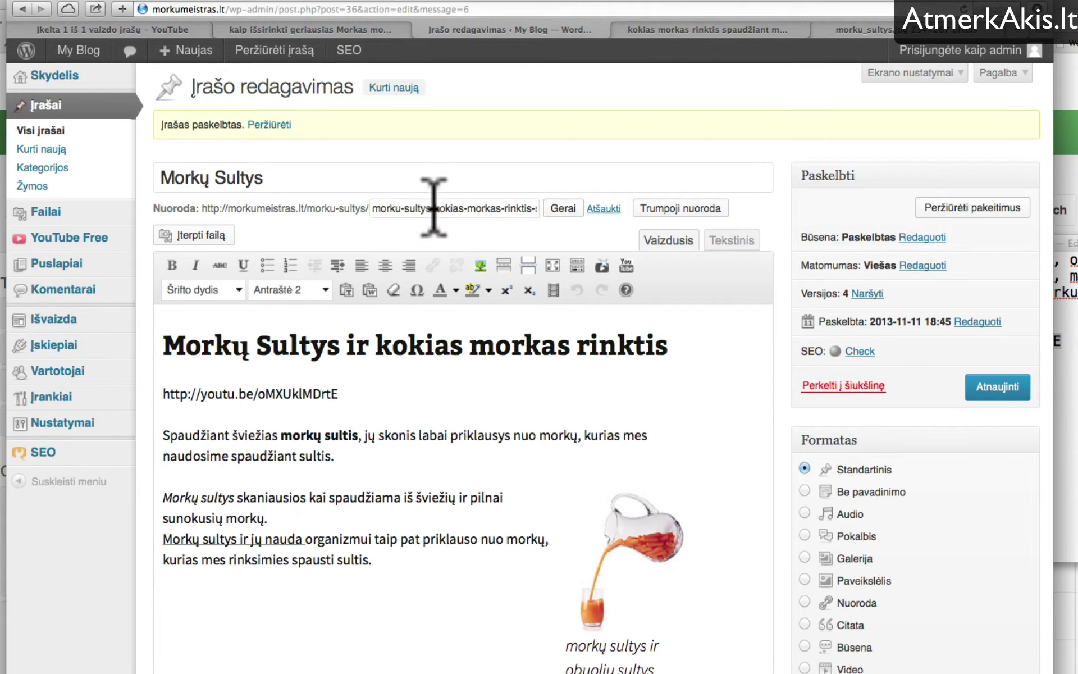
click(434, 208)
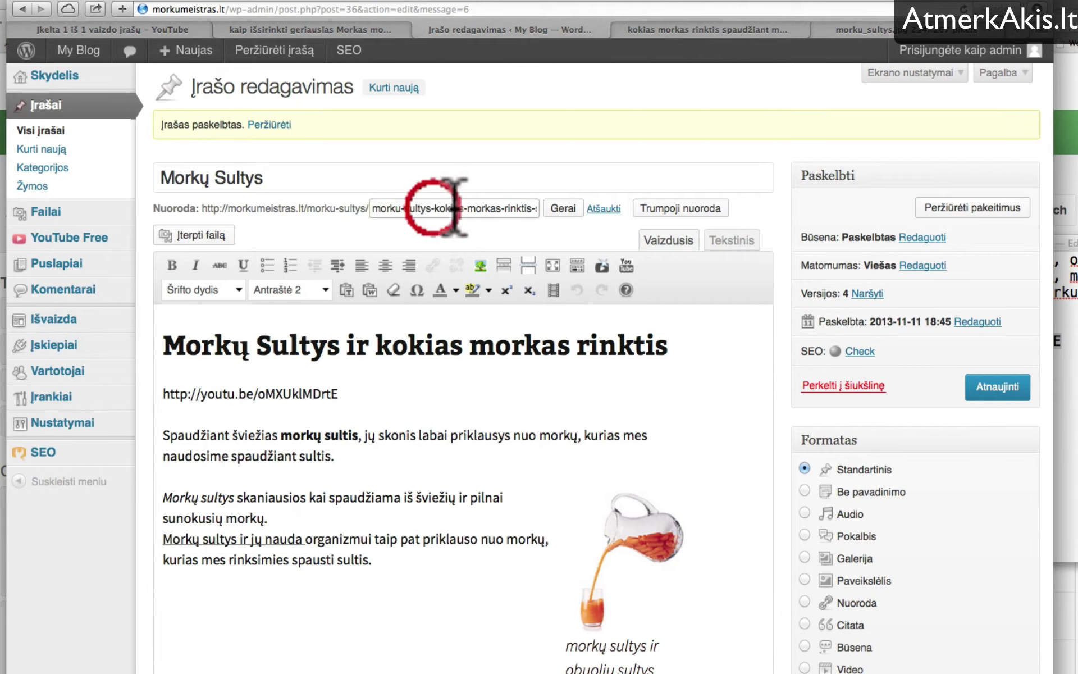
drag(498, 208, 550, 208)
click(481, 209)
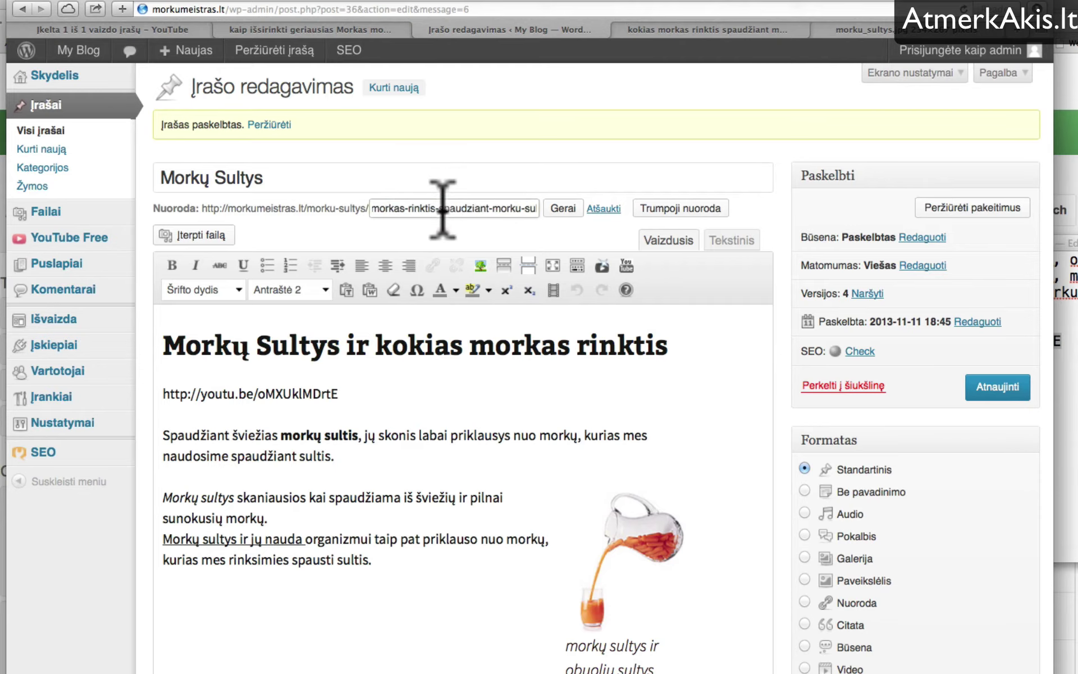
drag(461, 207, 576, 207)
click(457, 241)
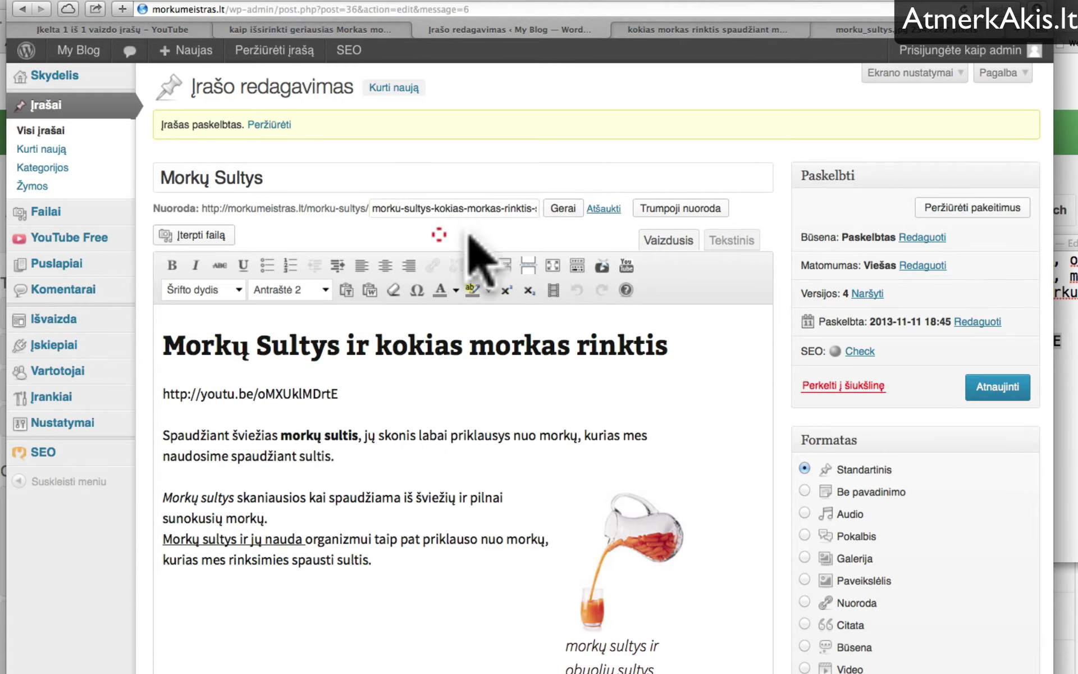
Accept the permalink slug as it stands and update the published post.
click(563, 209)
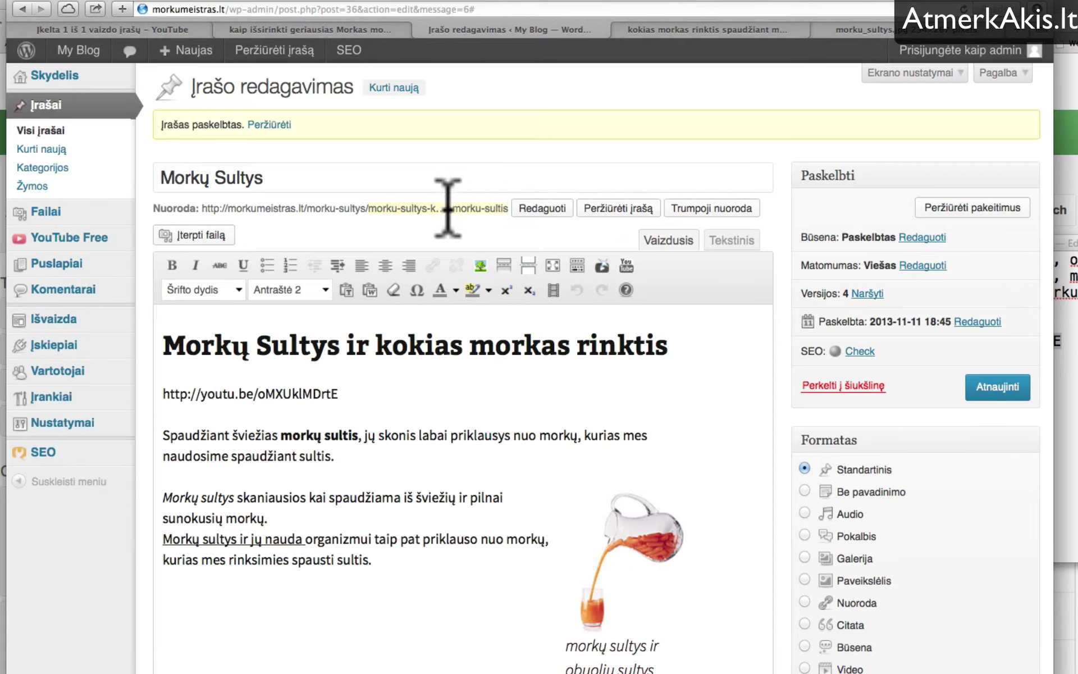
click(998, 388)
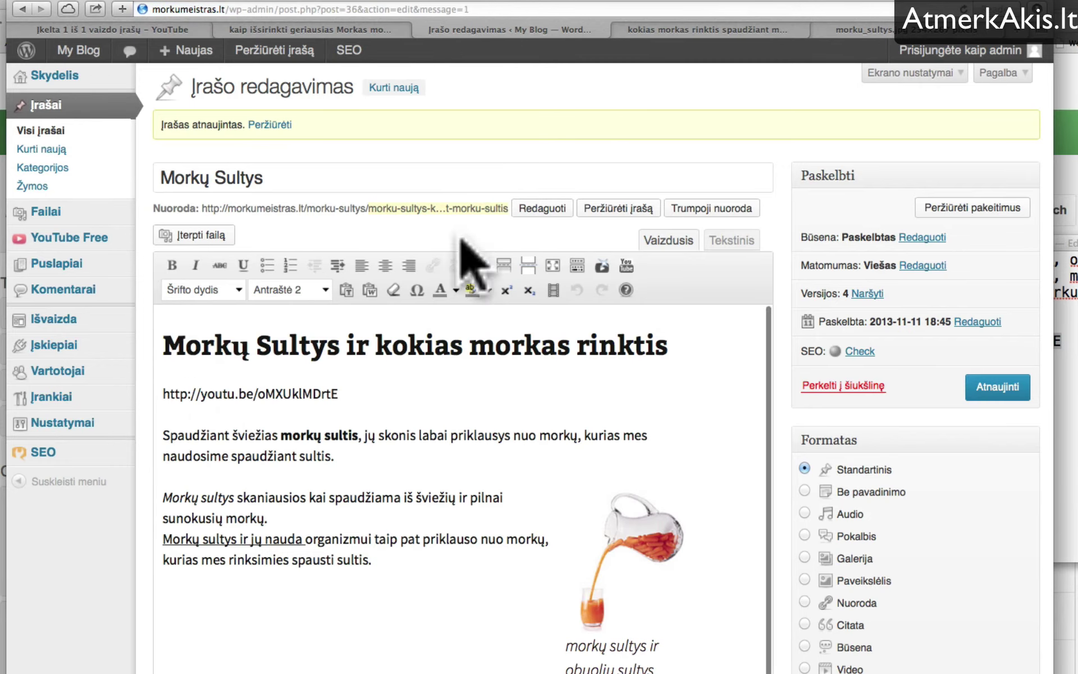
Set the post's focus keyword to "morkų sultys" in the WordPress SEO by Yoast settings.
scroll(160, 393, down, 3)
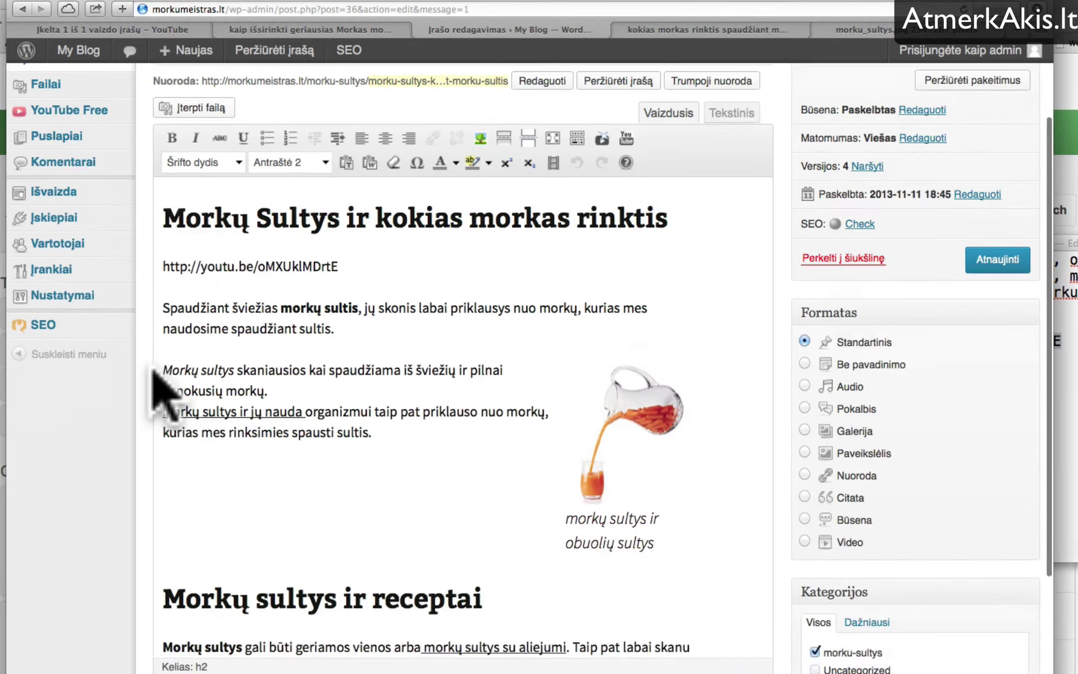
scroll(154, 375, down, 9)
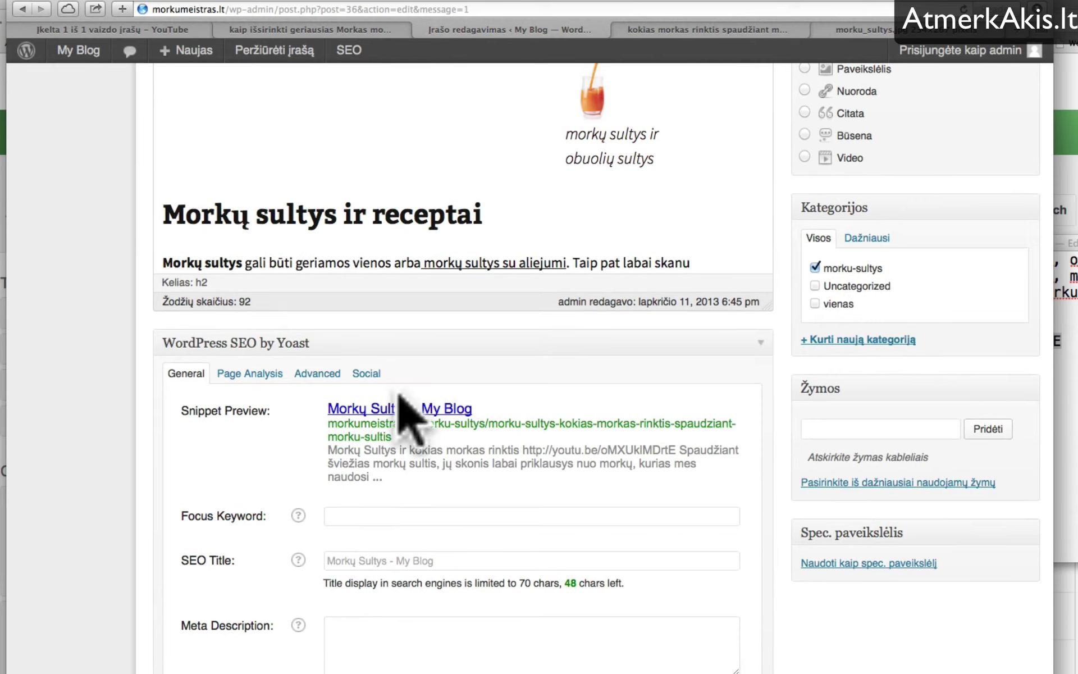
drag(426, 476, 349, 418)
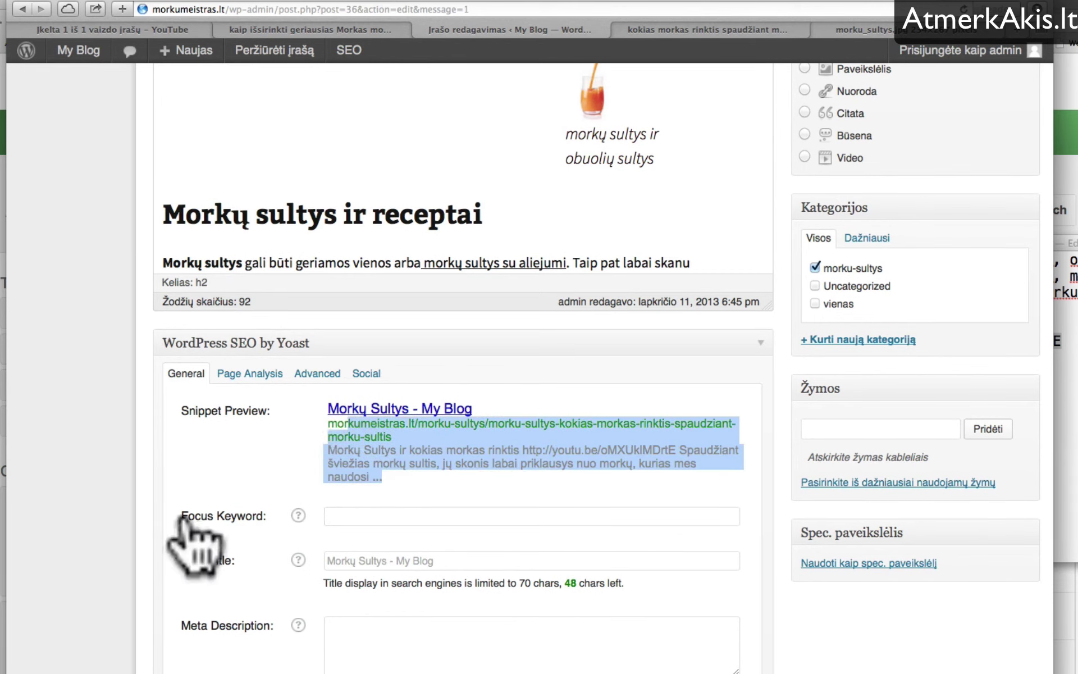
click(210, 515)
click(368, 512)
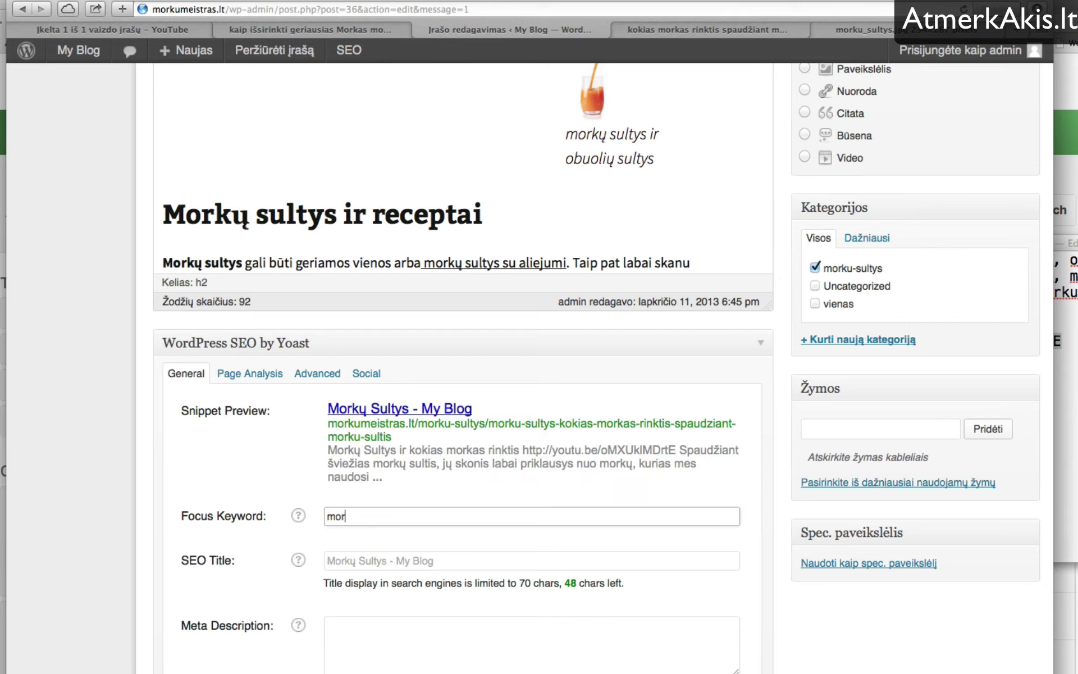
text(morkų)
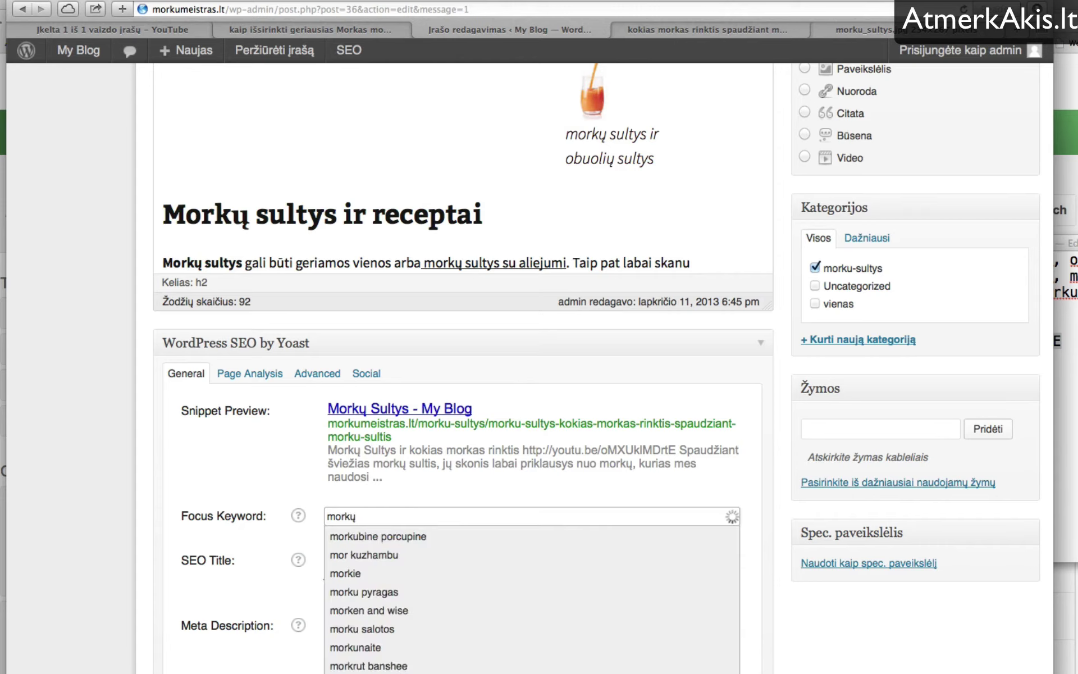
text( sultys)
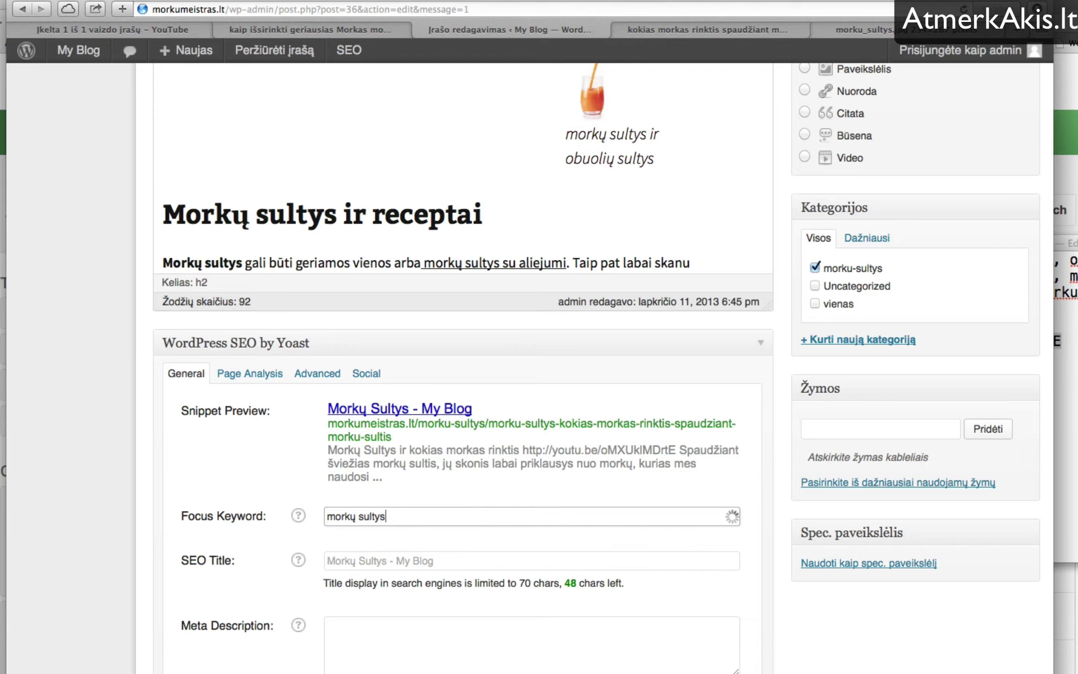
key(Return)
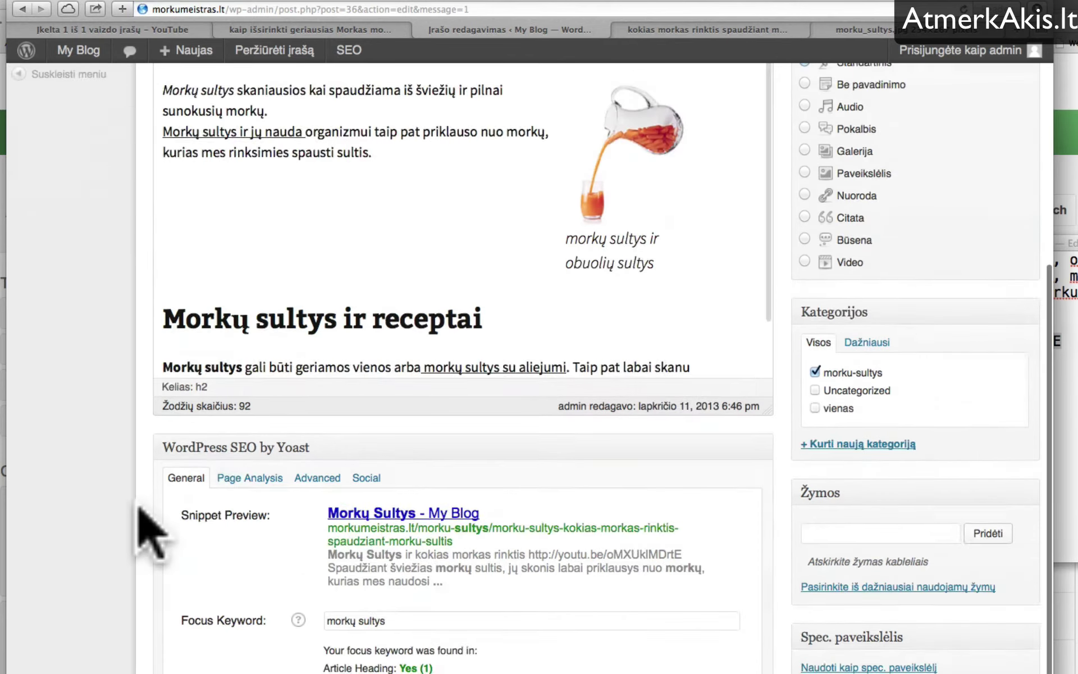
Check where the focus keyword was found: heading, page title, URL, content and meta description.
scroll(140, 507, down, 5)
click(404, 399)
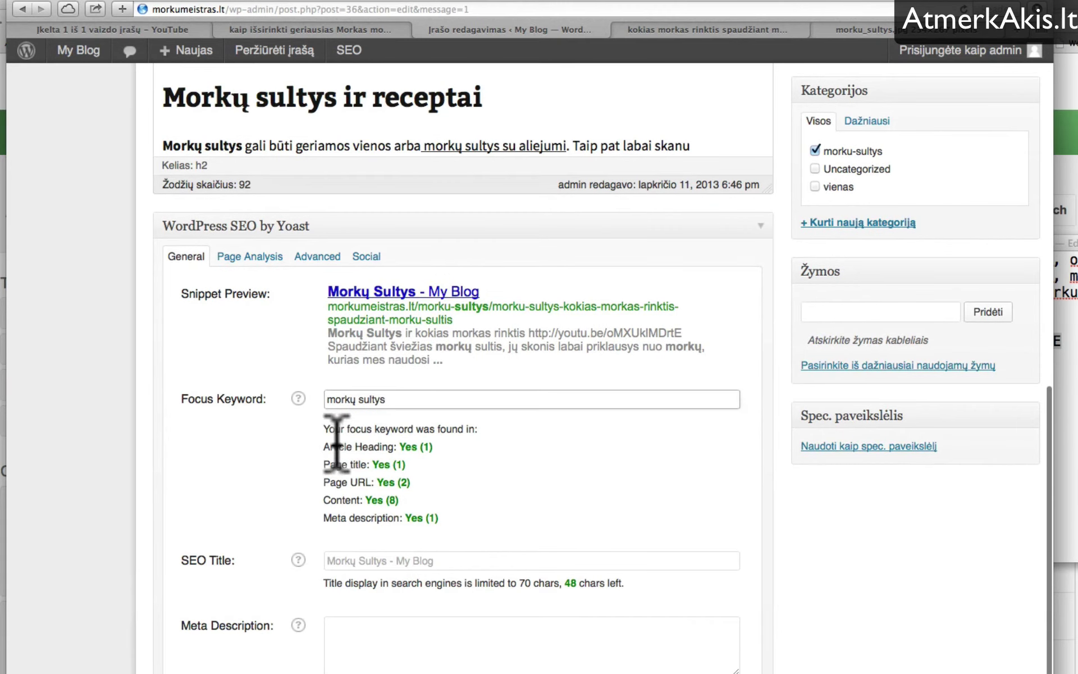
drag(328, 446, 464, 542)
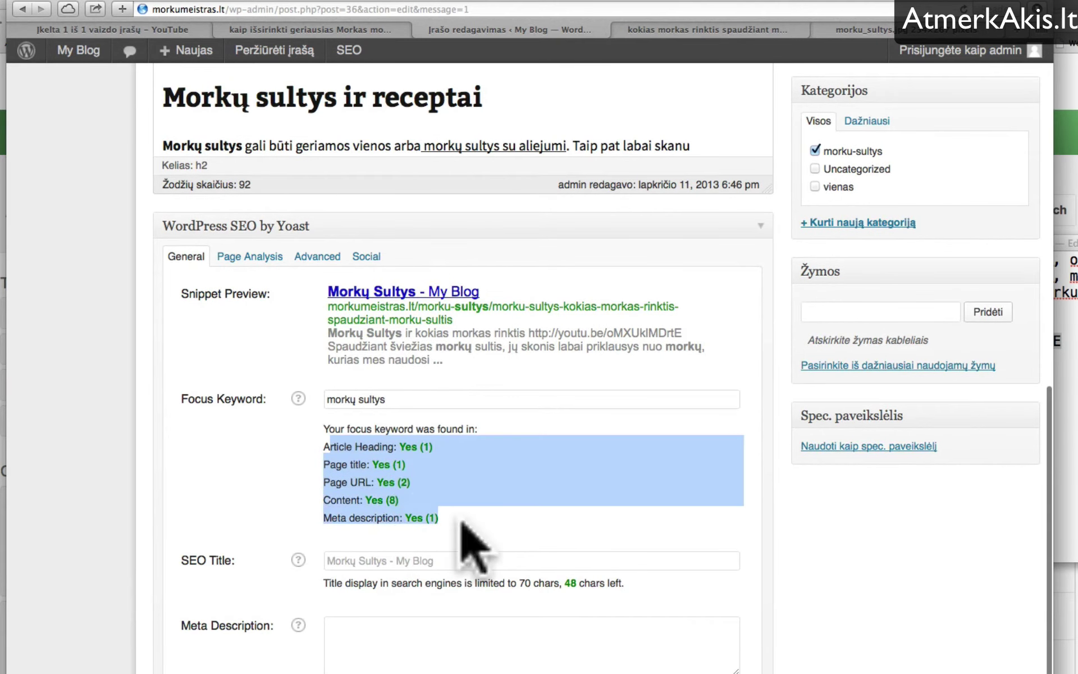
click(425, 526)
drag(376, 517, 412, 477)
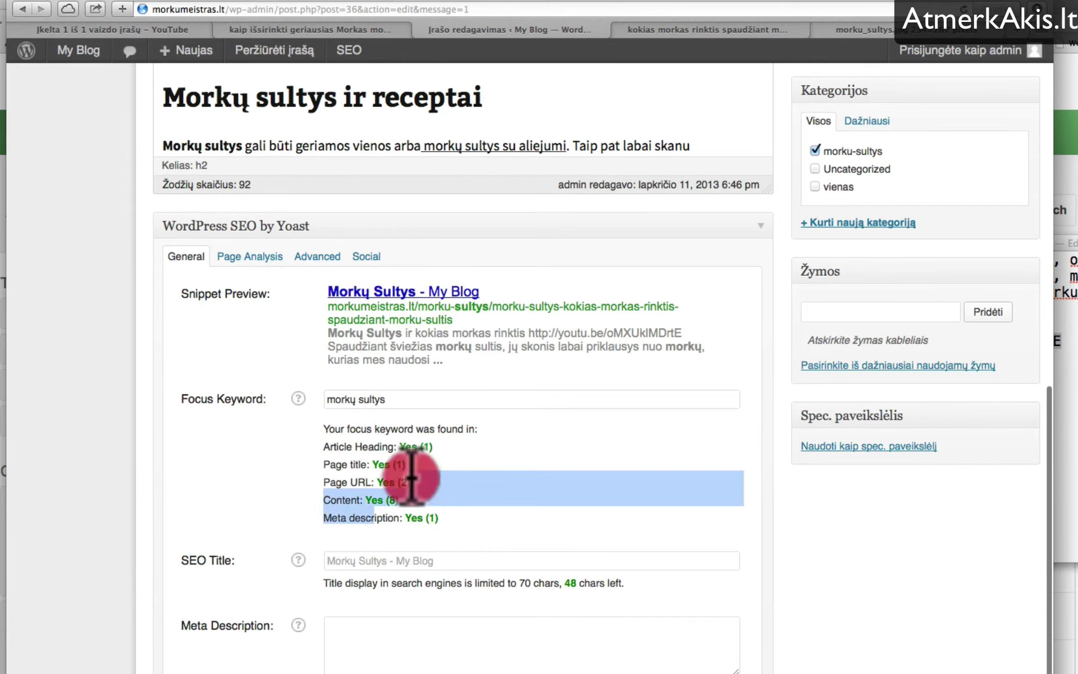
click(271, 541)
click(258, 561)
Examine the title, address and description text in the search snippet preview.
drag(465, 369, 308, 295)
click(139, 433)
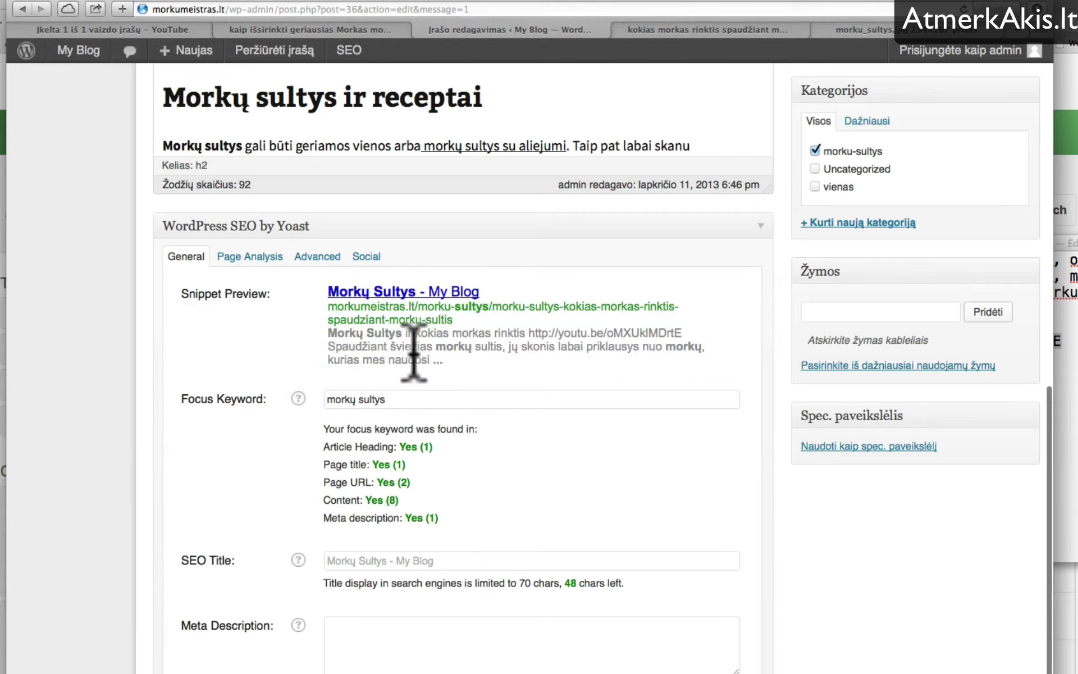
drag(459, 362, 689, 332)
click(375, 319)
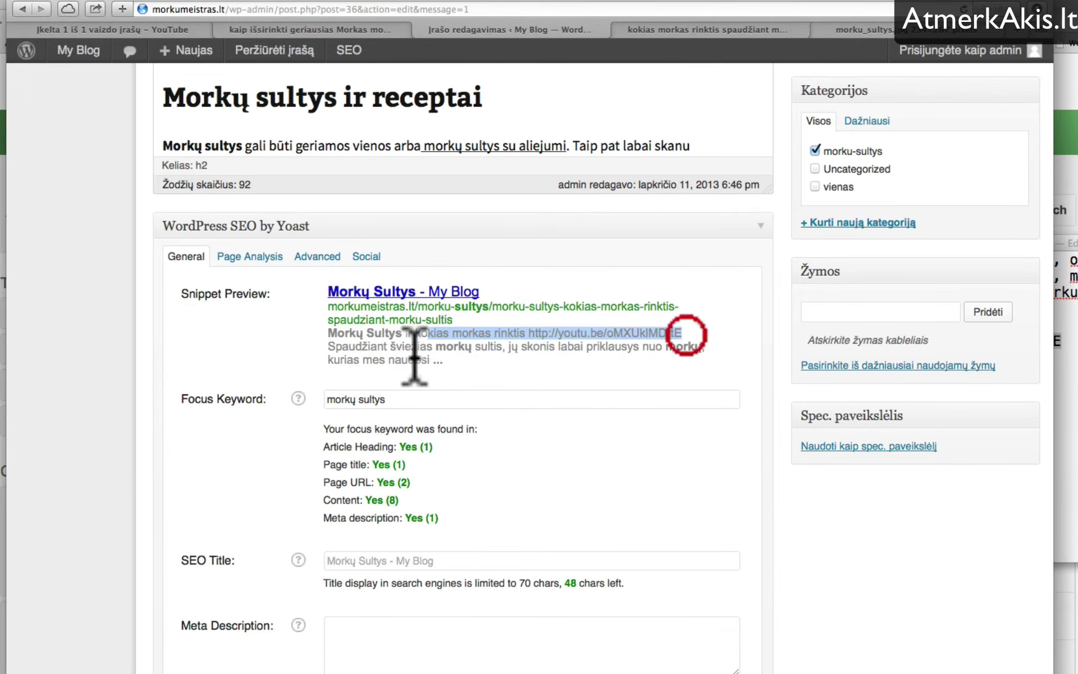
drag(328, 346, 619, 362)
click(280, 481)
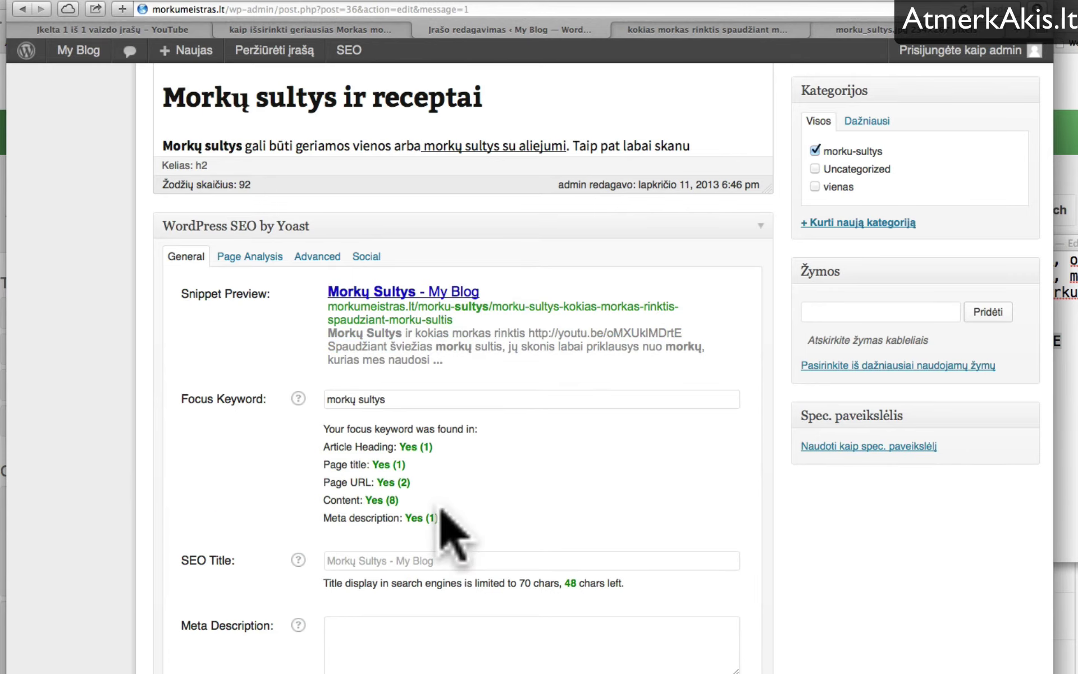
Compare the focus keyword results with the headings and text of the article.
scroll(512, 529, up, 1)
scroll(519, 562, up, 1)
drag(438, 544, 320, 475)
scroll(320, 474, down, 1)
drag(438, 541, 337, 466)
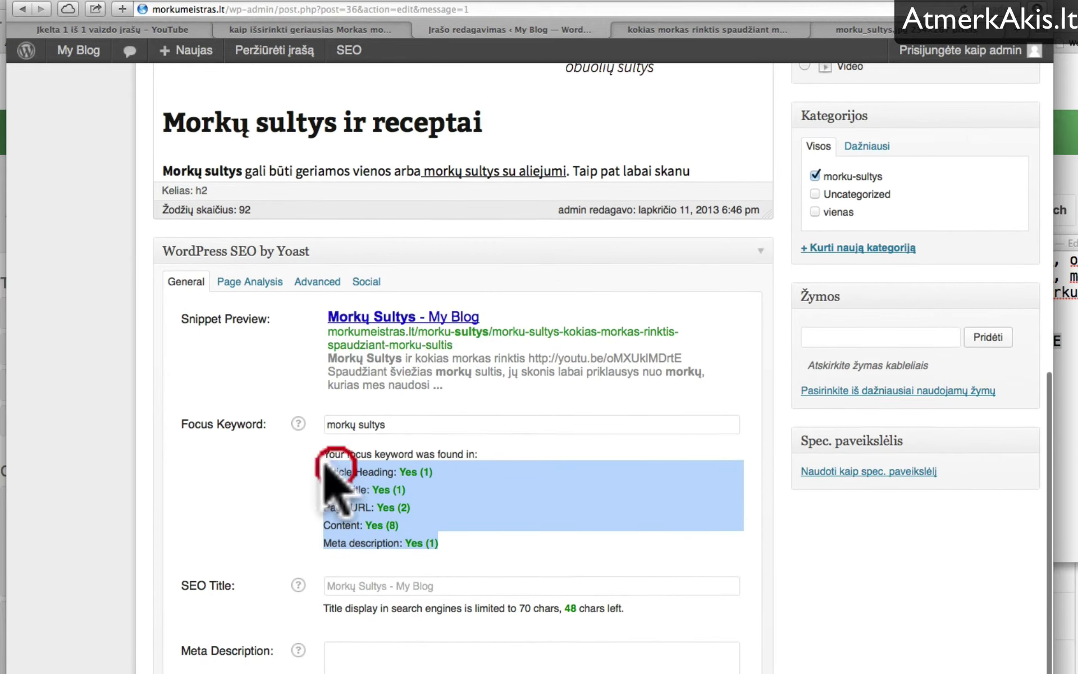
scroll(329, 464, up, 1)
scroll(270, 260, up, 10)
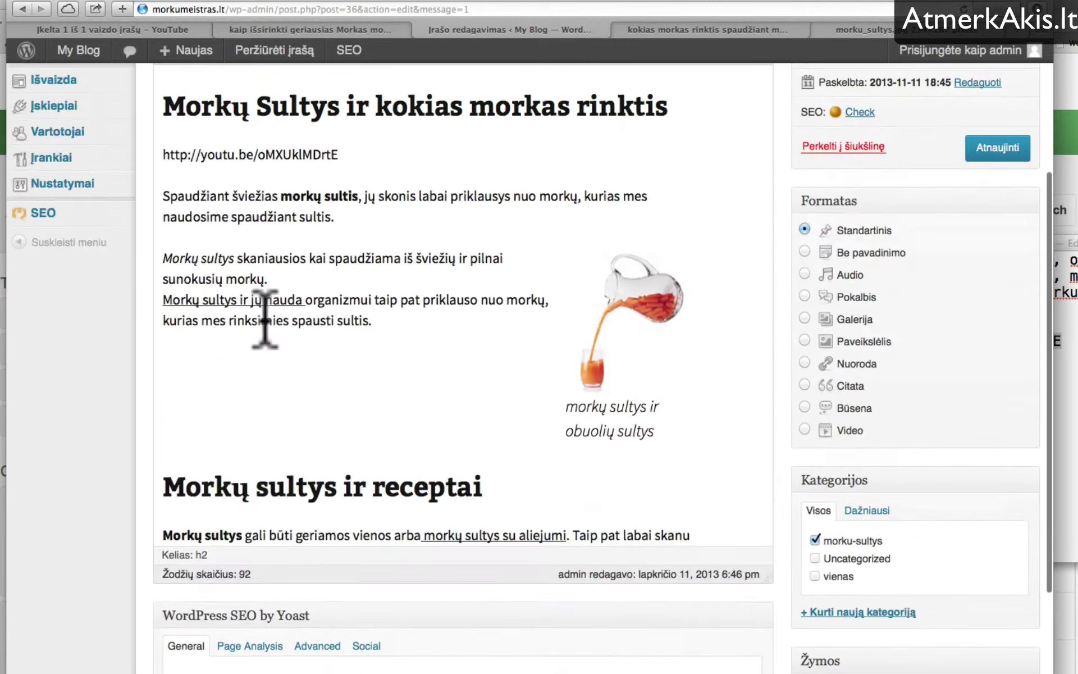
scroll(278, 502, down, 10)
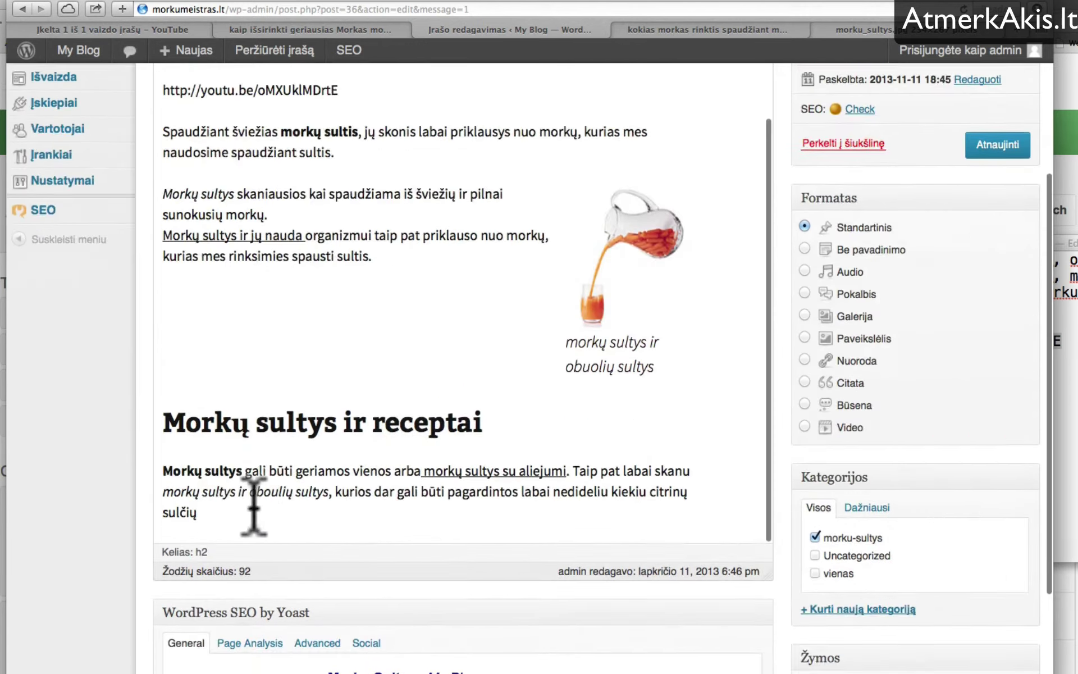
scroll(192, 544, down, 2)
click(366, 503)
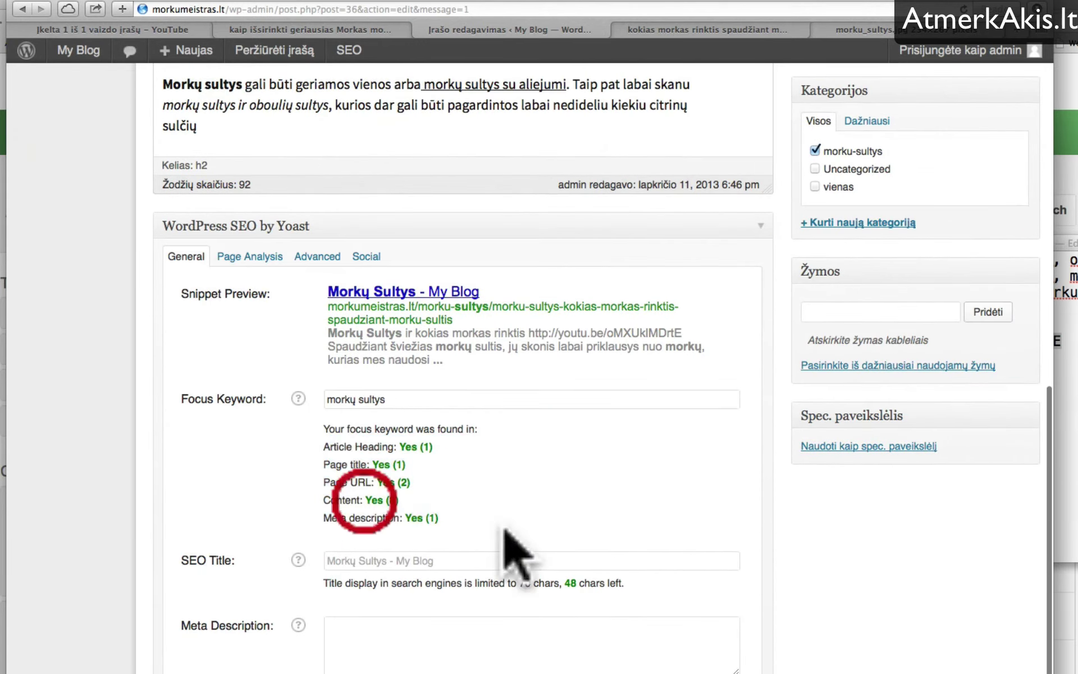
drag(503, 524, 326, 438)
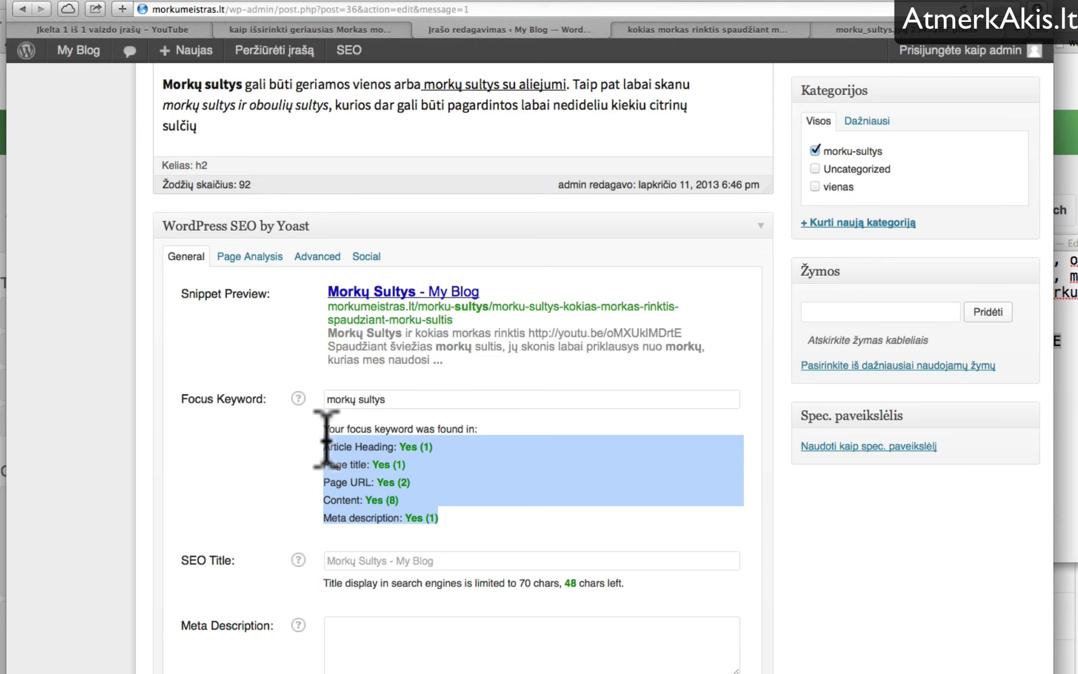
Fill the meta description with random filler text and check it in the snippet preview.
click(385, 635)
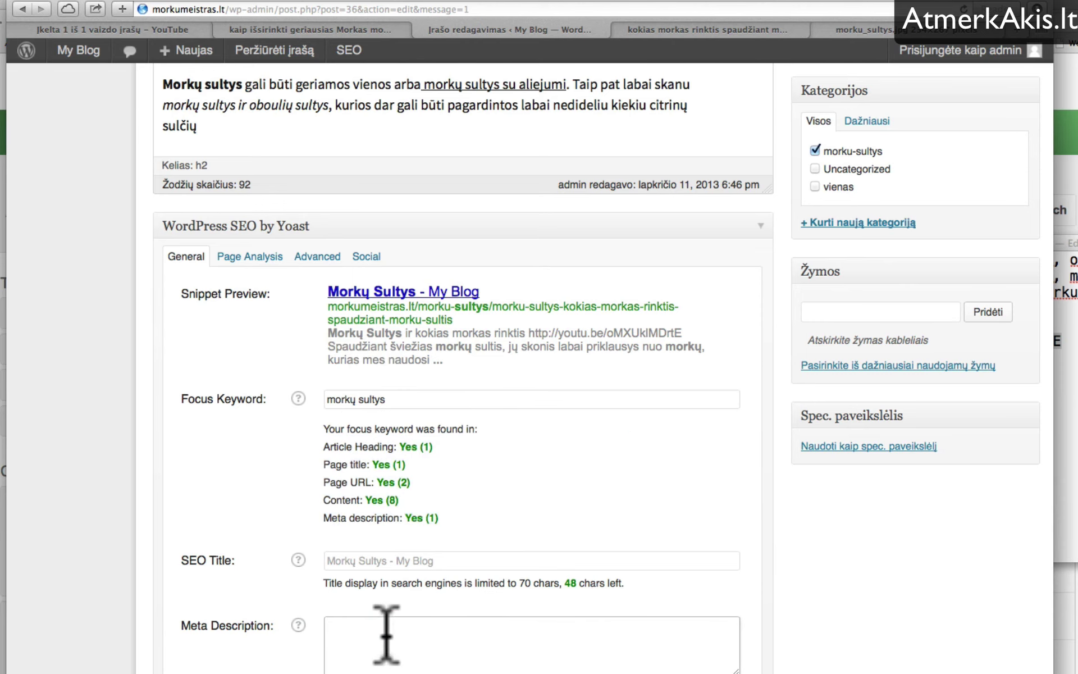
text(asdfasdfasdfasdfasdfsafda)
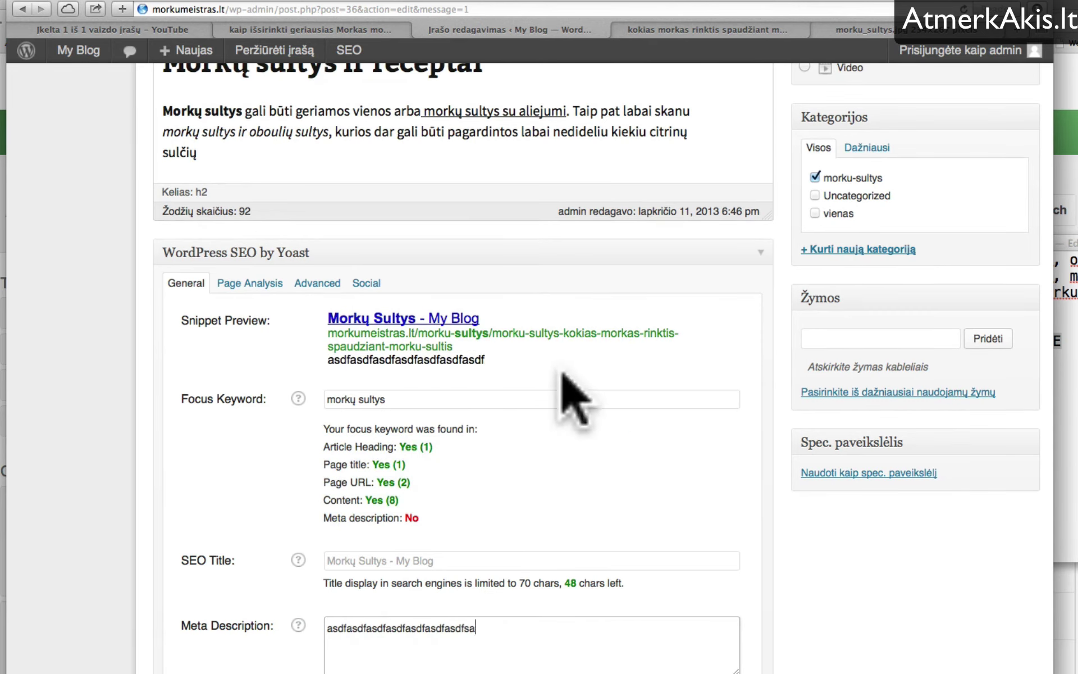
click(346, 359)
drag(331, 356, 541, 359)
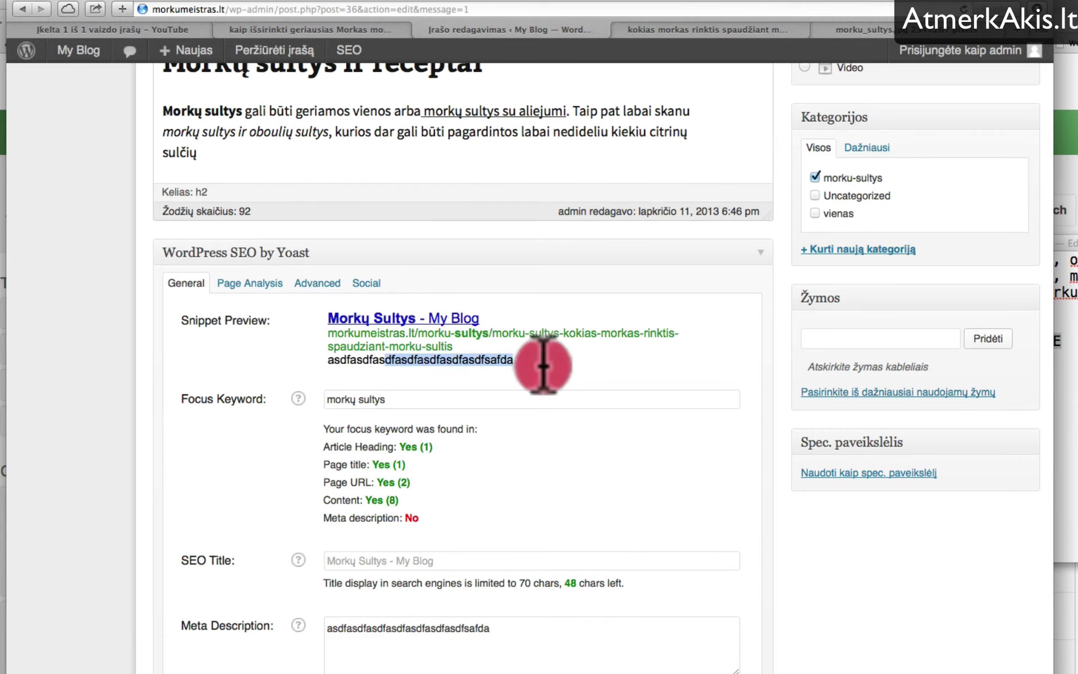
Remove the filler text from the meta description so the snippet falls back to the article's text.
double_click(422, 632)
key(BackSpace)
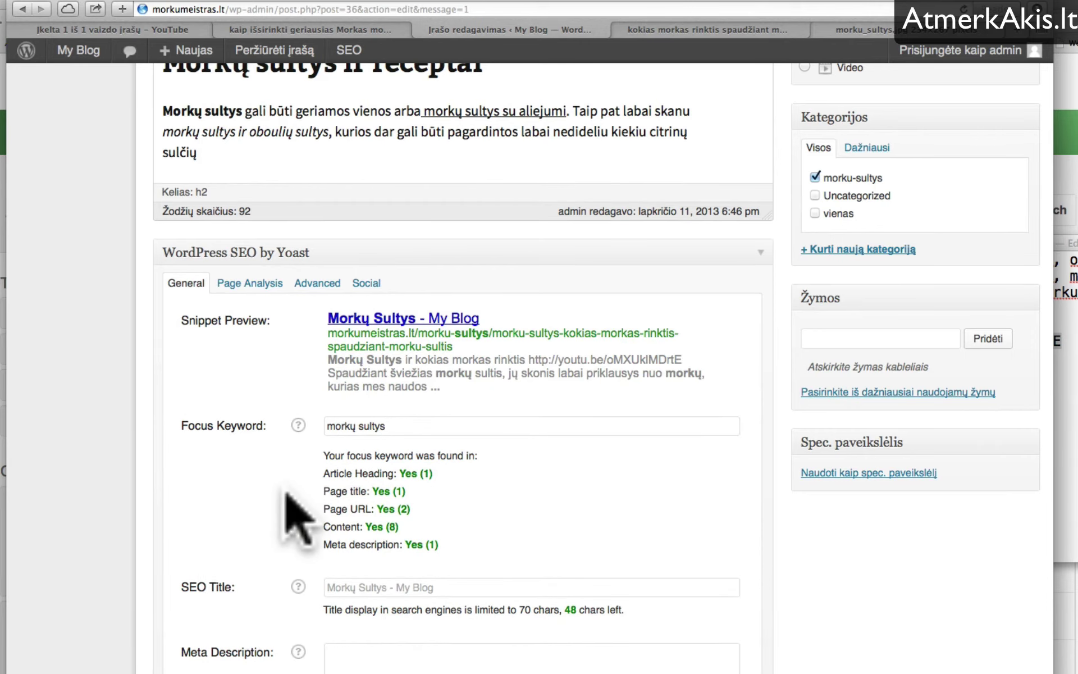
scroll(285, 493, up, 1)
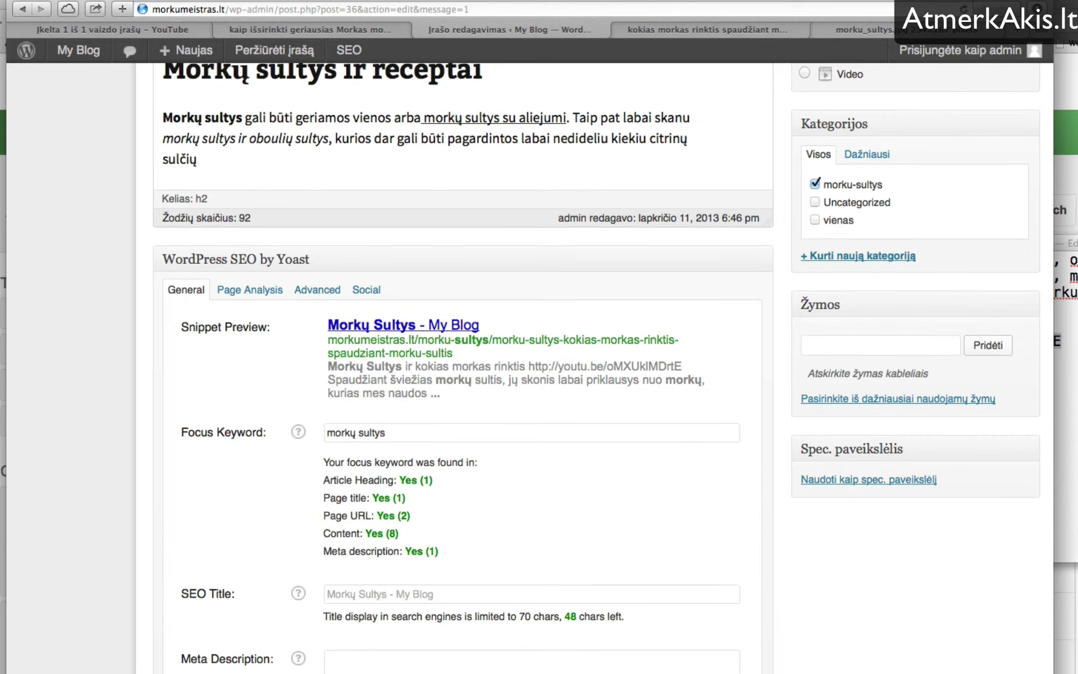
Add the tags morku sultys, morku sultys nauda, morku sultys kcal, morku sultys kilokalorijos, morku sultys kudikiams and morku sultys receptai to the post.
drag(1076, 243, 1077, 262)
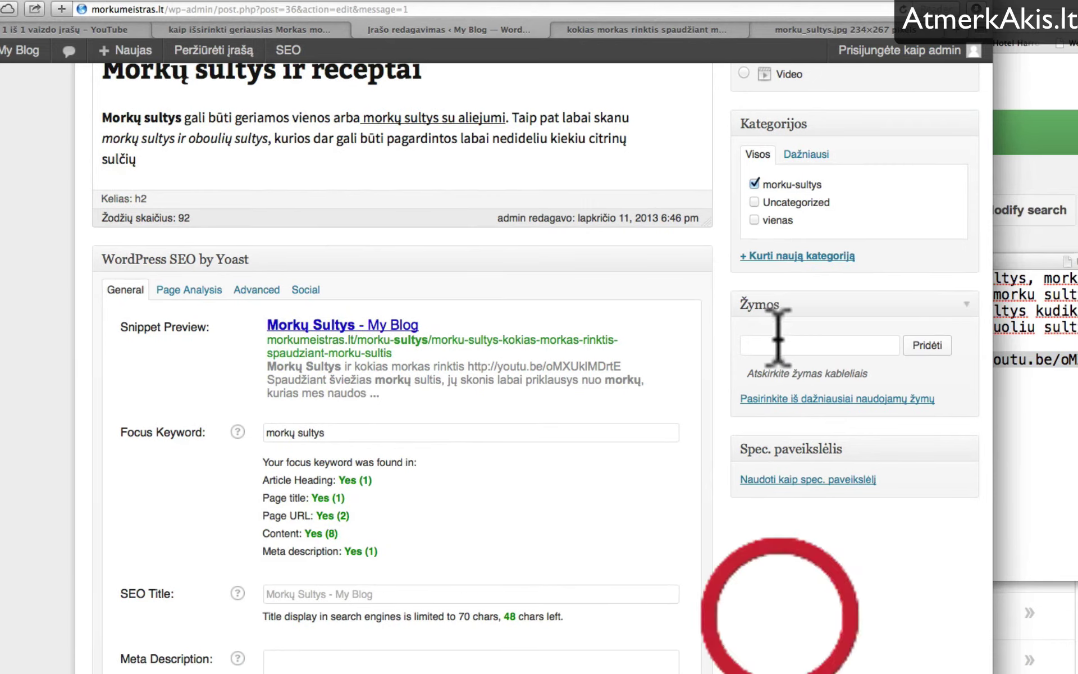
click(841, 346)
scroll(778, 505, up, 5)
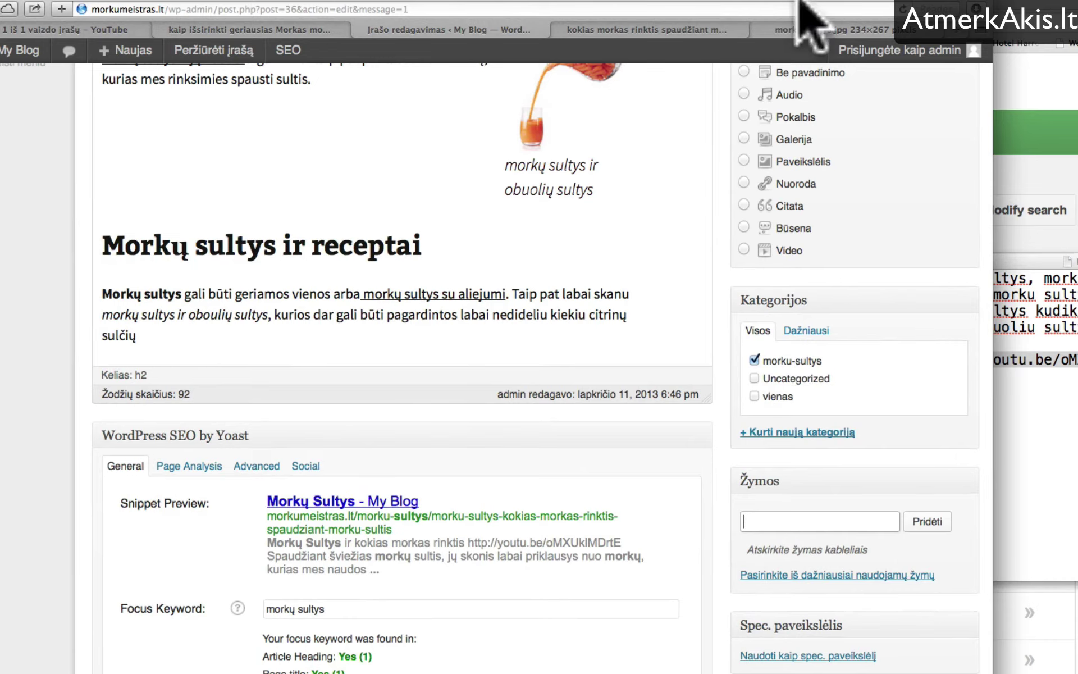
drag(754, 18, 681, 14)
text(mo)
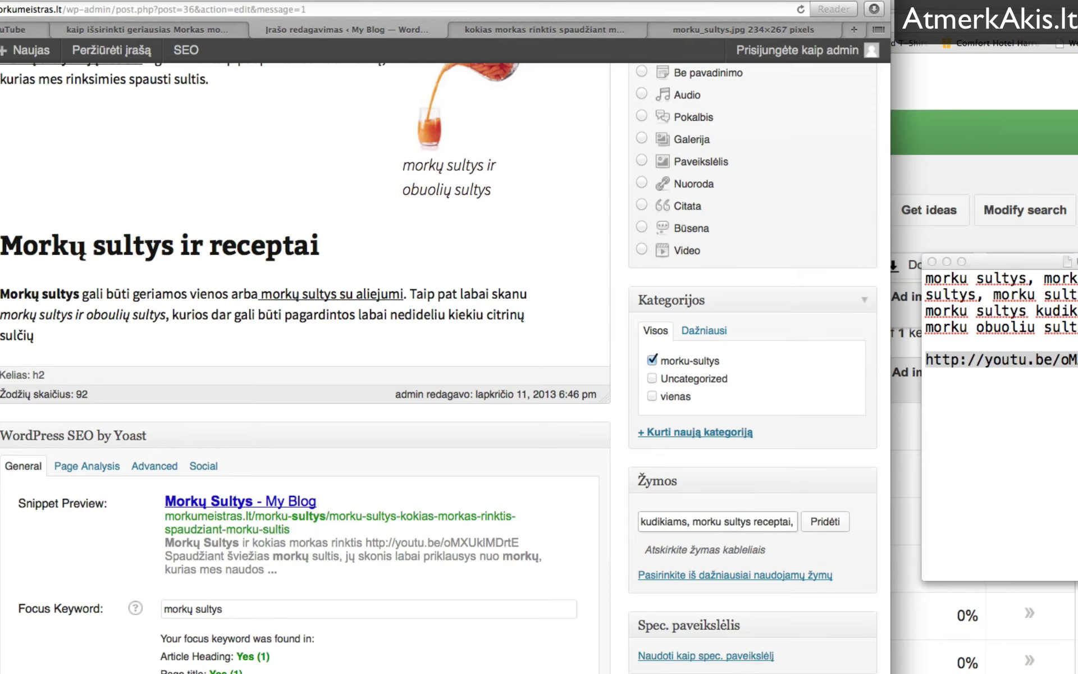
click(824, 522)
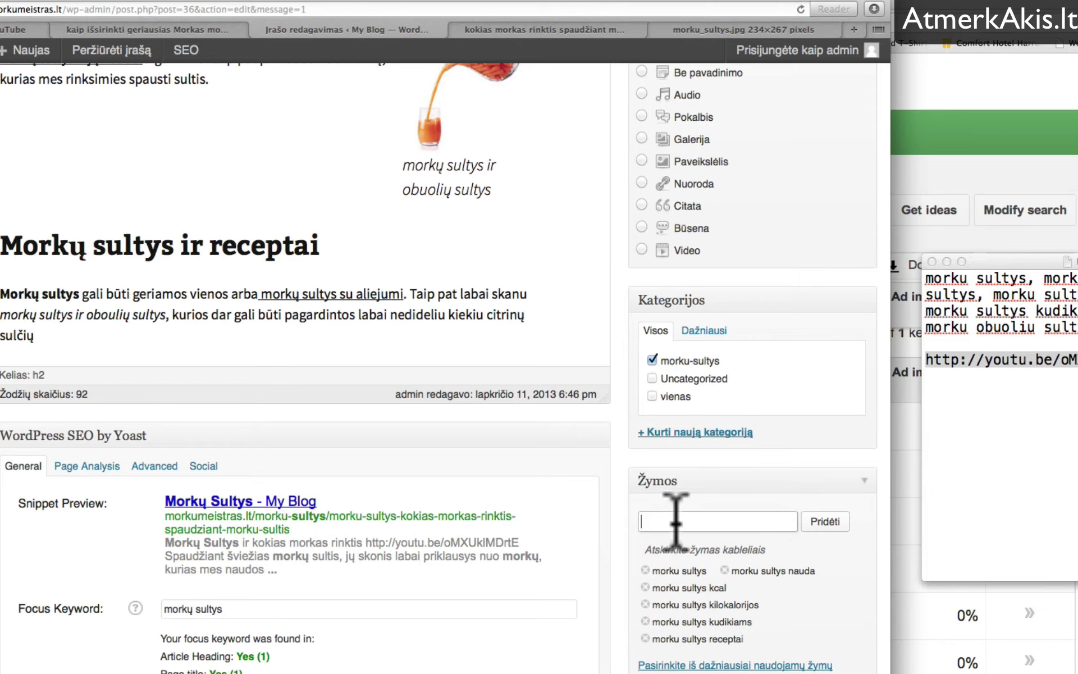
Review the keyword list in the notes and look over the article, its tags and the SEO results.
click(1012, 400)
drag(1077, 327, 926, 276)
click(622, 553)
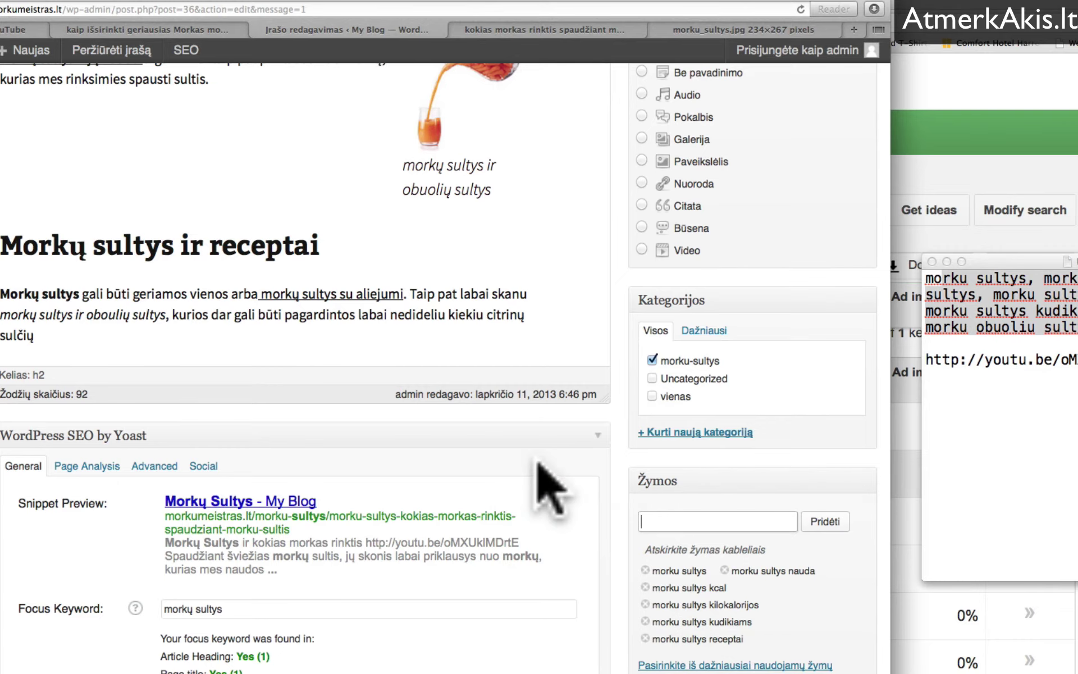
scroll(544, 472, up, 10)
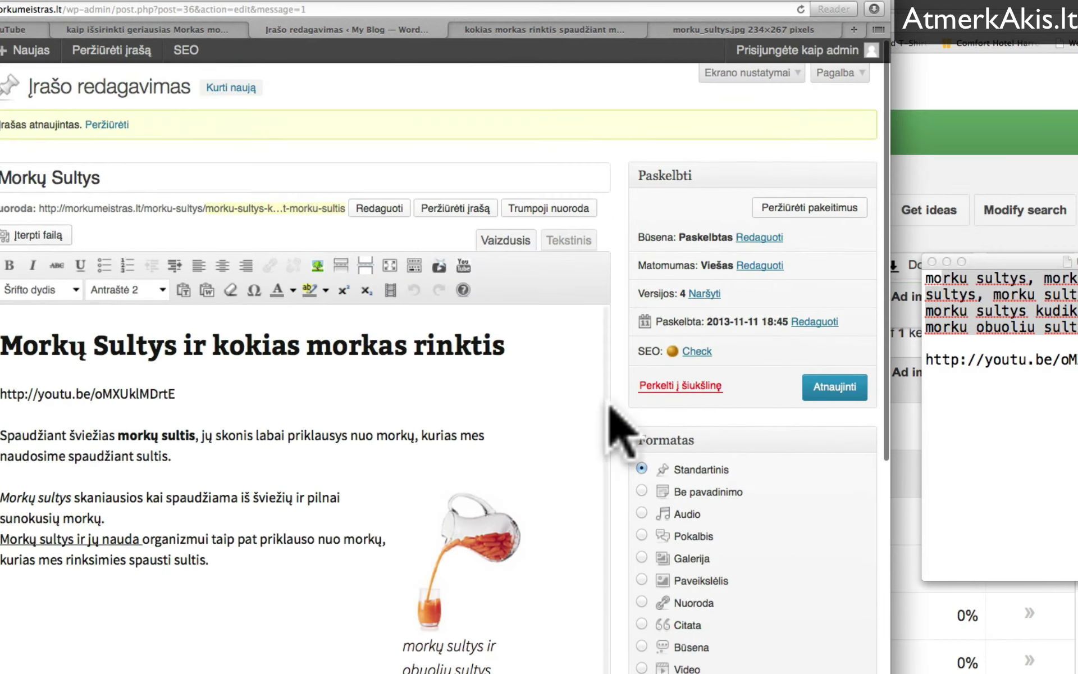
drag(494, 2, 511, 3)
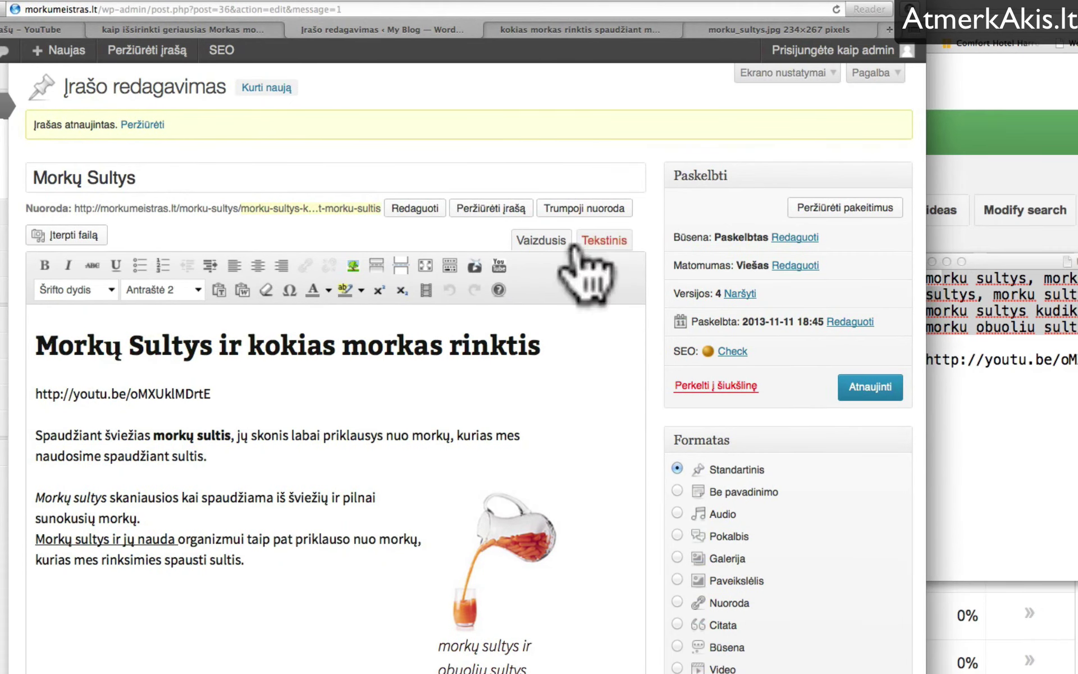
scroll(669, 337, down, 8)
scroll(630, 475, down, 3)
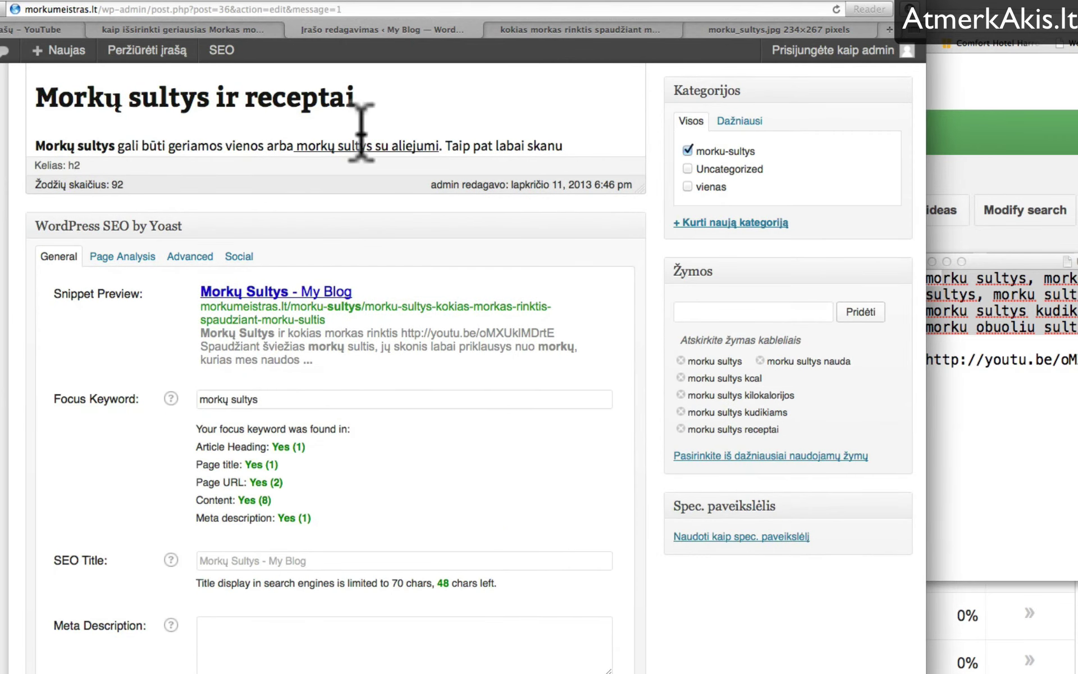
Switch to the post preview and move the embedded video to the close-up of the carrots at 0:45.
click(508, 29)
scroll(95, 460, down, 5)
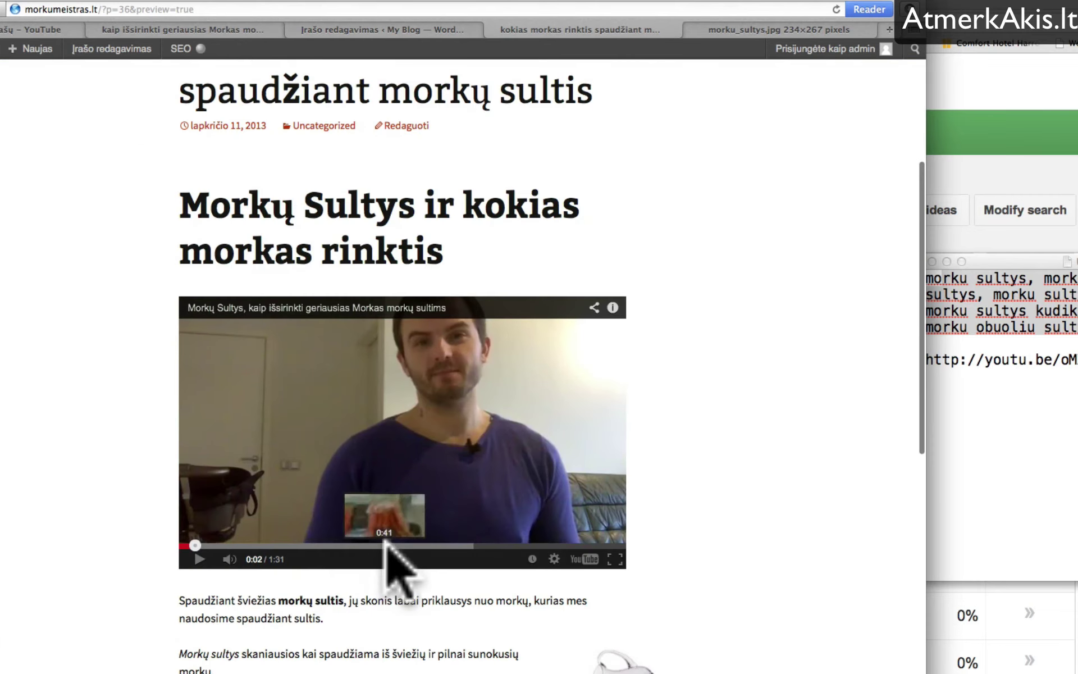
click(398, 546)
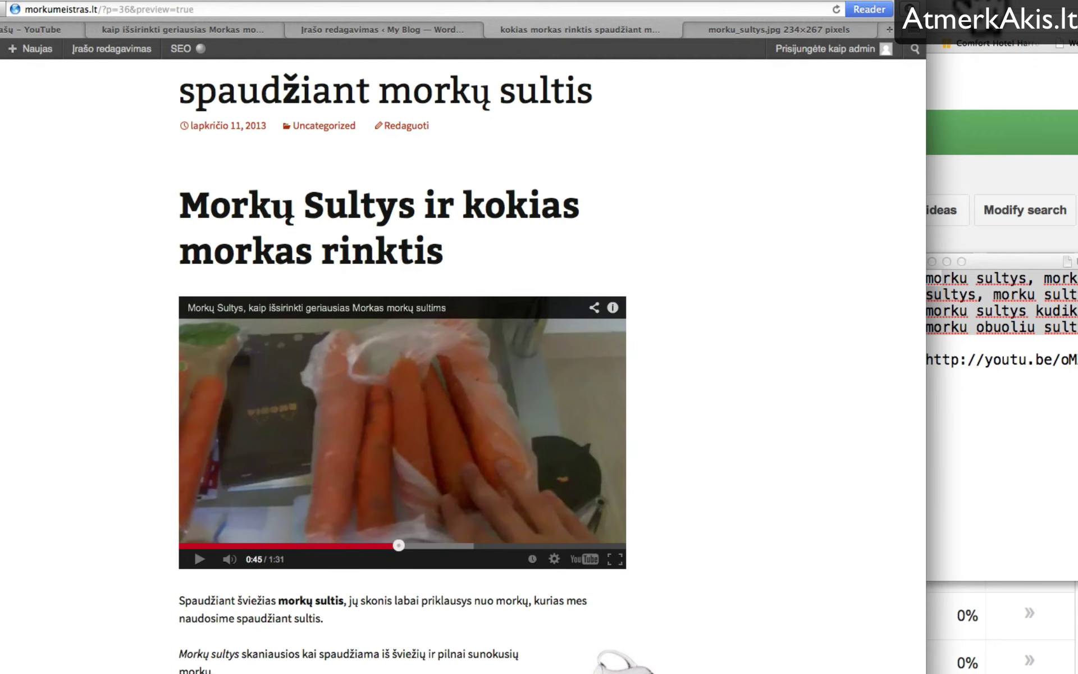
Capture the carrots in the video frame as a 324 x 257 image with Jing.
click(978, 5)
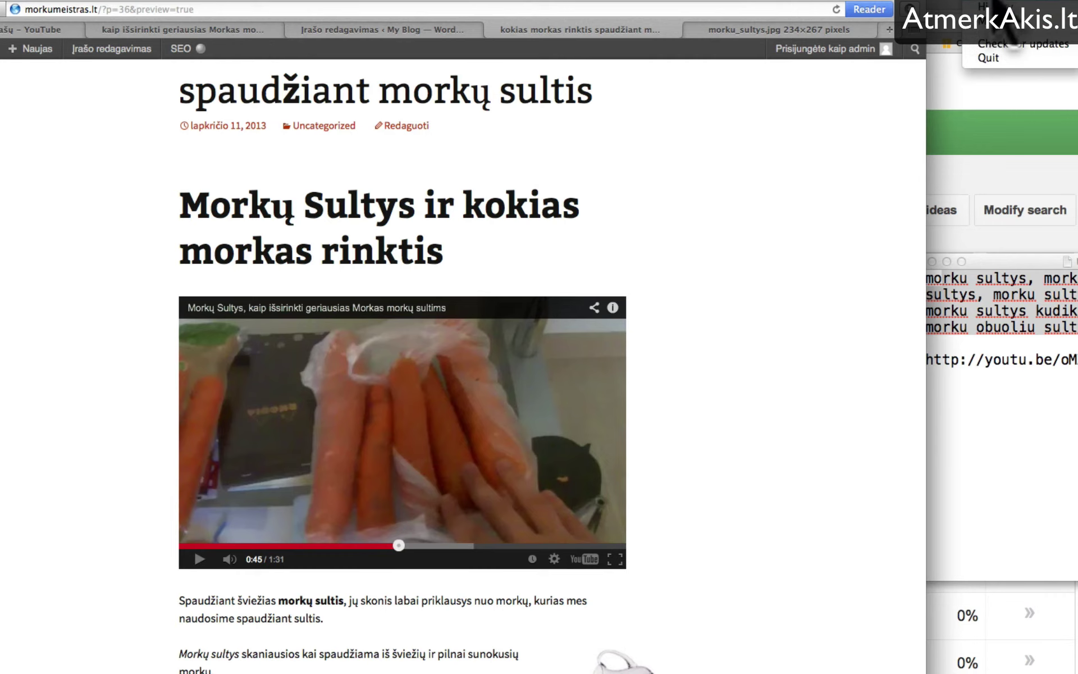
click(994, 7)
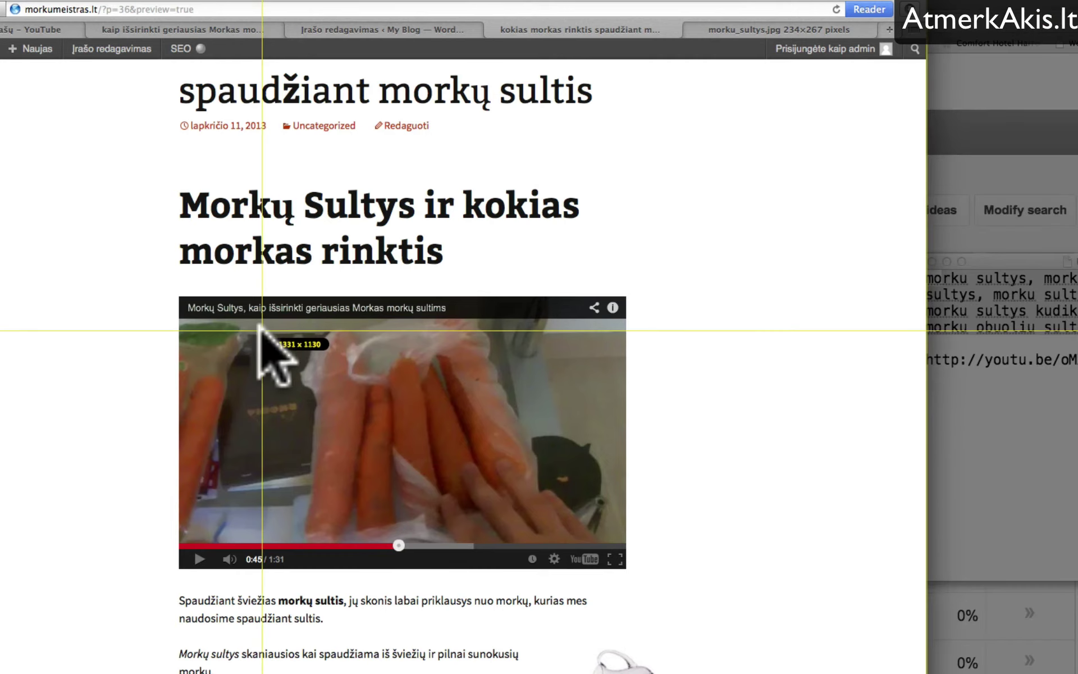
drag(300, 335, 541, 527)
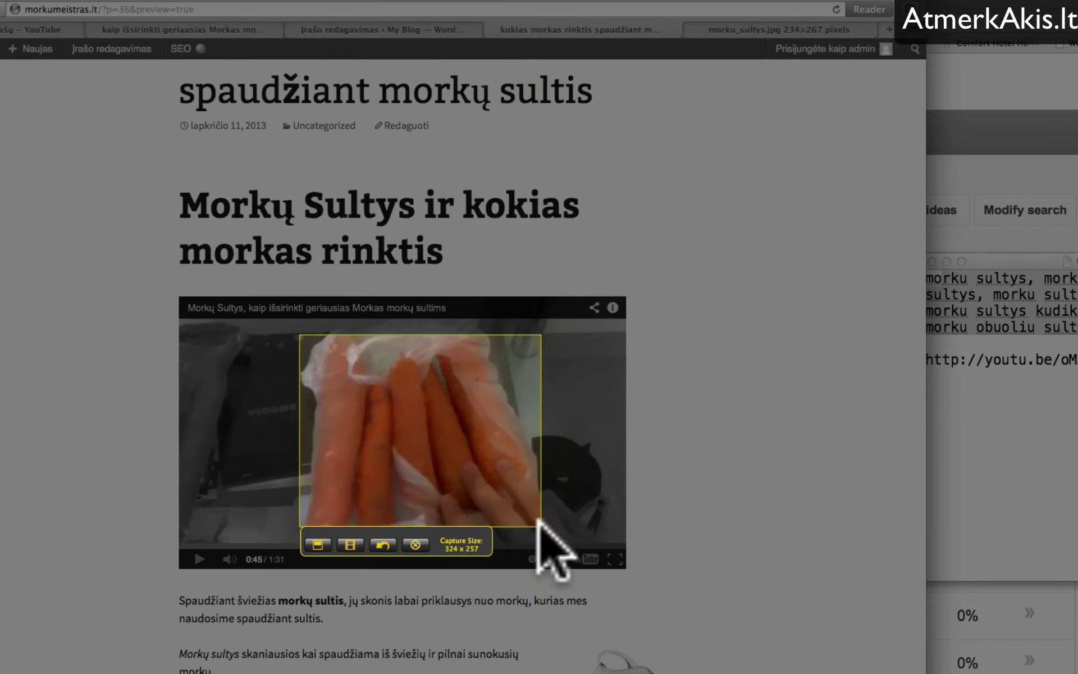
click(318, 544)
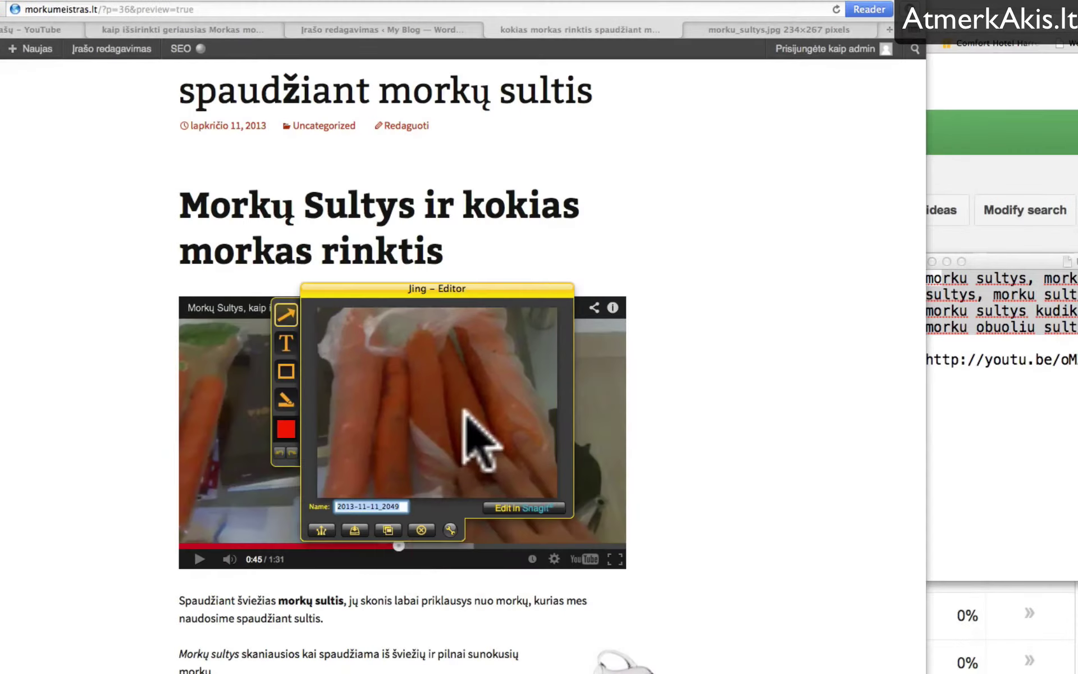
Save the captured image in folder 17 as morku-sultys-kaip-issirinkti-morkas-spaudziant-sultis.png.
click(358, 530)
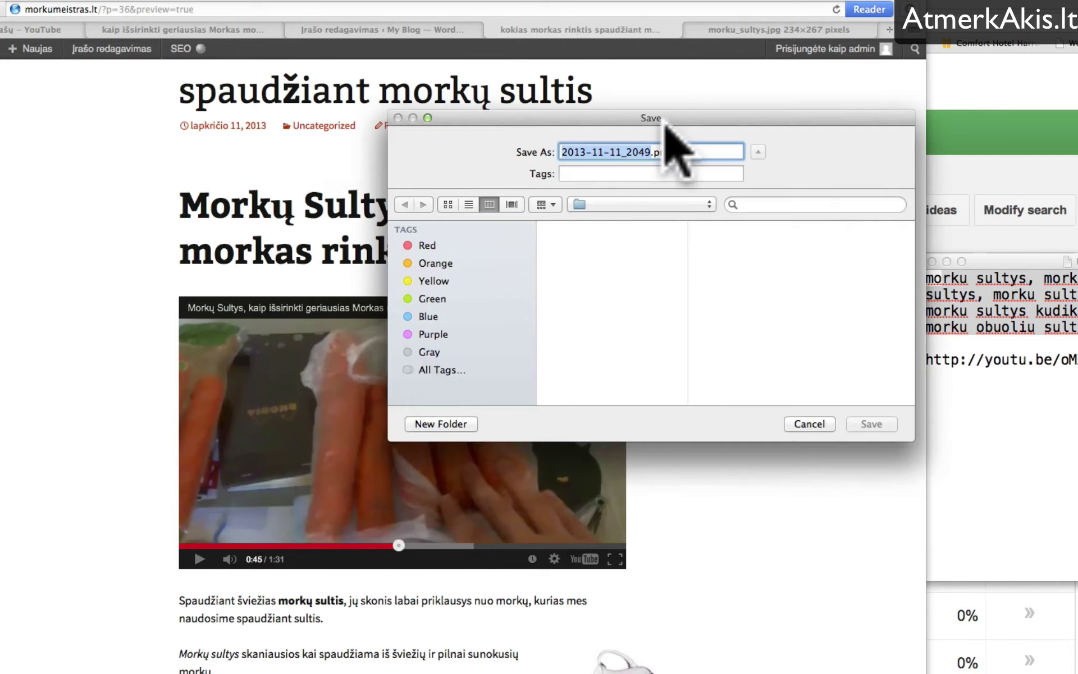
drag(657, 115, 562, 181)
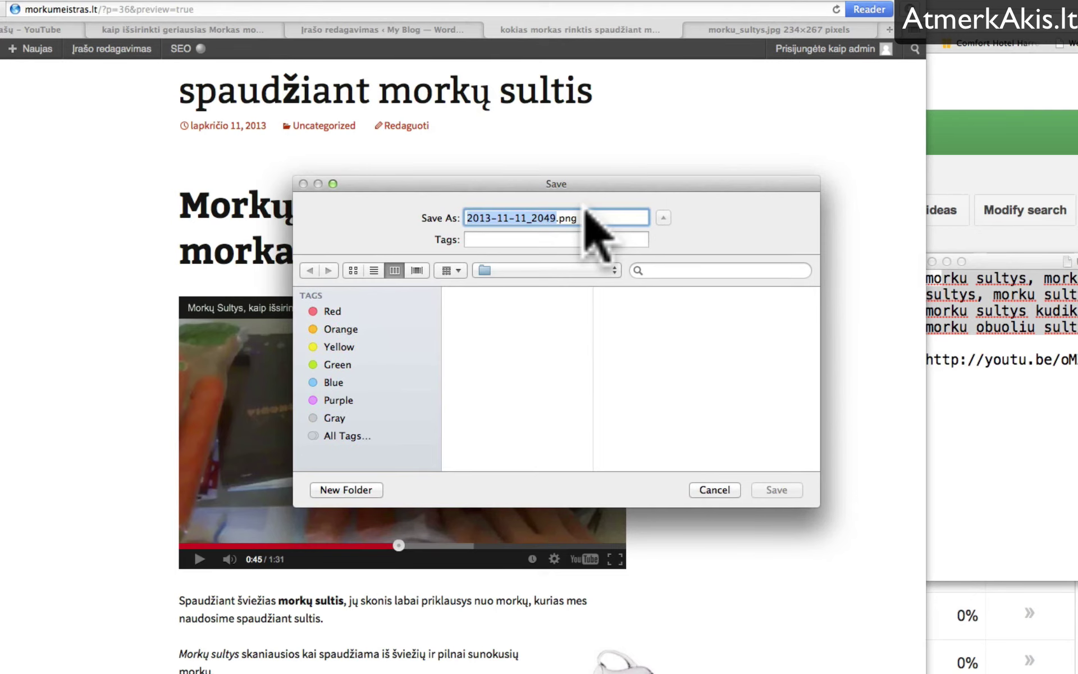
text(morku-sultys-kaip-issirinkti-mok)
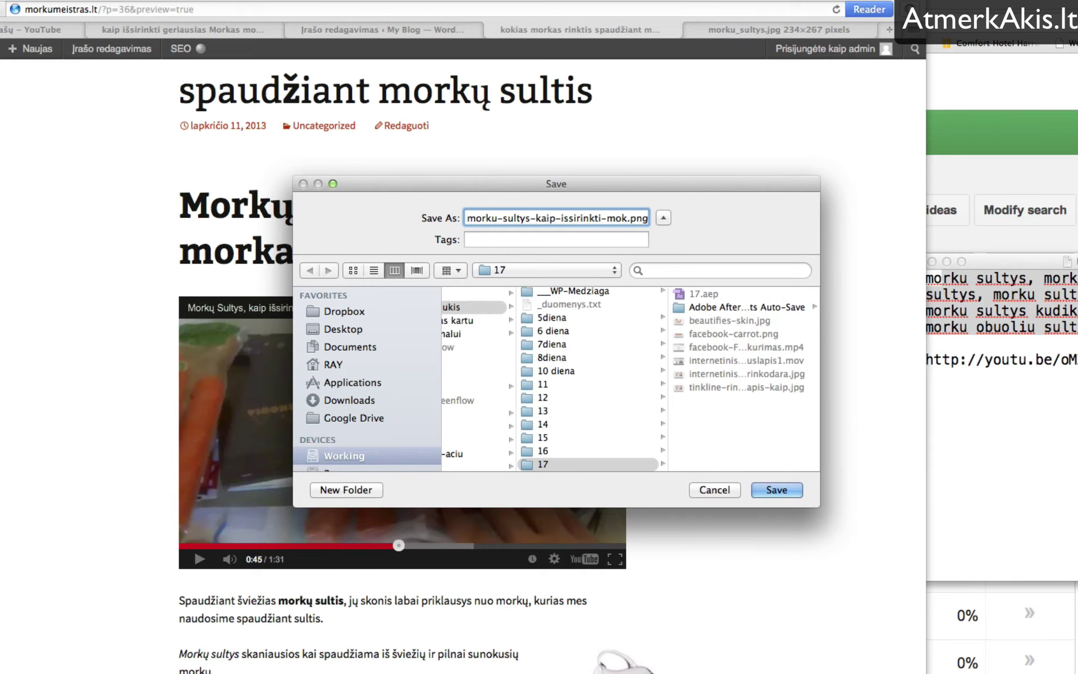
text(spaudzi)
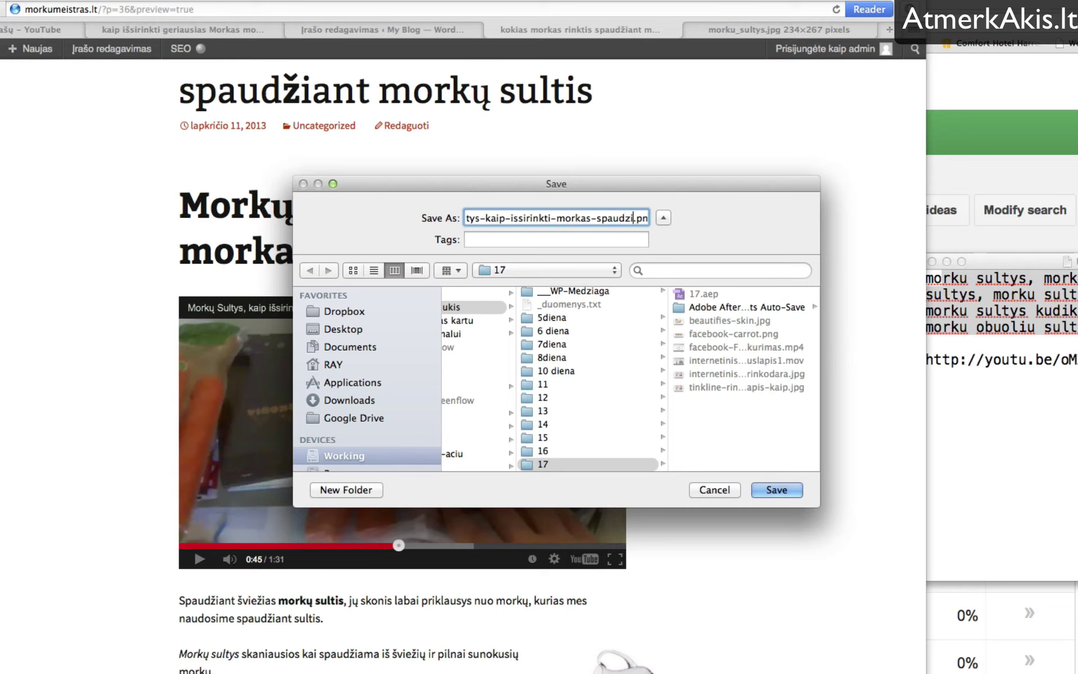
text(ant-sultis)
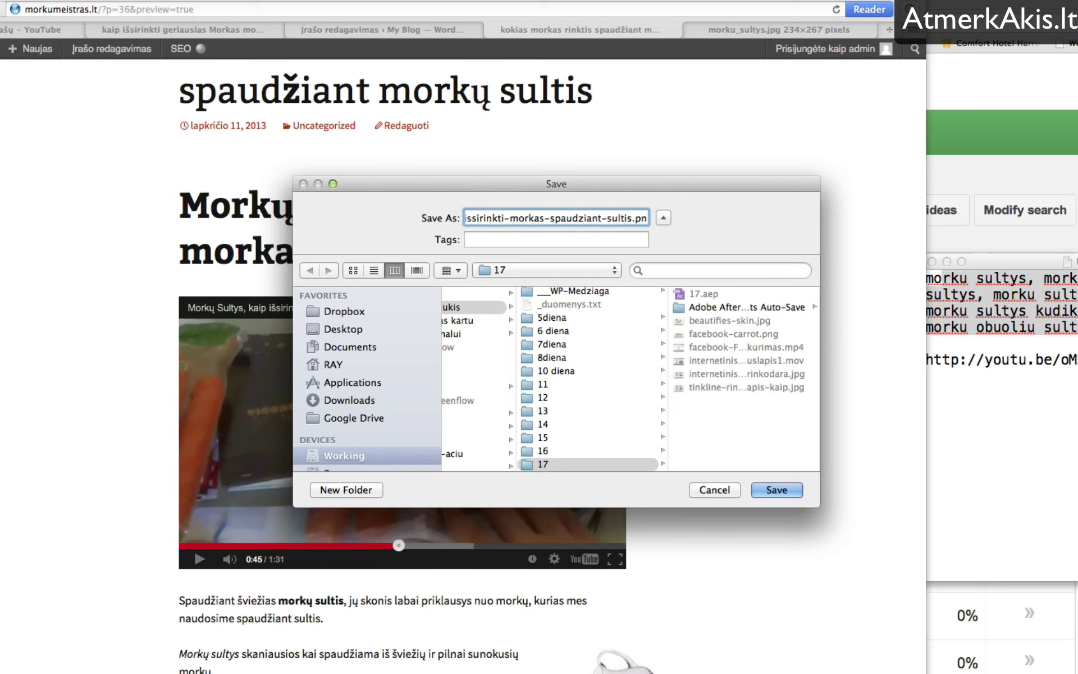
click(777, 491)
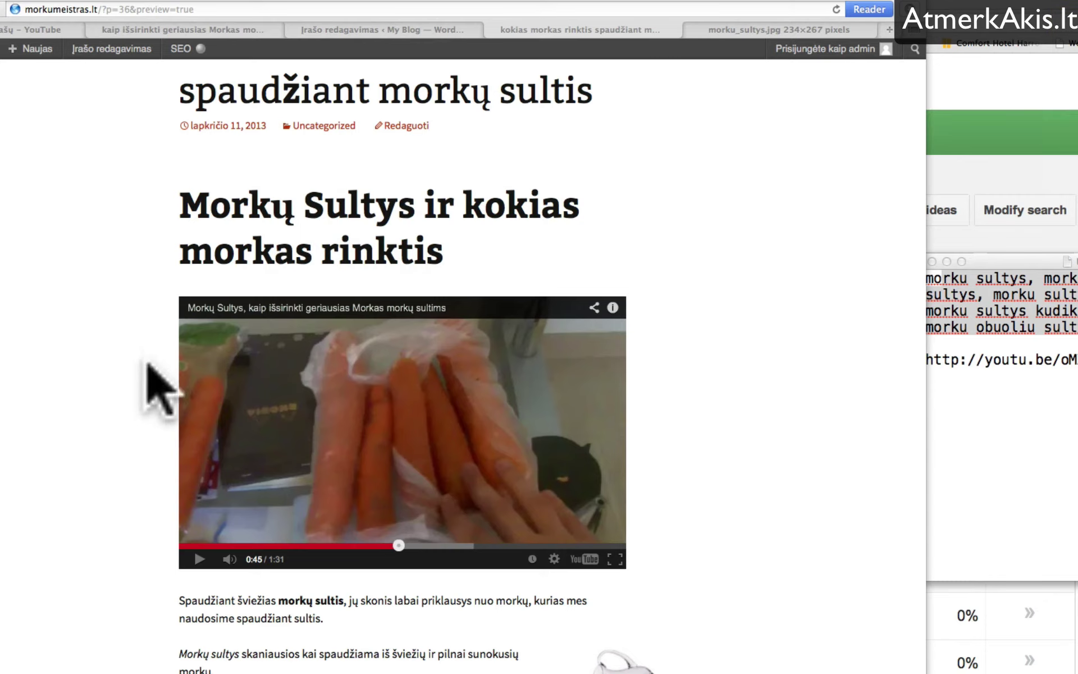
Return to the post editor and open the file chooser for uploading a new featured image.
click(54, 376)
click(325, 31)
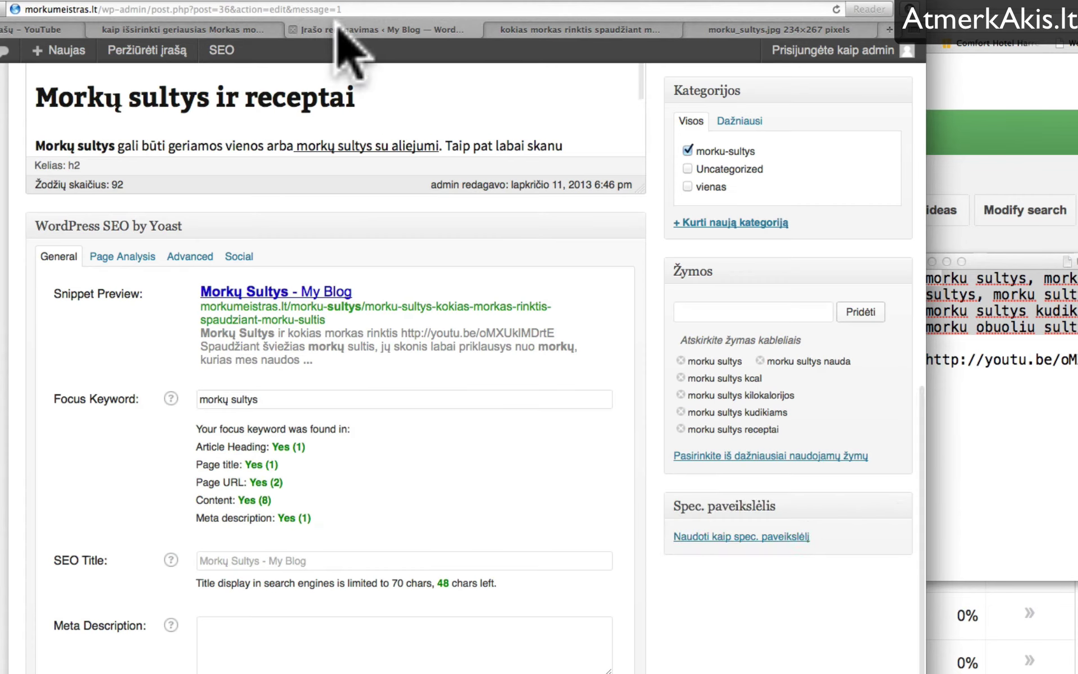
click(735, 538)
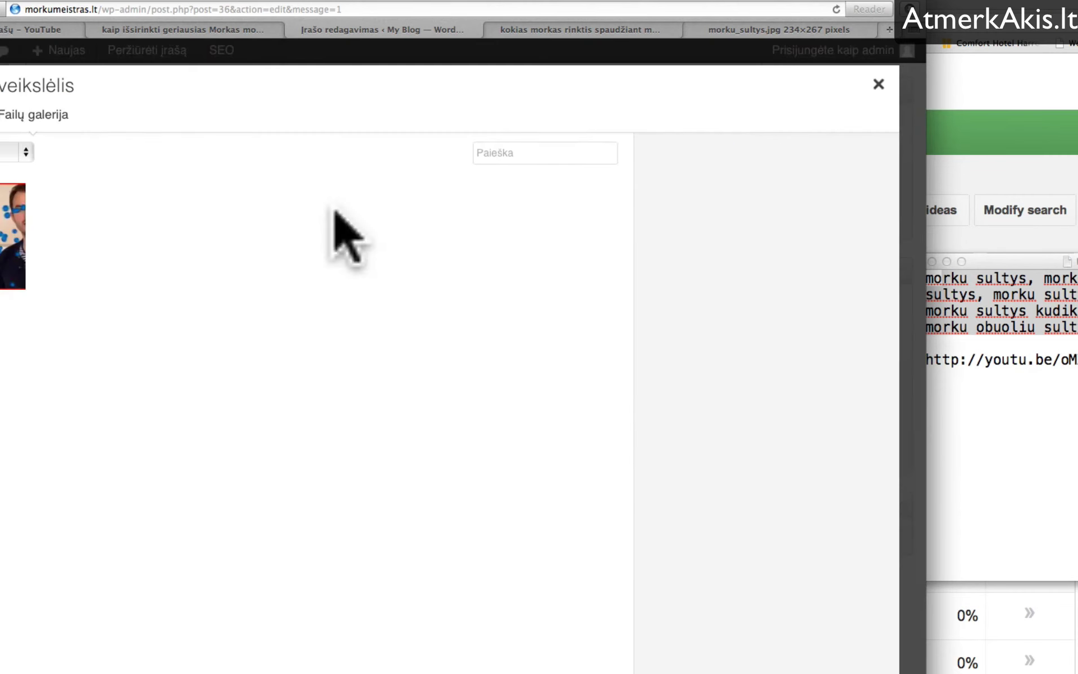
drag(173, 12, 236, 8)
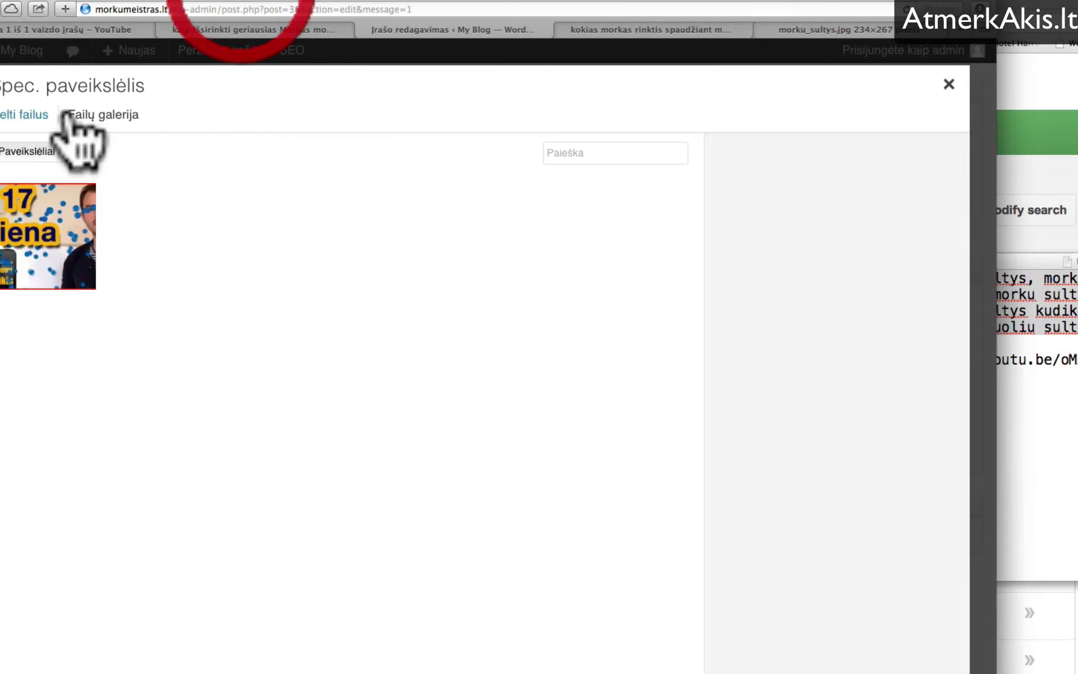
click(23, 115)
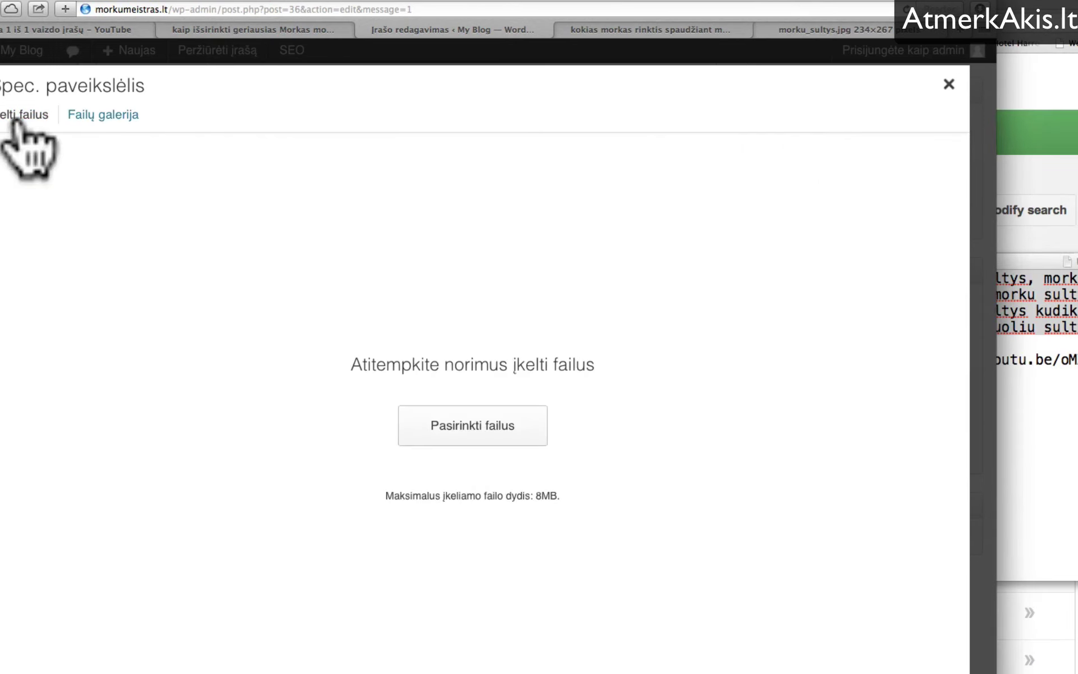
click(459, 428)
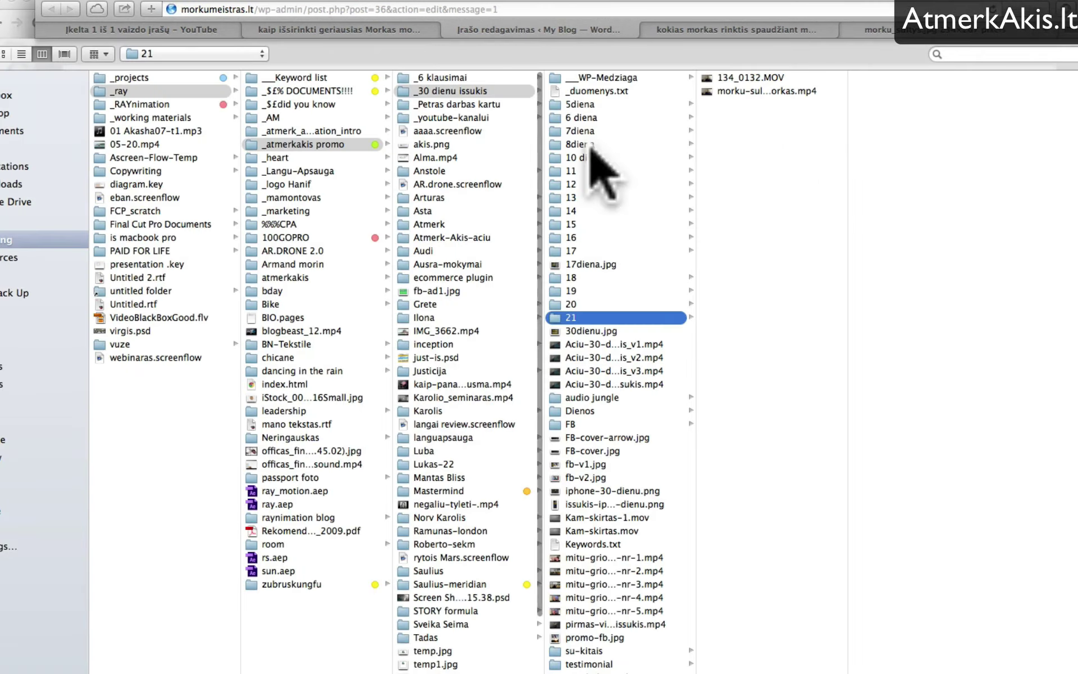
Search the whole Mac for morku-sultys and upload the matching PNG screenshot of the carrots.
click(1006, 54)
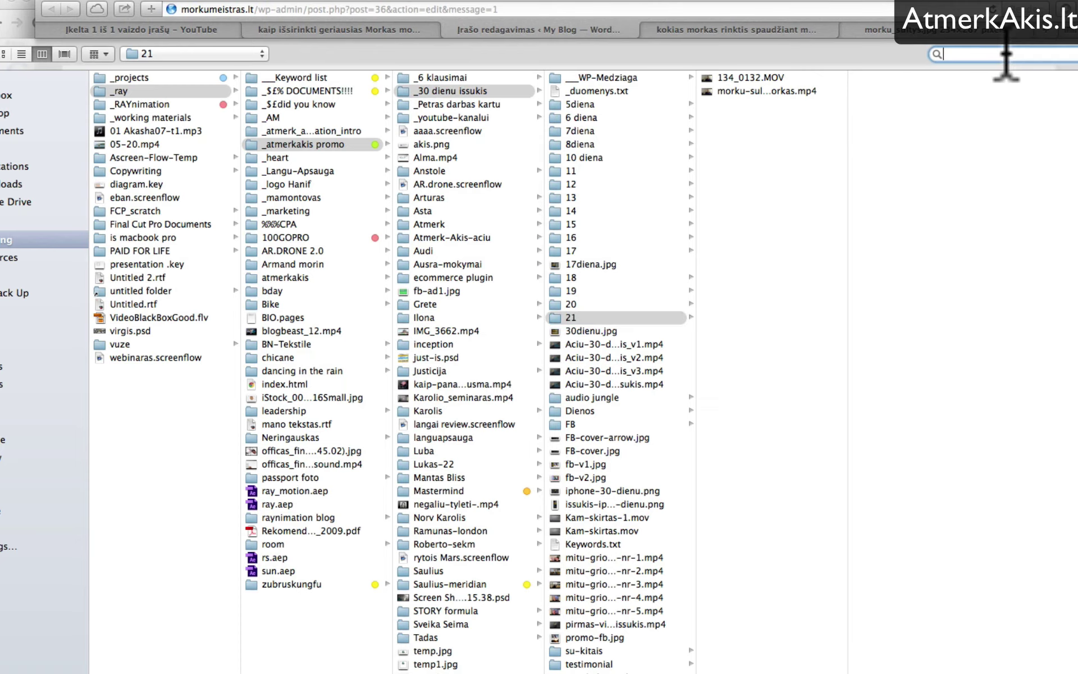
text(morku-sultys)
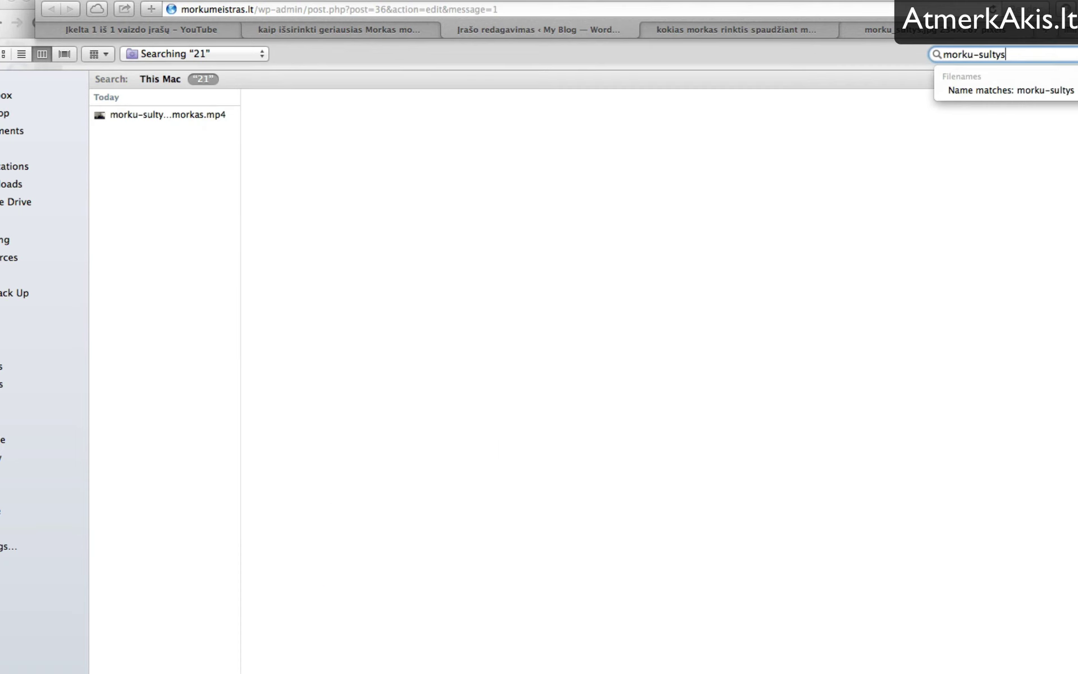
click(168, 79)
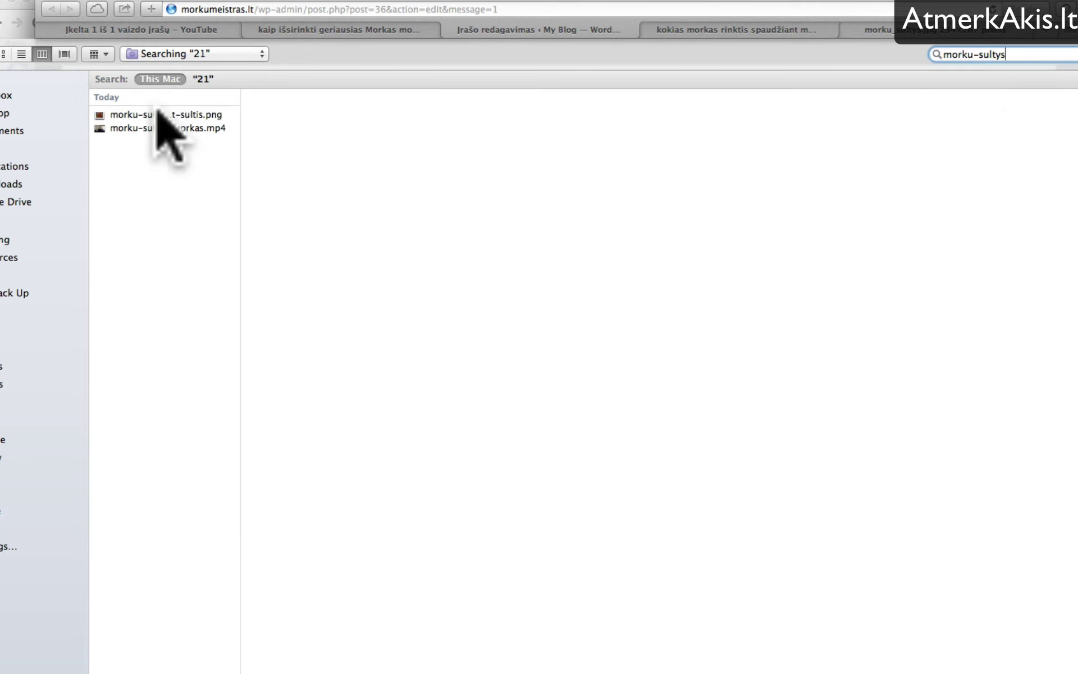
click(158, 115)
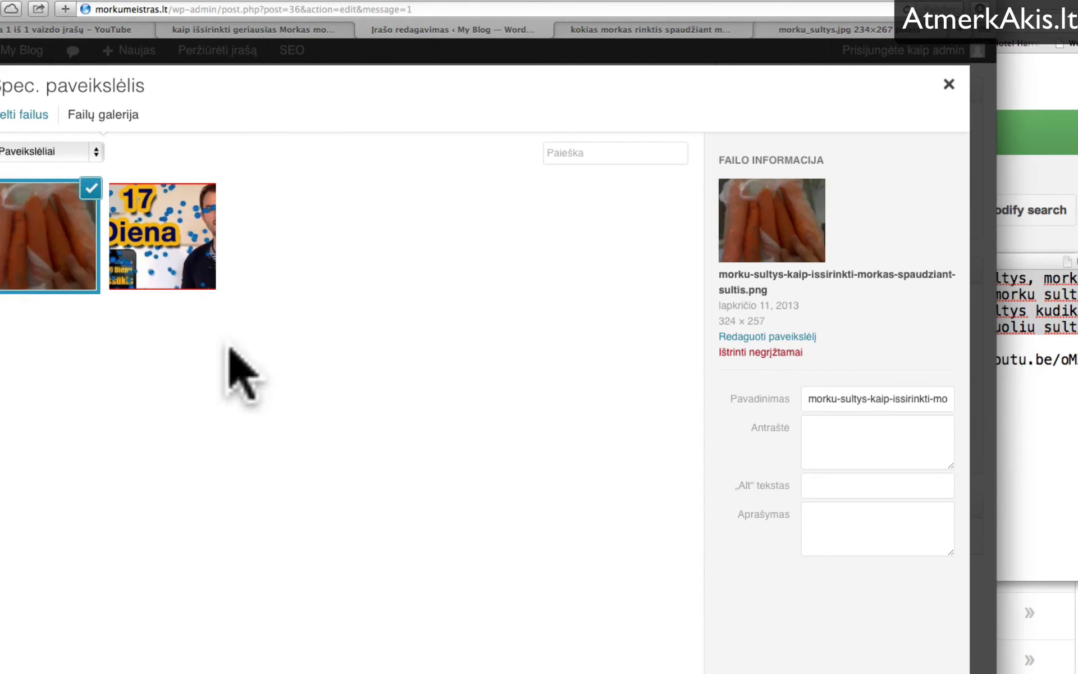
Enter "Morku sultys kaip issirinkti morku sultis" as the alt text of the uploaded carrot image.
drag(835, 390, 1036, 393)
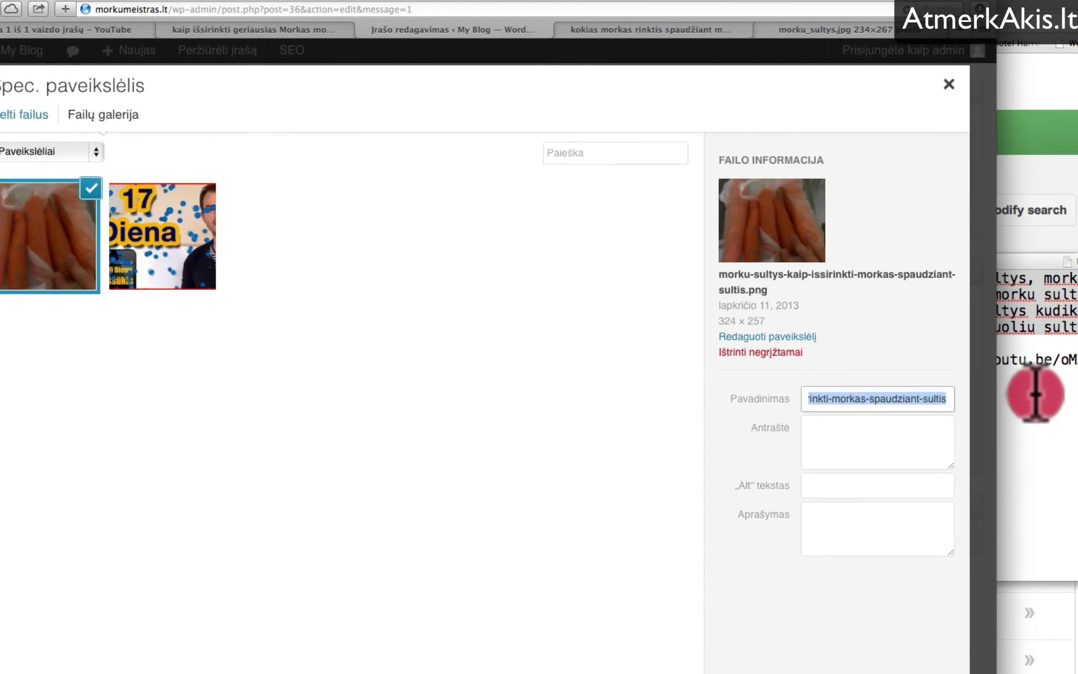
click(814, 457)
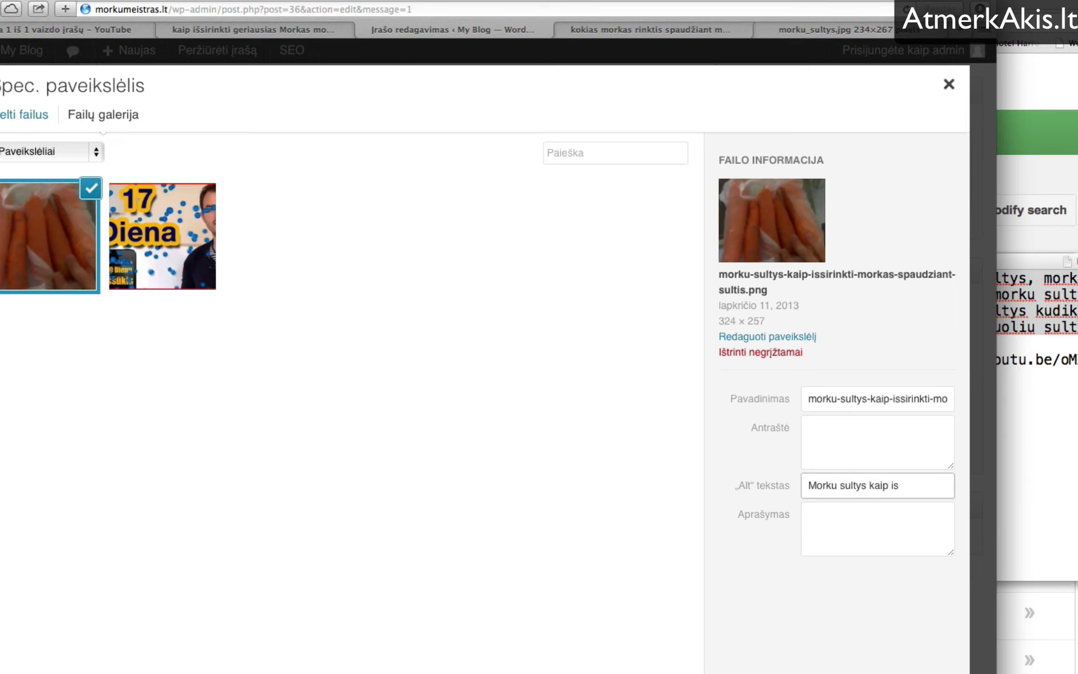
text(i morku sultis)
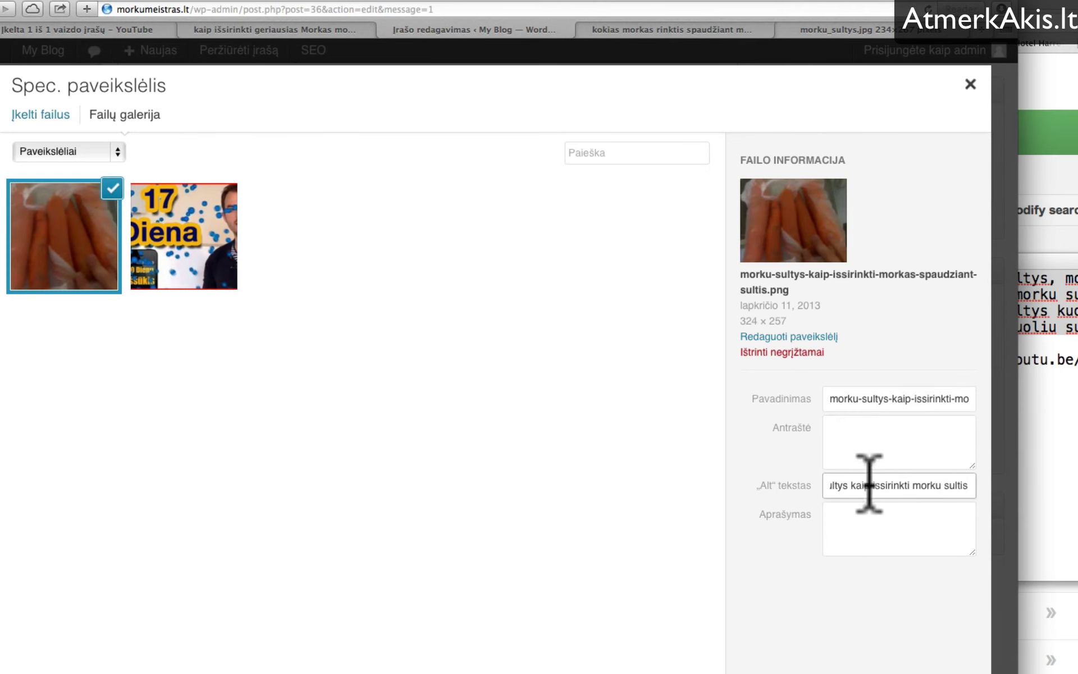
click(939, 486)
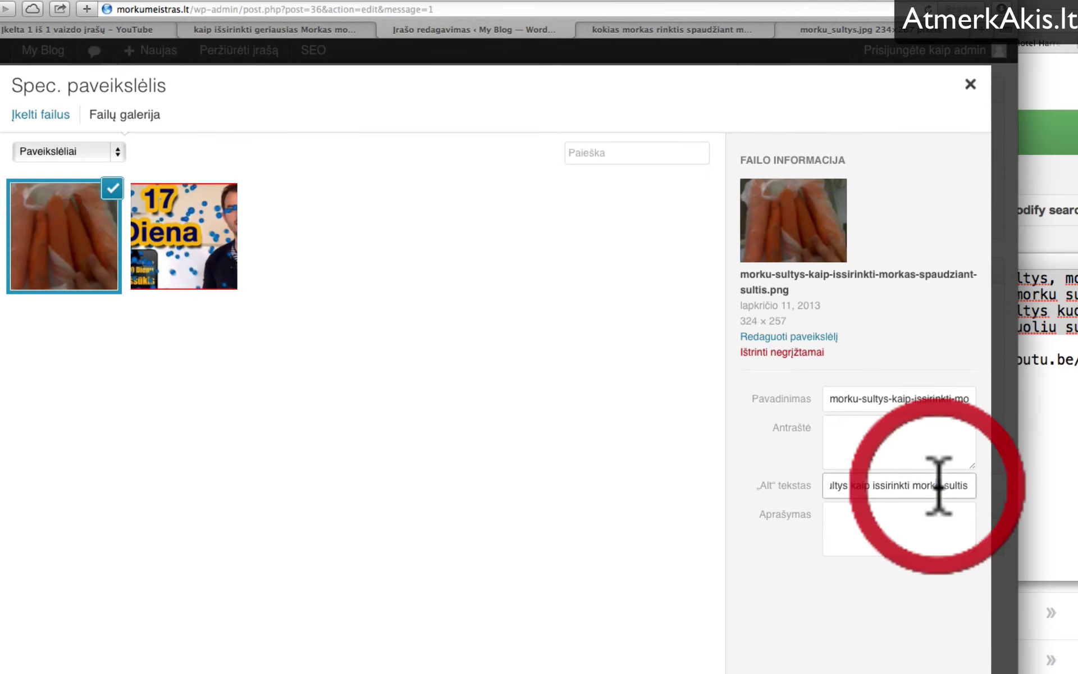
Finish the carrot image's alt text, set it as the featured image and update the post.
text(su)
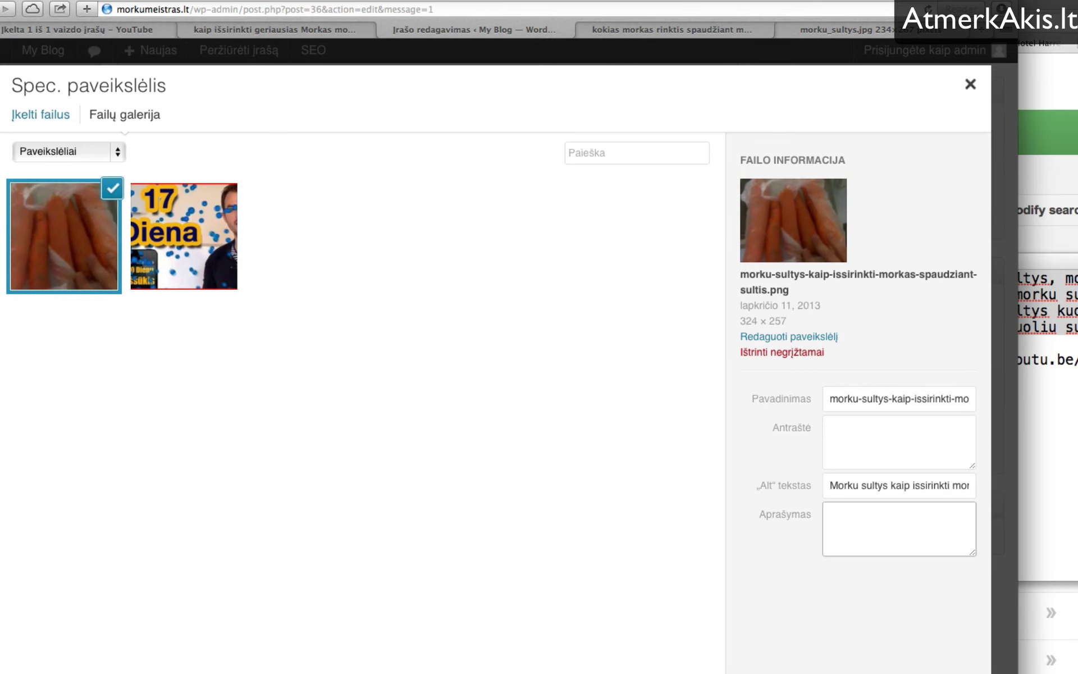
click(902, 669)
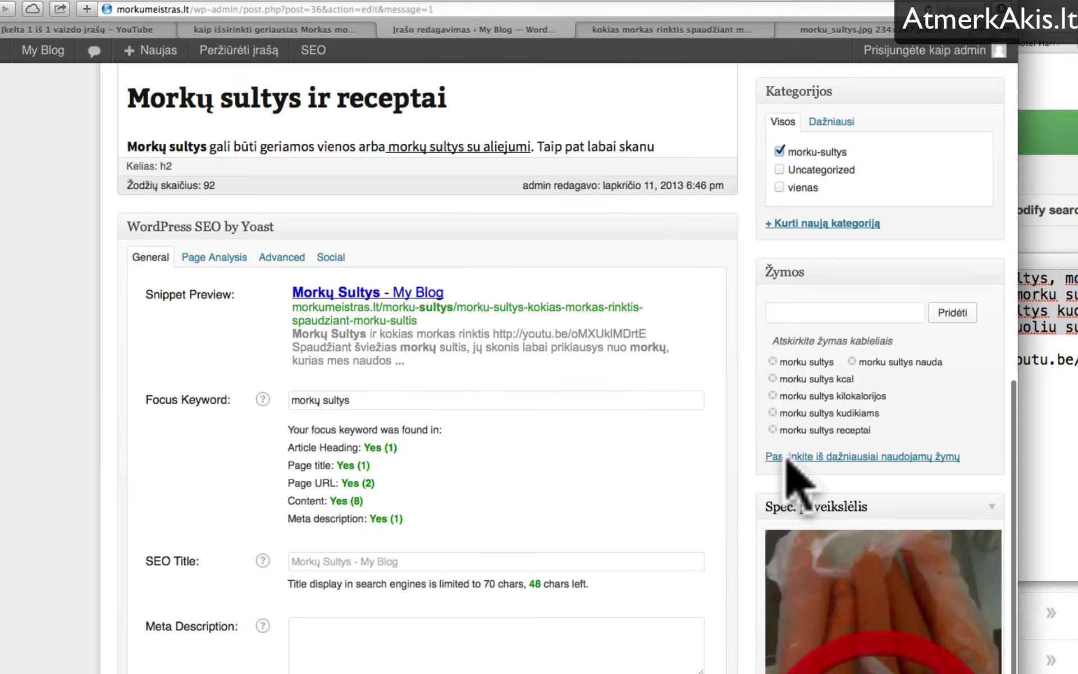
scroll(770, 631, up, 15)
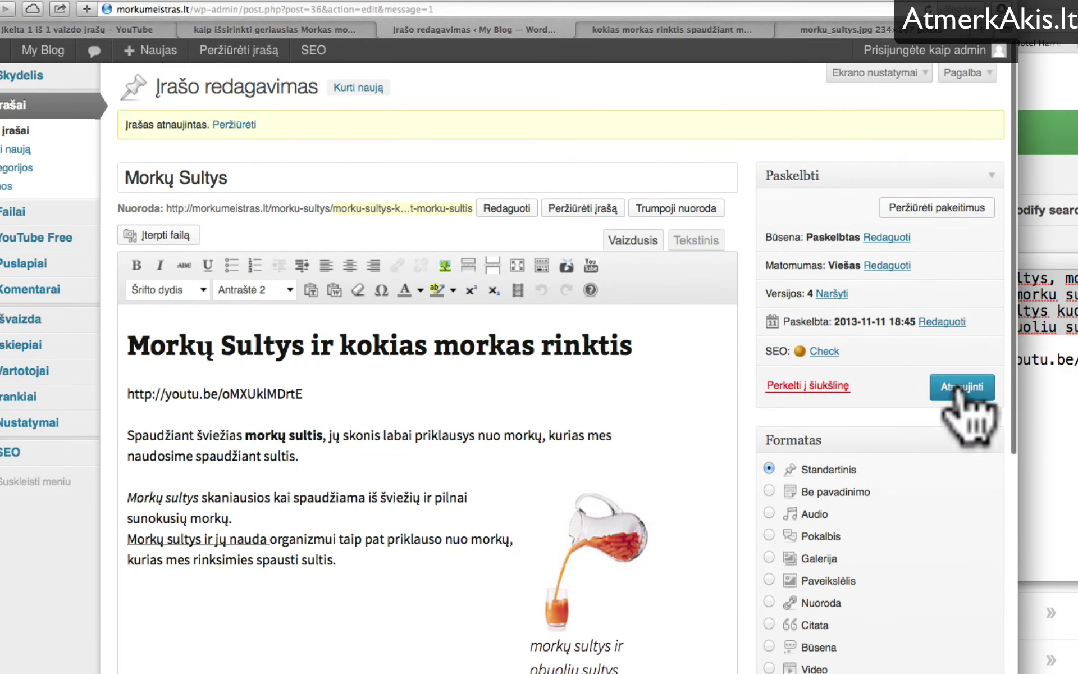
click(960, 386)
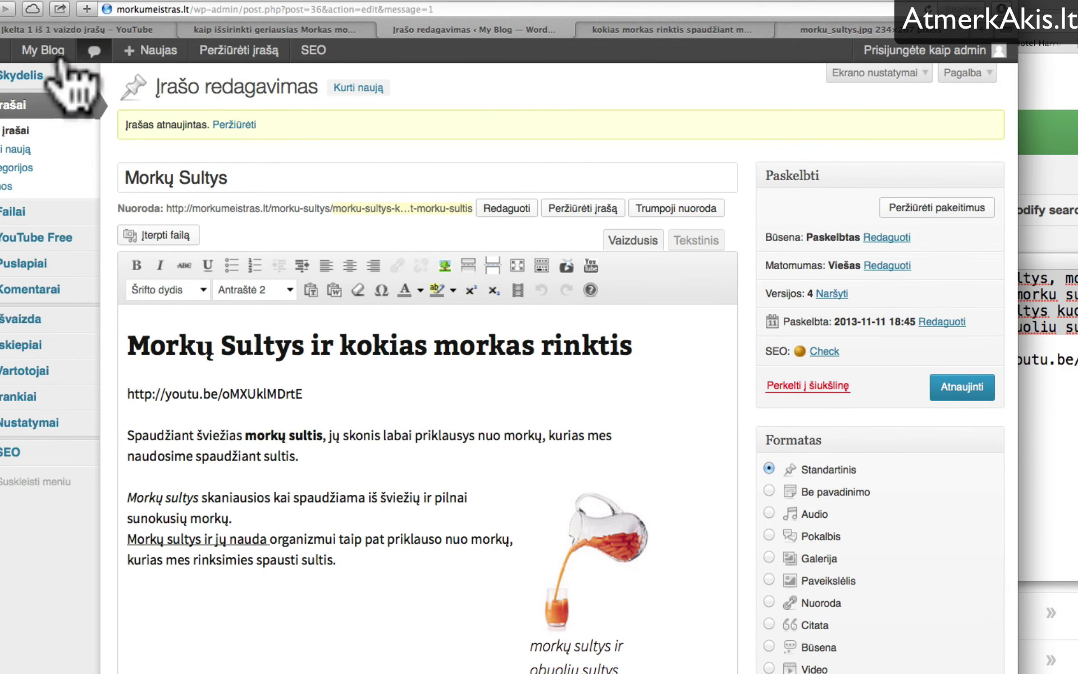
Open the blog's home page in a new tab, pause its embedded video and check how the post appears with its featured image.
super+click(38, 50)
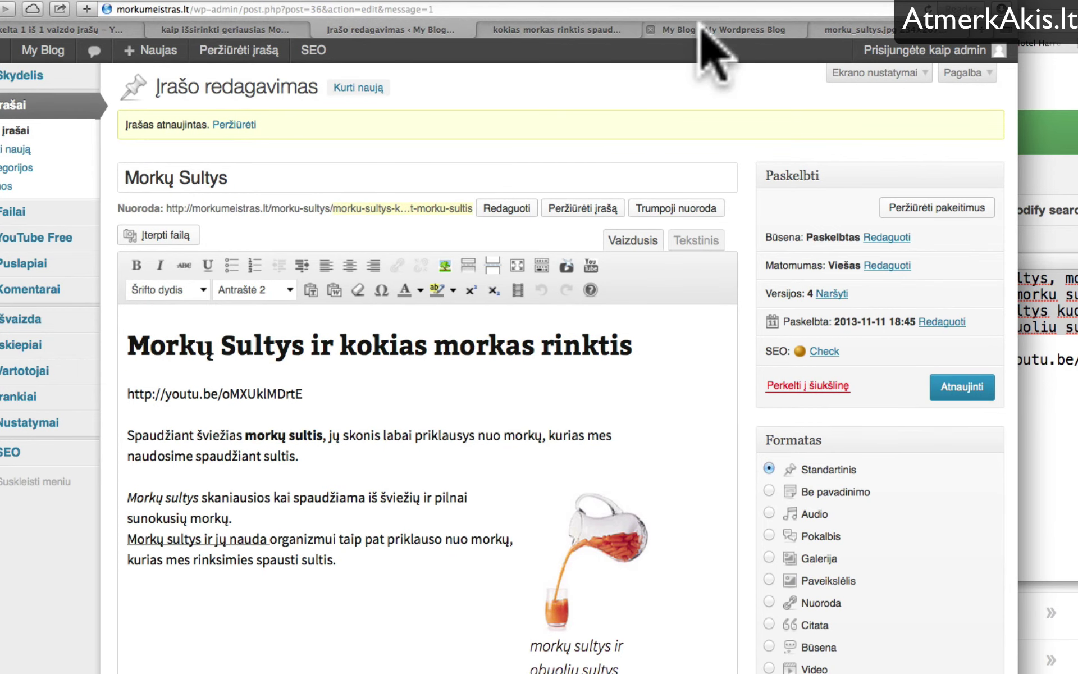
click(702, 29)
scroll(126, 404, down, 6)
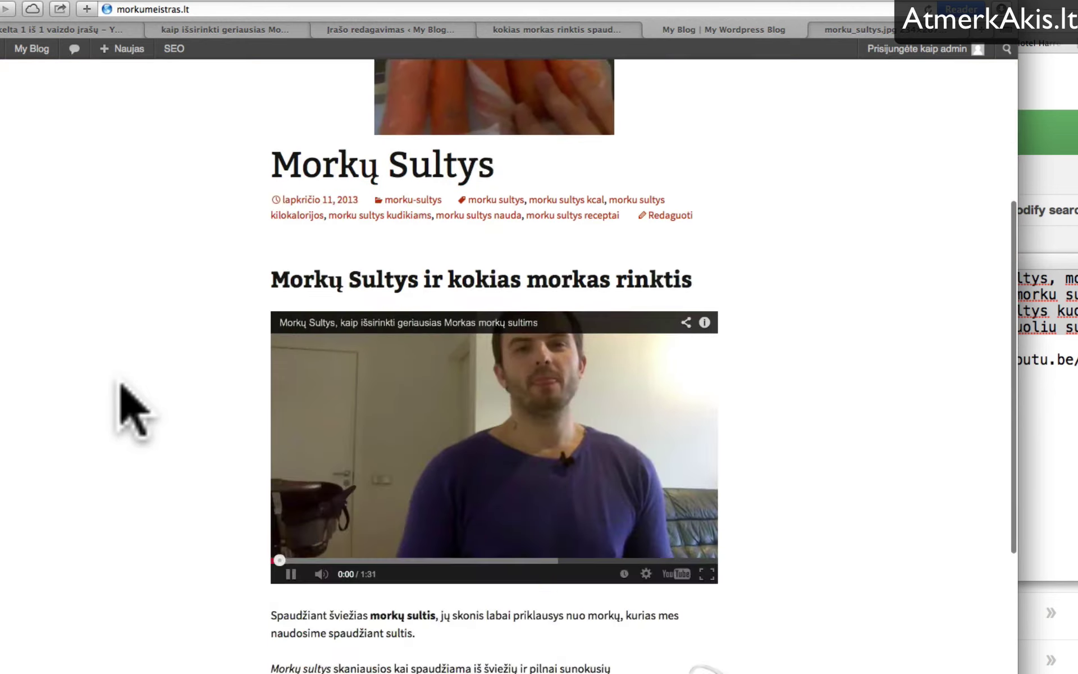
scroll(132, 410, up, 4)
scroll(202, 410, down, 9)
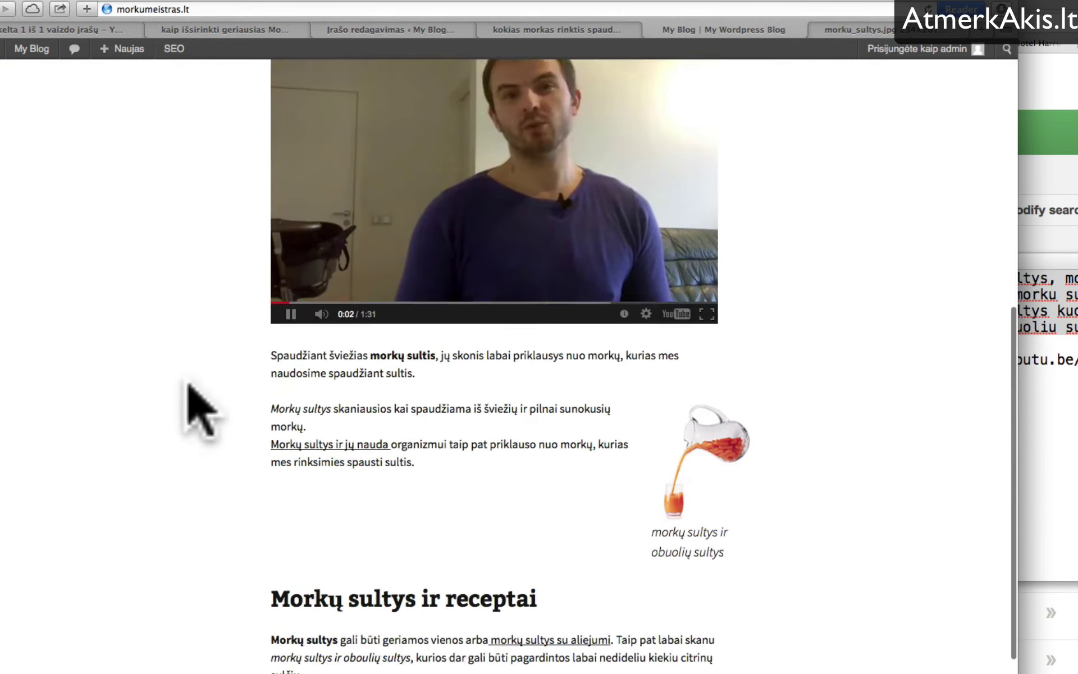
scroll(203, 410, up, 2)
click(291, 425)
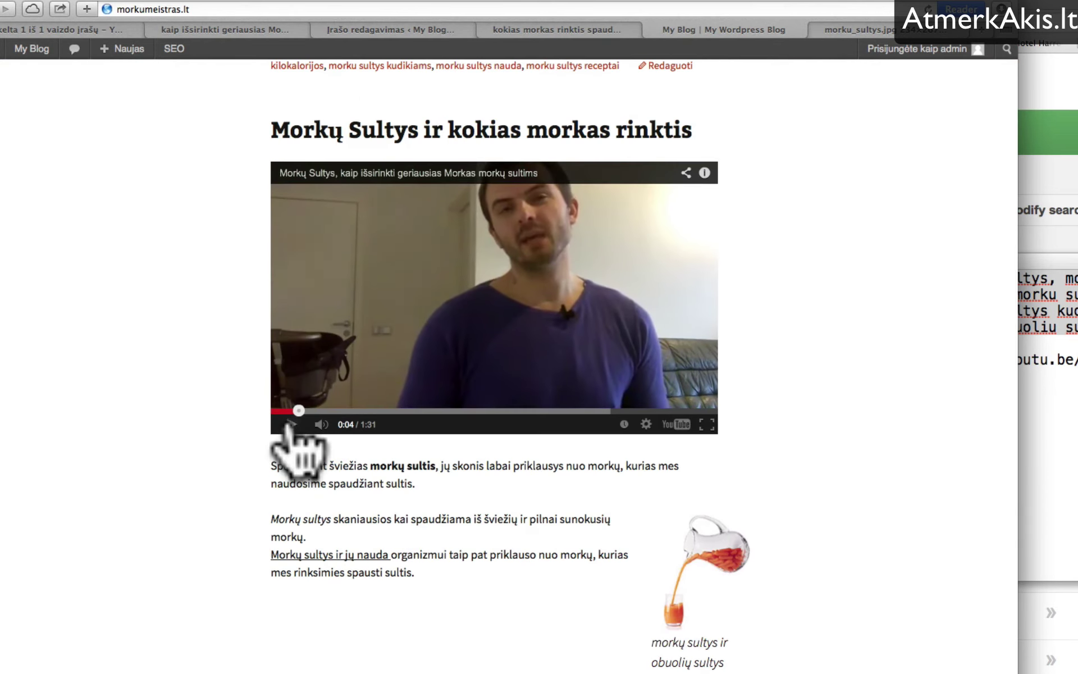
scroll(152, 349, up, 8)
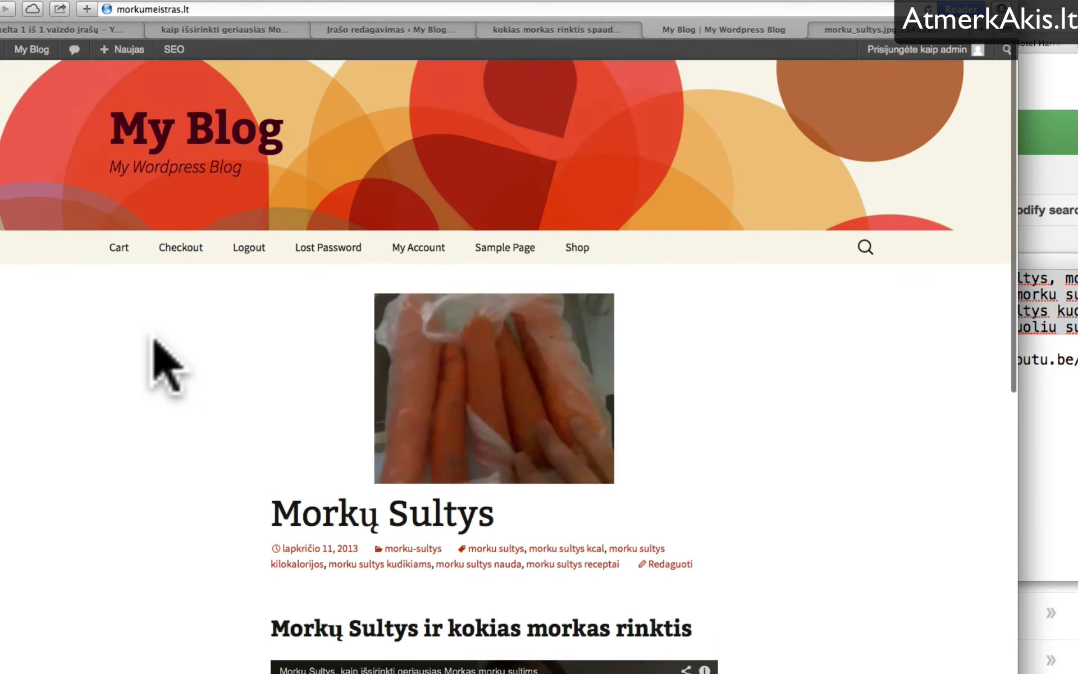
scroll(167, 365, down, 1)
scroll(160, 362, down, 10)
scroll(161, 362, up, 6)
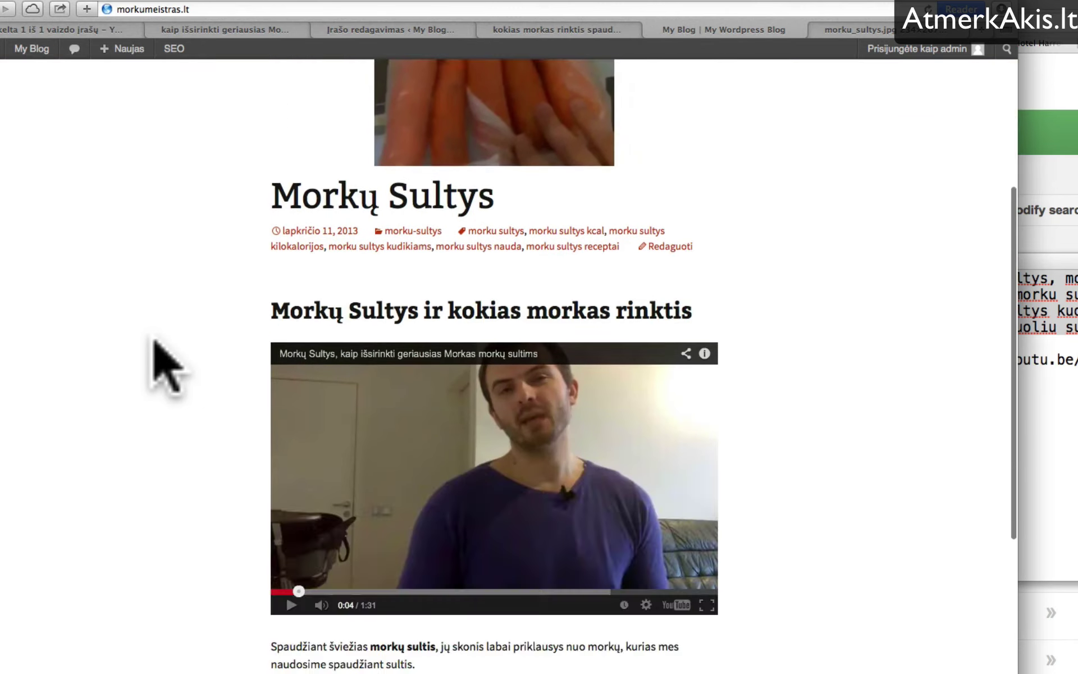
scroll(163, 366, up, 5)
Open the Morkų Sultys post on its own page and pause the embedded video.
click(362, 470)
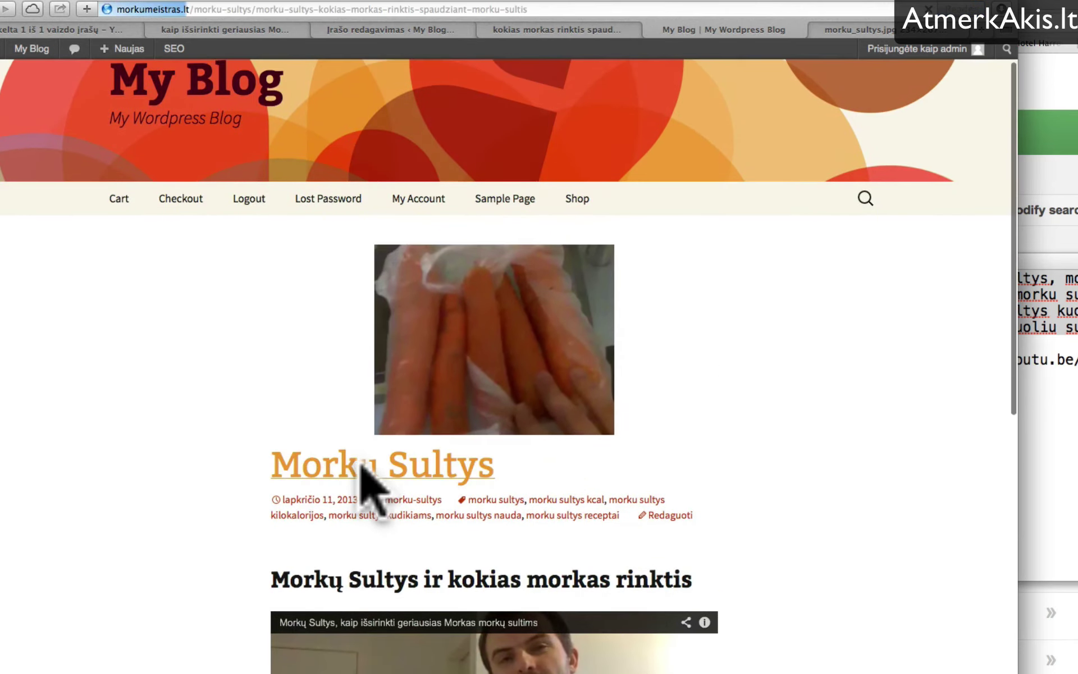
scroll(168, 457, down, 5)
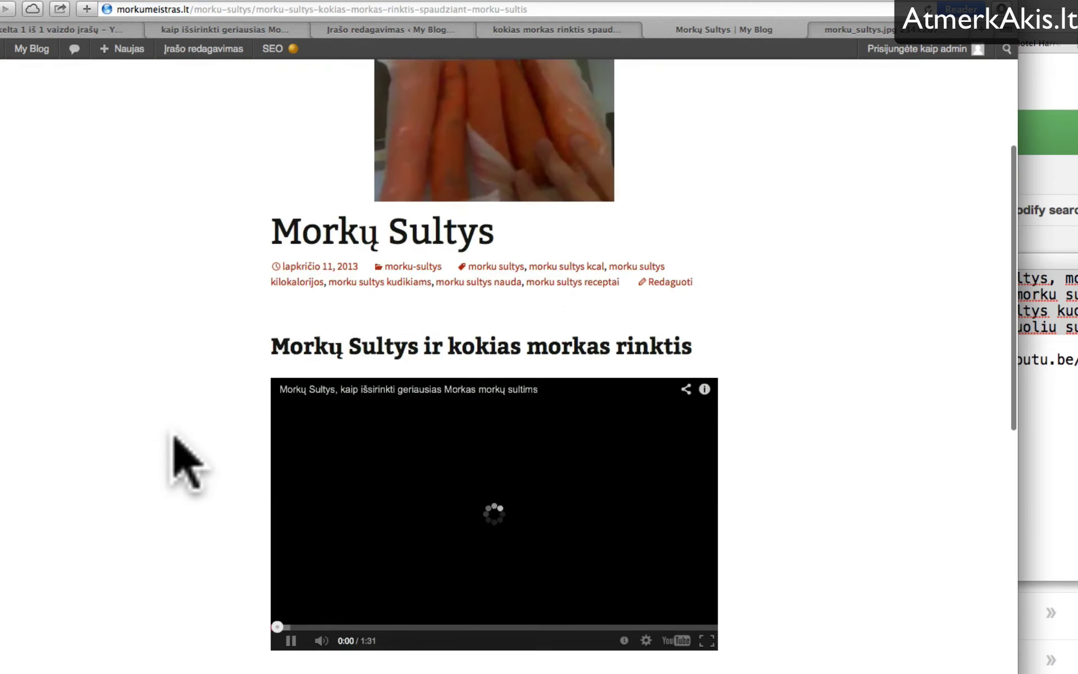
scroll(186, 460, down, 5)
scroll(185, 461, up, 9)
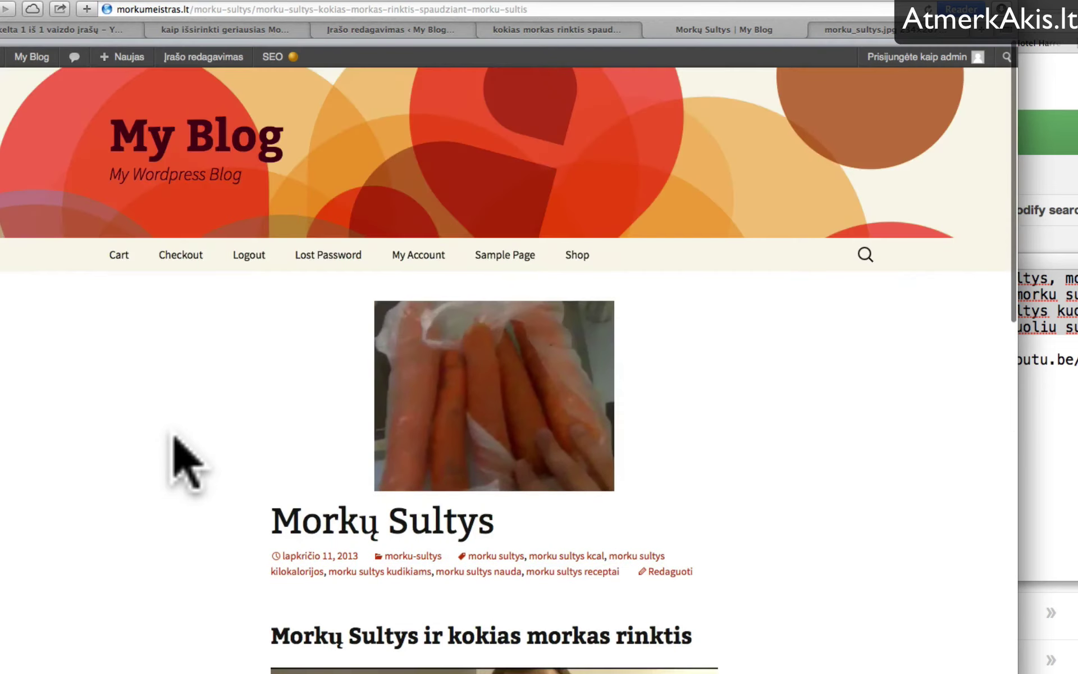
scroll(185, 461, down, 10)
scroll(185, 460, up, 5)
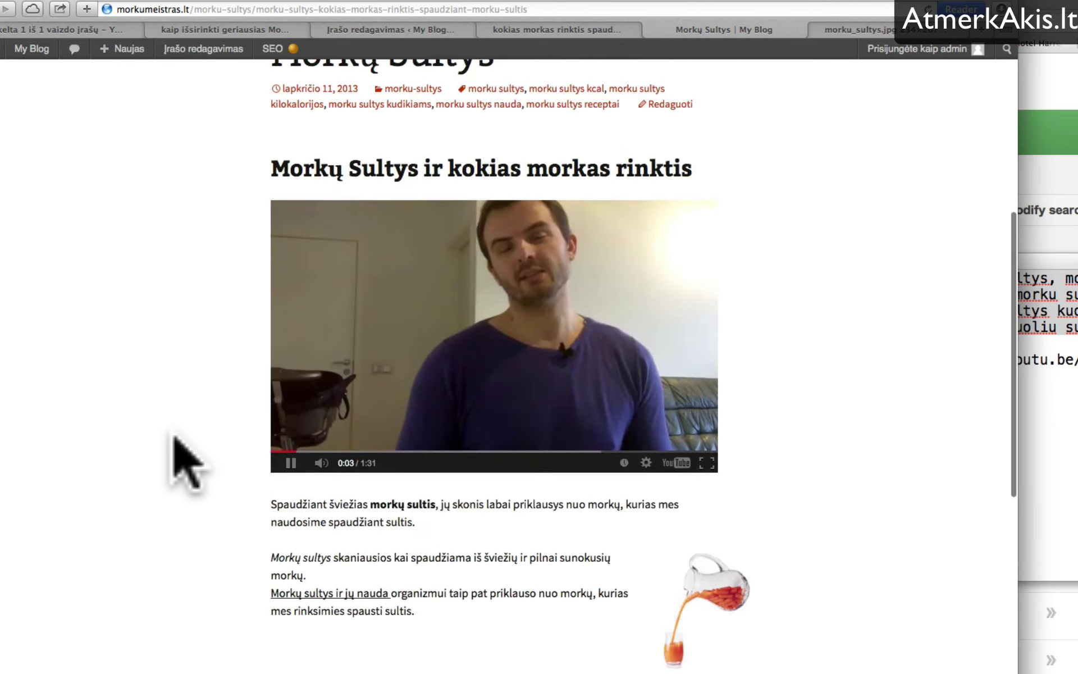
scroll(182, 457, up, 5)
click(398, 525)
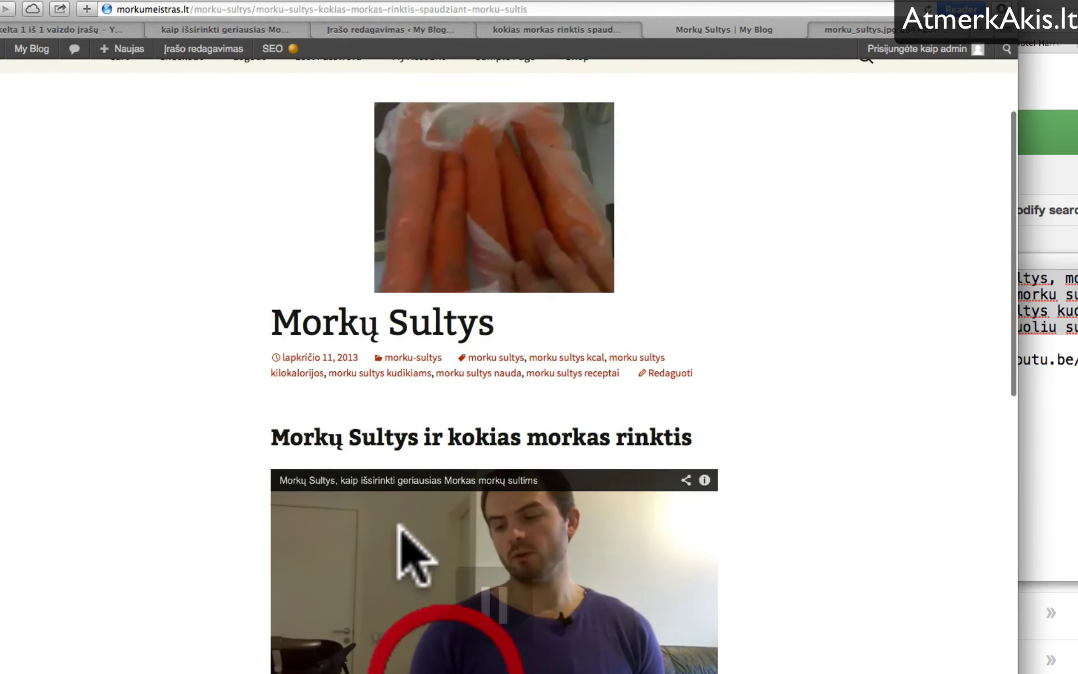
Examine the post's body text, juice picture, Morkų sultys ir receptai section and comment form.
scroll(193, 457, down, 6)
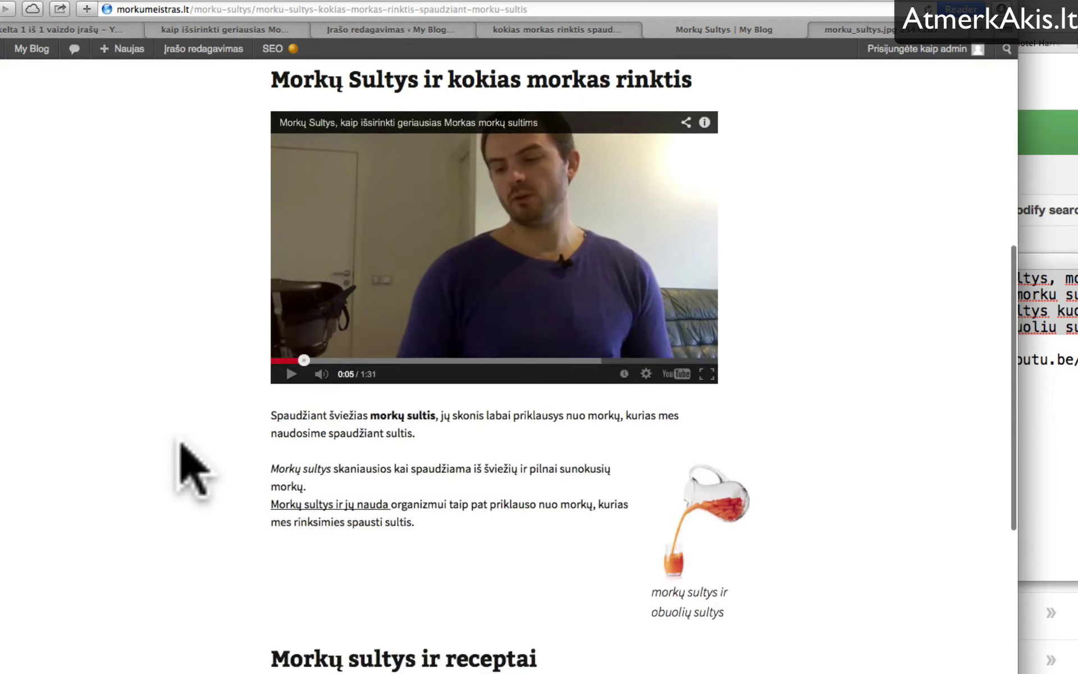
scroll(191, 466, down, 10)
scroll(188, 463, up, 7)
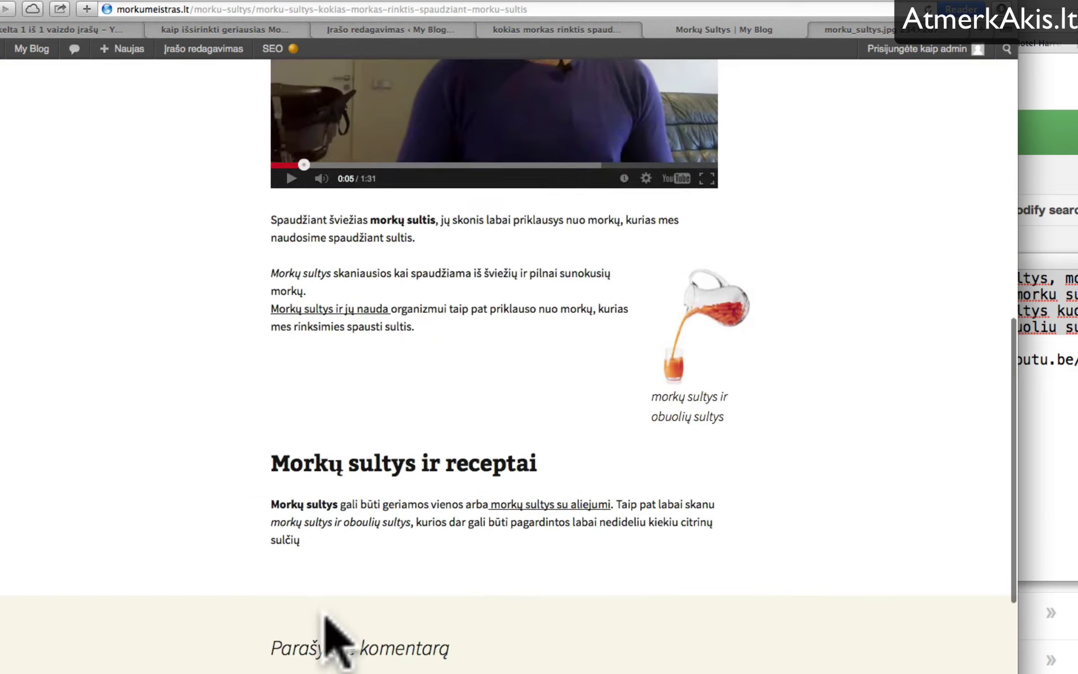
scroll(337, 640, down, 8)
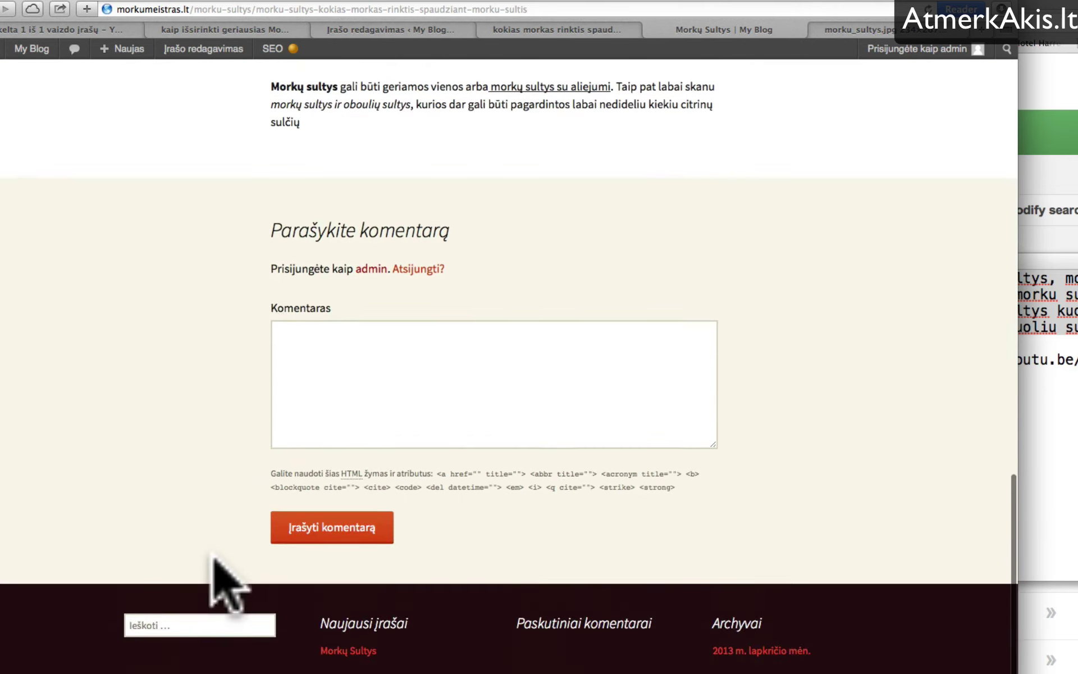
scroll(213, 557, up, 6)
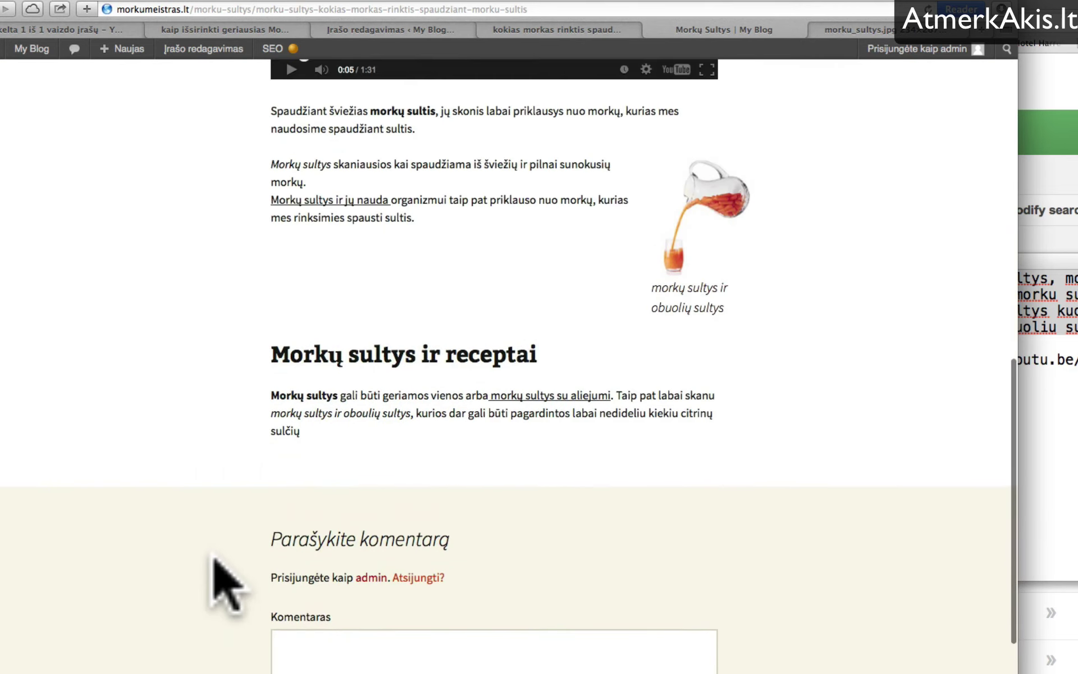
scroll(228, 584, up, 4)
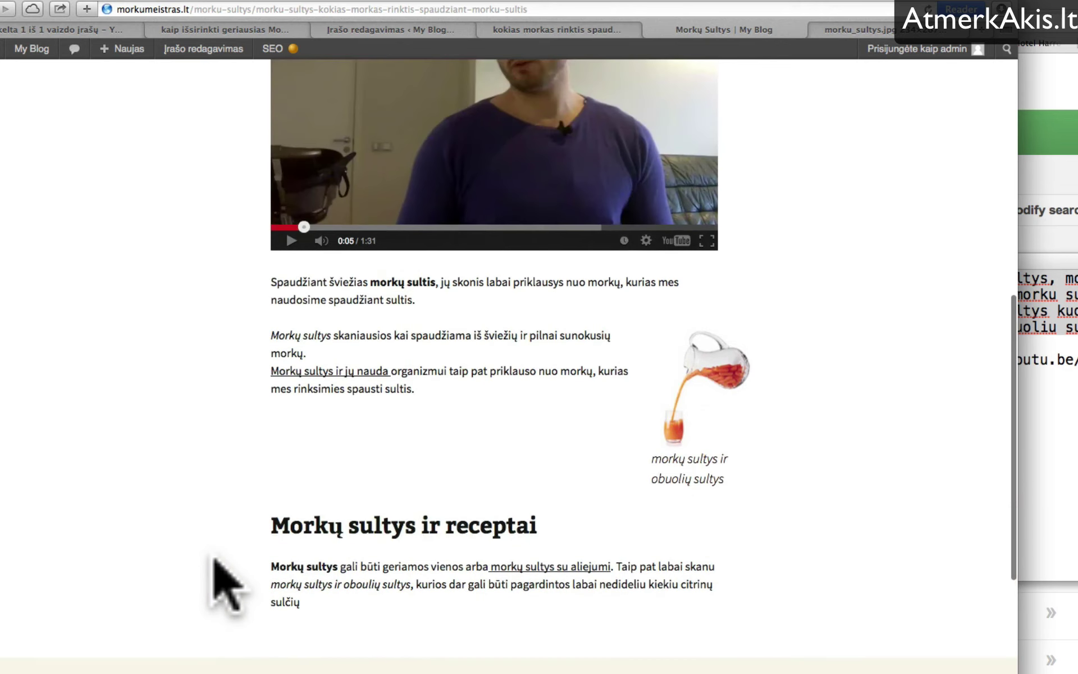
scroll(228, 584, up, 5)
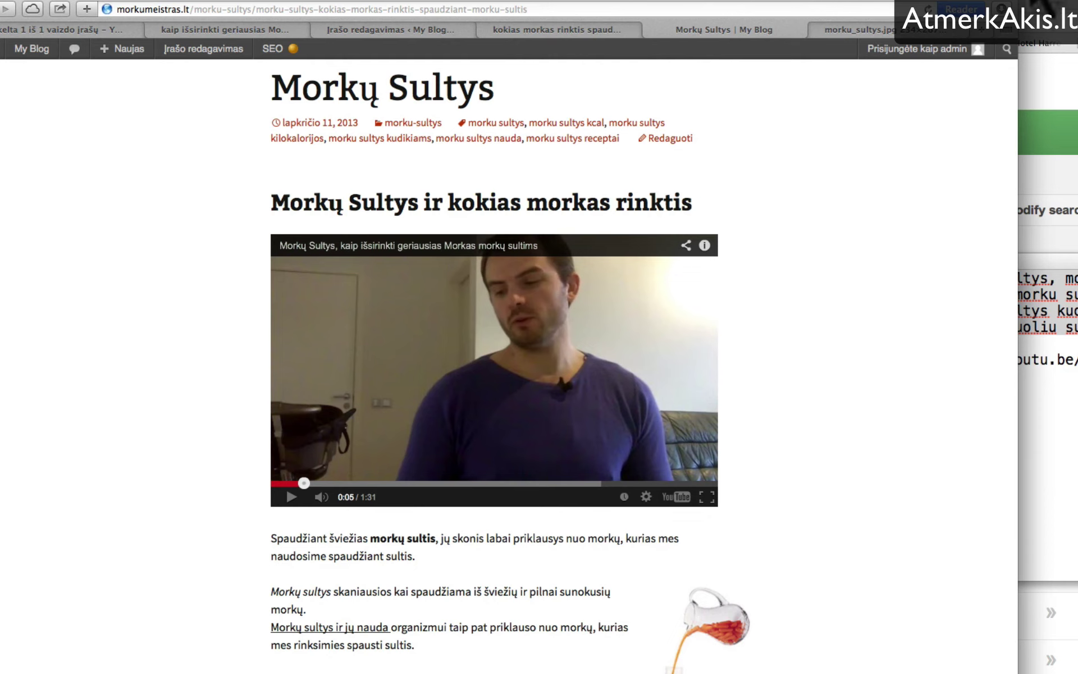
click(971, 6)
click(971, 6)
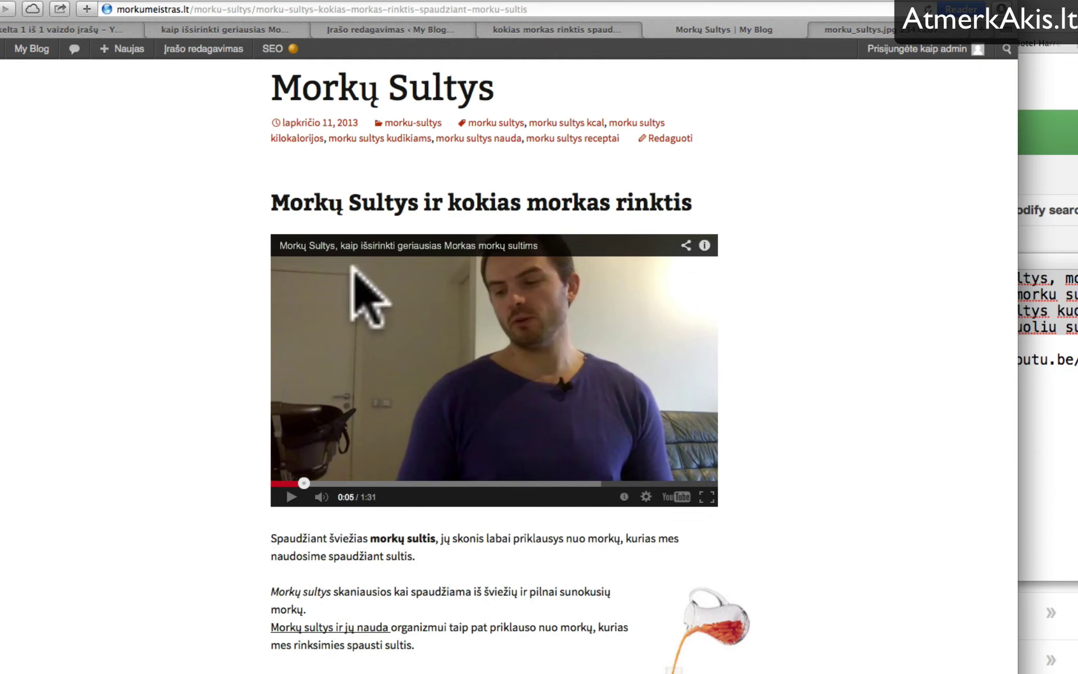
Review the whole published post from the featured image and tags down to the footer and back to the beginning.
scroll(155, 315, up, 8)
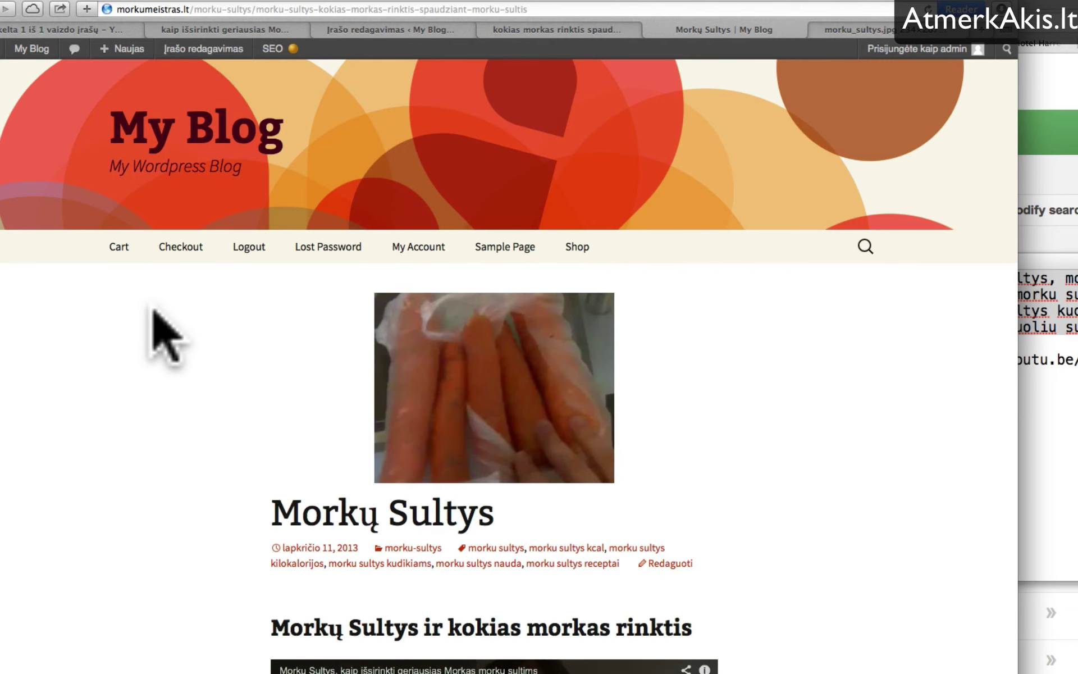
scroll(212, 416, down, 1)
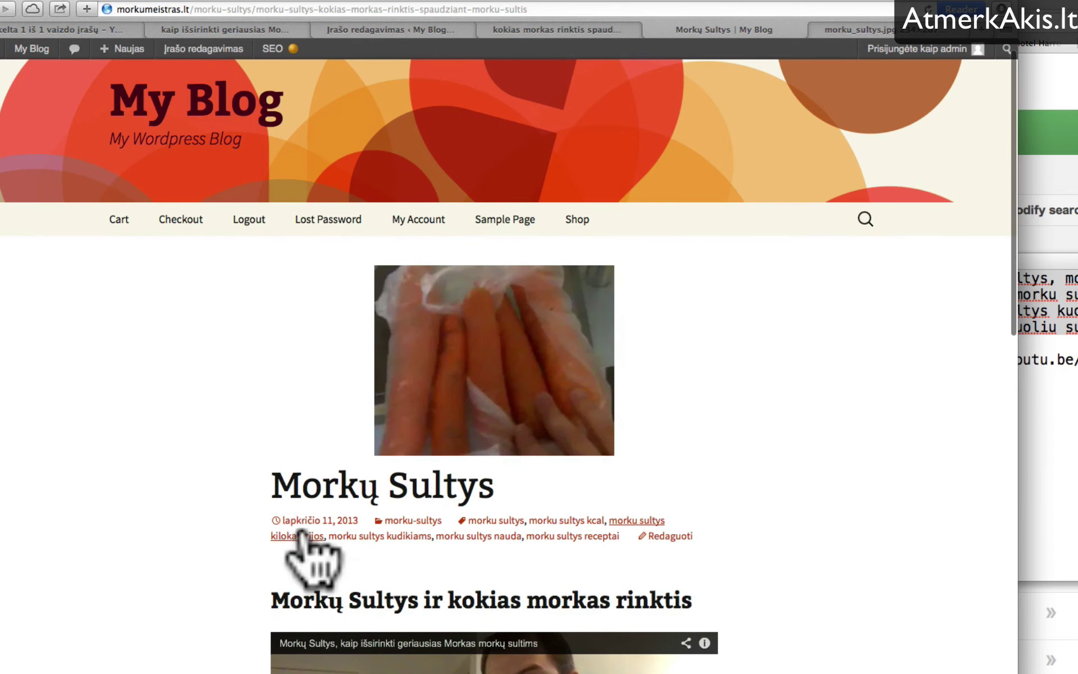
scroll(116, 590, down, 20)
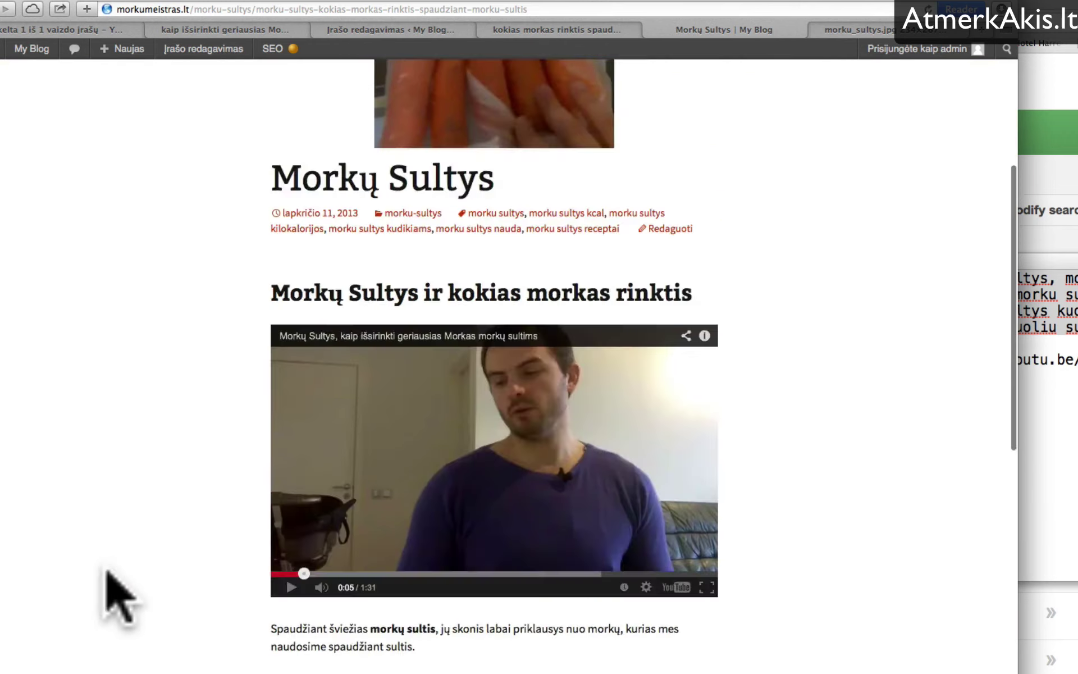
scroll(163, 481, up, 9)
scroll(169, 483, up, 15)
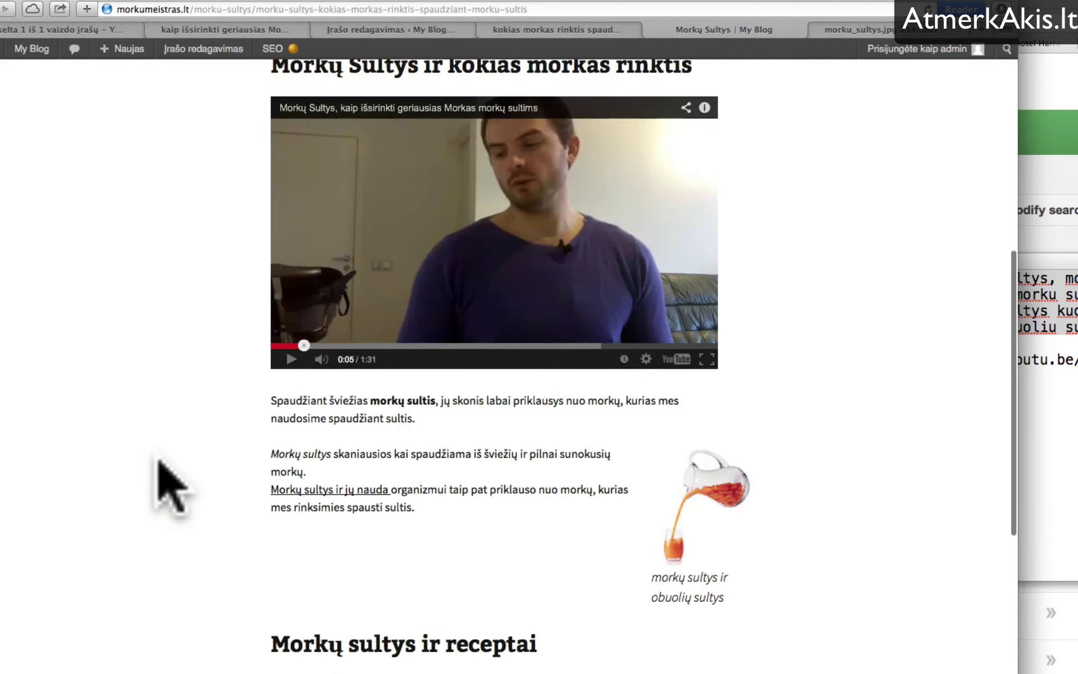
scroll(168, 483, down, 20)
scroll(169, 483, up, 20)
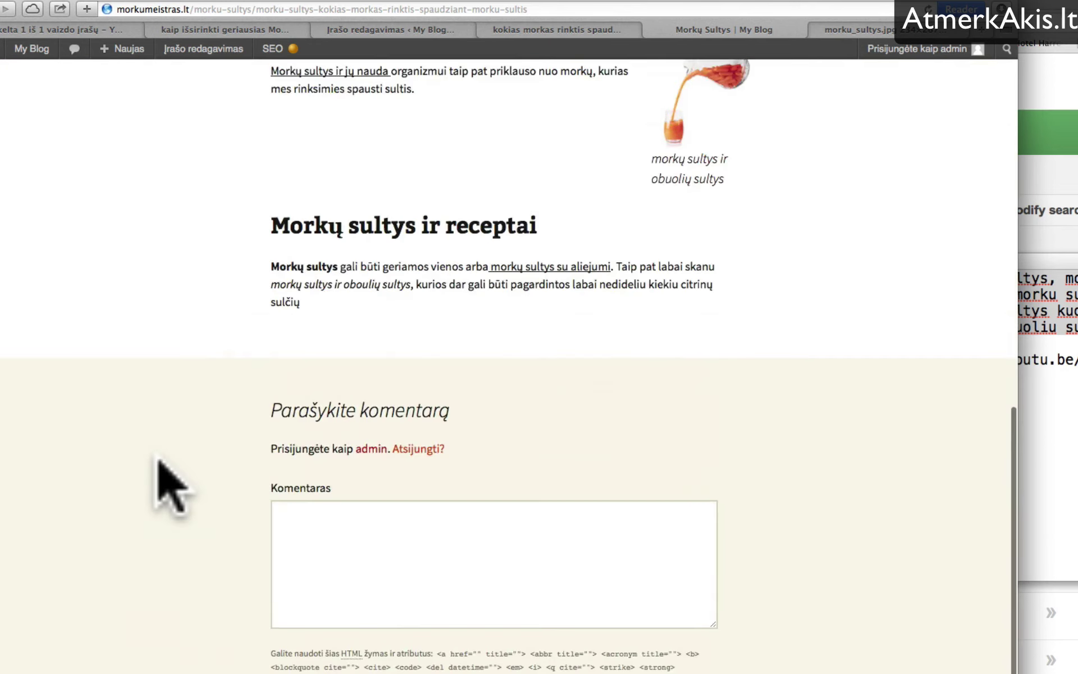
scroll(160, 461, down, 10)
scroll(160, 461, up, 15)
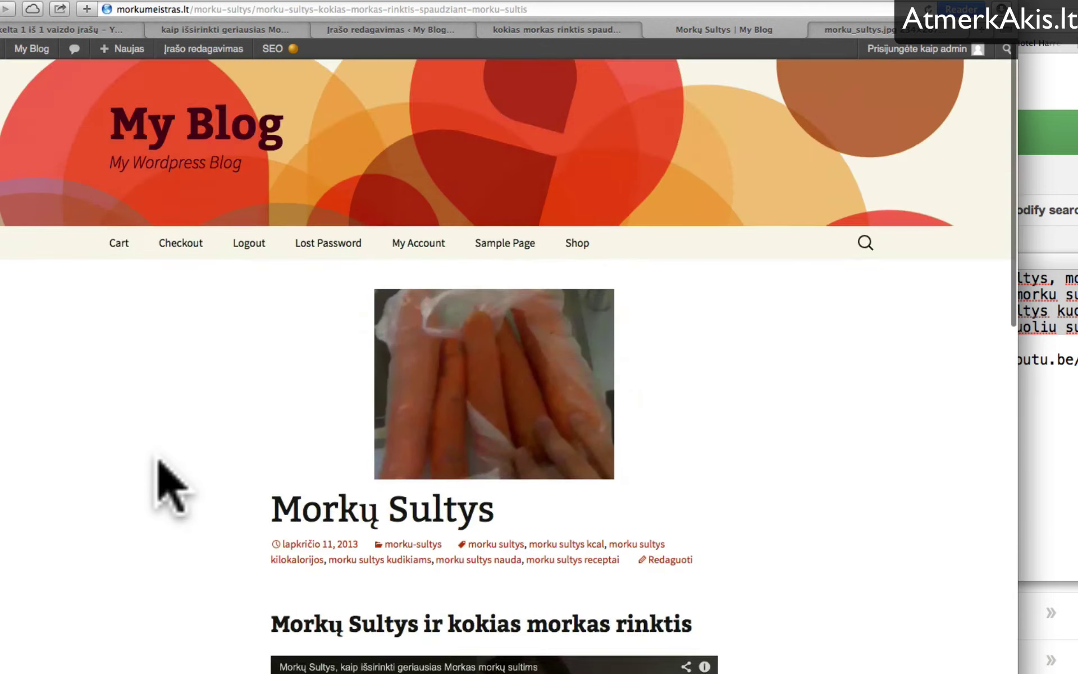
scroll(160, 462, down, 4)
scroll(168, 483, down, 20)
scroll(169, 483, up, 15)
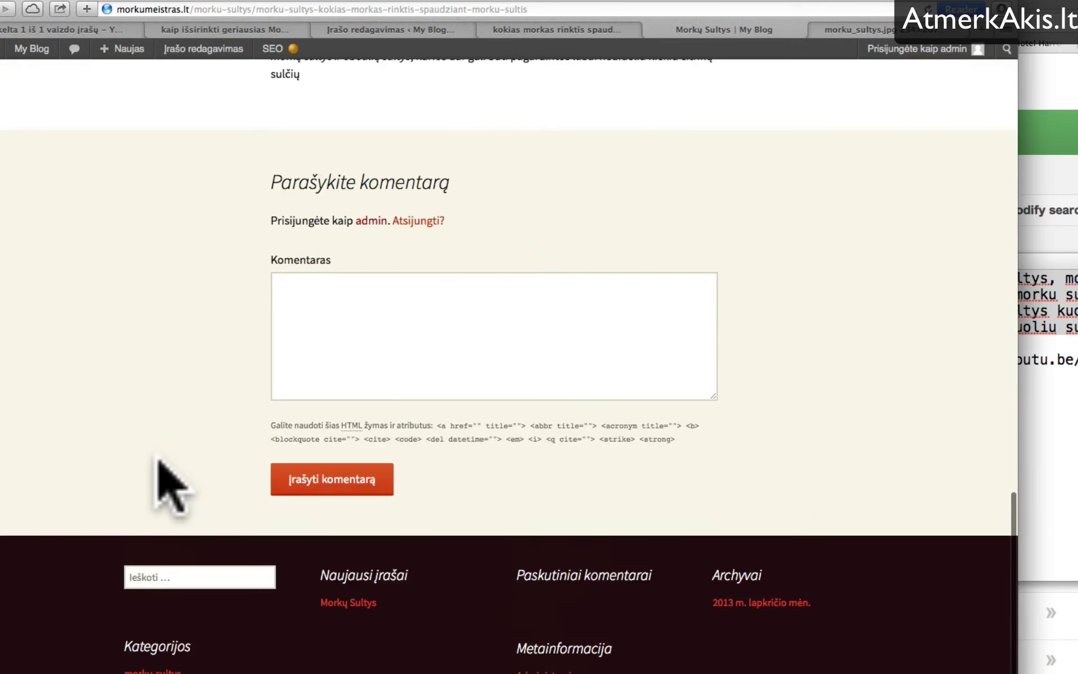
scroll(171, 486, up, 6)
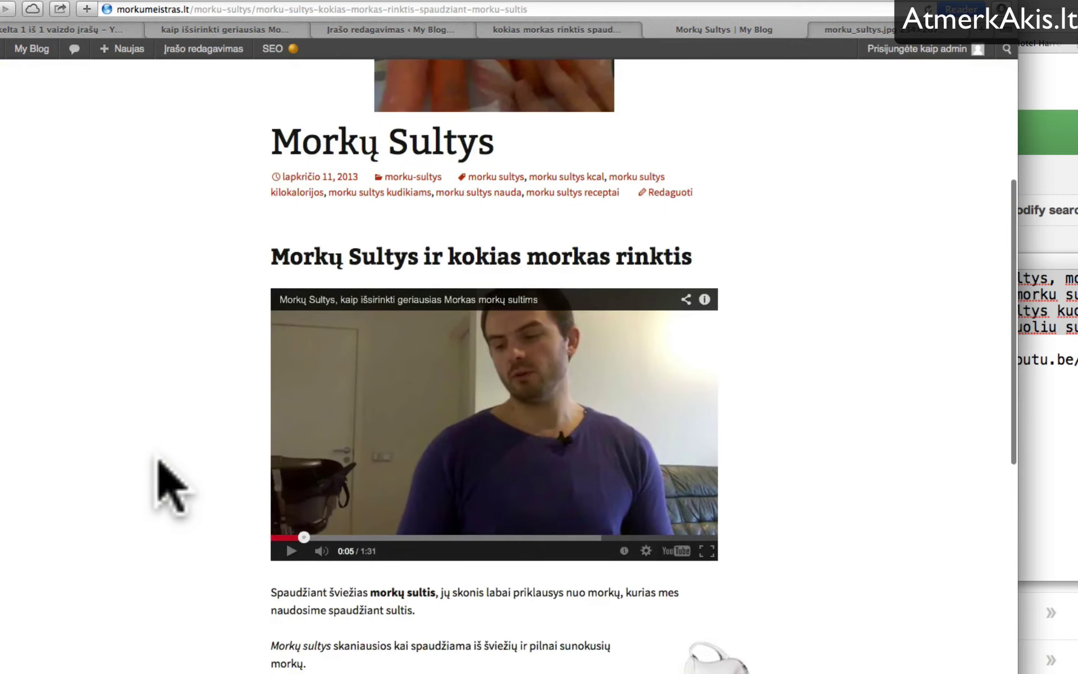
scroll(163, 482, up, 4)
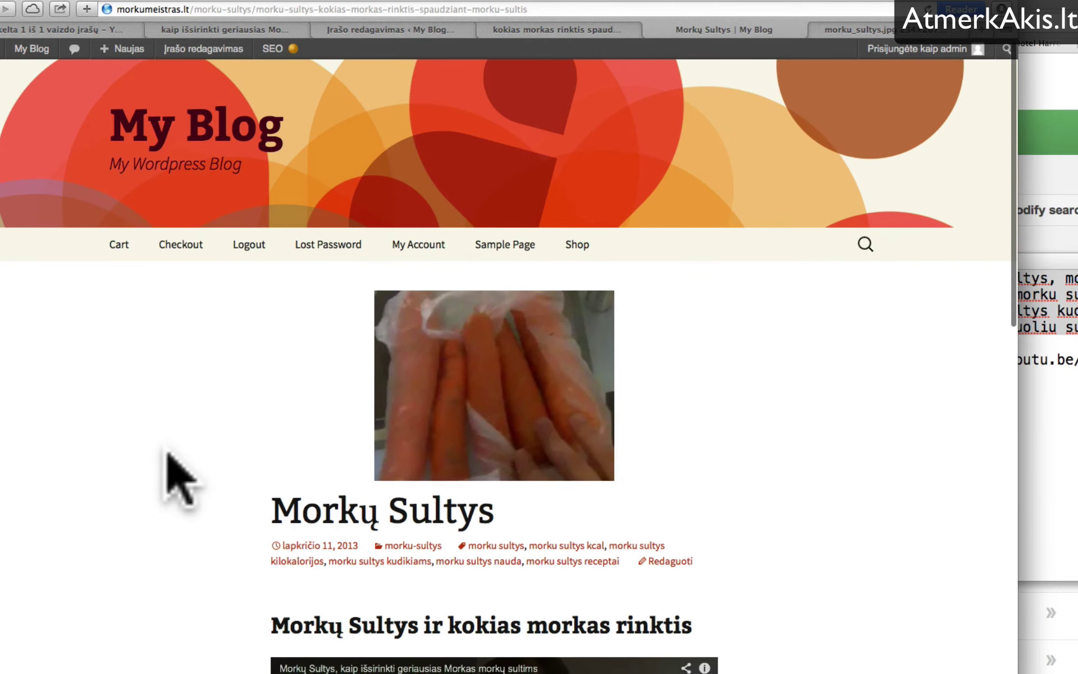
scroll(166, 503, up, 2)
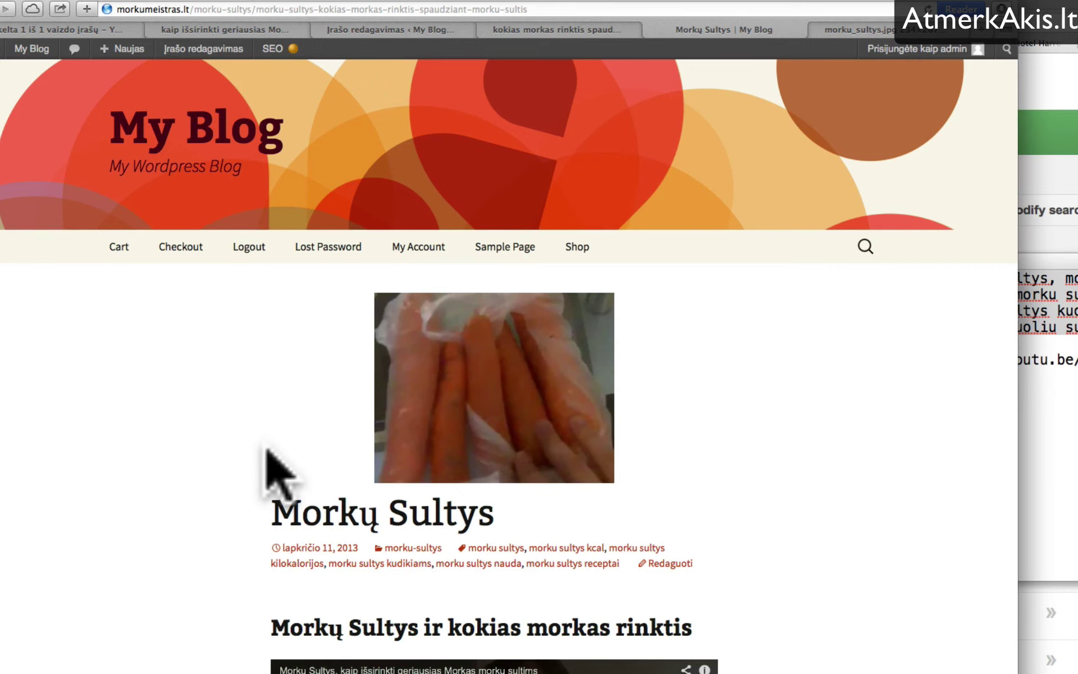
Copy the published Morkų Sultys post's full web address.
click(299, 9)
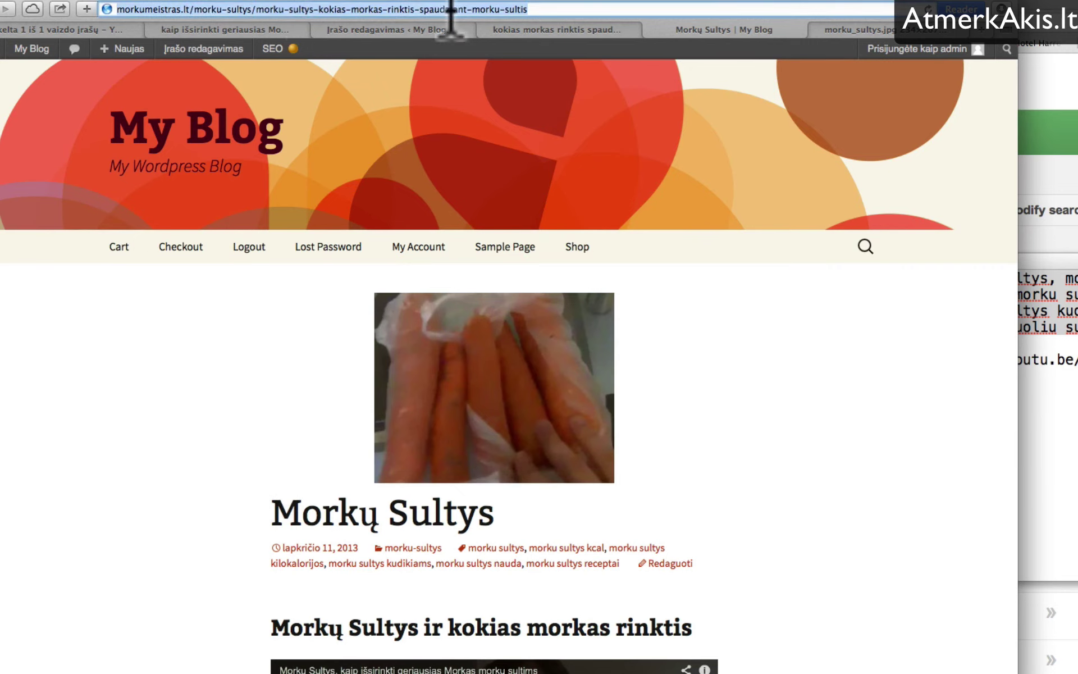
click(301, 9)
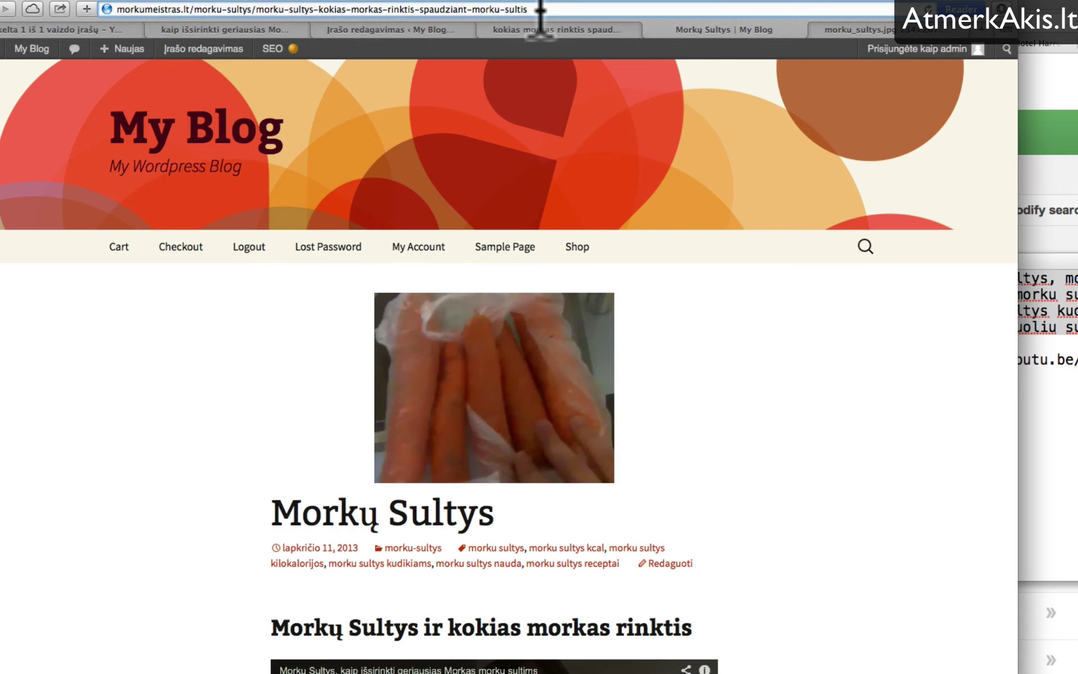
drag(541, 9, 87, 9)
right_click(186, 9)
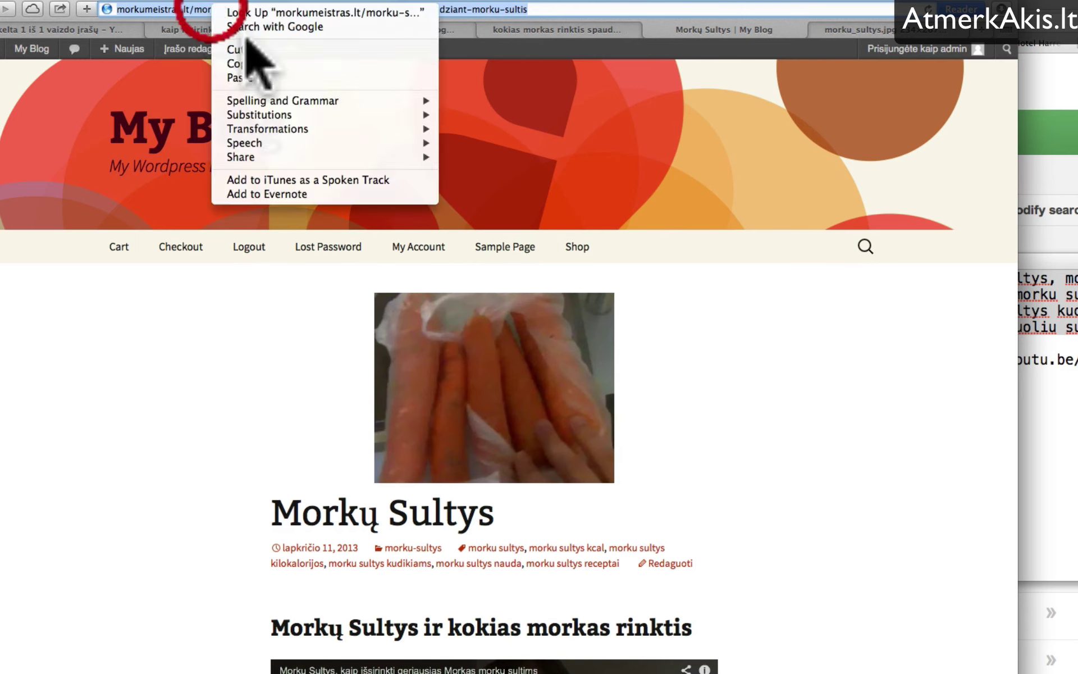
click(251, 48)
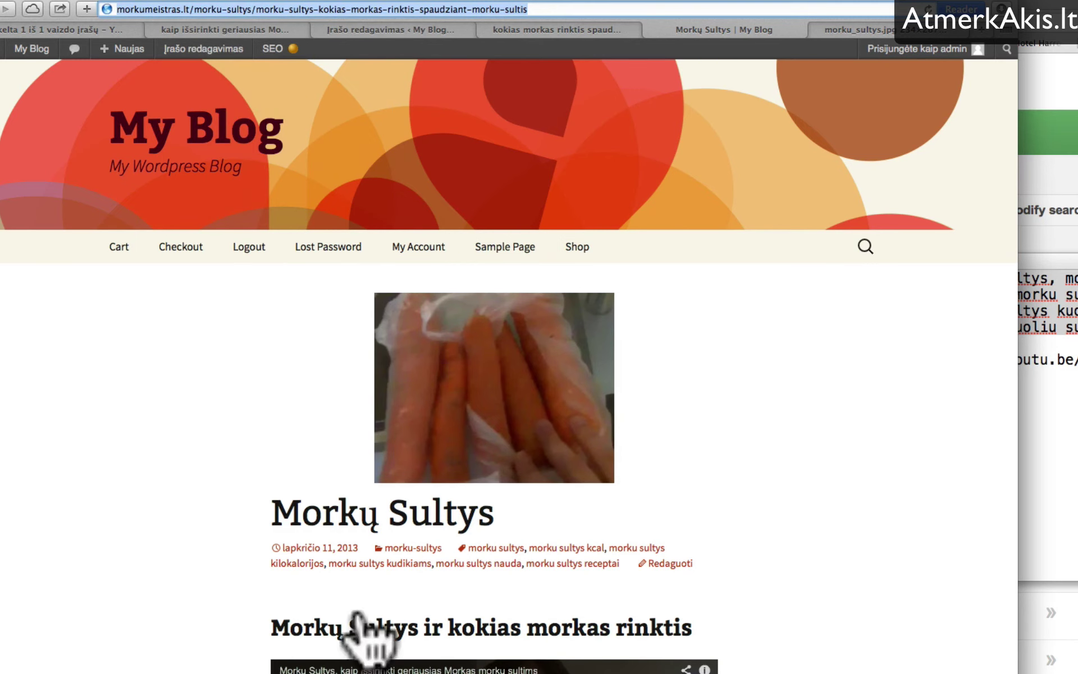
Switch to Google AdWords Keyword Planner, clear the product or service, and get keyword ideas with the copied post URL as landing page.
key(super+Tab)
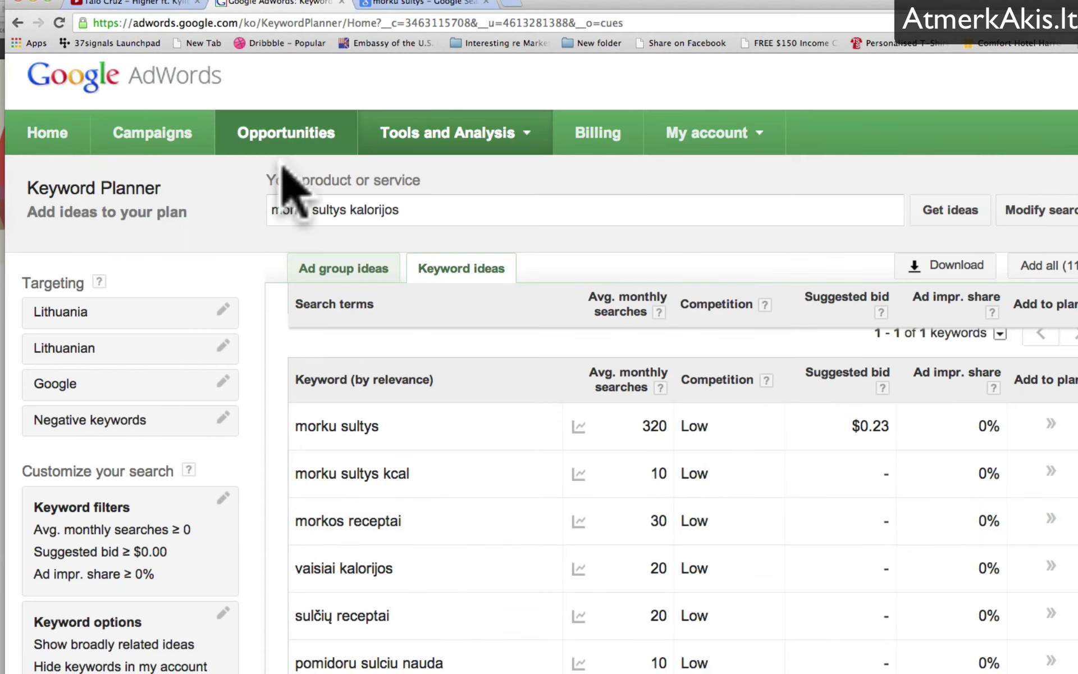
click(1052, 220)
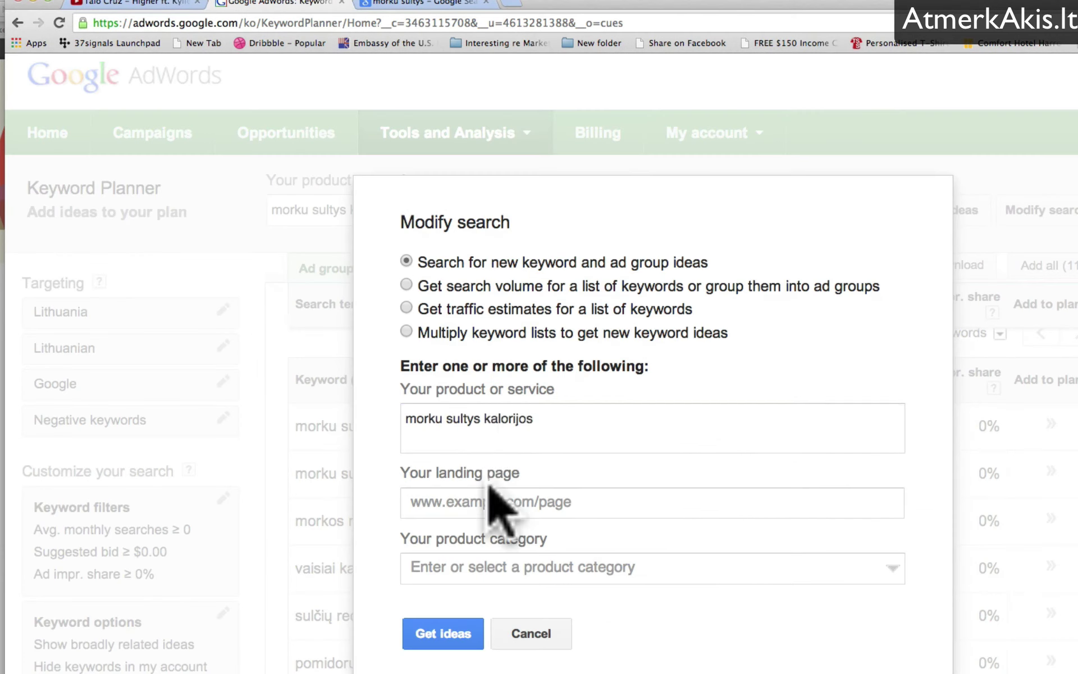
triple_click(494, 431)
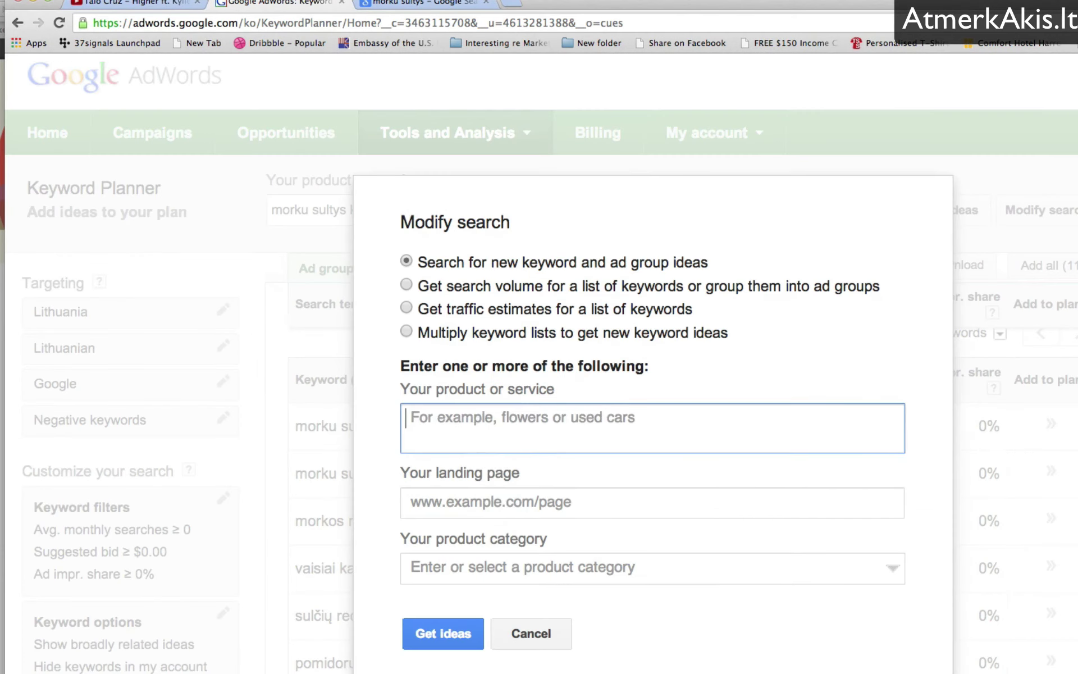
click(512, 504)
key(super+v)
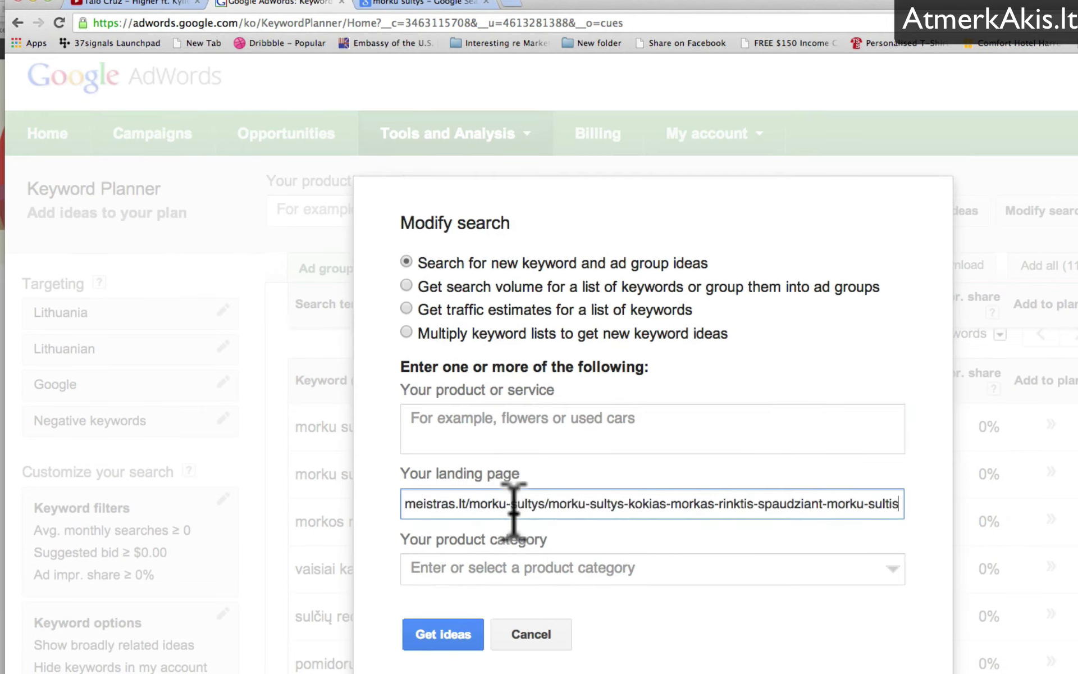
drag(512, 509, 728, 508)
click(728, 509)
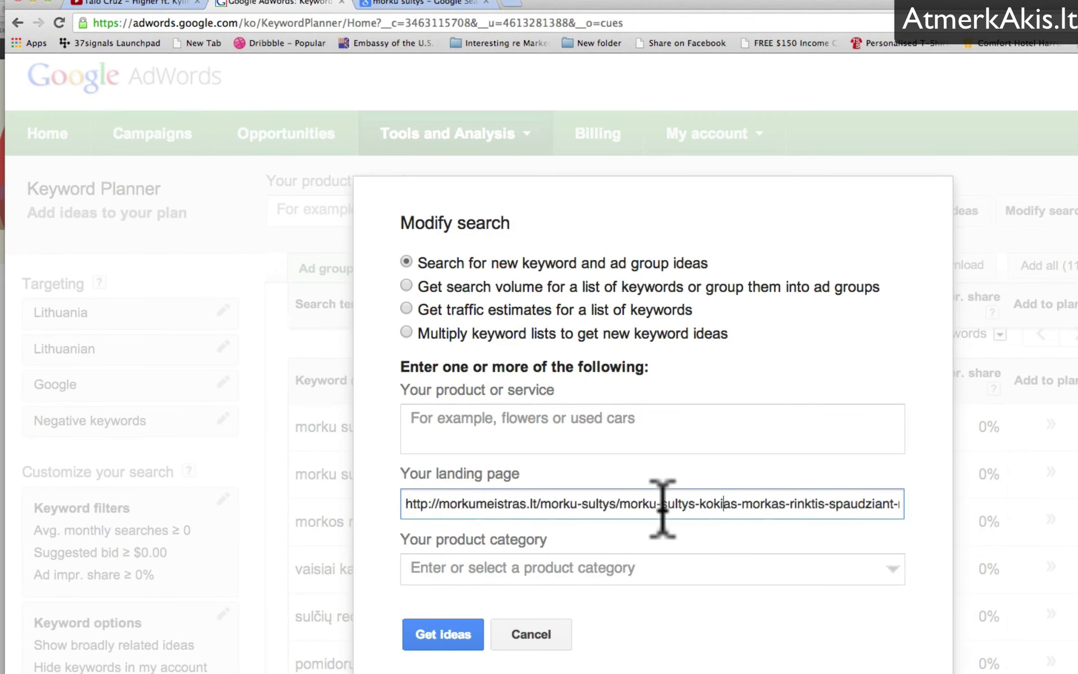
click(443, 633)
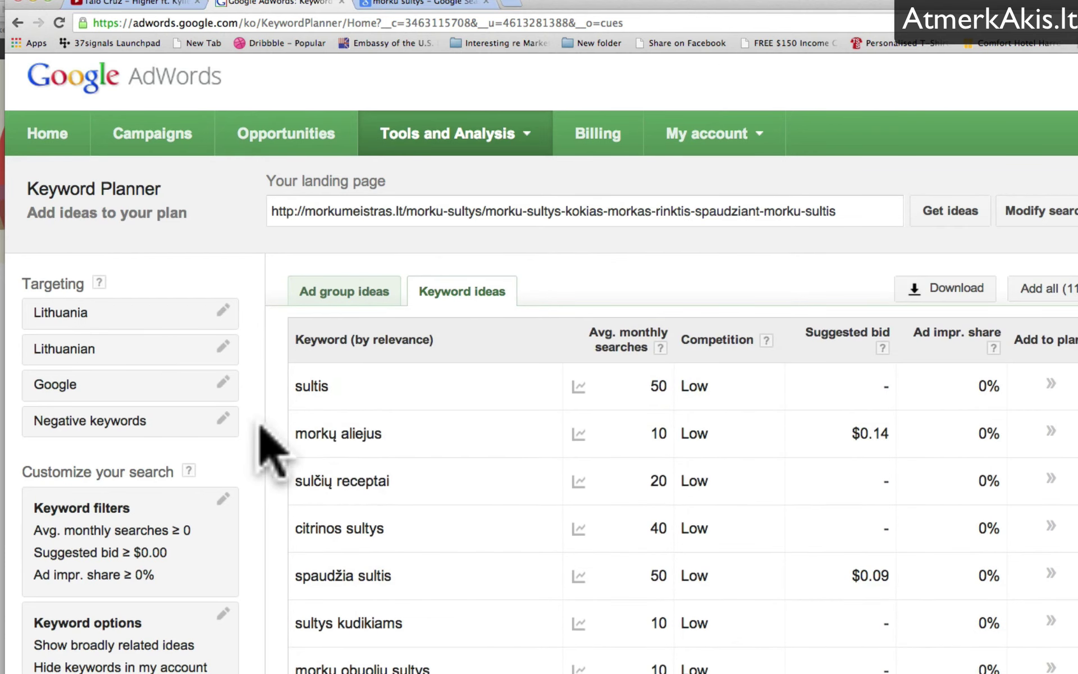
Examine the keyword ideas for the post's landing page, including their average monthly searches and competition.
scroll(480, 466, down, 2)
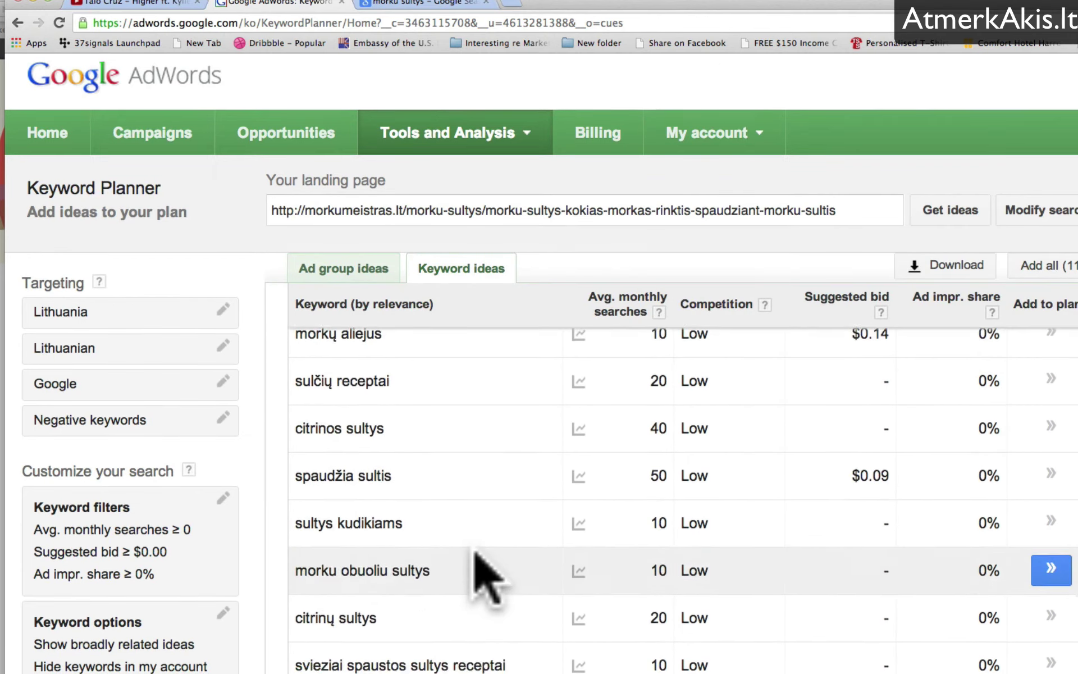
scroll(477, 556, up, 3)
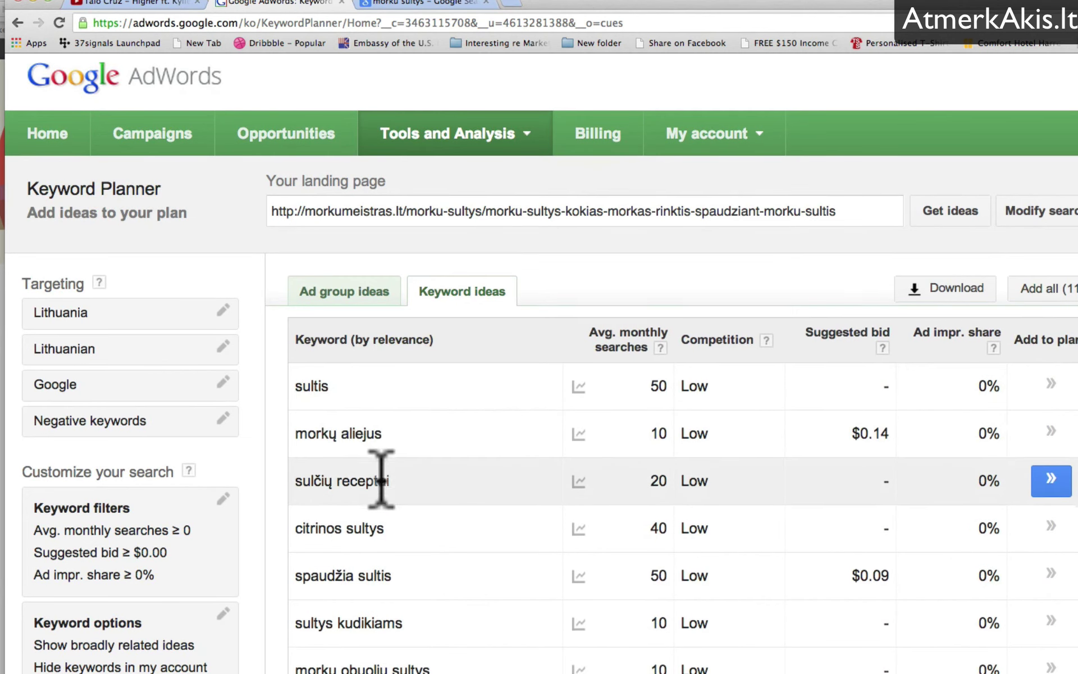
scroll(393, 460, down, 2)
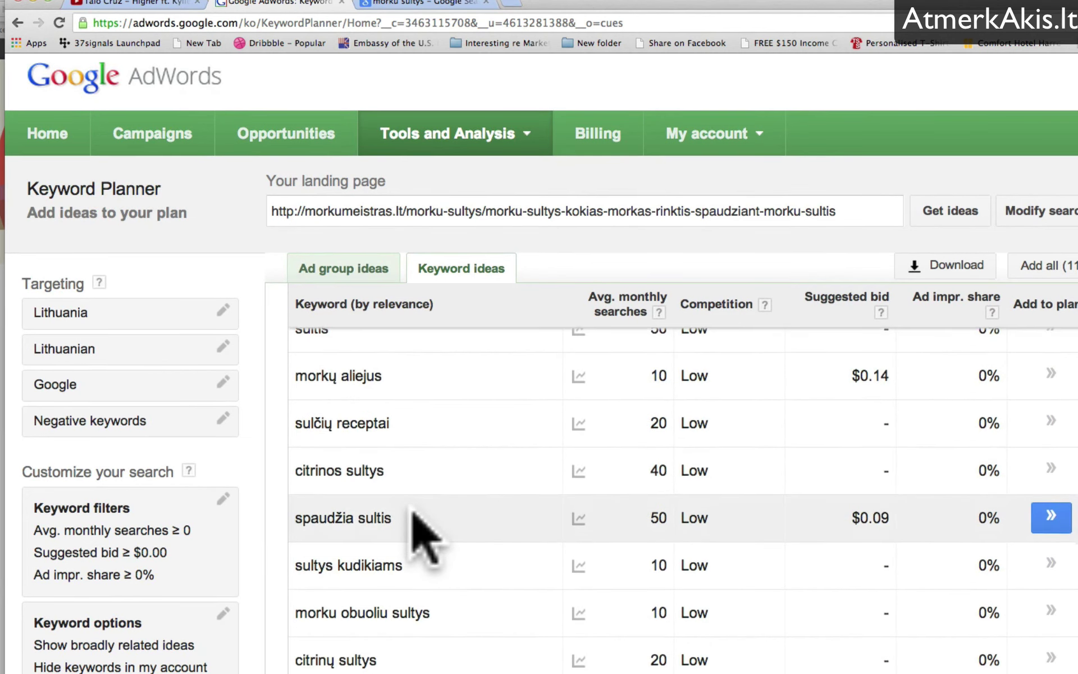
scroll(416, 517, down, 1)
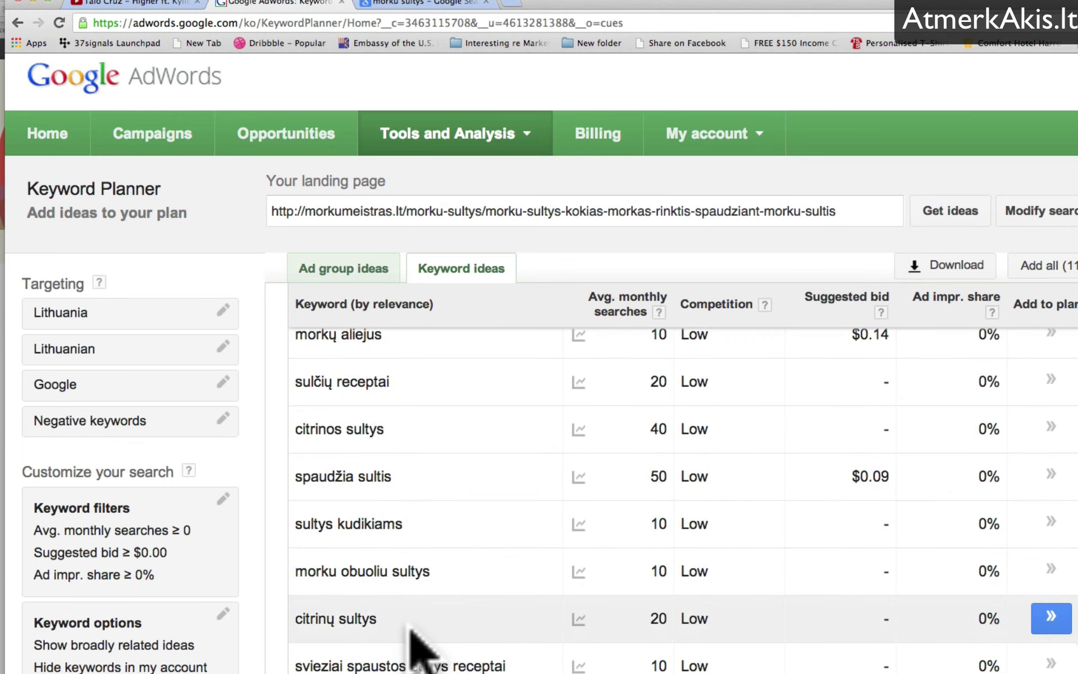
scroll(427, 663, up, 3)
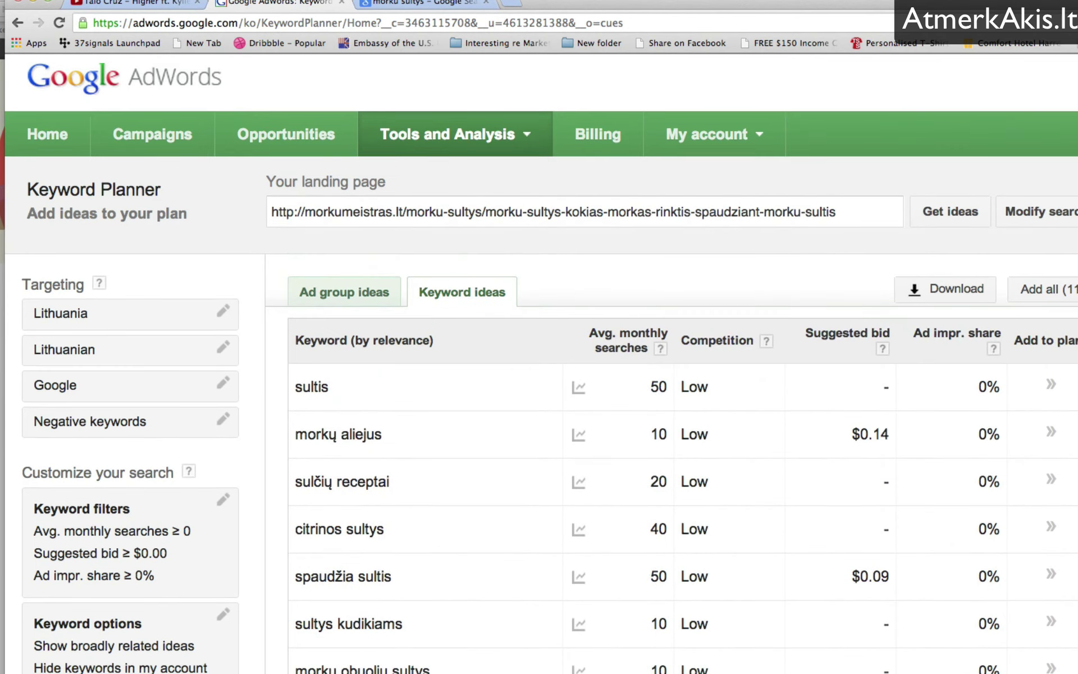
scroll(419, 508, down, 2)
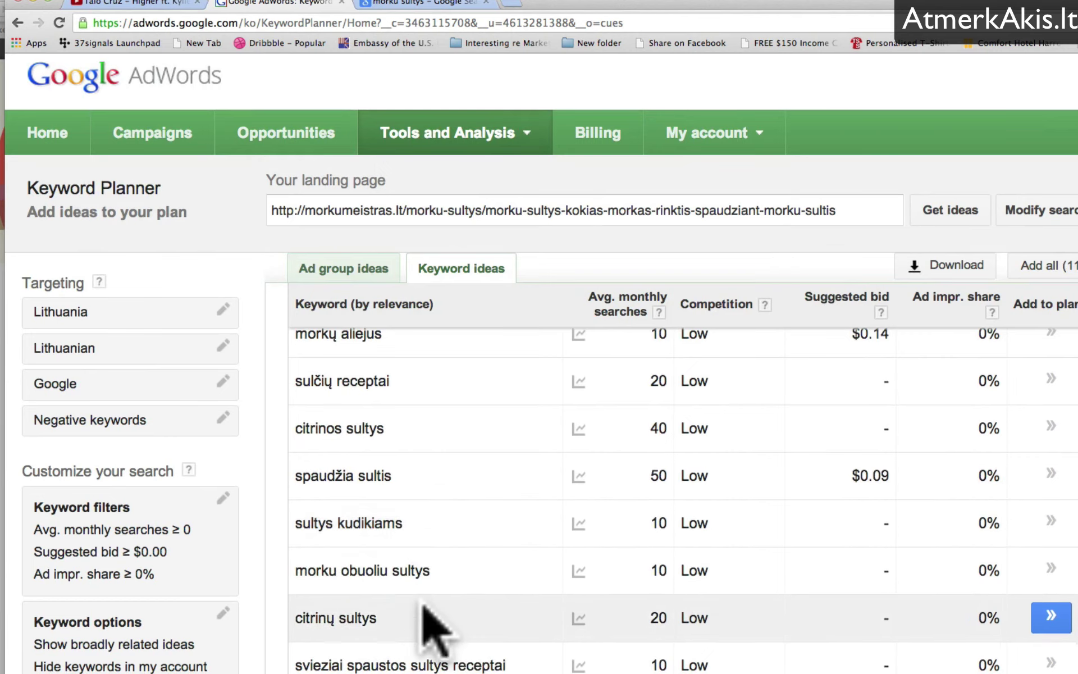
scroll(433, 618, up, 1)
scroll(430, 638, up, 1)
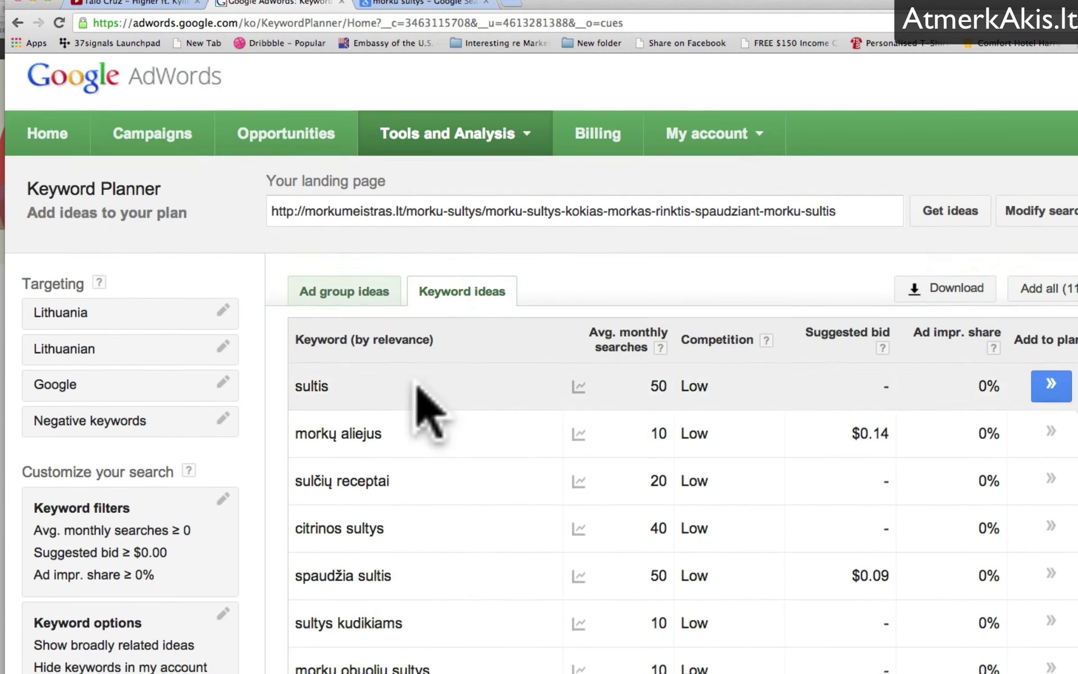
scroll(426, 615, down, 1)
scroll(430, 624, down, 2)
scroll(433, 633, up, 3)
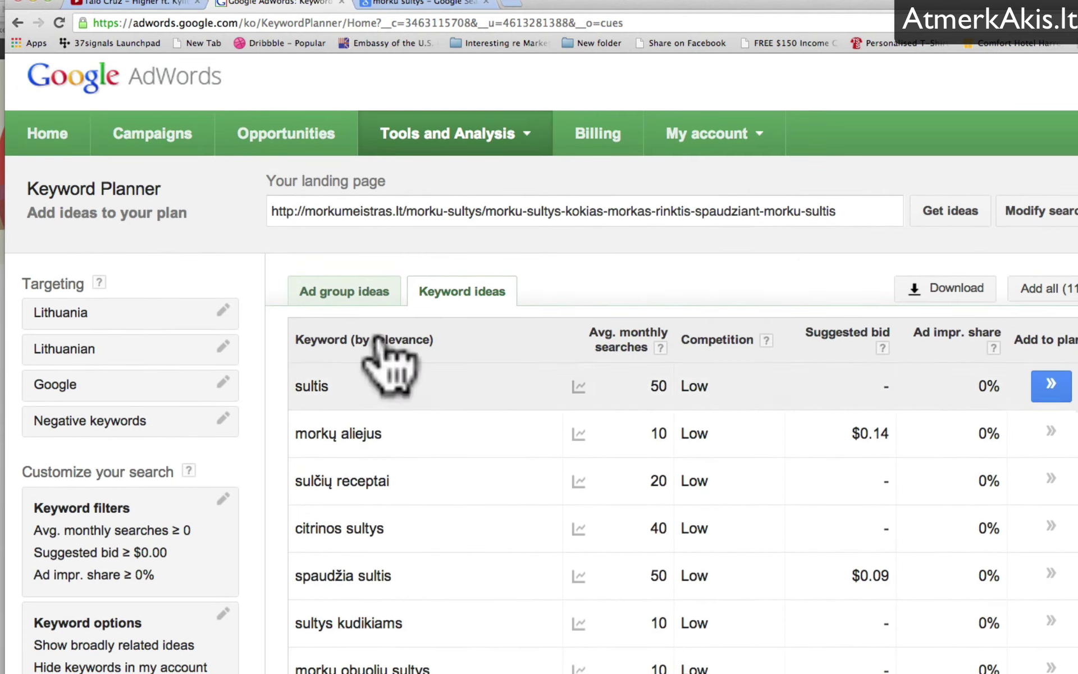
Bring up the morku sultys Google results, switch back to the published post and review its featured image, tags, heading and video.
click(413, 4)
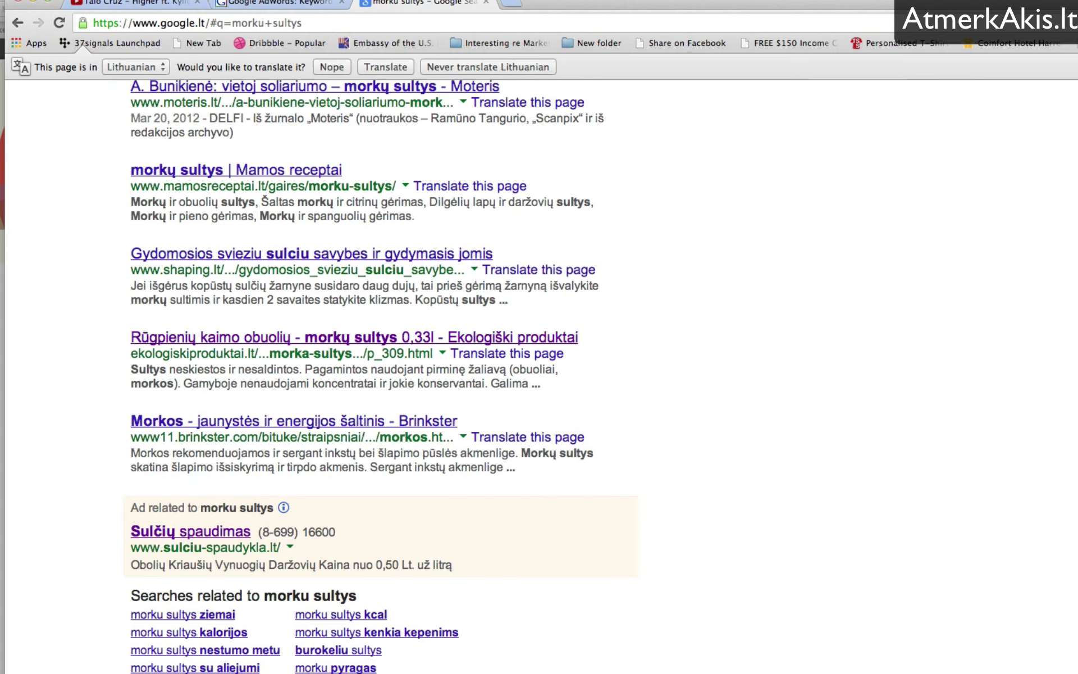
key(super+Tab)
scroll(208, 535, down, 8)
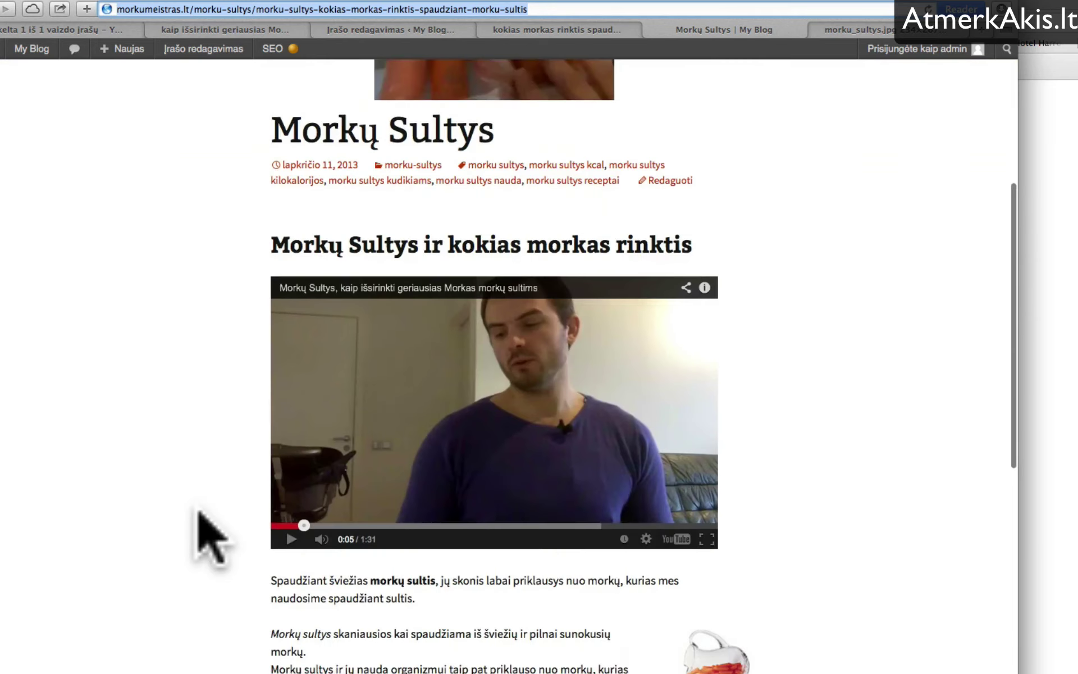
scroll(210, 537, down, 3)
scroll(211, 536, up, 4)
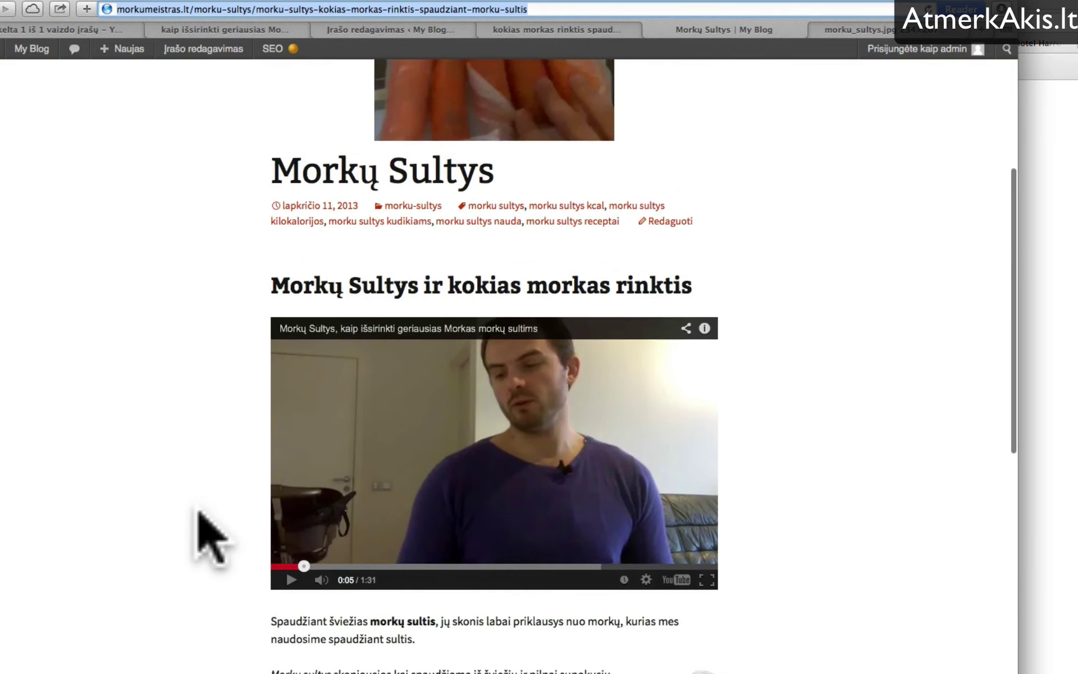
scroll(211, 538, up, 5)
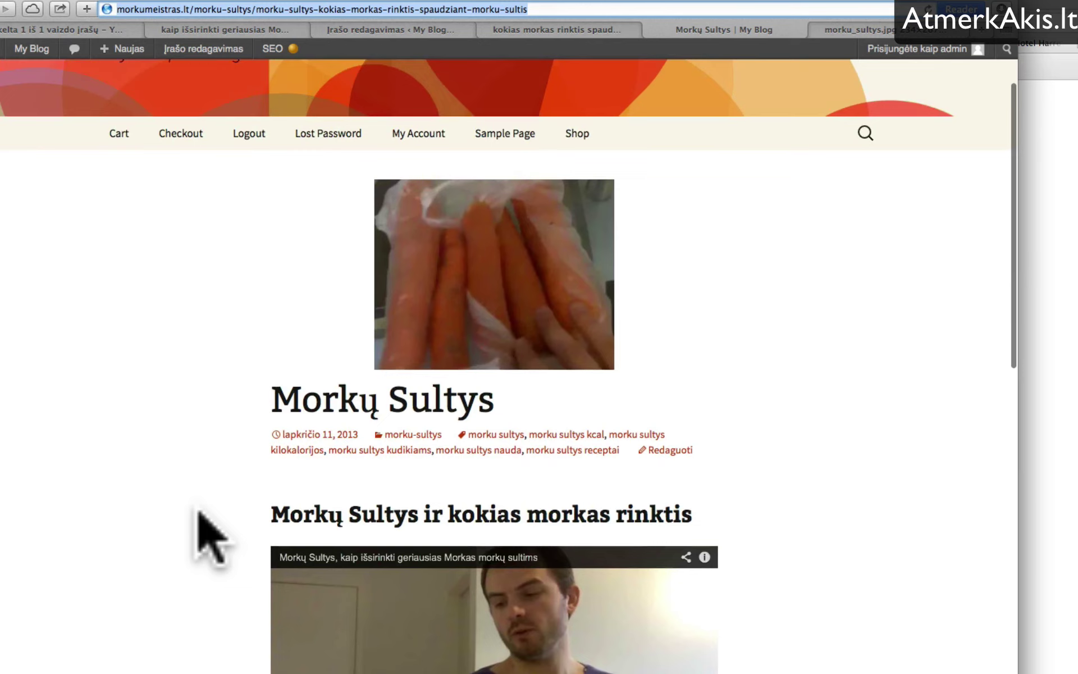
scroll(210, 536, up, 1)
scroll(211, 536, down, 10)
scroll(211, 536, up, 4)
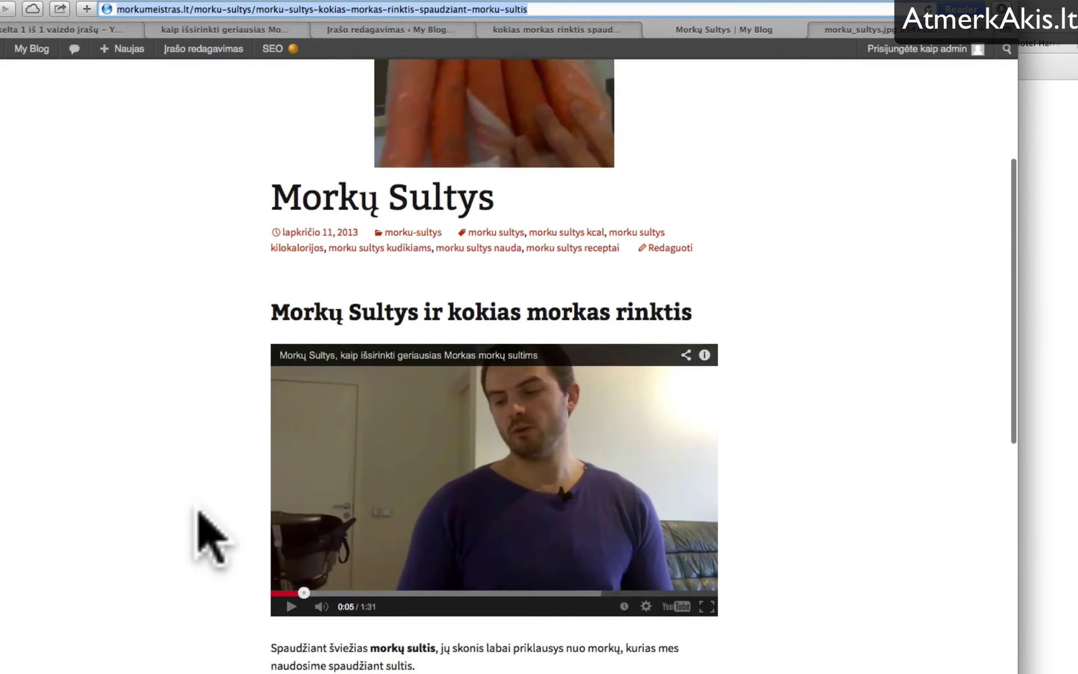
scroll(211, 536, up, 2)
scroll(210, 536, up, 5)
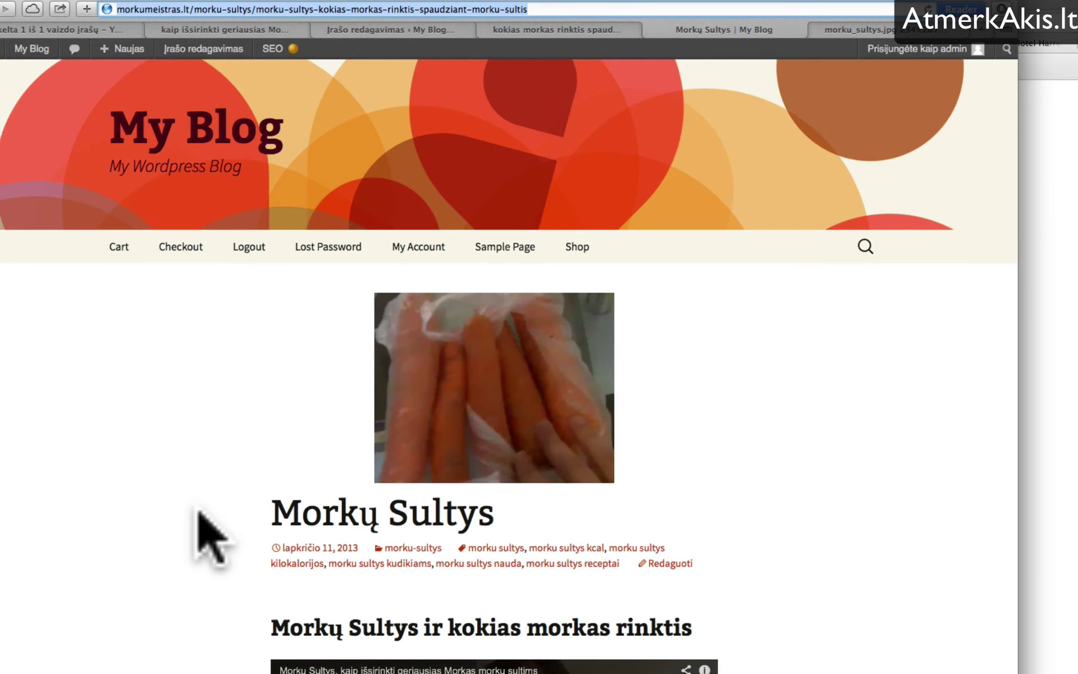
click(427, 14)
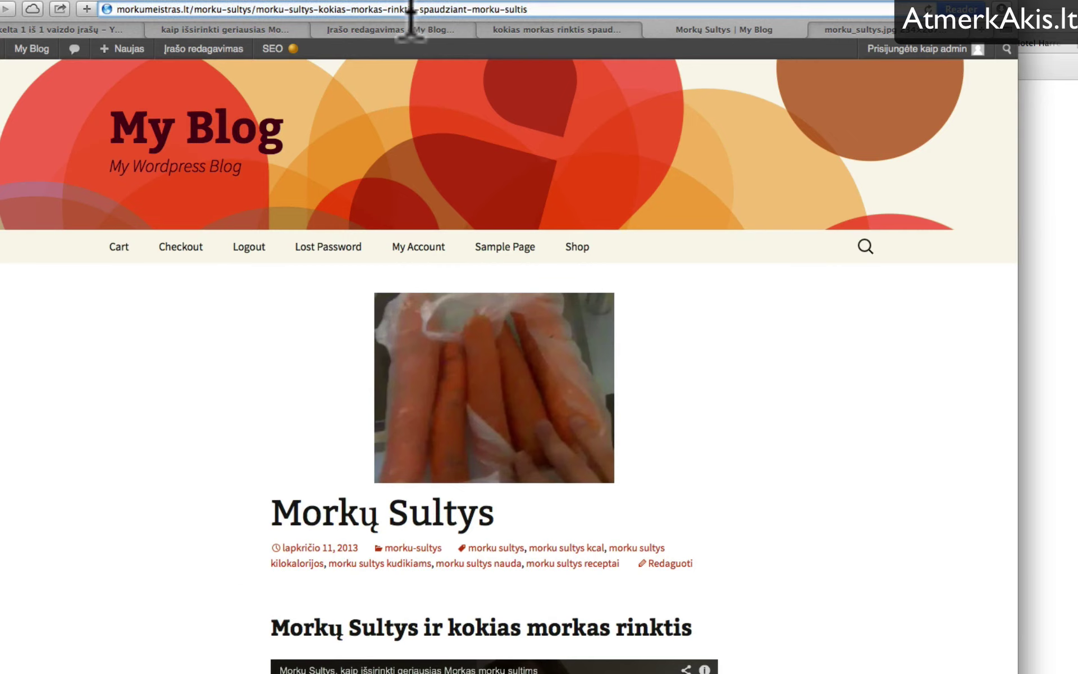
click(411, 13)
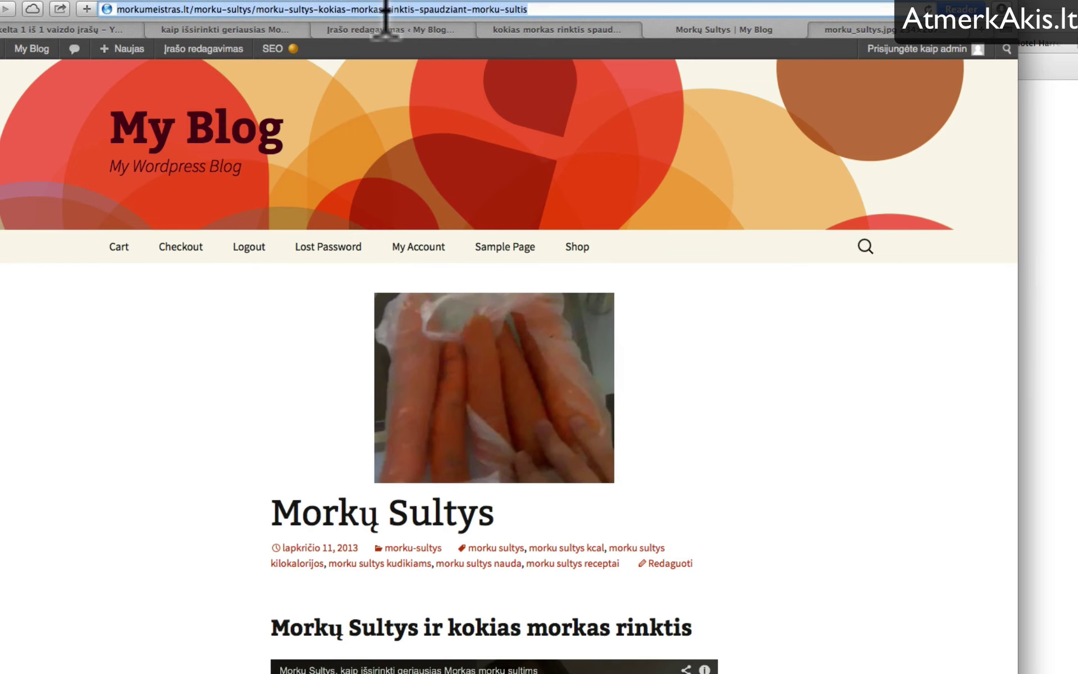
right_click(266, 10)
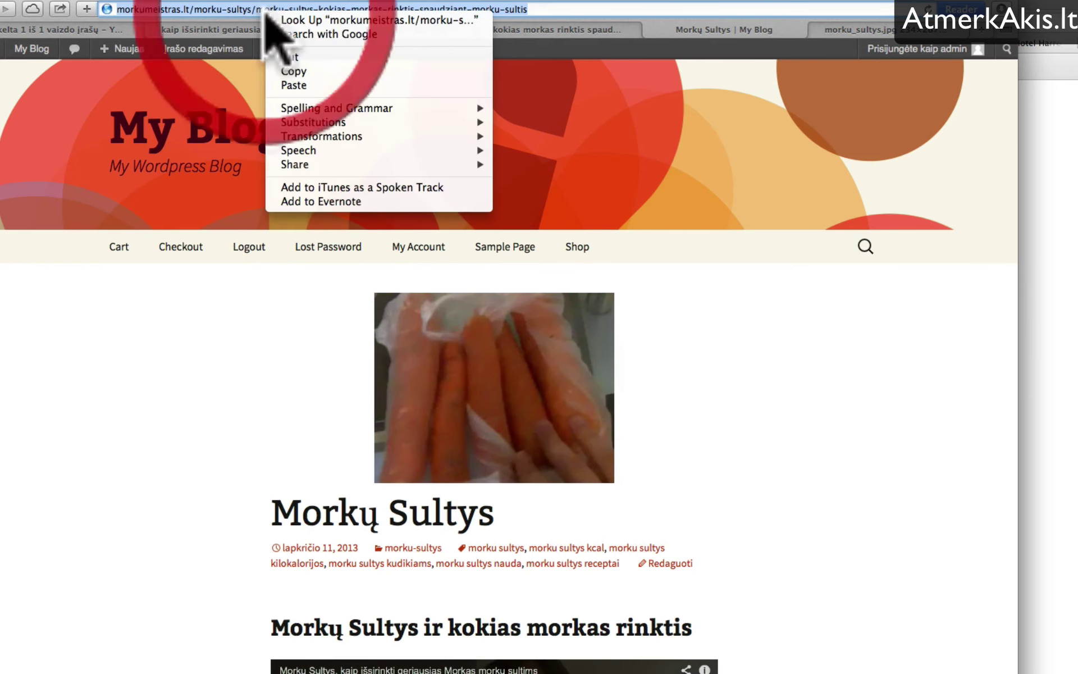
click(164, 487)
Switch to the browser with the Google results and open atmerkakis.lt/30dienu-20-diena in place of them.
mouse_move(912, 53)
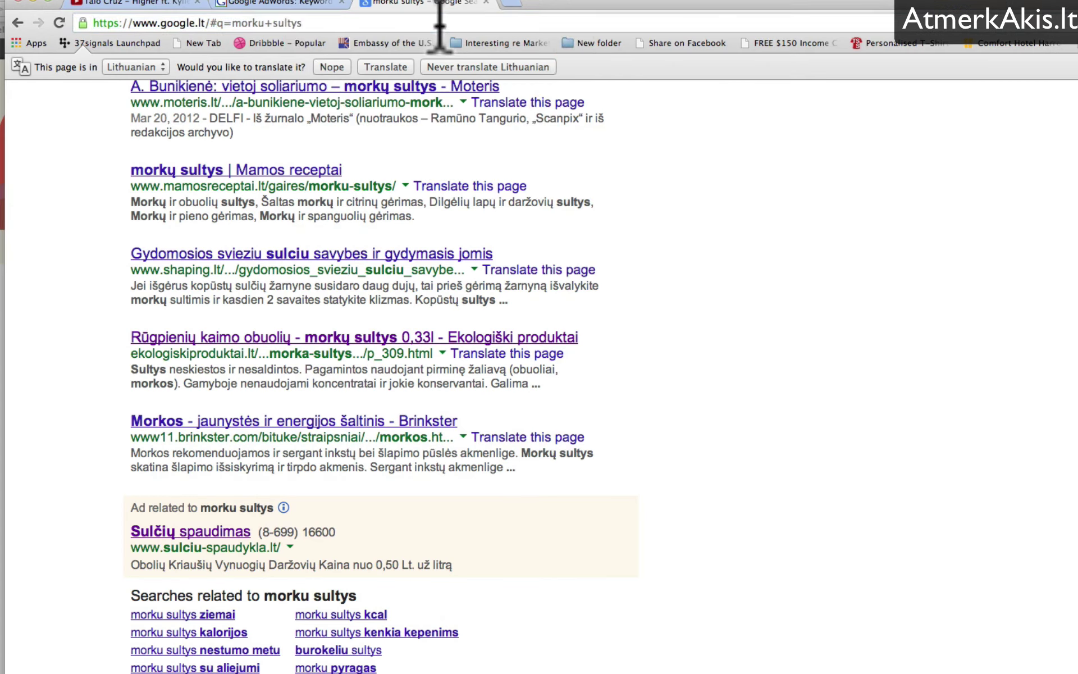
click(447, 22)
text(at)
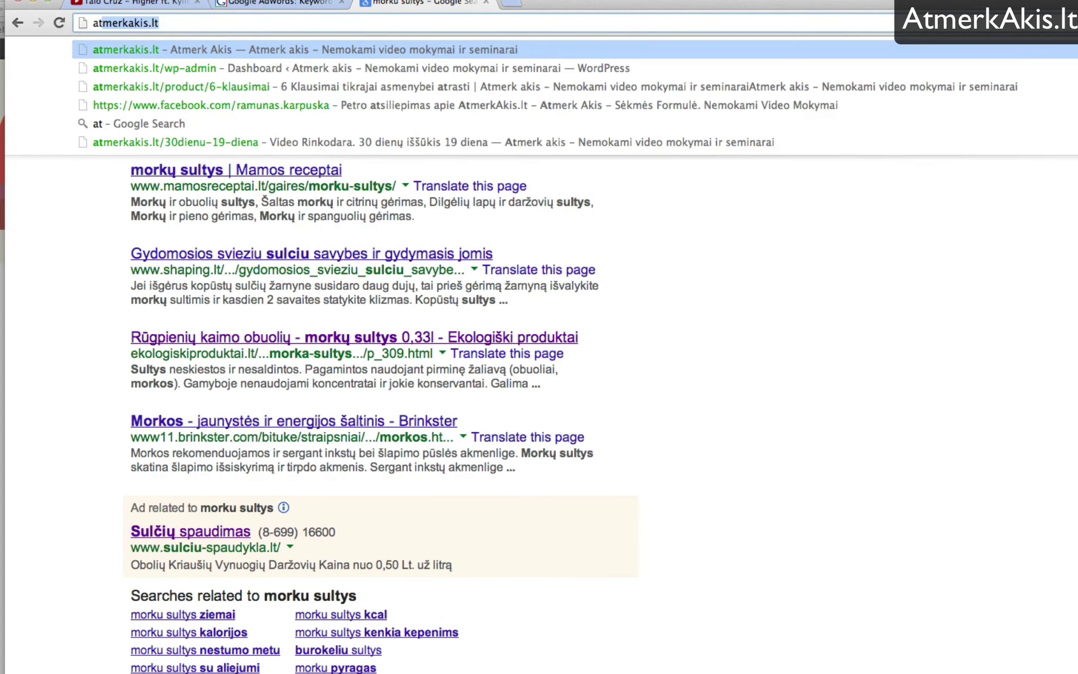
key(Right)
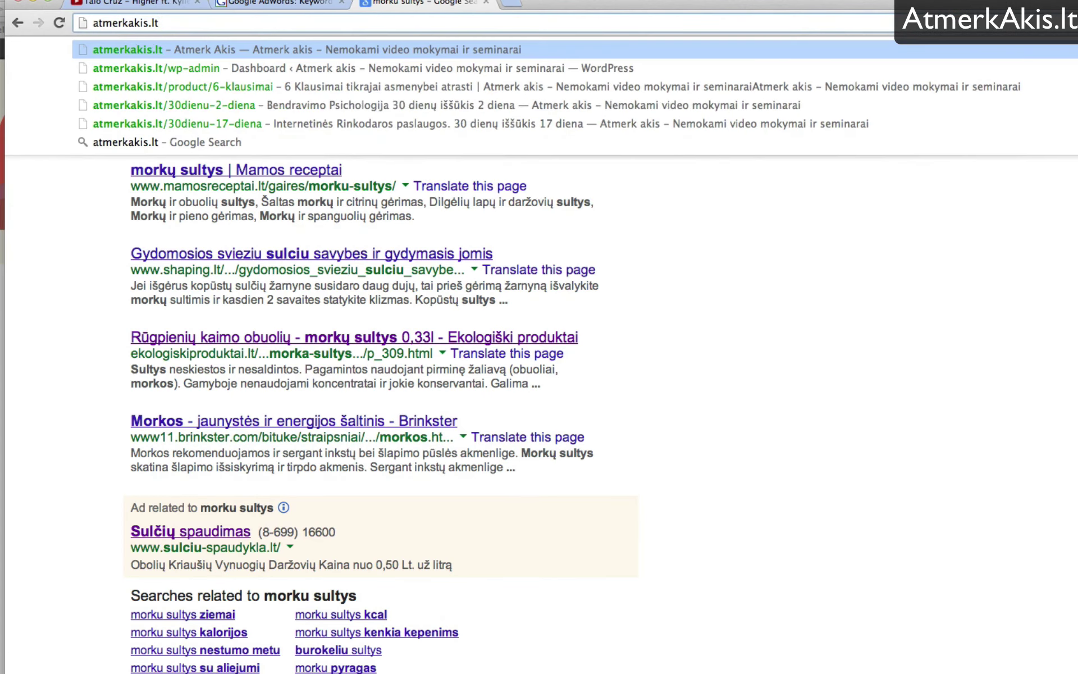
key(Down)
key(Down)
key(Down)
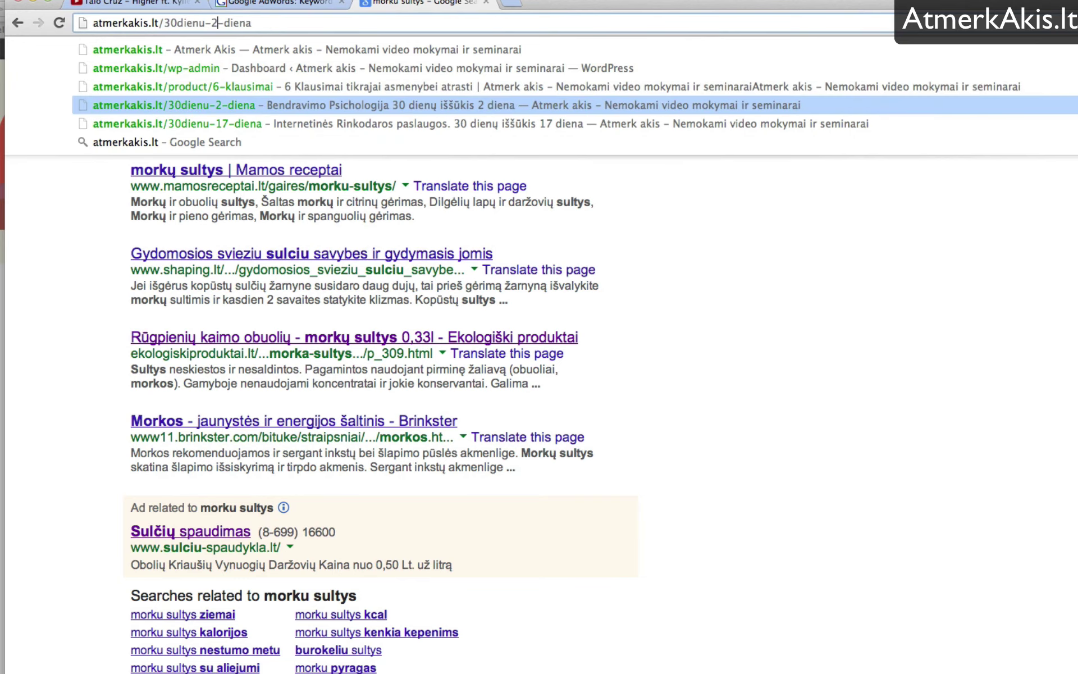
text(0)
key(Return)
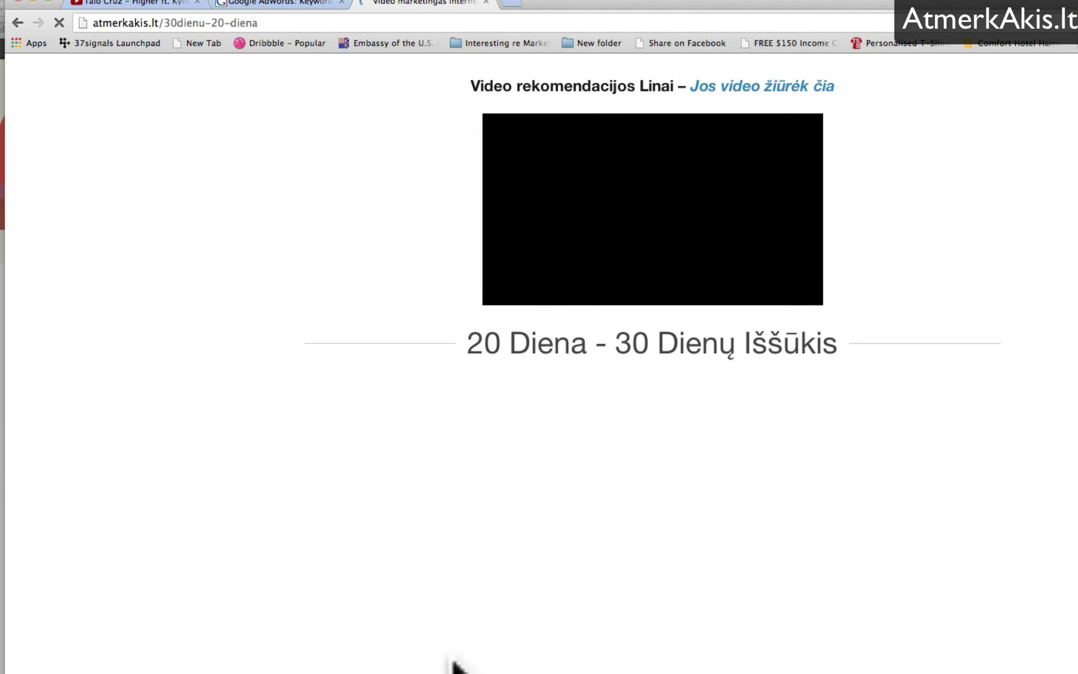
Pause the 20 Diena video and follow the 20 Dienos Anketa (ir Registracija) link below it.
click(434, 663)
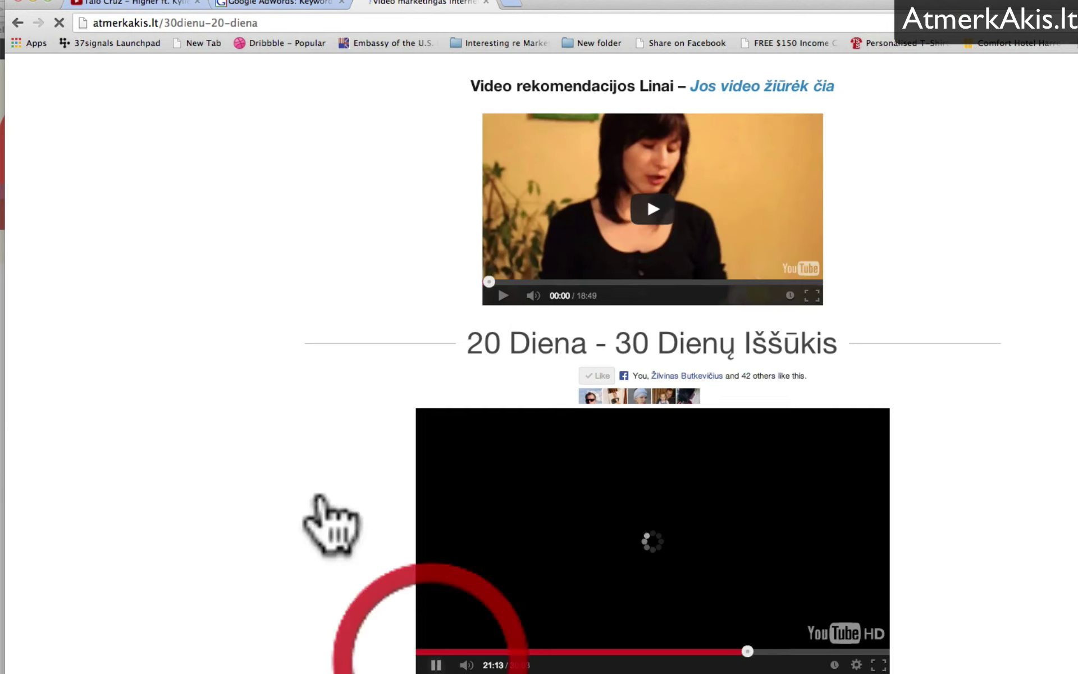
scroll(331, 514, down, 4)
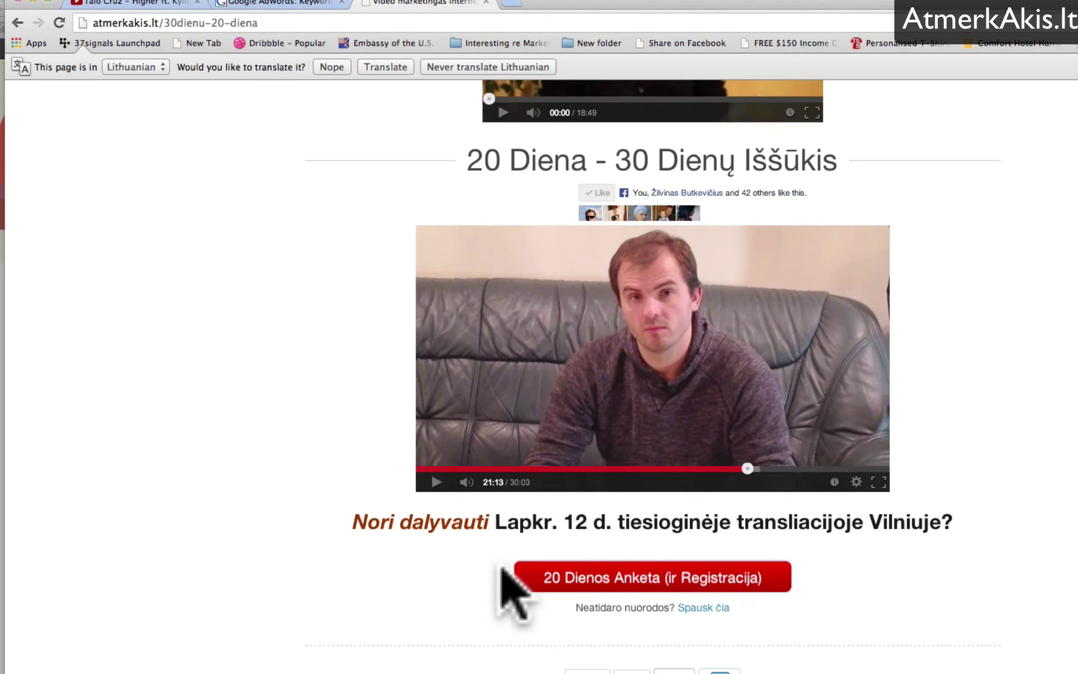
click(674, 581)
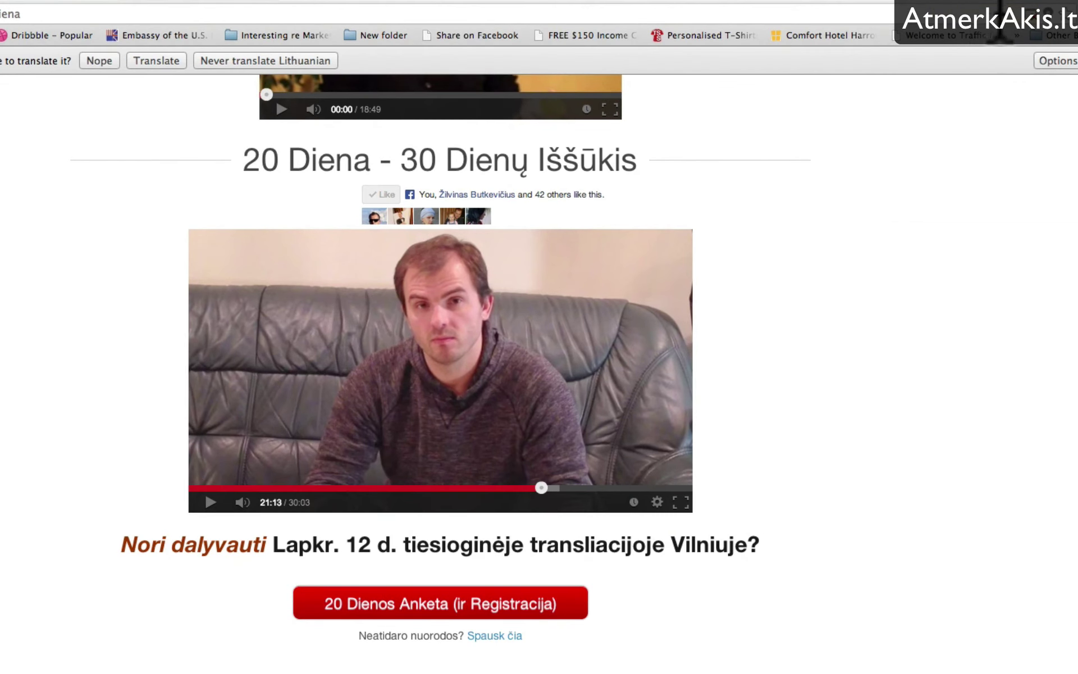
Always allow pop-ups from atmerkakis.lt and follow the 20 Dienos Anketa (ir Registracija) link again.
click(1038, 20)
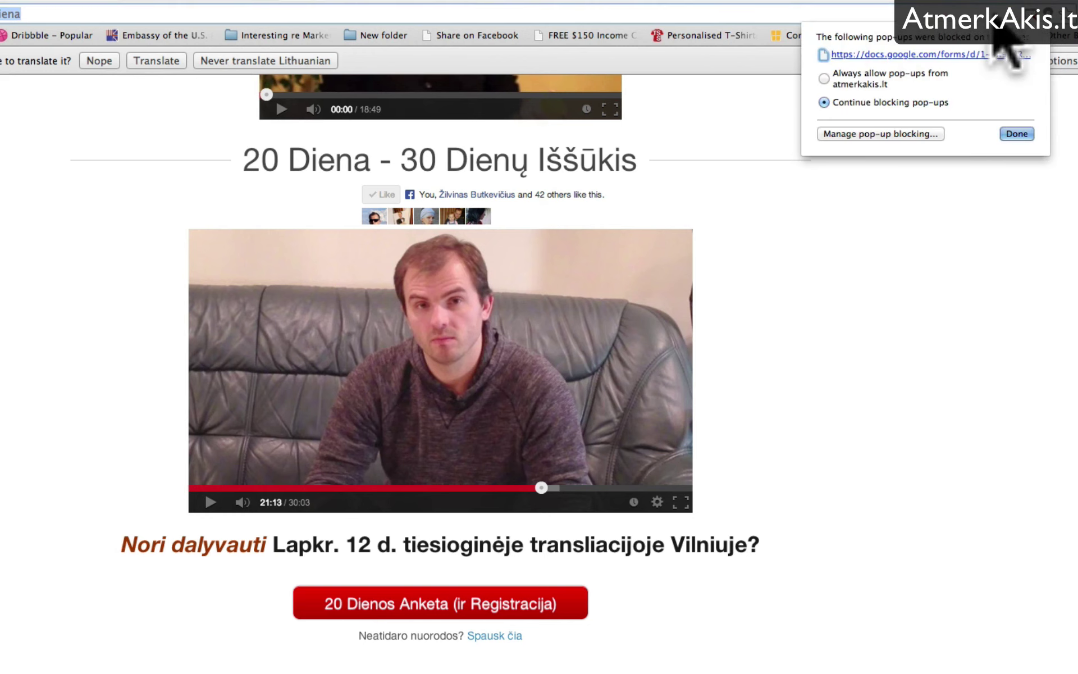
click(824, 79)
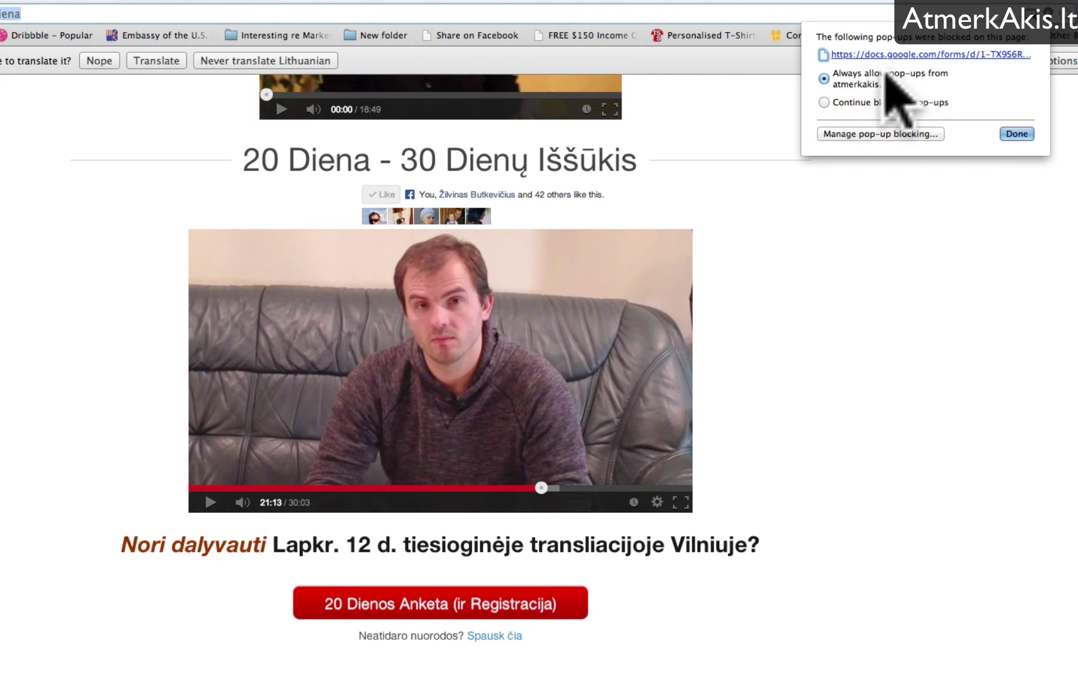
click(1022, 132)
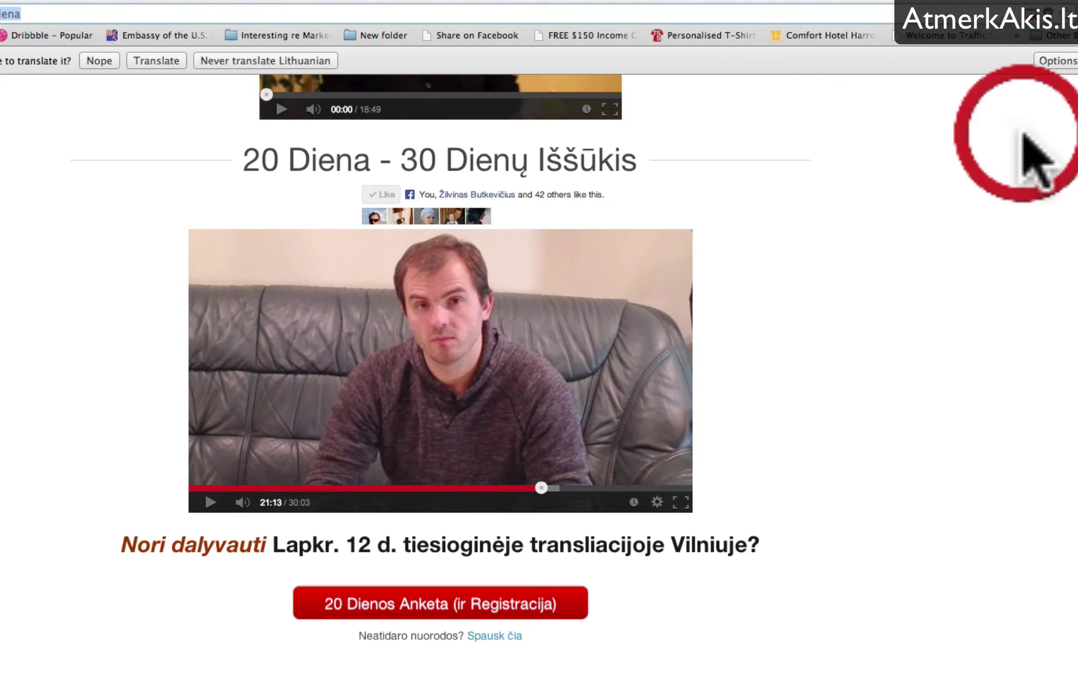
click(448, 614)
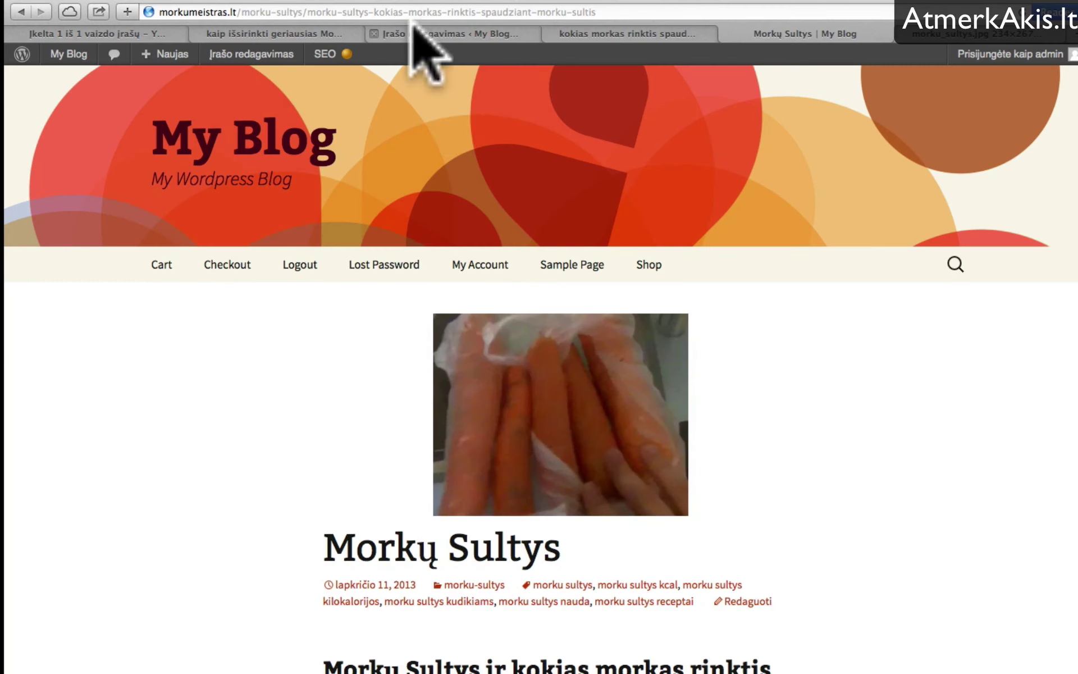
Bring up the outdated preview of the Morkų Sultys post (?p=36&preview=true) in the blog's browser window and reload it.
click(426, 35)
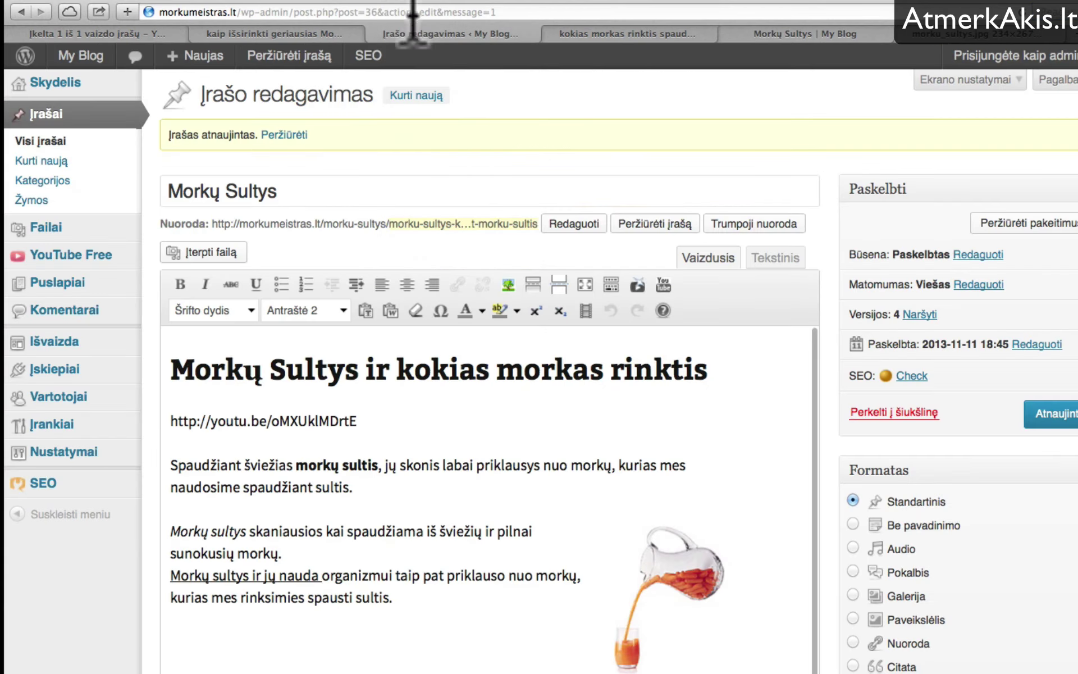
click(756, 33)
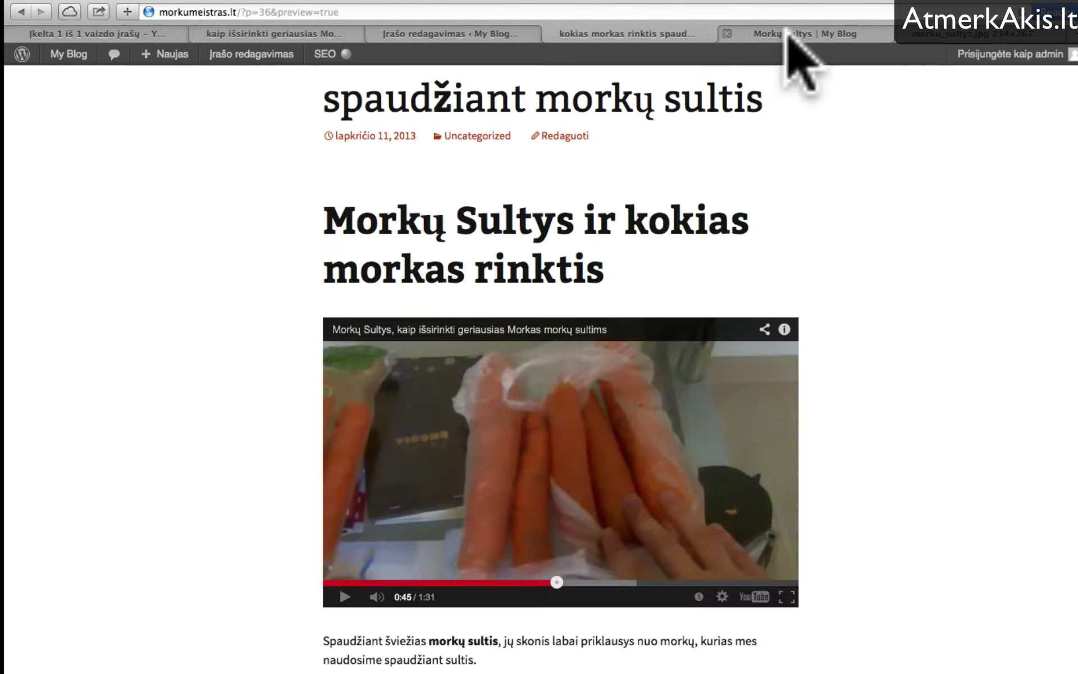
scroll(359, 309, up, 6)
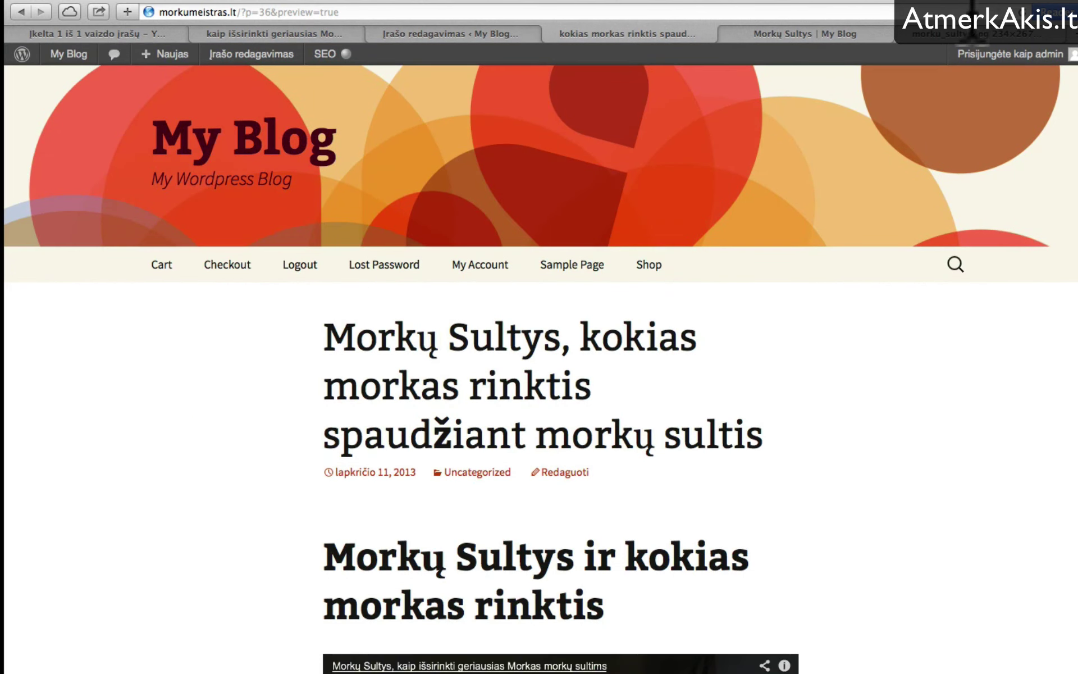
click(1024, 13)
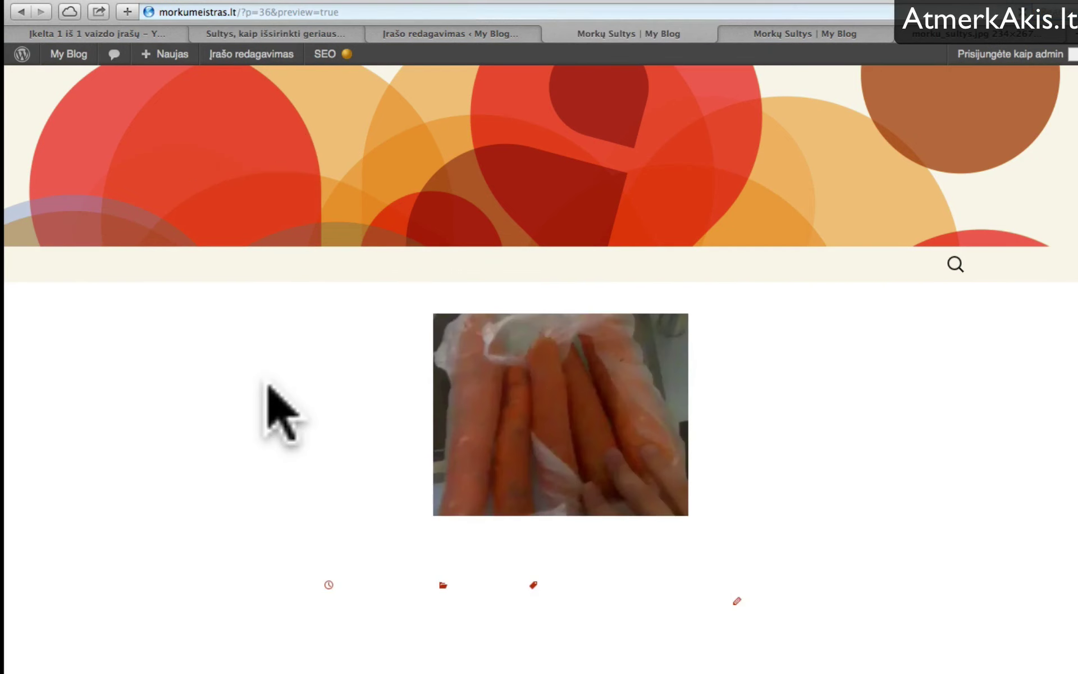
Stop the embedded carrot video and review the reloaded post's featured image, title, tags, heading and body text.
scroll(275, 450, down, 5)
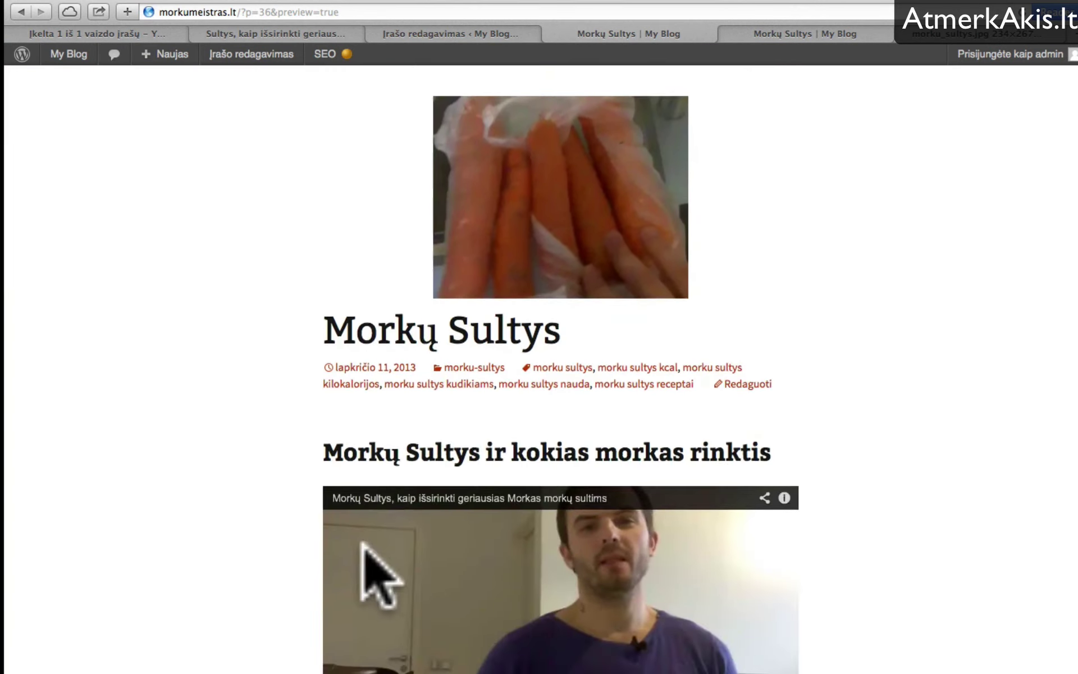
click(378, 573)
scroll(254, 569, down, 12)
scroll(256, 567, up, 8)
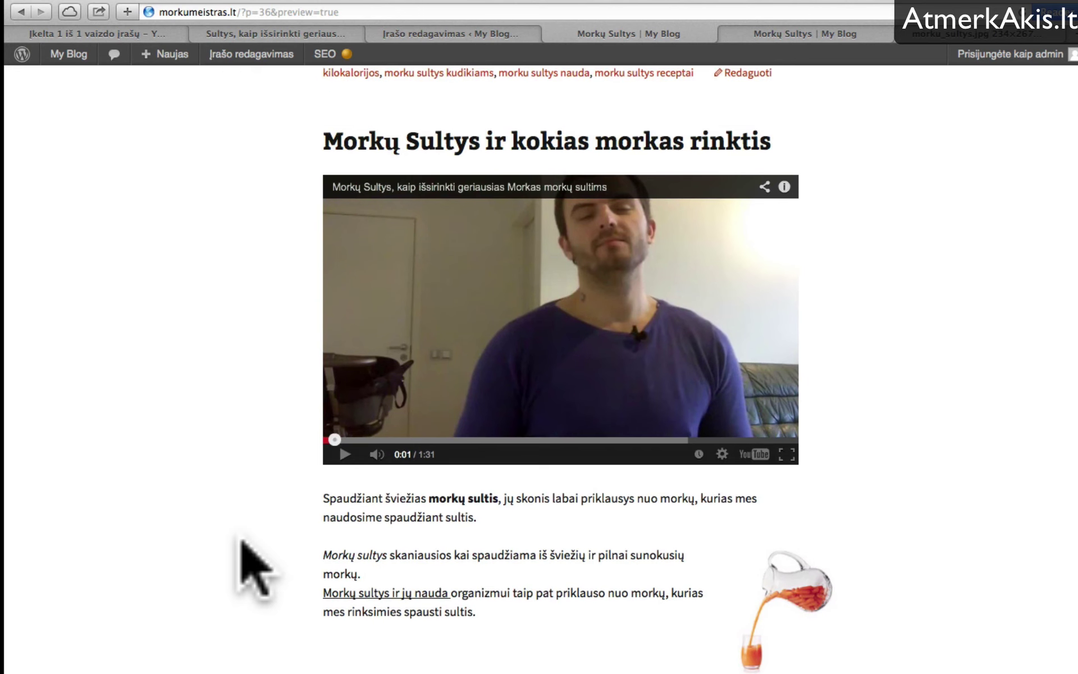
scroll(242, 542, up, 6)
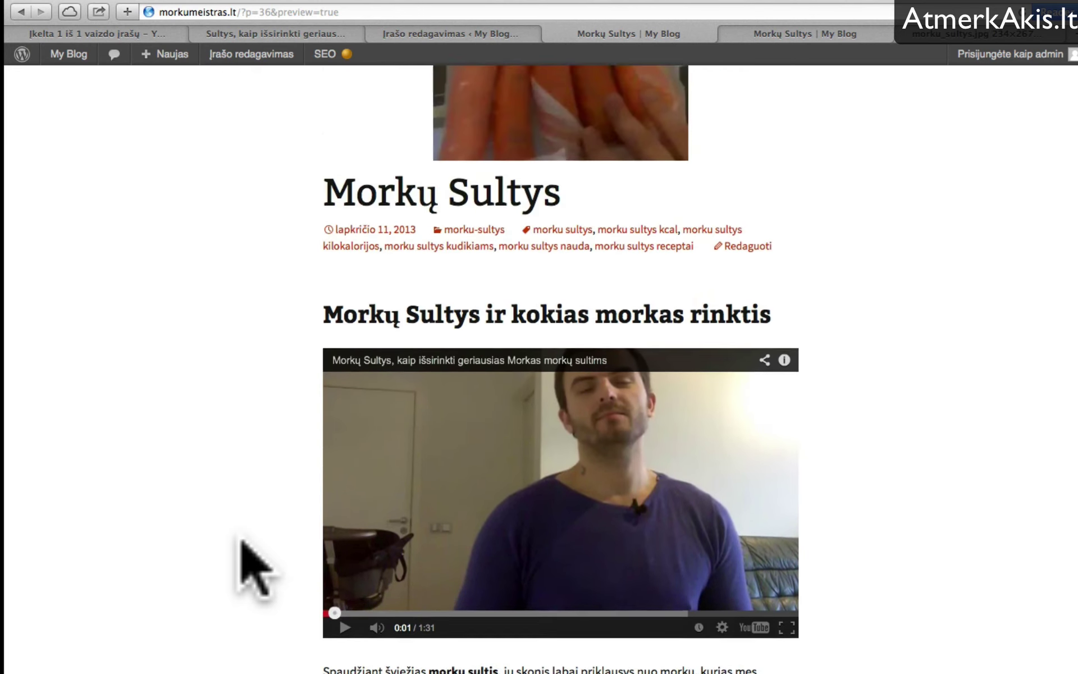
scroll(243, 542, up, 3)
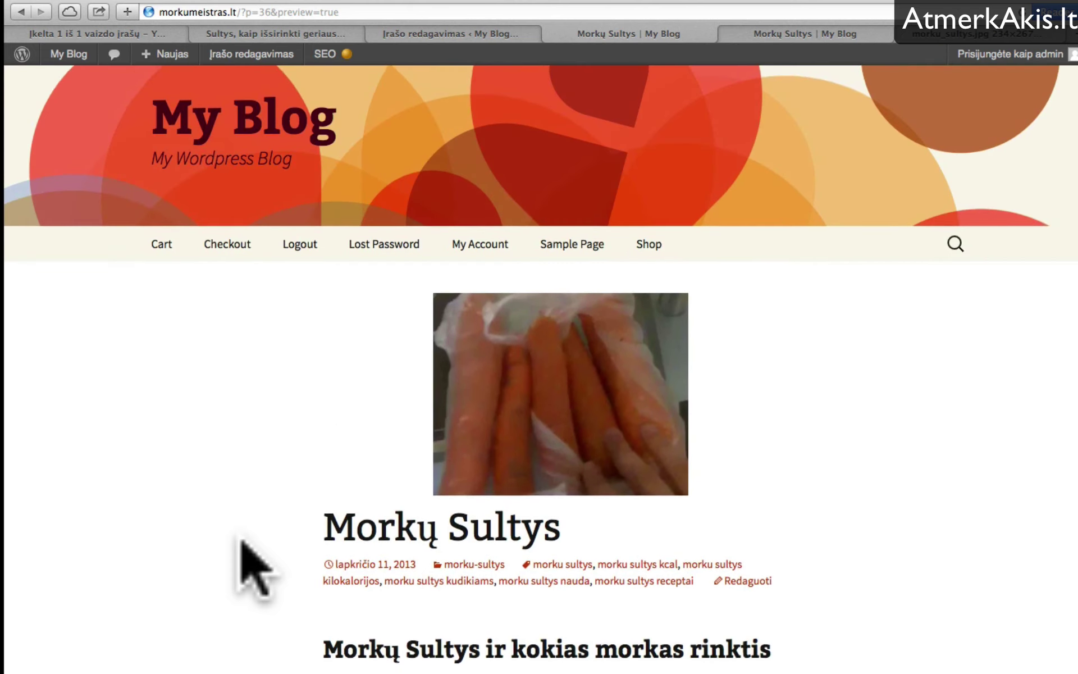
scroll(253, 567, up, 2)
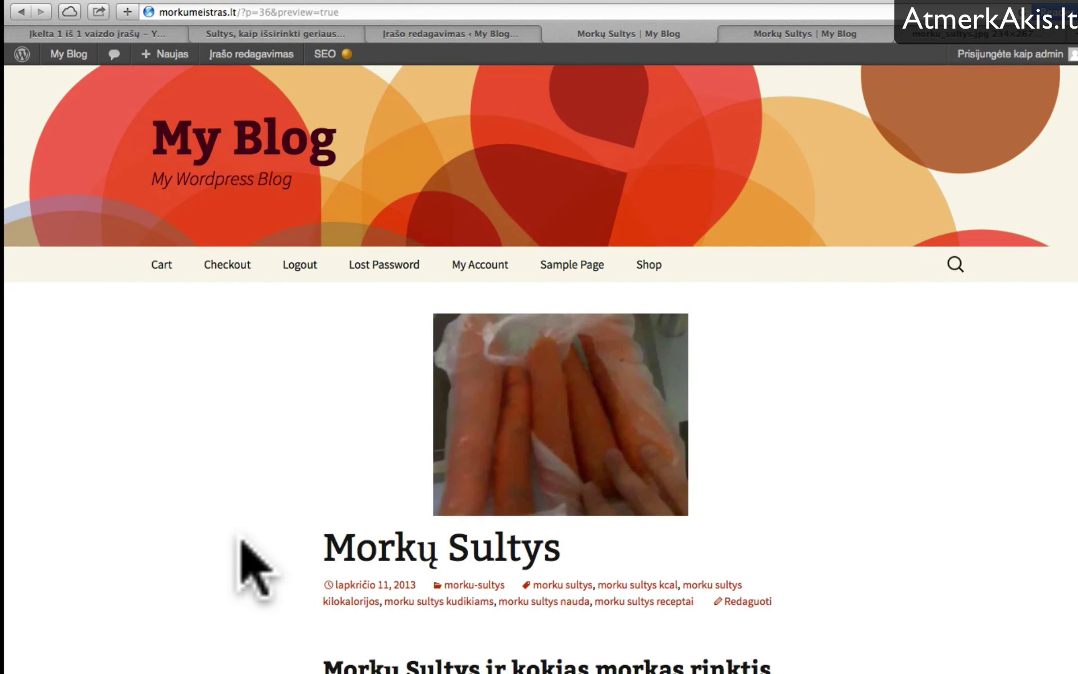